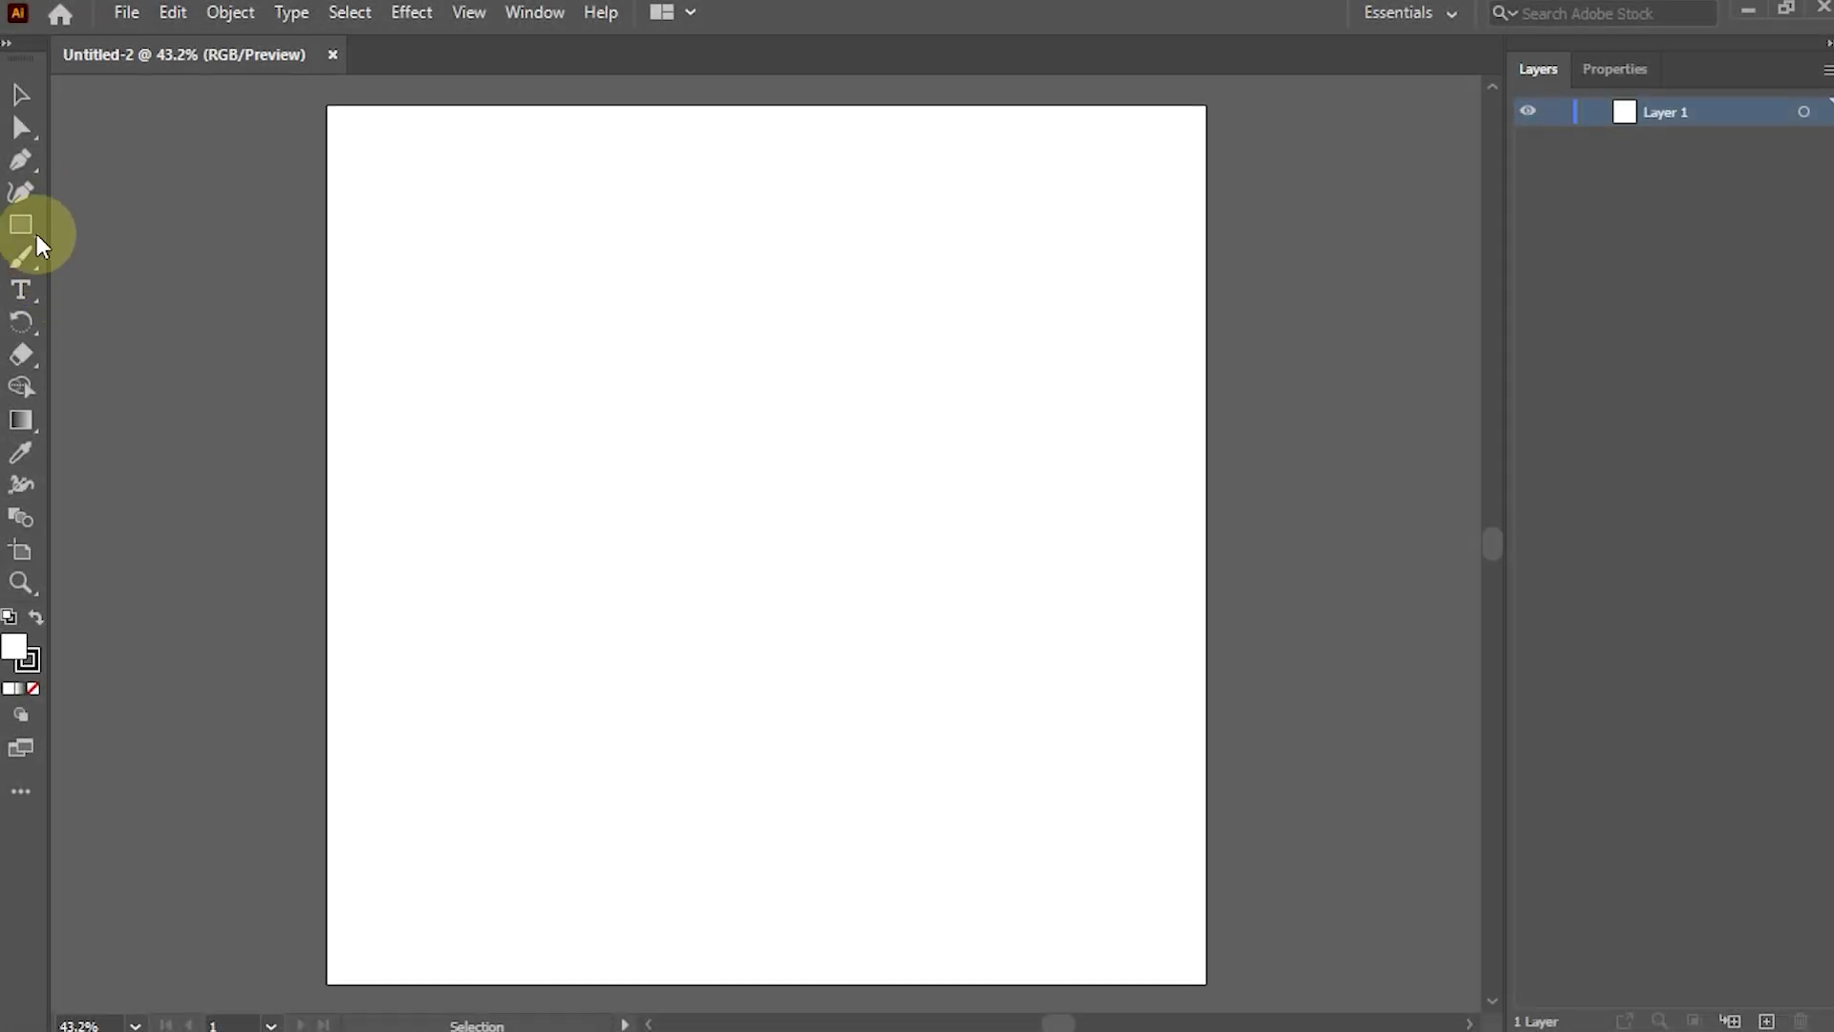
# Type TRUST on the artboard, enlarge it to about 169 pt, and select all its letters.
pyautogui.click(22, 290)
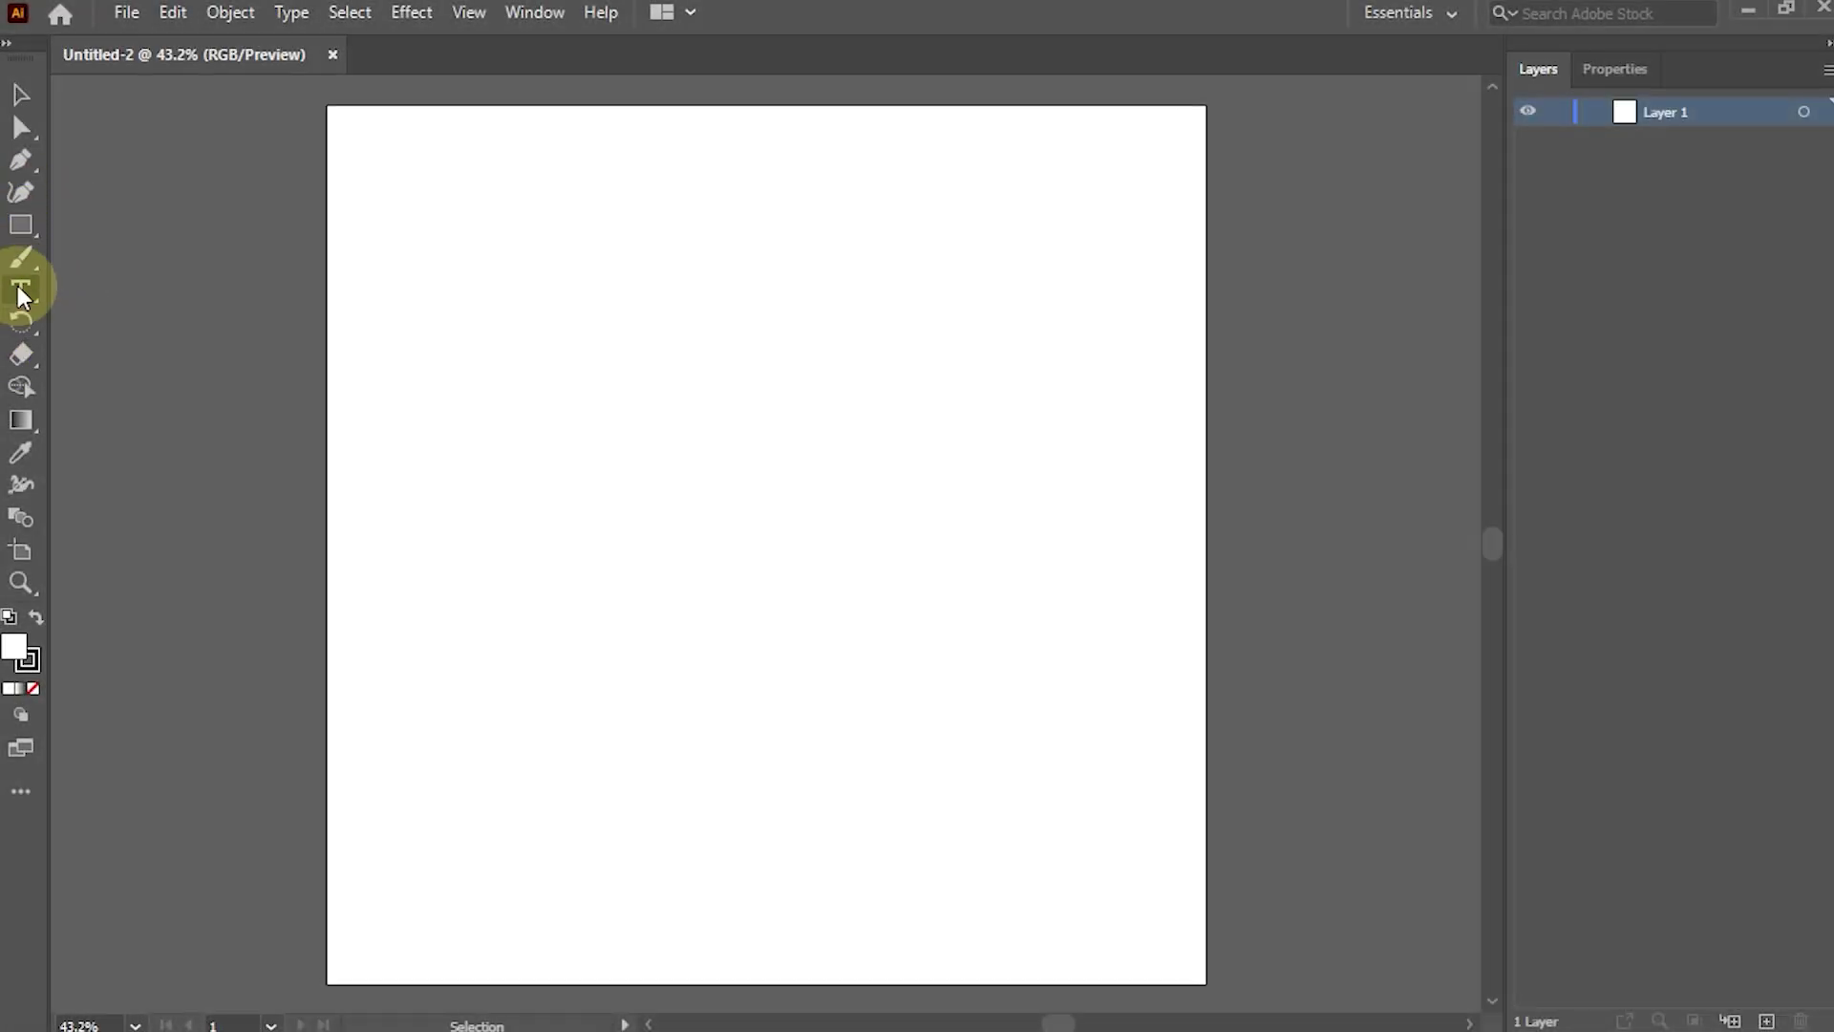
pyautogui.click(631, 402)
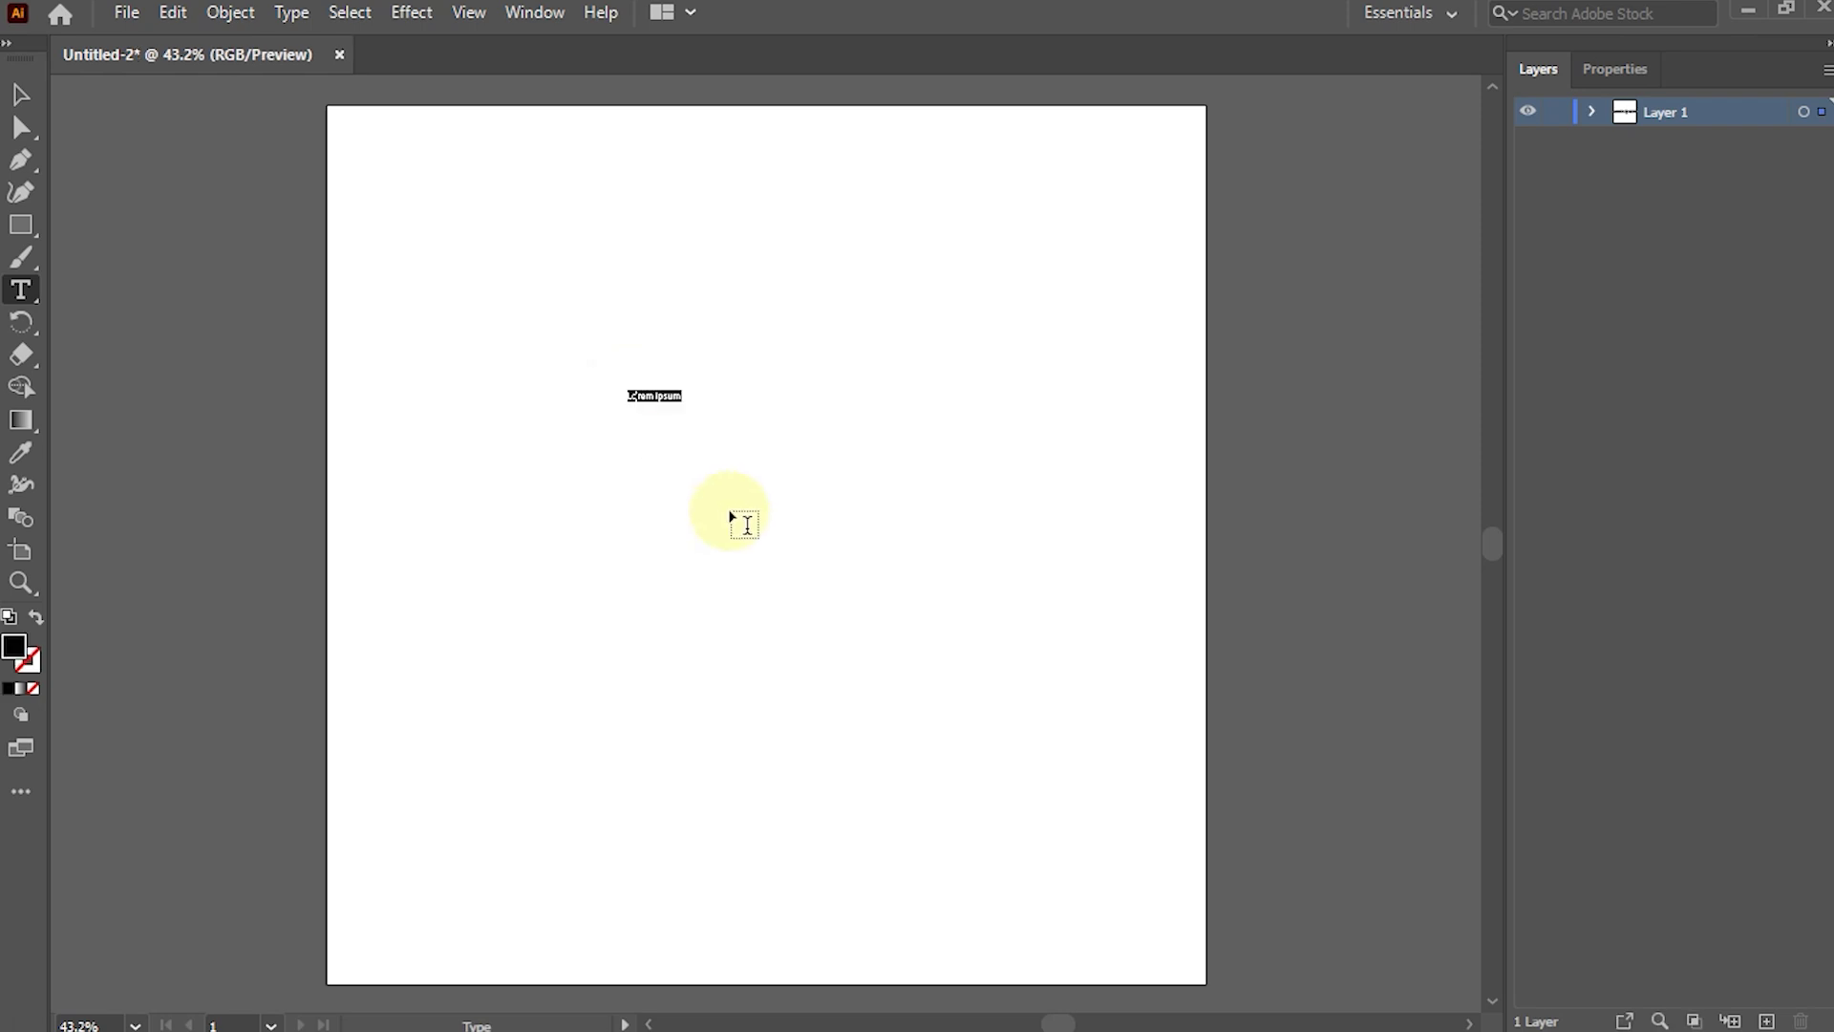
pyautogui.write('TRUST')
pyautogui.click(21, 95)
pyautogui.moveTo(655, 401)
pyautogui.mouseDown()
pyautogui.moveTo(988, 732)
pyautogui.moveTo(996, 541)
pyautogui.mouseUp()
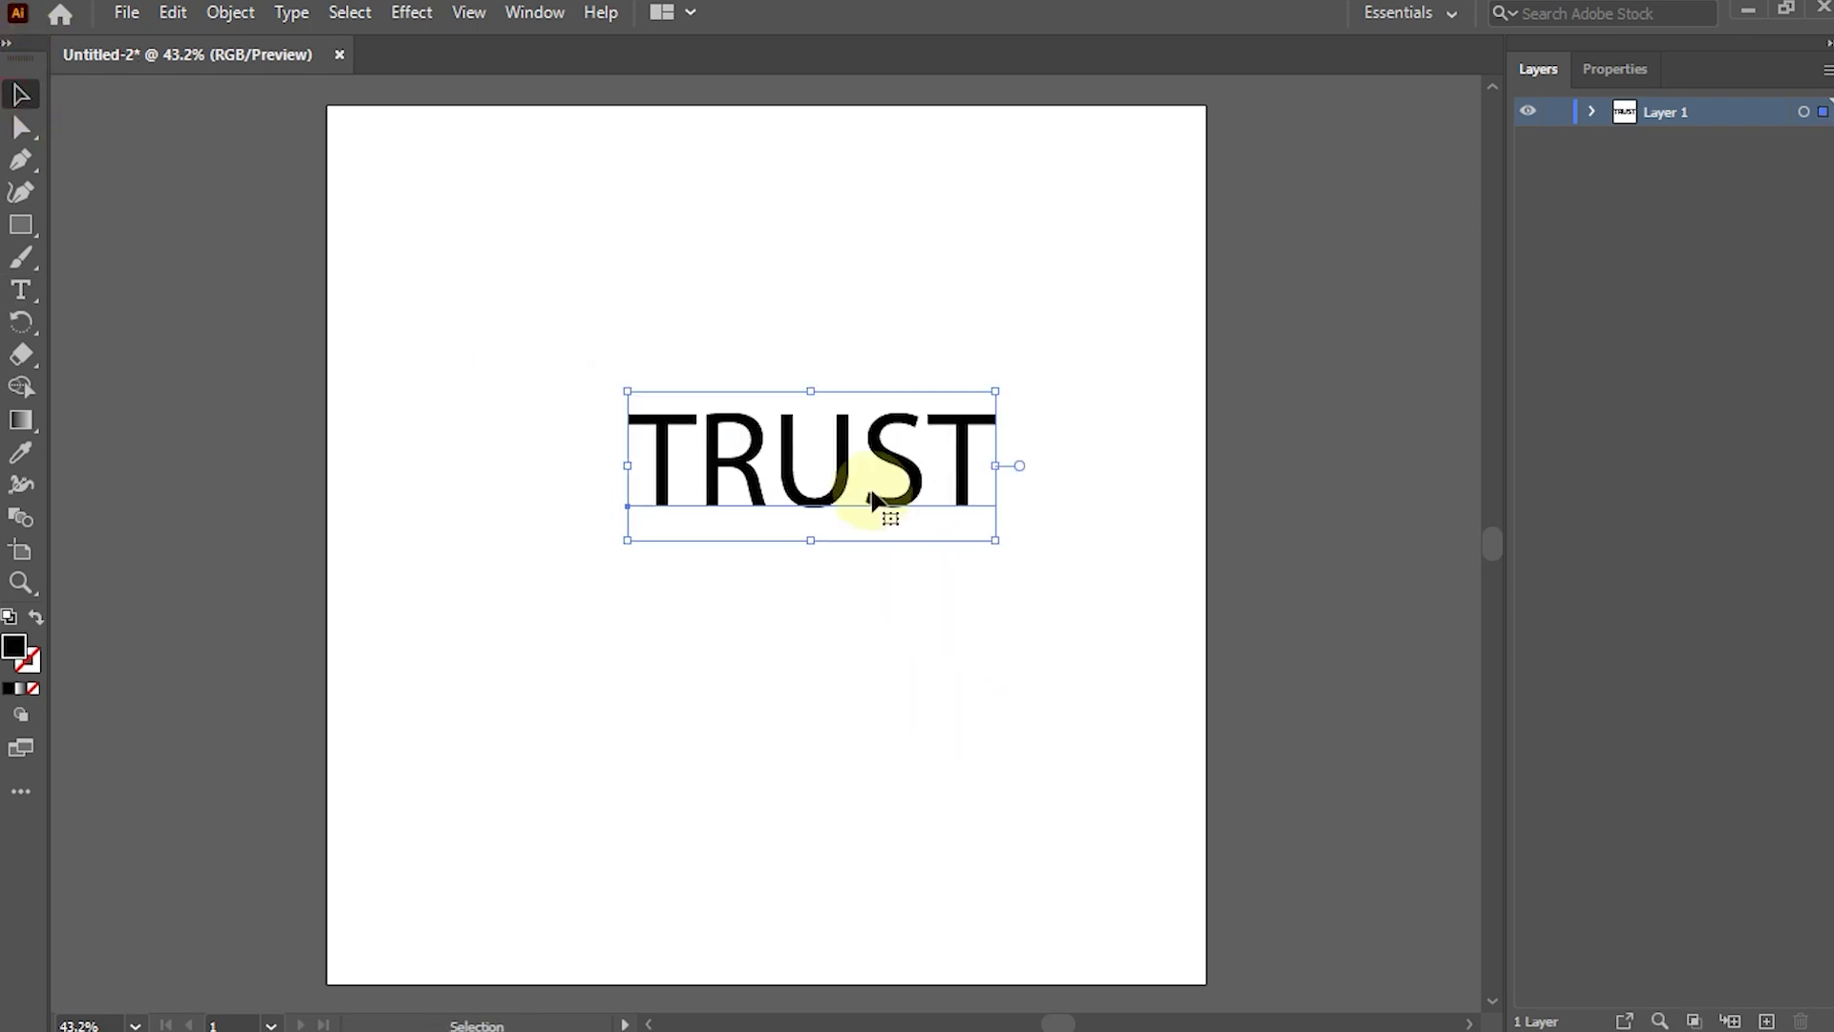
pyautogui.doubleClick(878, 457)
pyautogui.hotkey('ctrl', 'a')
pyautogui.click(1616, 68)
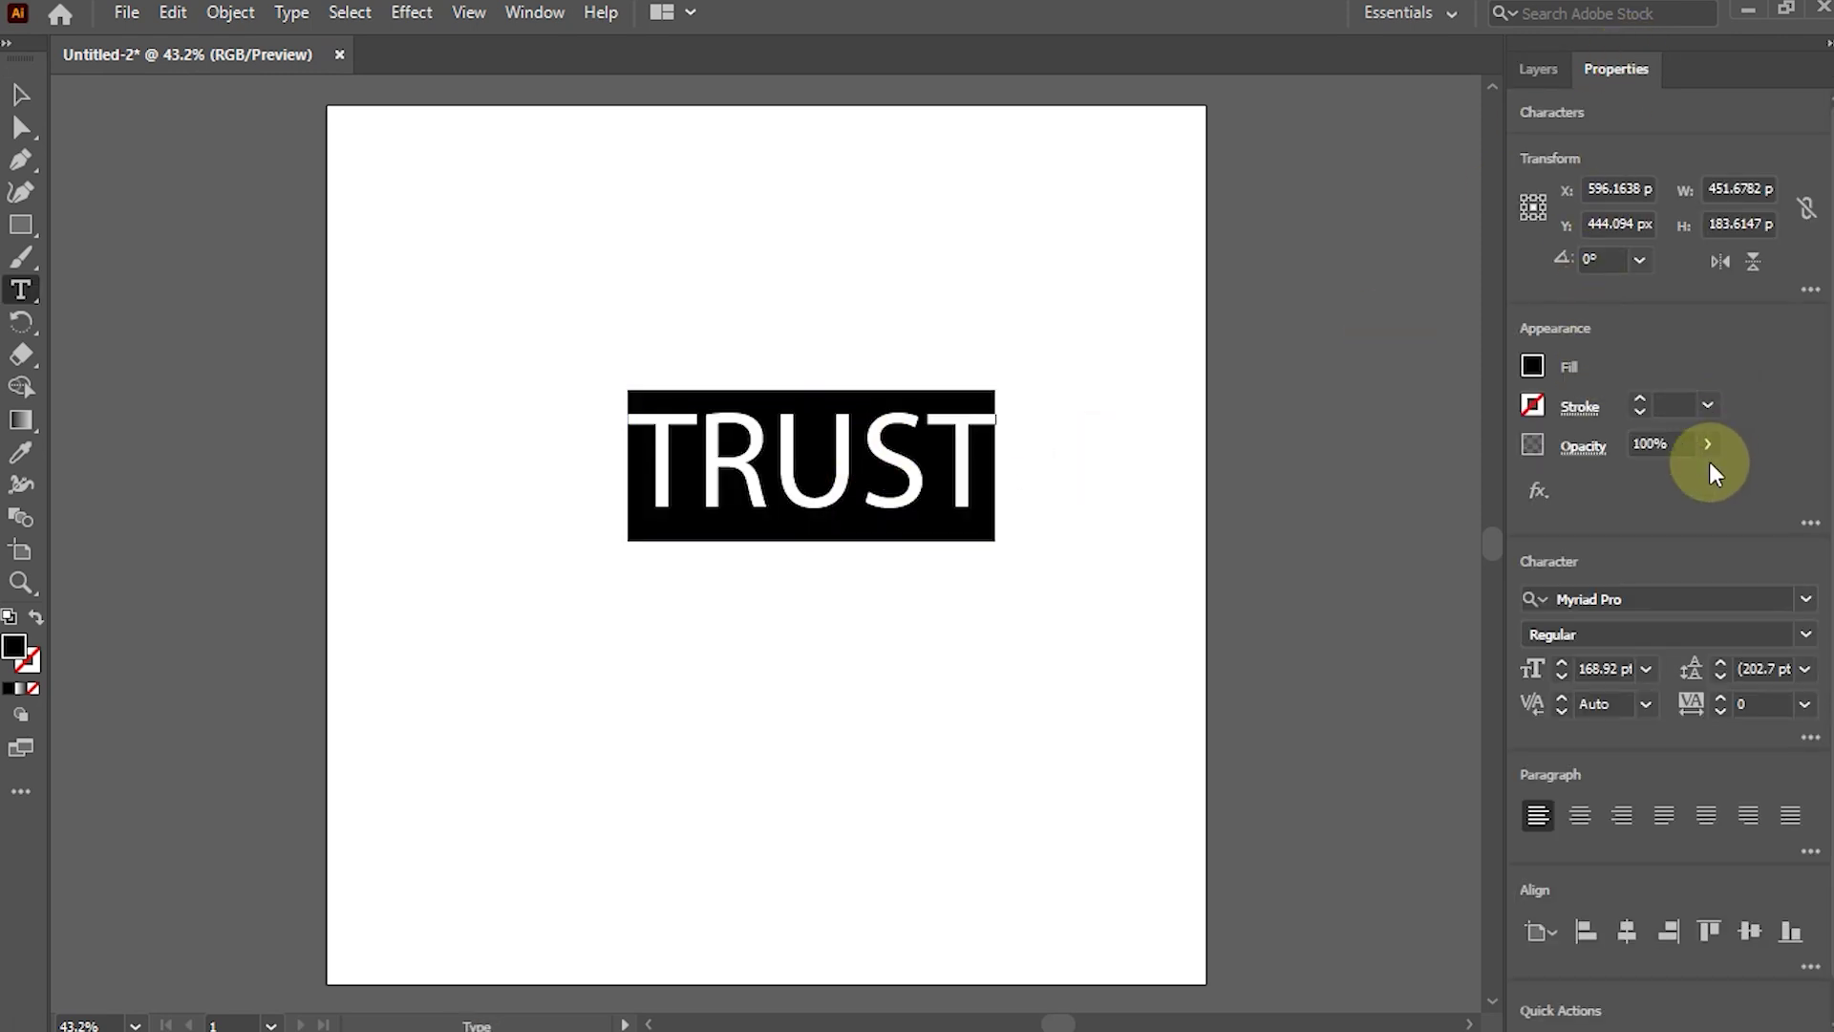
# Fill the TRUST letters with red and give them a 2 pt stroke.
pyautogui.click(1531, 369)
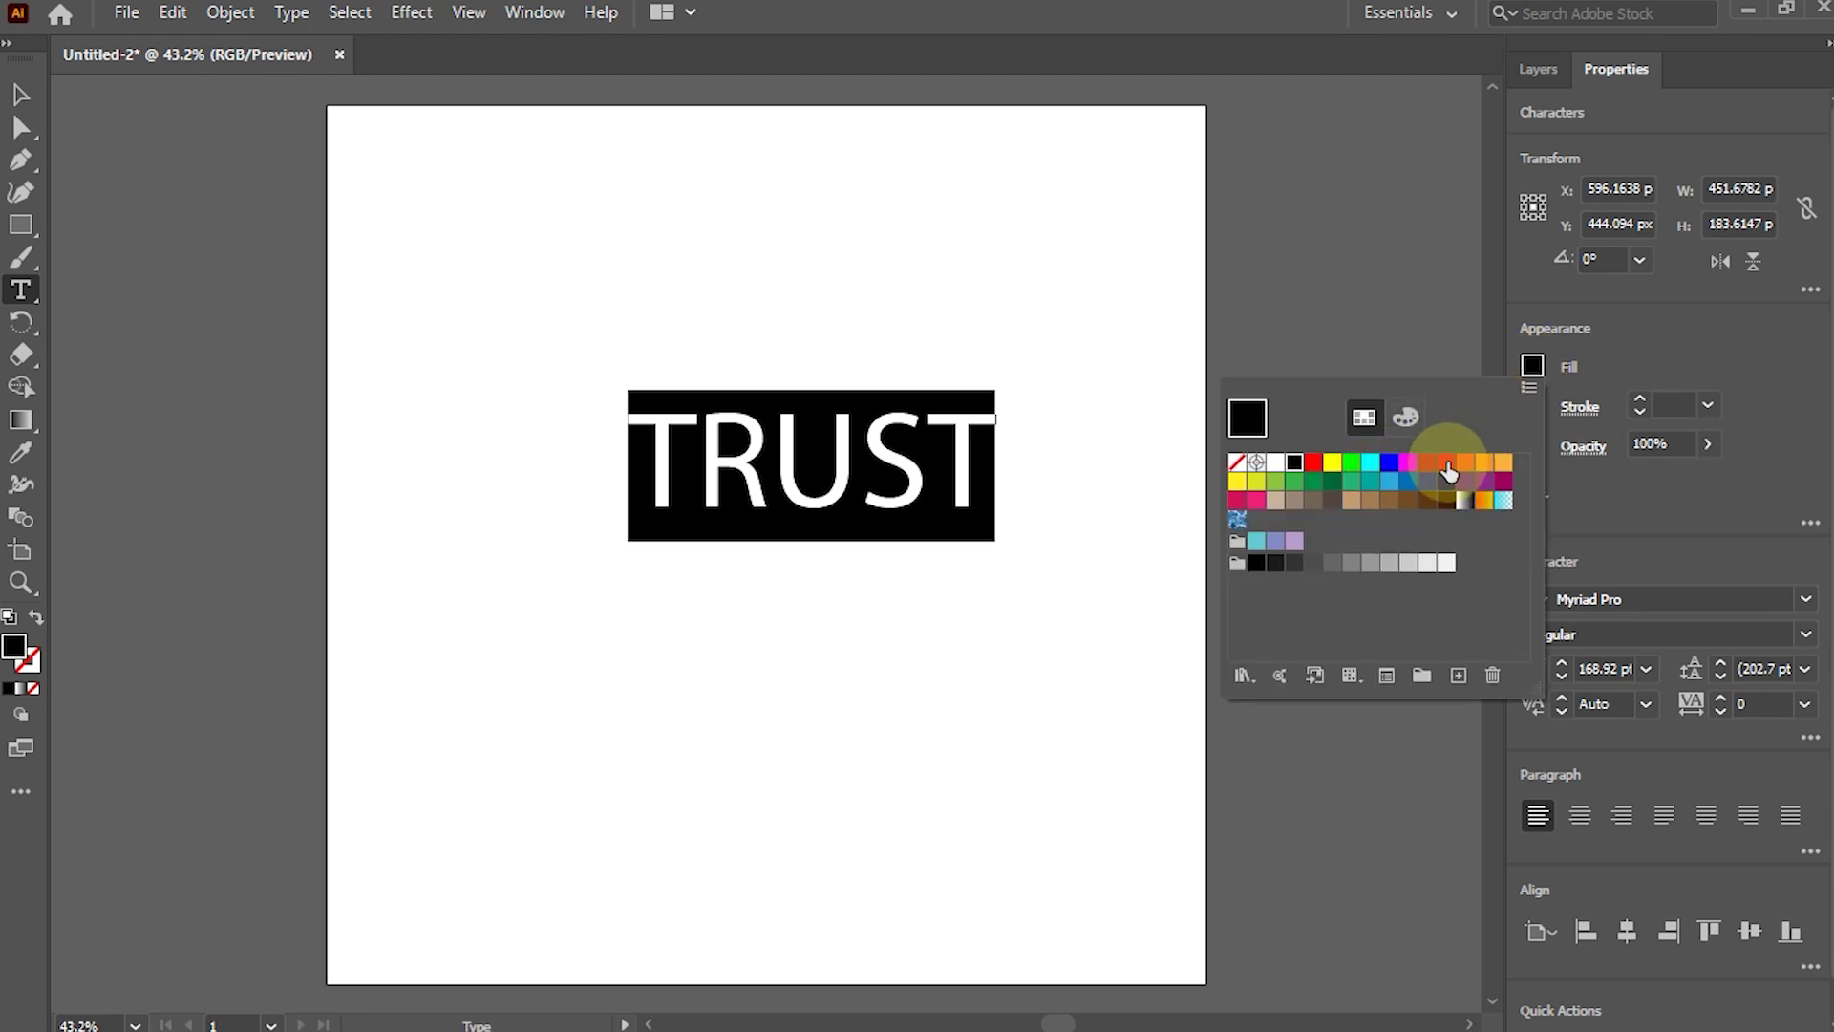
pyautogui.click(1448, 464)
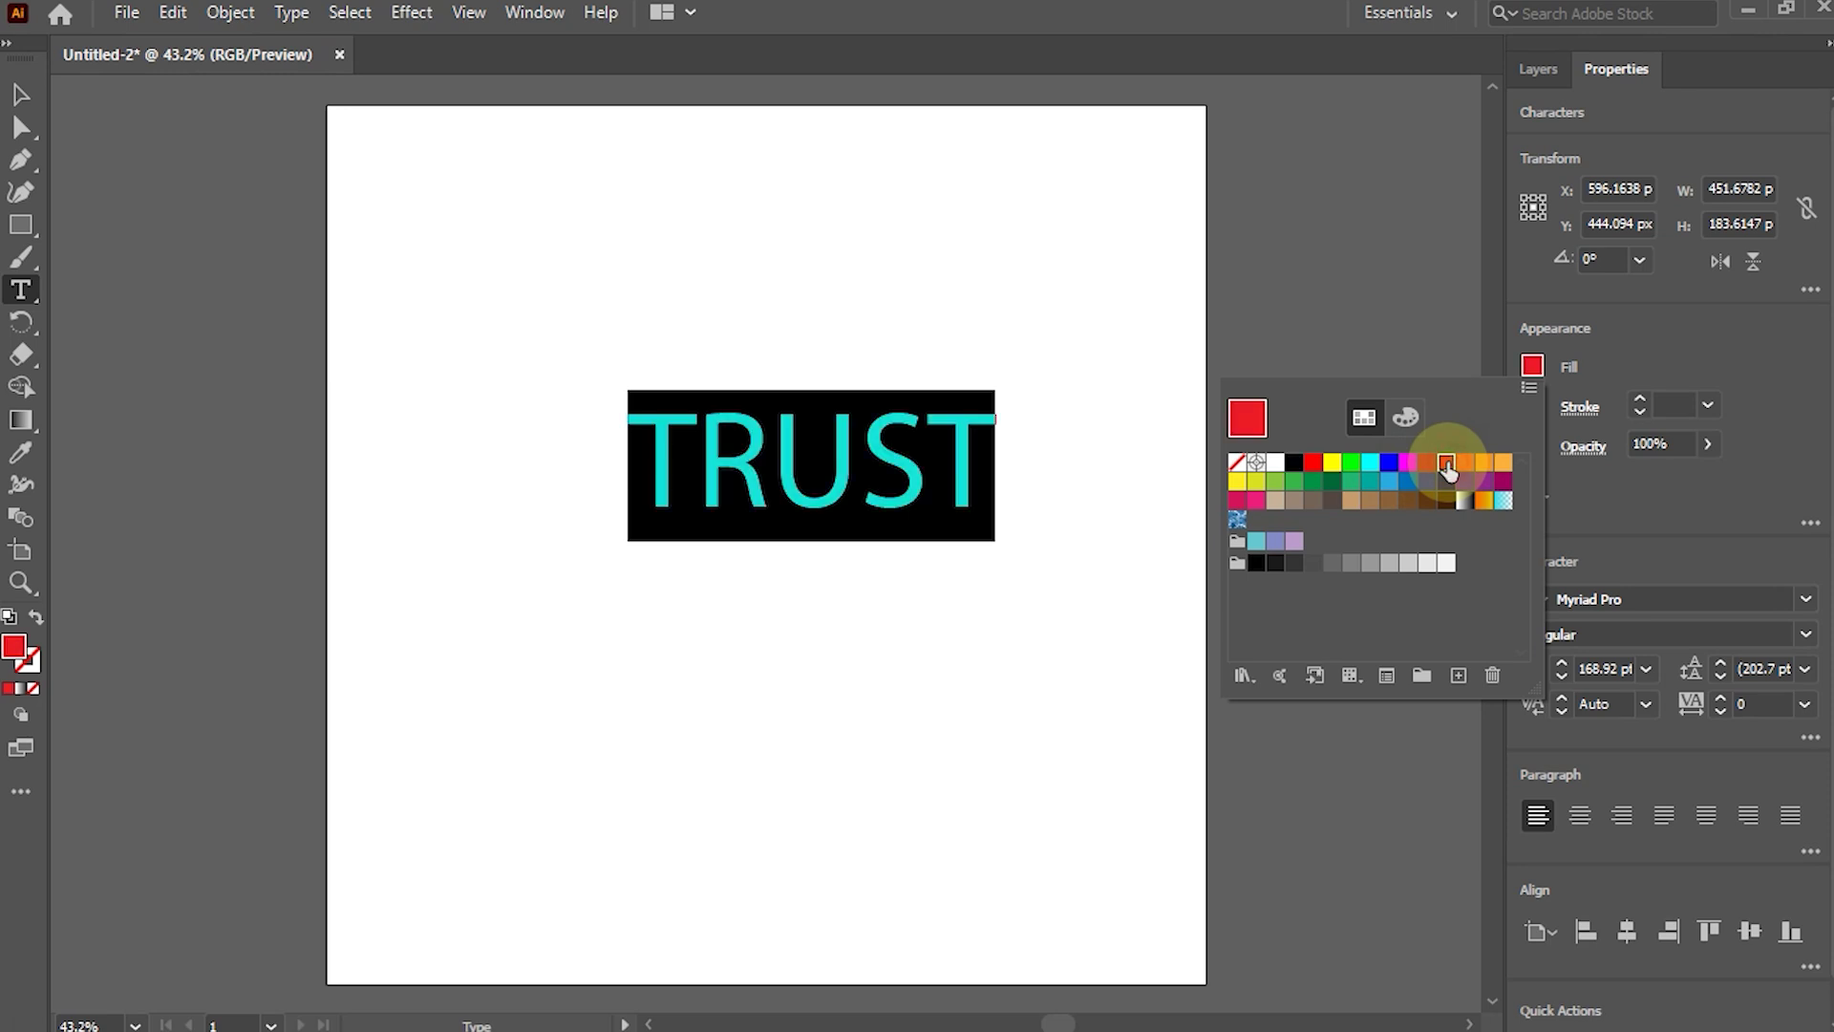
pyautogui.click(1707, 416)
pyautogui.click(1706, 415)
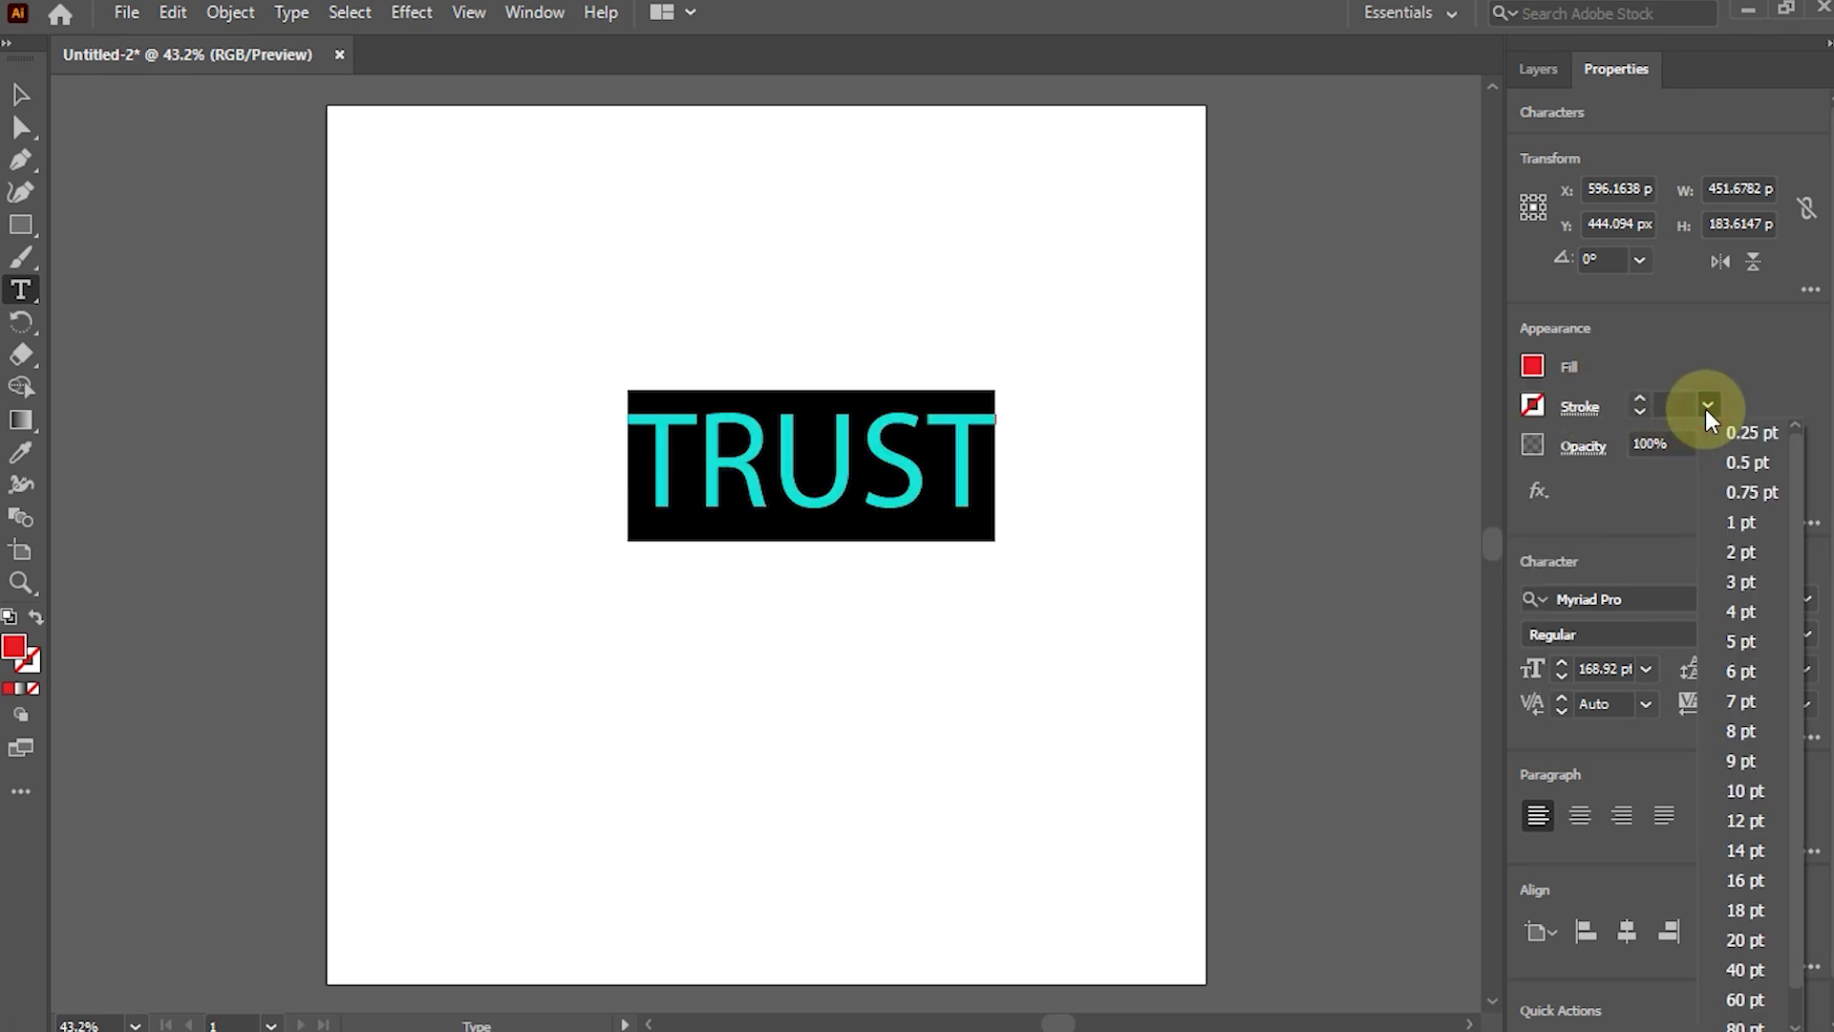
pyautogui.click(1740, 560)
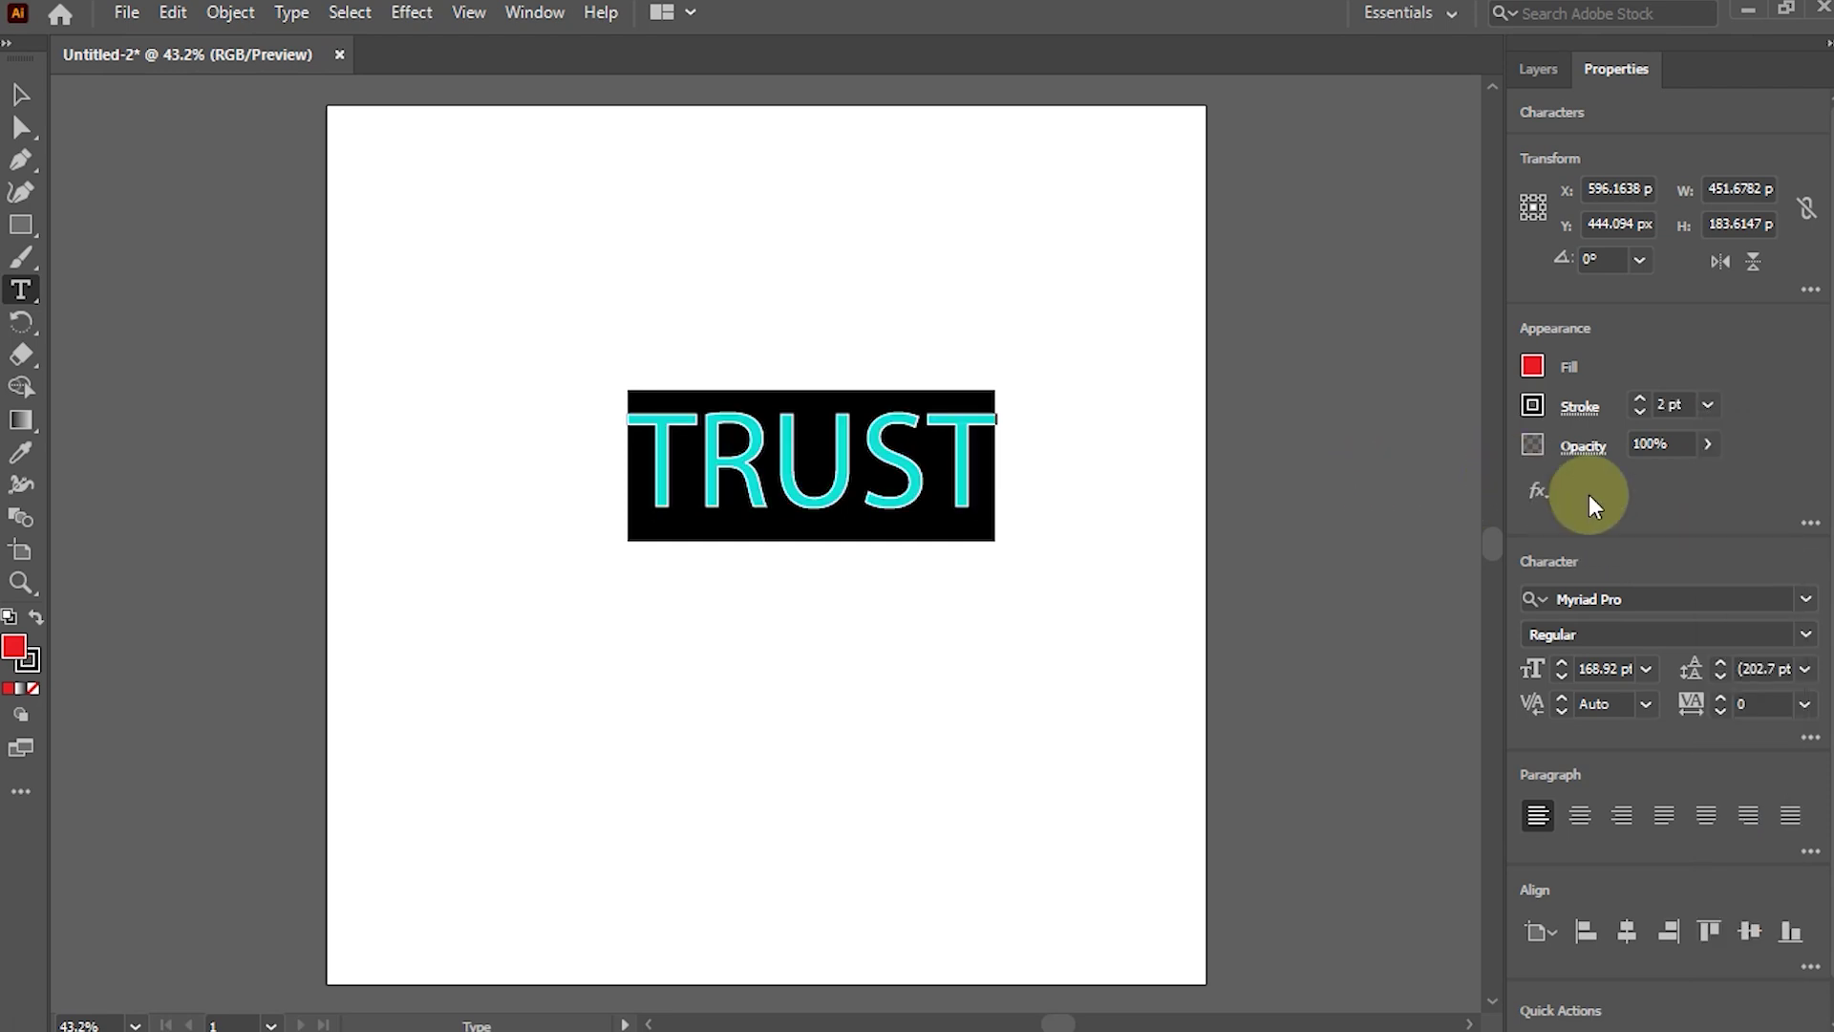
# Apply Arial Rounded MT Bold to TRUST and set tracking to 200.
pyautogui.click(1805, 601)
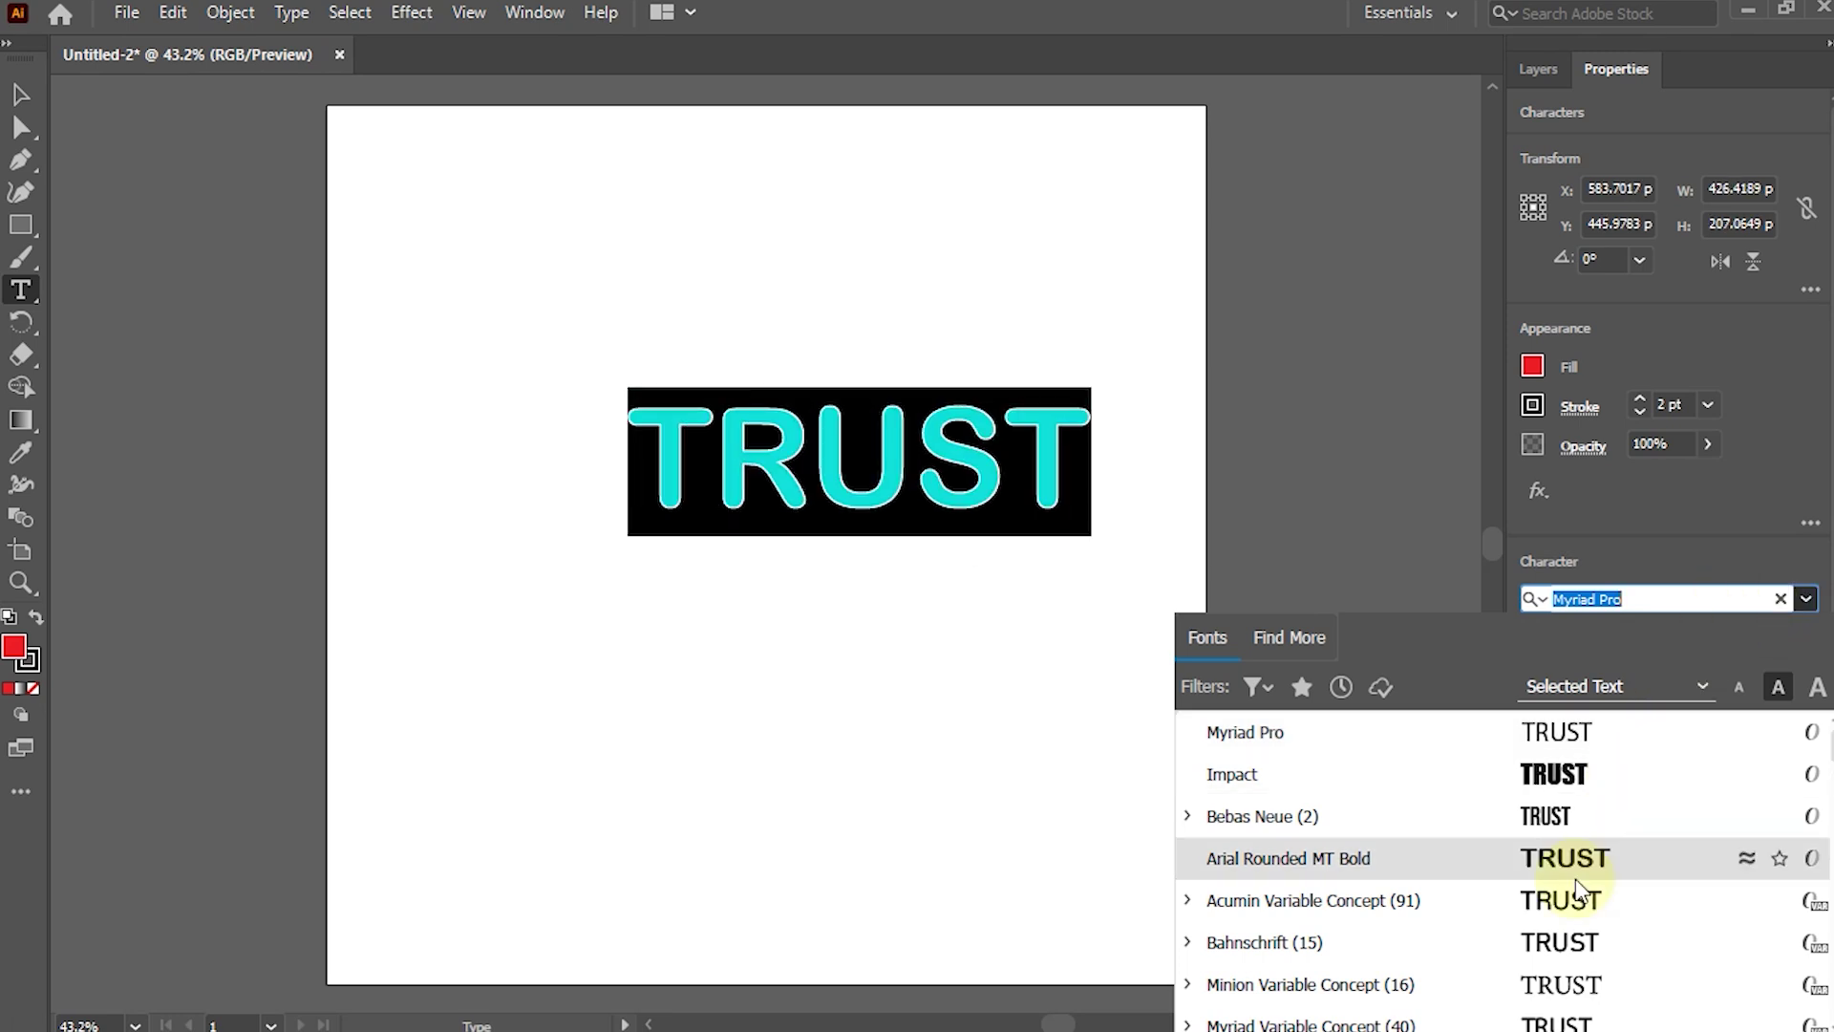
pyautogui.click(1574, 877)
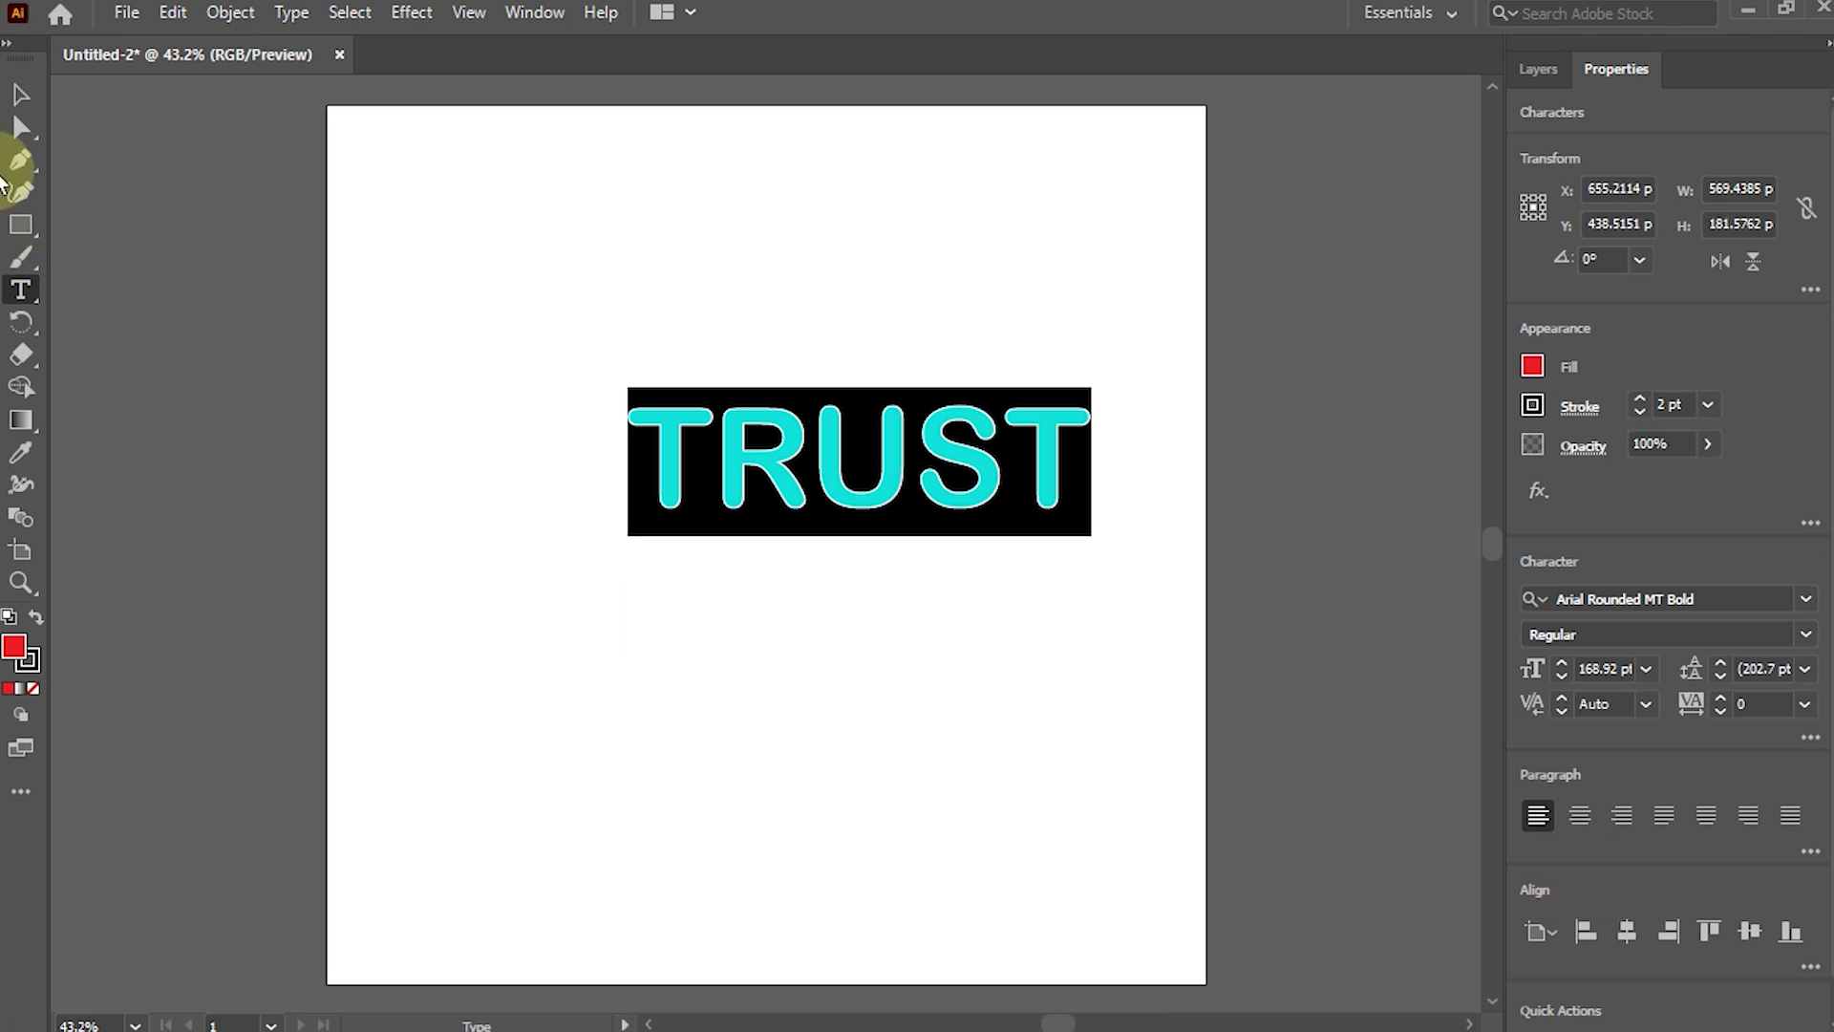
pyautogui.click(1805, 705)
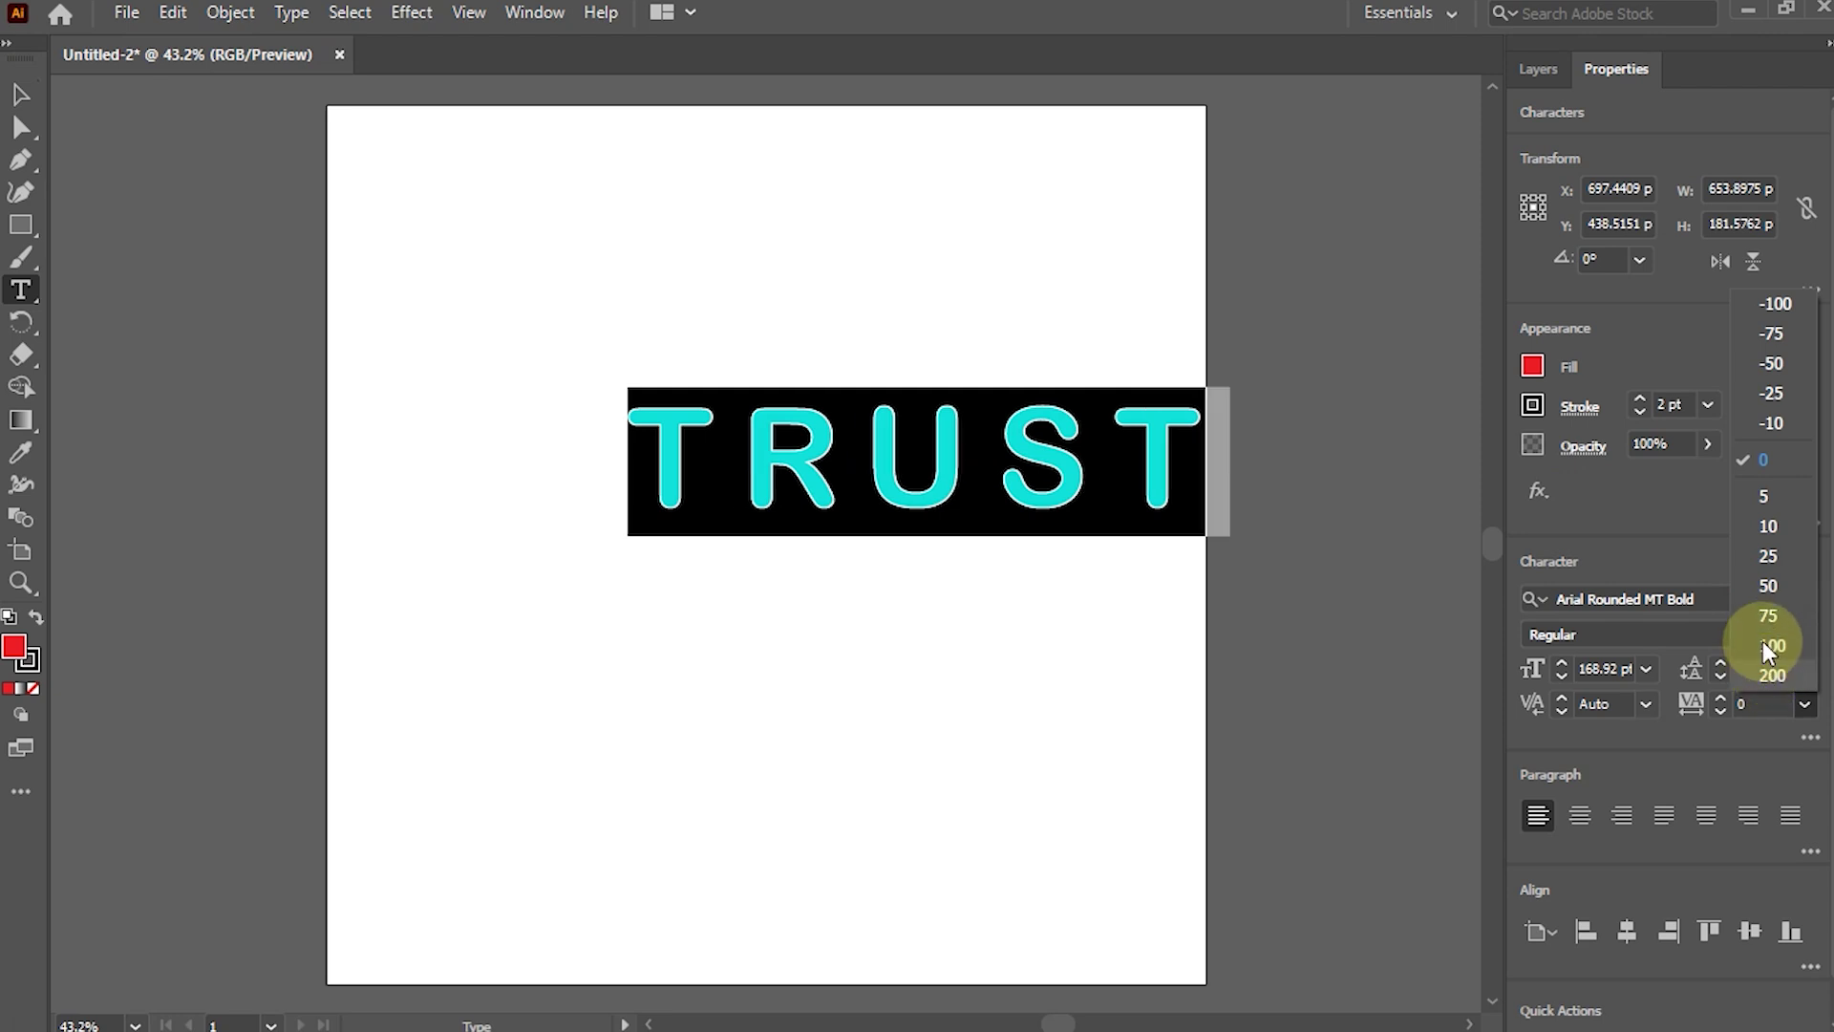
pyautogui.click(1772, 674)
# Switch TRUST to Berlin Sans FB Demi Bold and move it up-left near the artboard top.
pyautogui.click(21, 95)
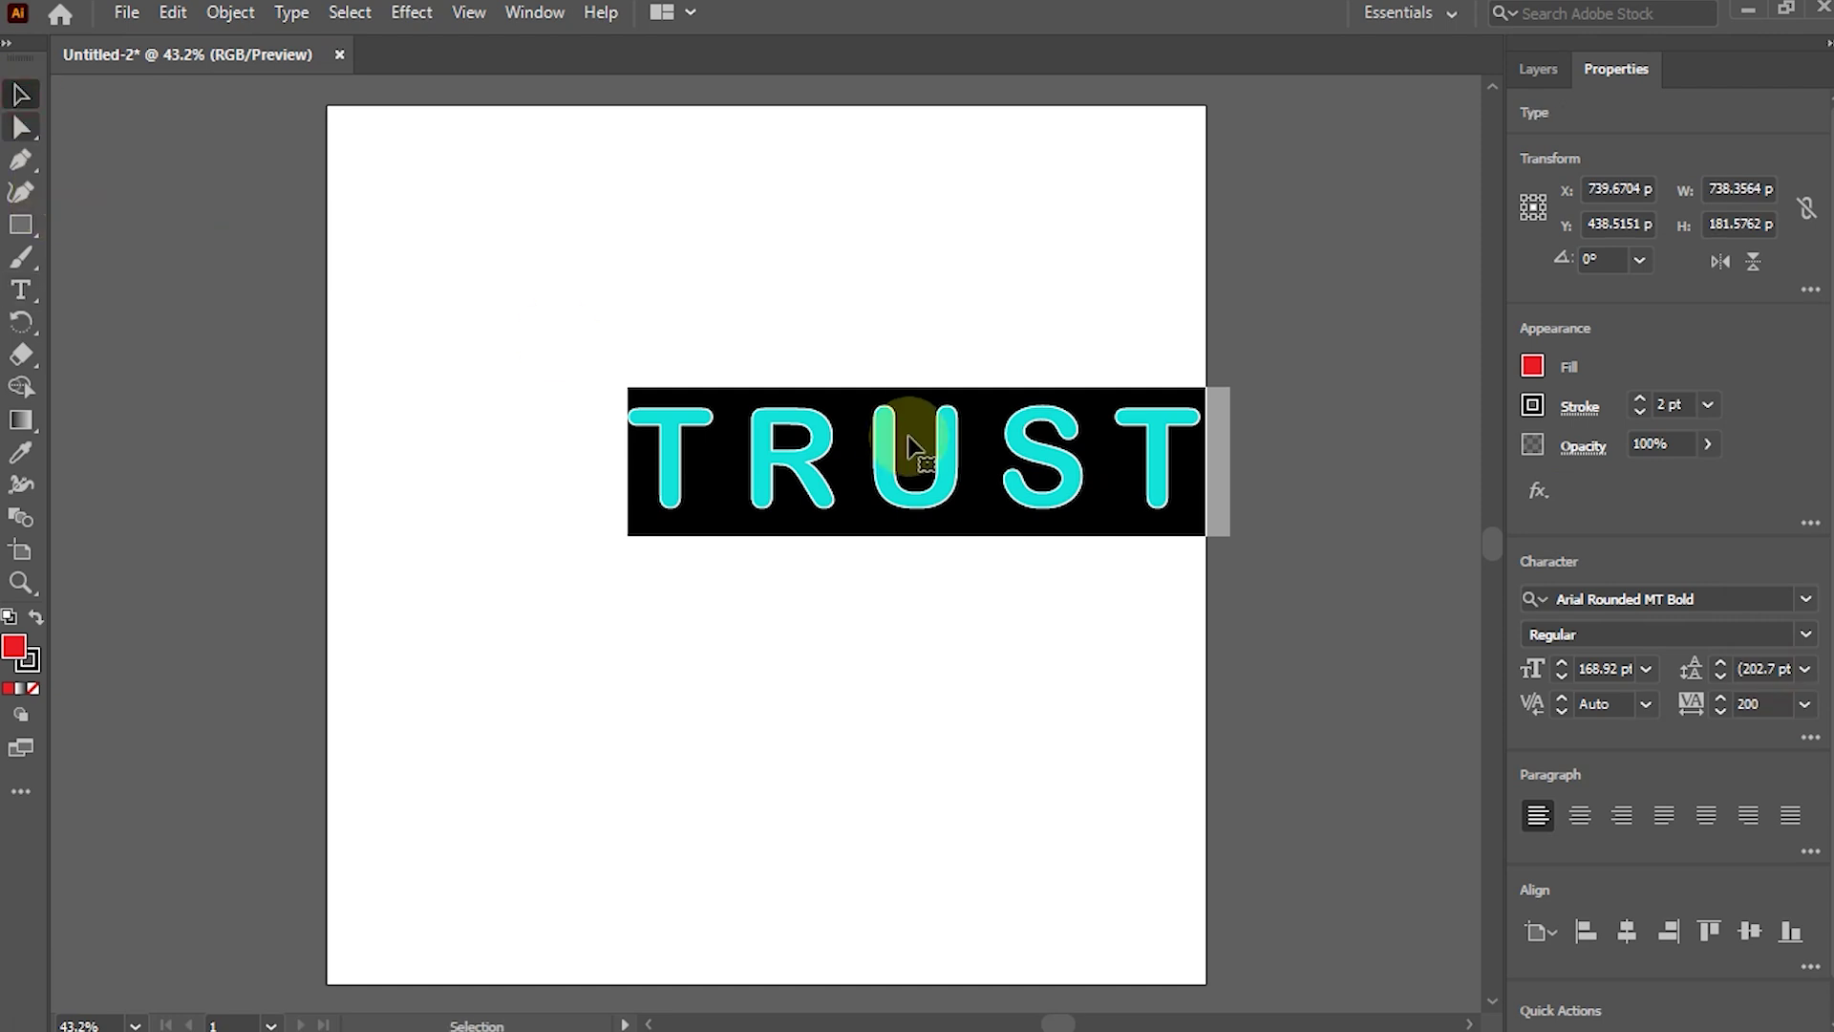
pyautogui.click(925, 451)
pyautogui.moveTo(926, 452); pyautogui.dragTo(788, 381)
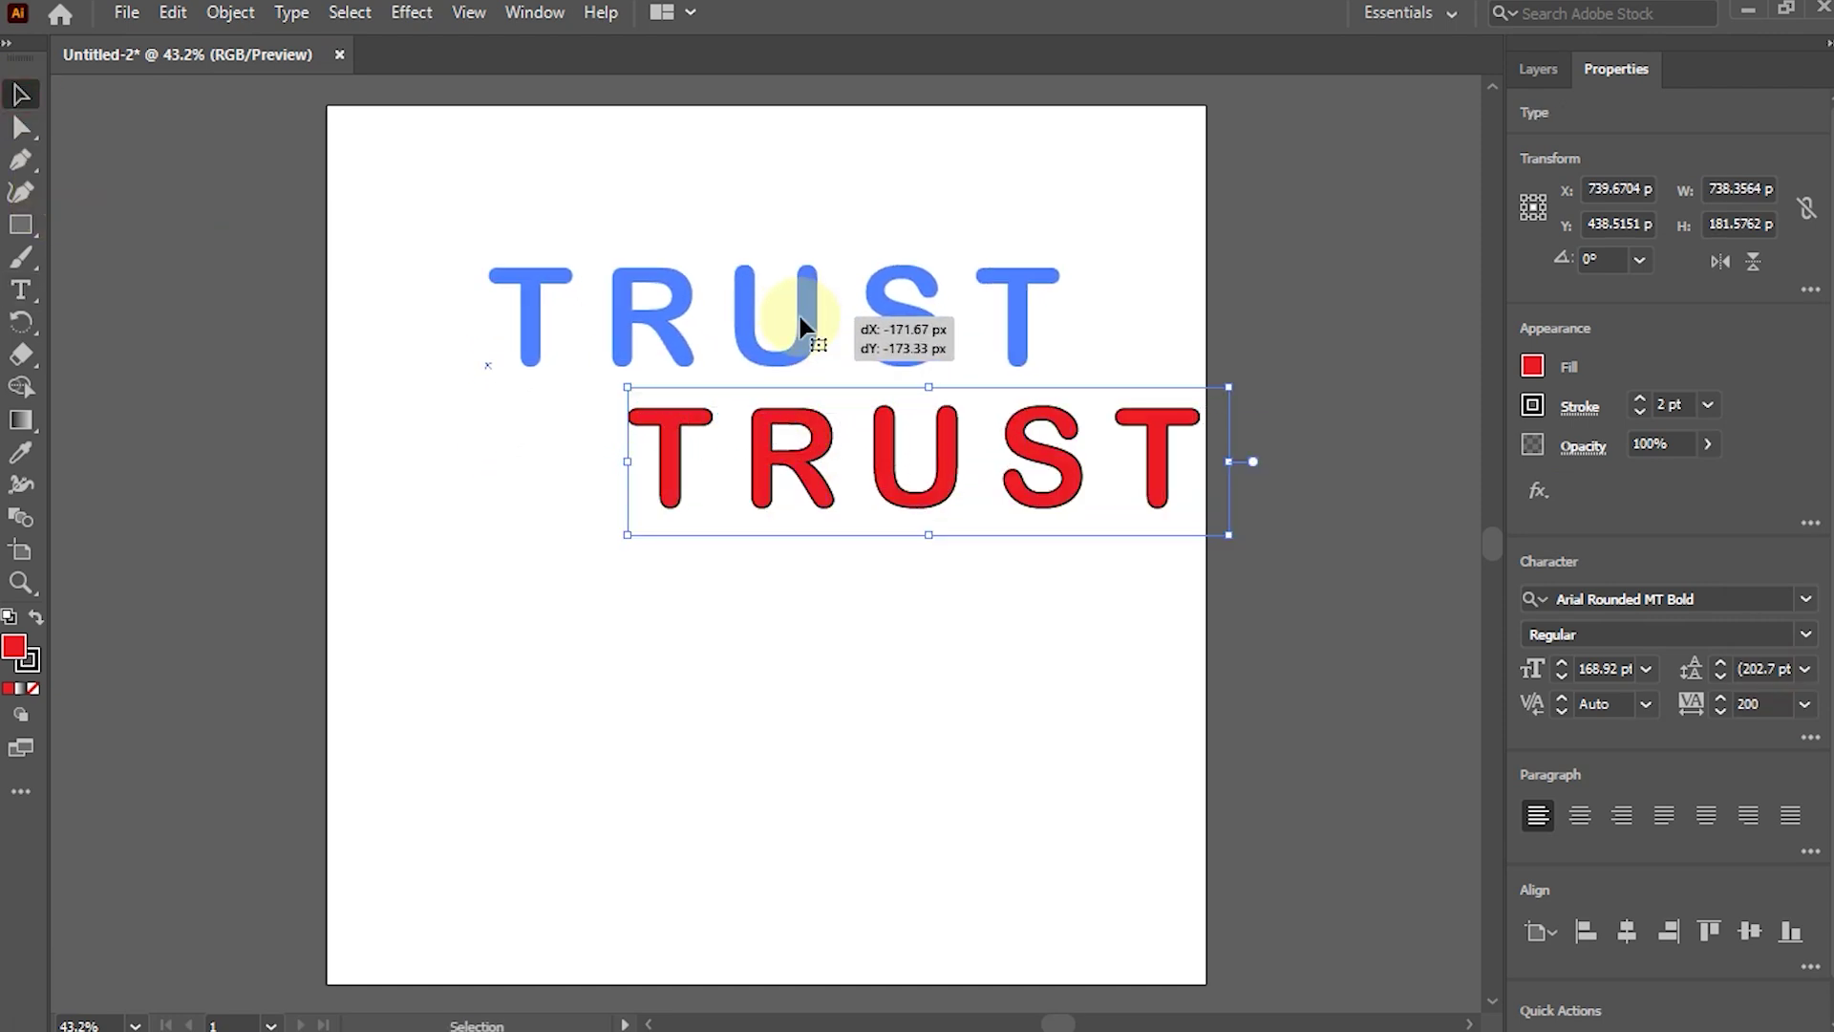
pyautogui.moveTo(786, 381); pyautogui.dragTo(799, 310)
pyautogui.click(1649, 600)
pyautogui.scroll(-3, 1605, 847)
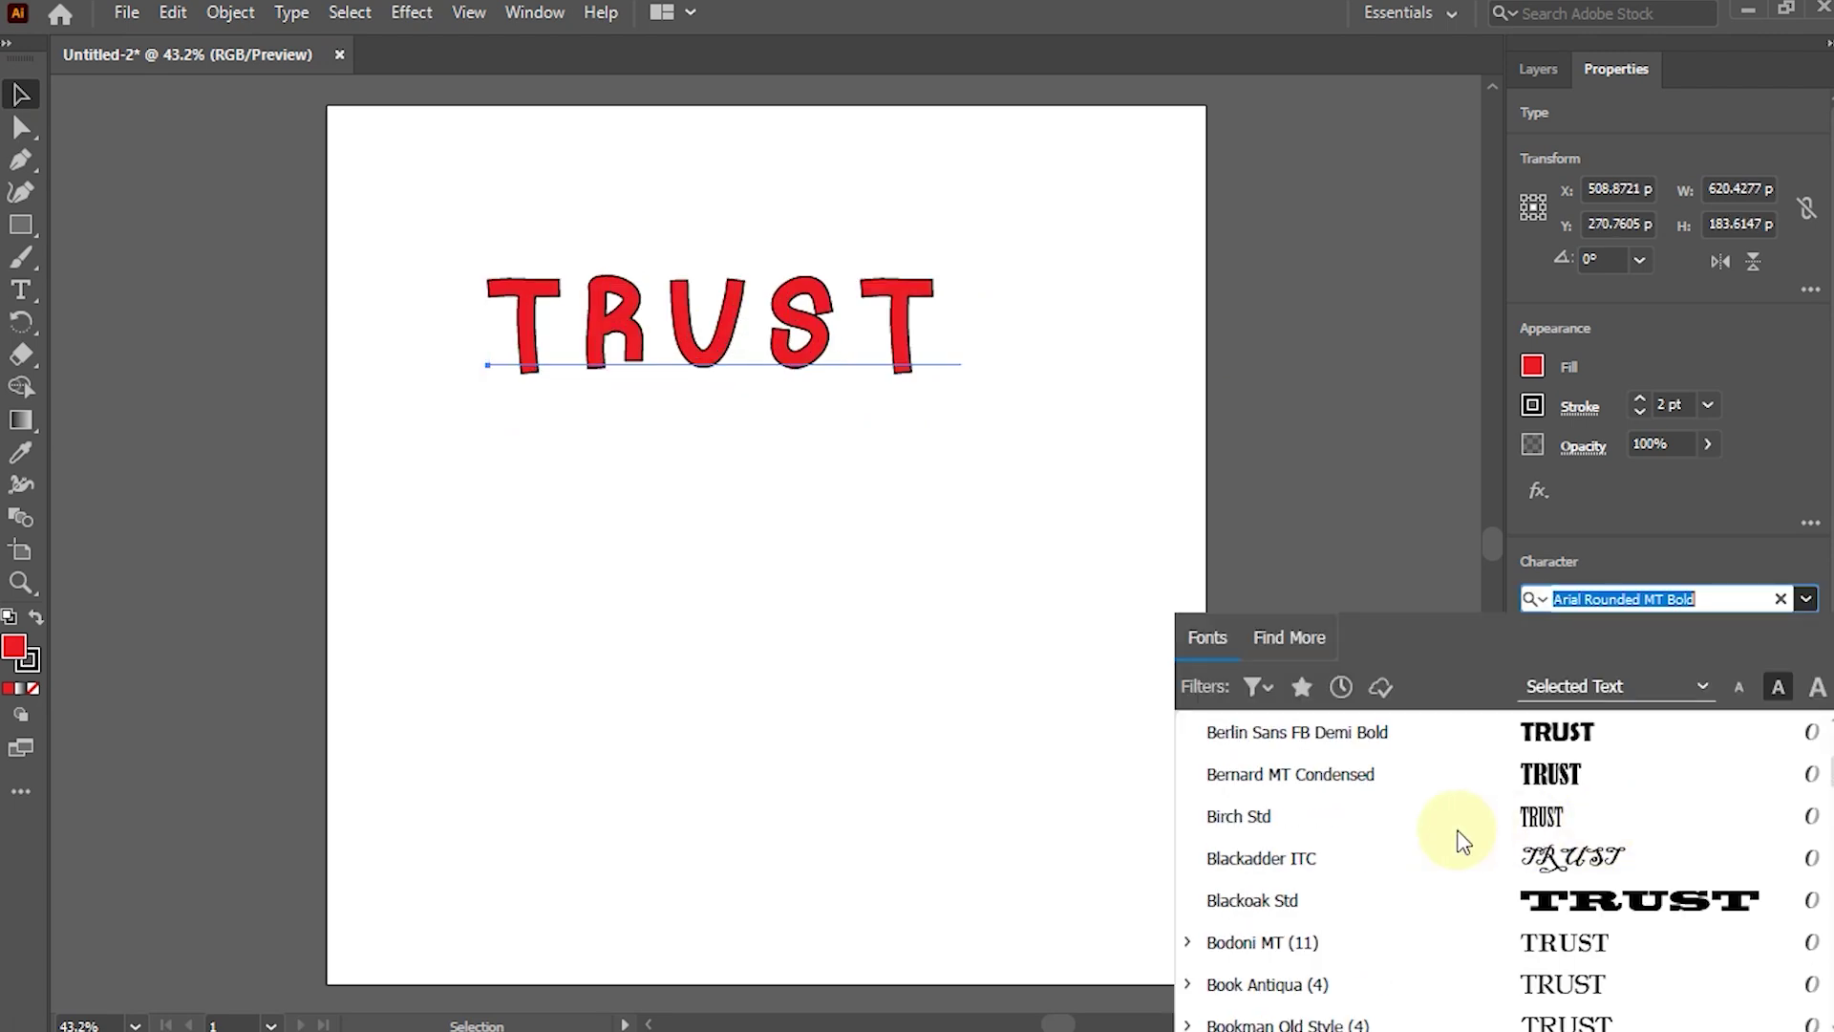
pyautogui.click(1376, 742)
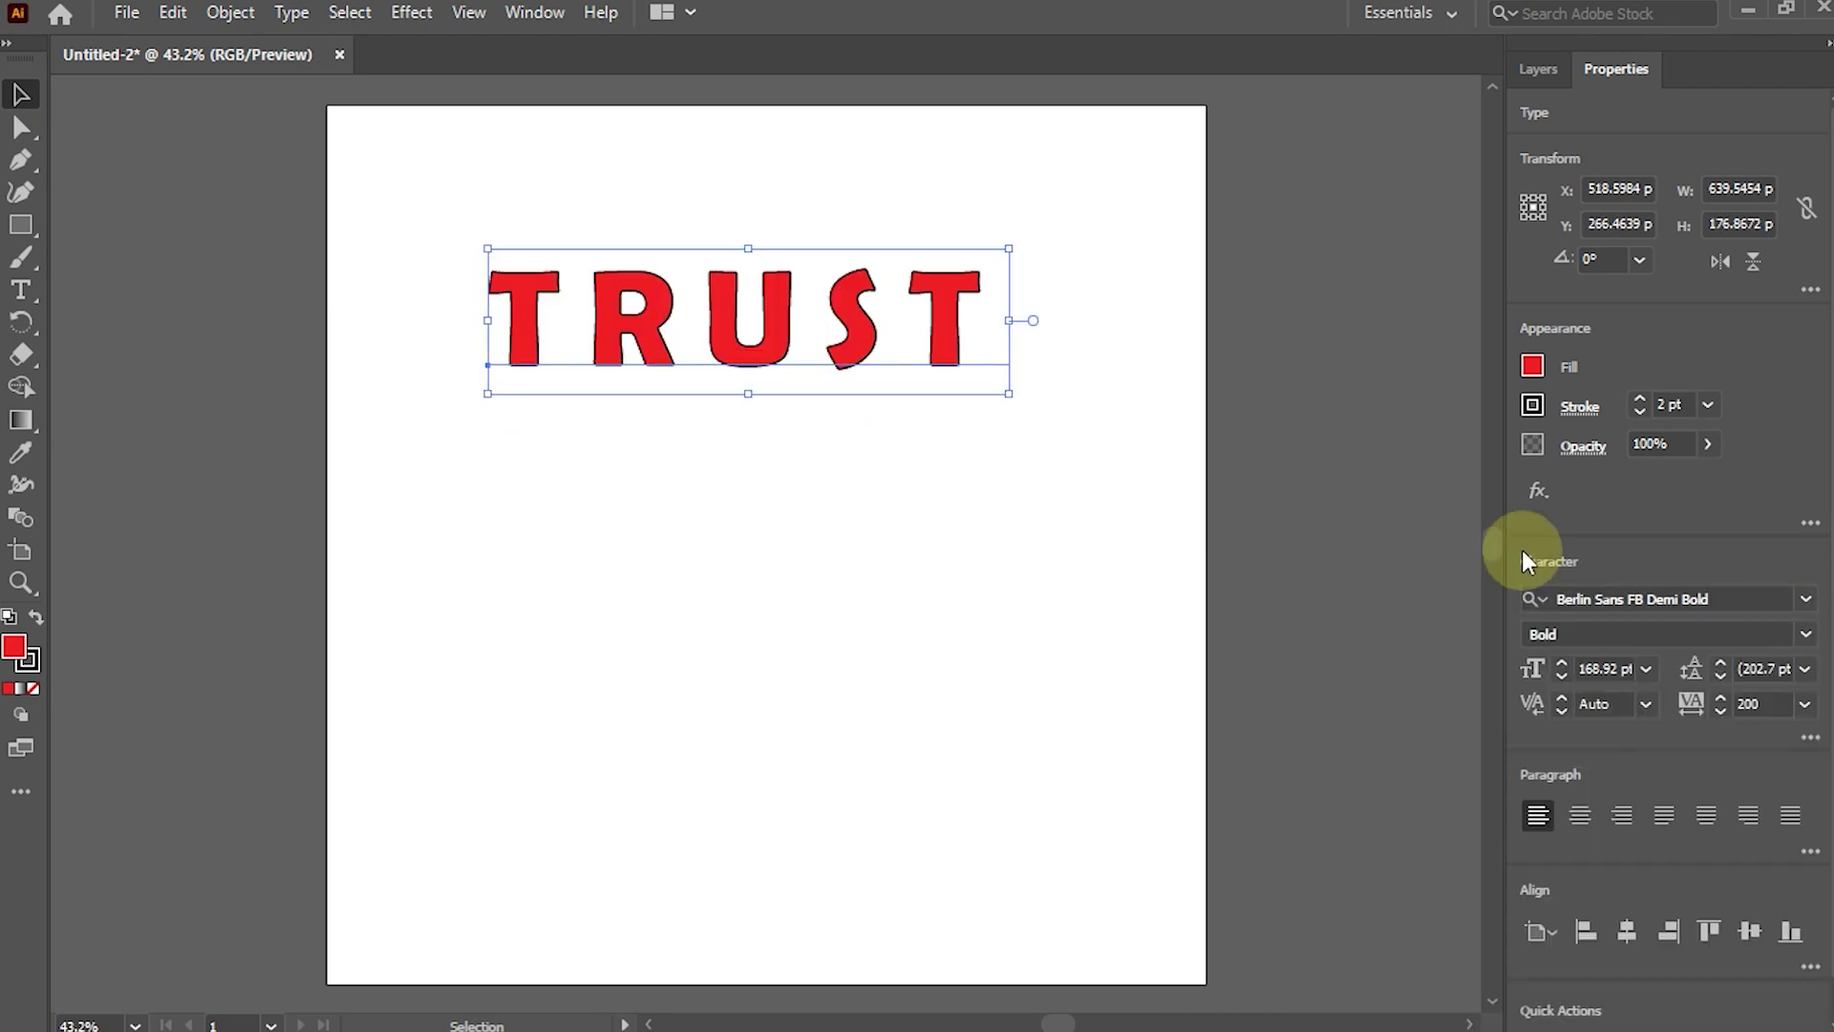
pyautogui.moveTo(797, 323); pyautogui.dragTo(833, 323)
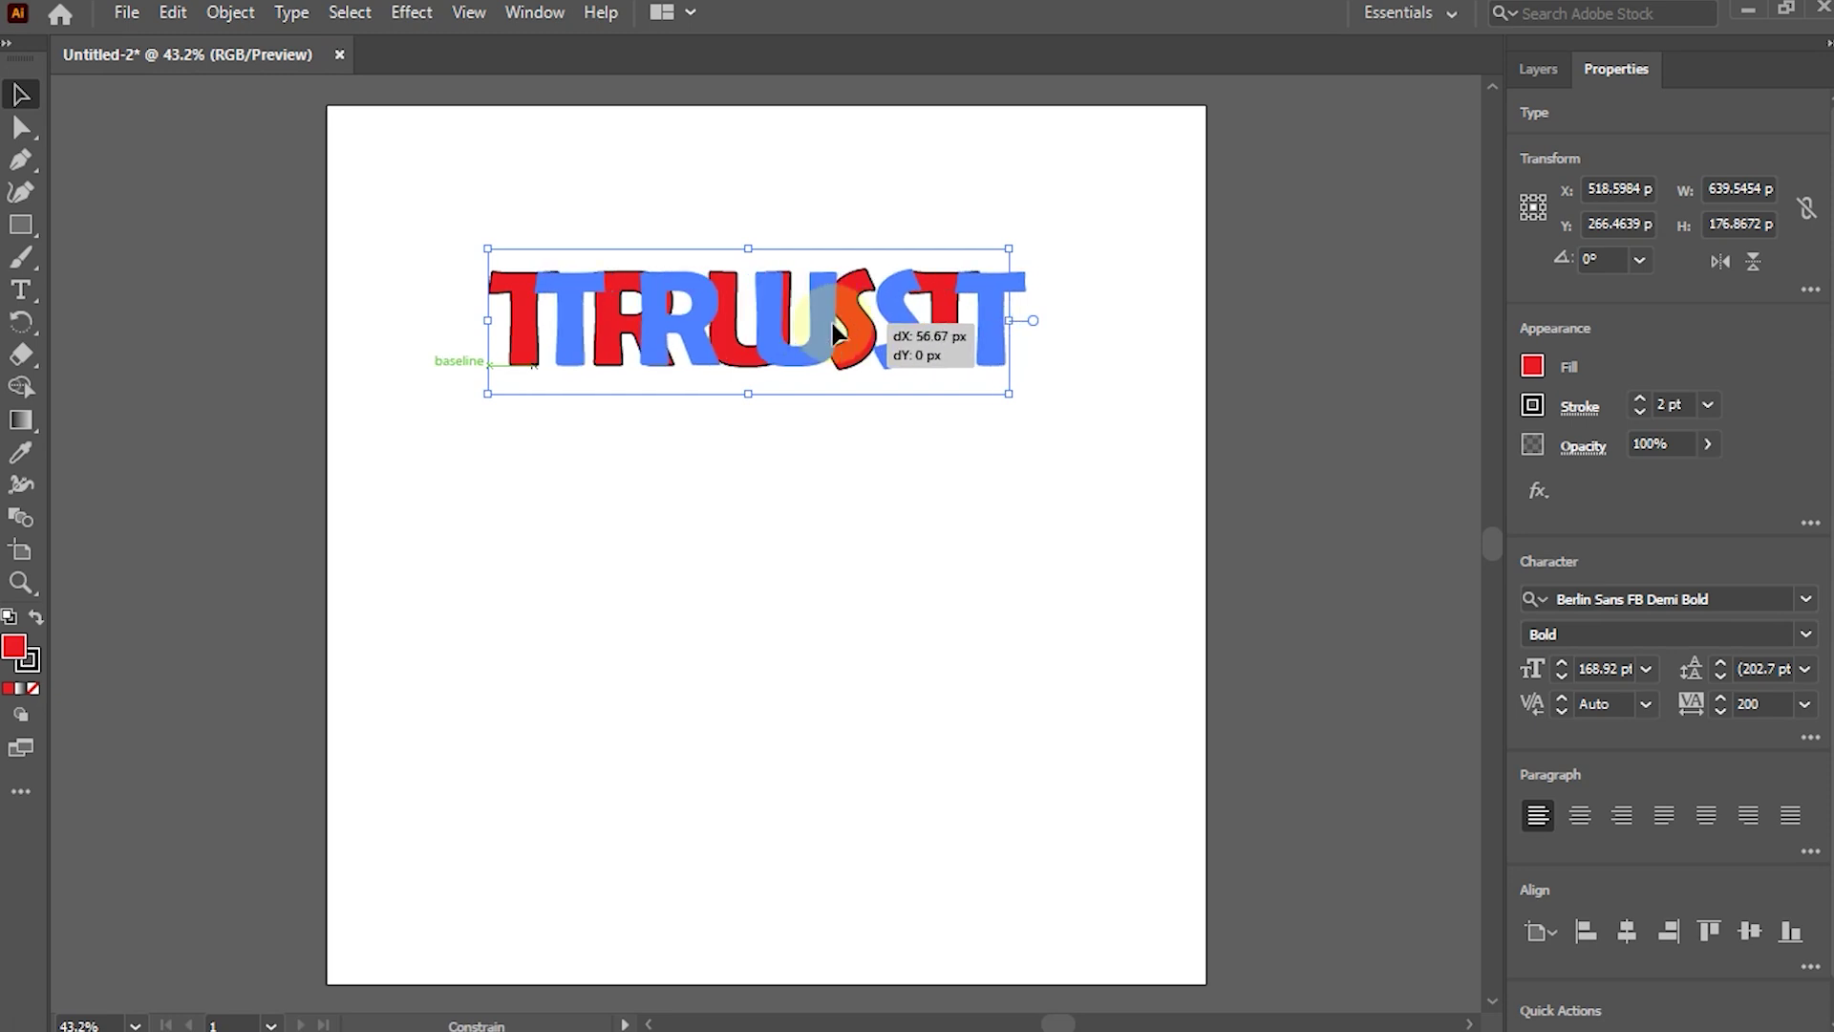
# Make a mesh envelope on TRUST with 4 rows and 4 columns, previewing it first.
pyautogui.moveTo(833, 322)
pyautogui.mouseDown()
pyautogui.moveTo(1022, 422)
pyautogui.moveTo(1012, 399)
pyautogui.mouseUp()
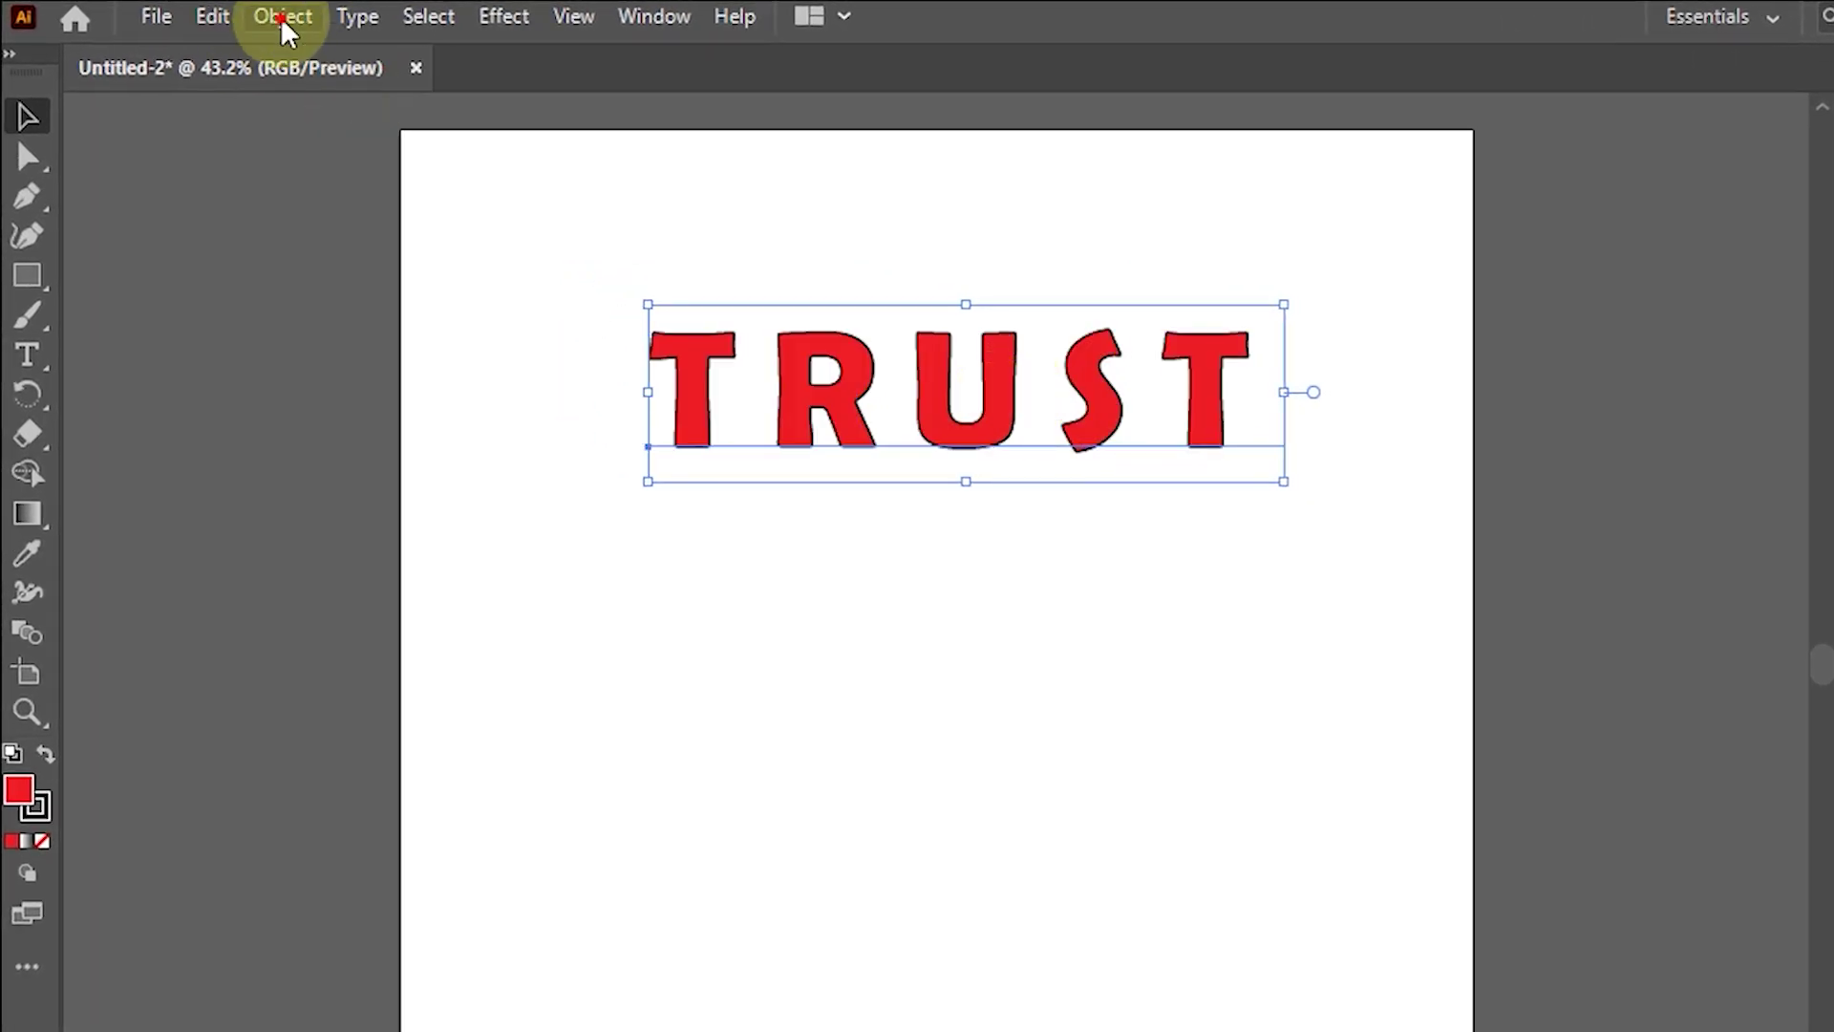
pyautogui.click(281, 17)
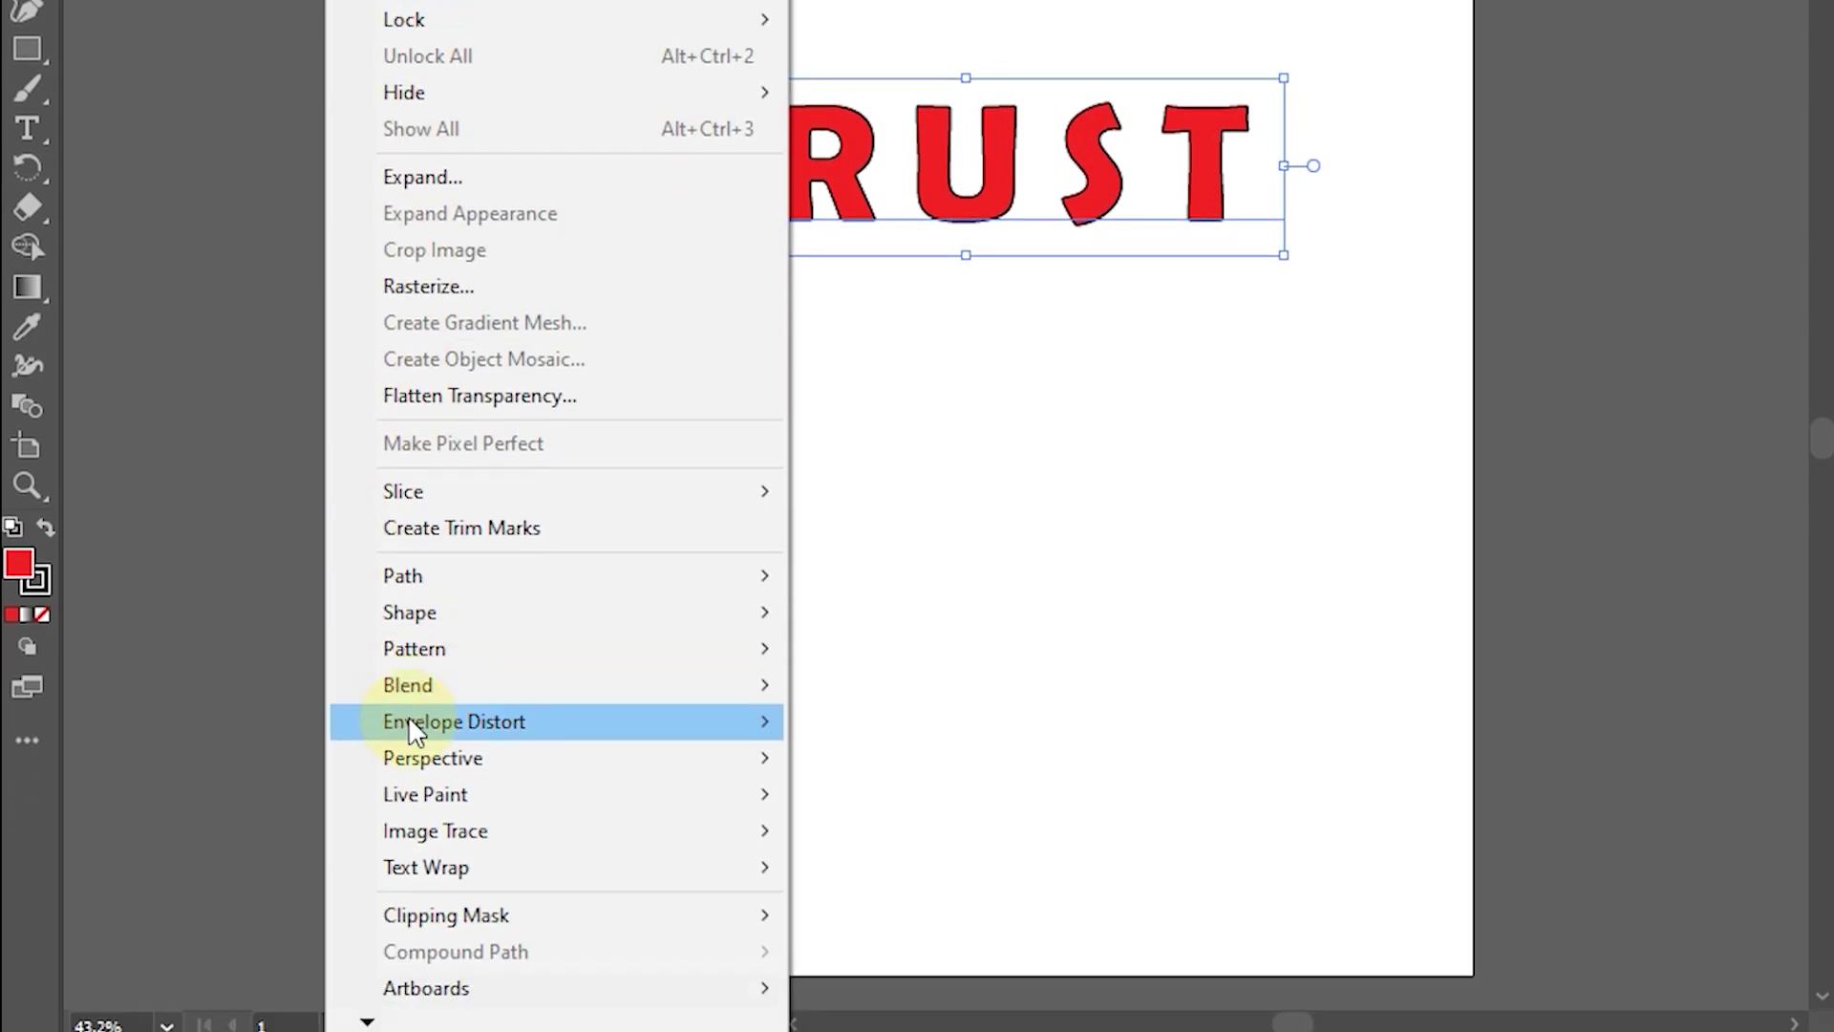
pyautogui.moveTo(455, 721)
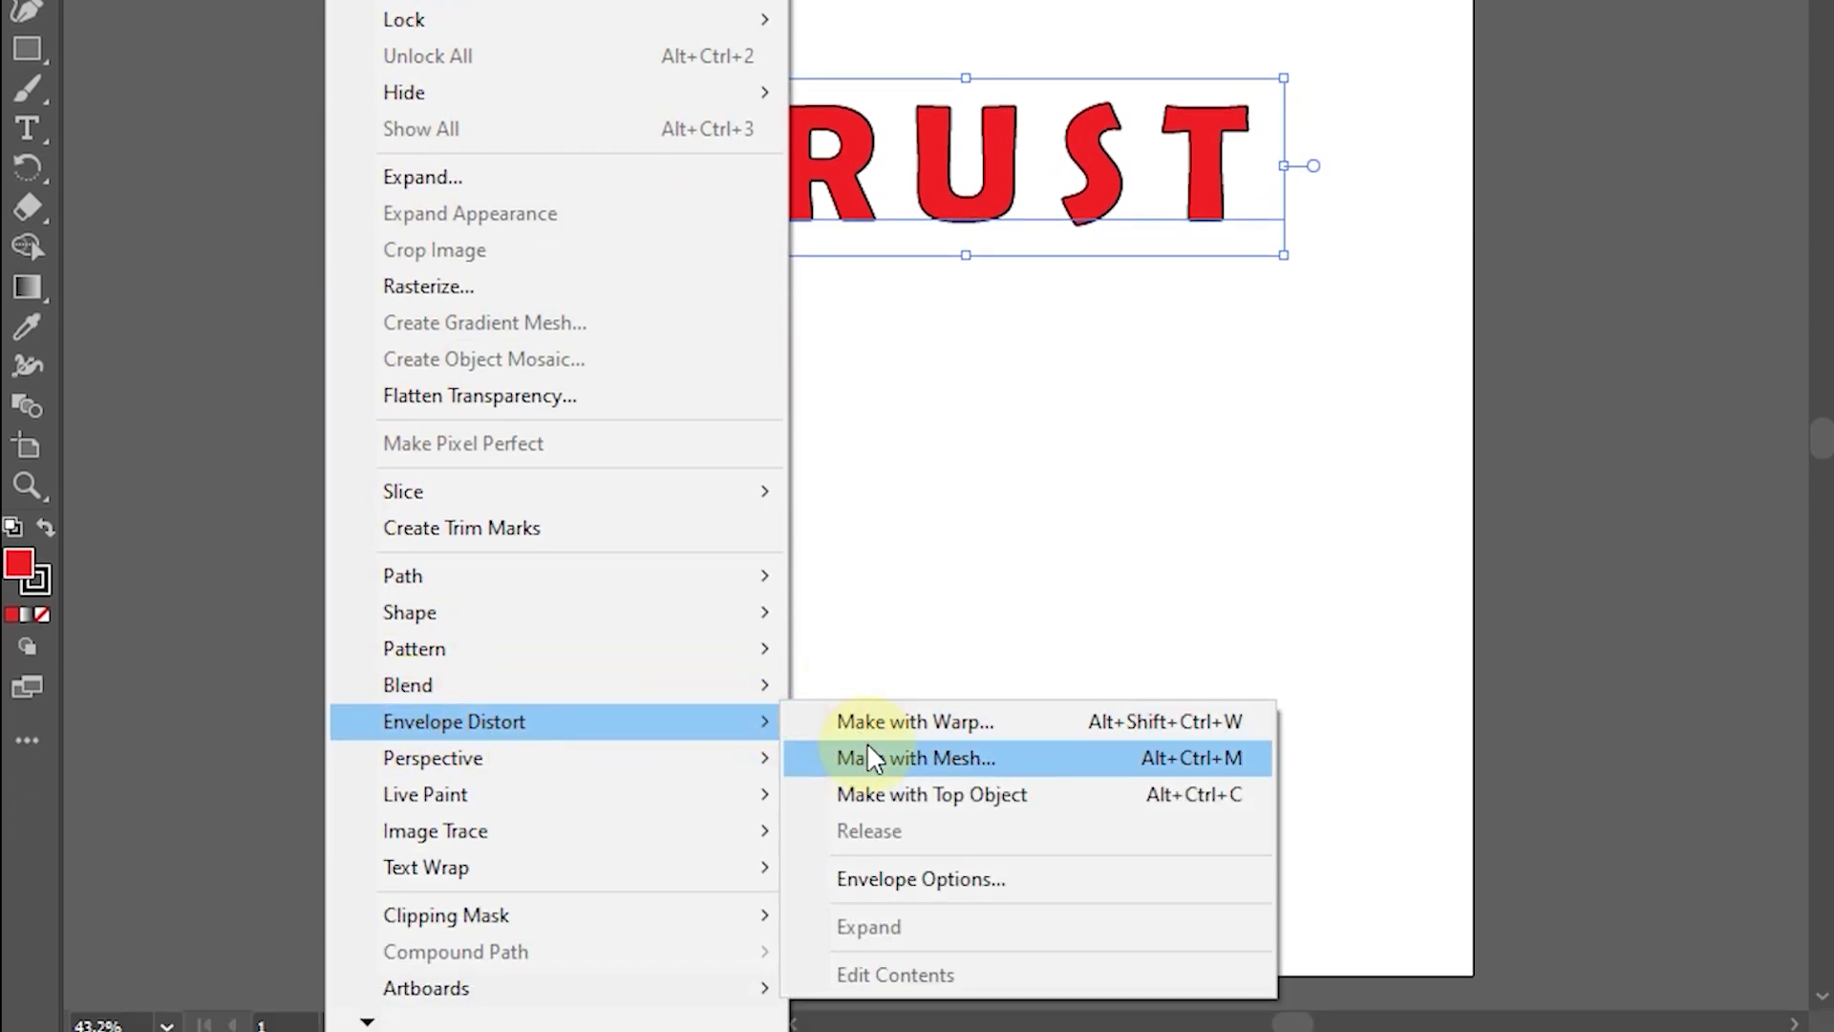
pyautogui.click(869, 759)
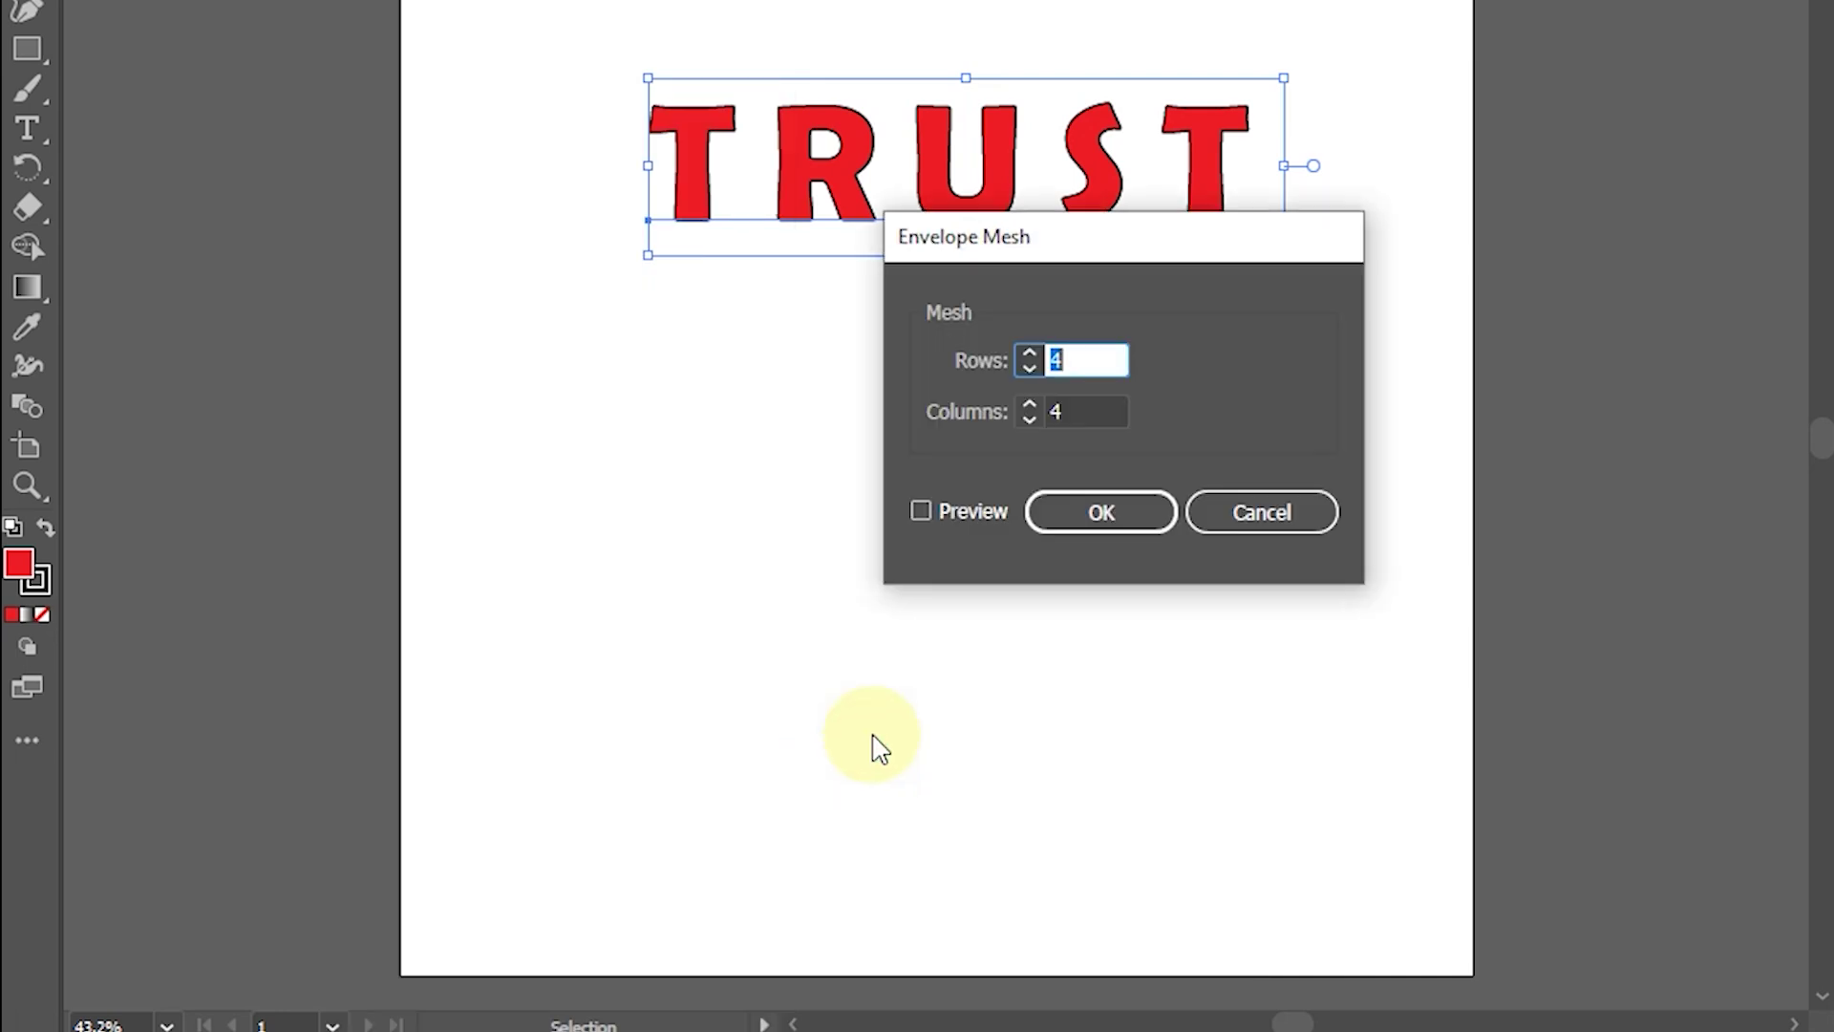
pyautogui.click(922, 512)
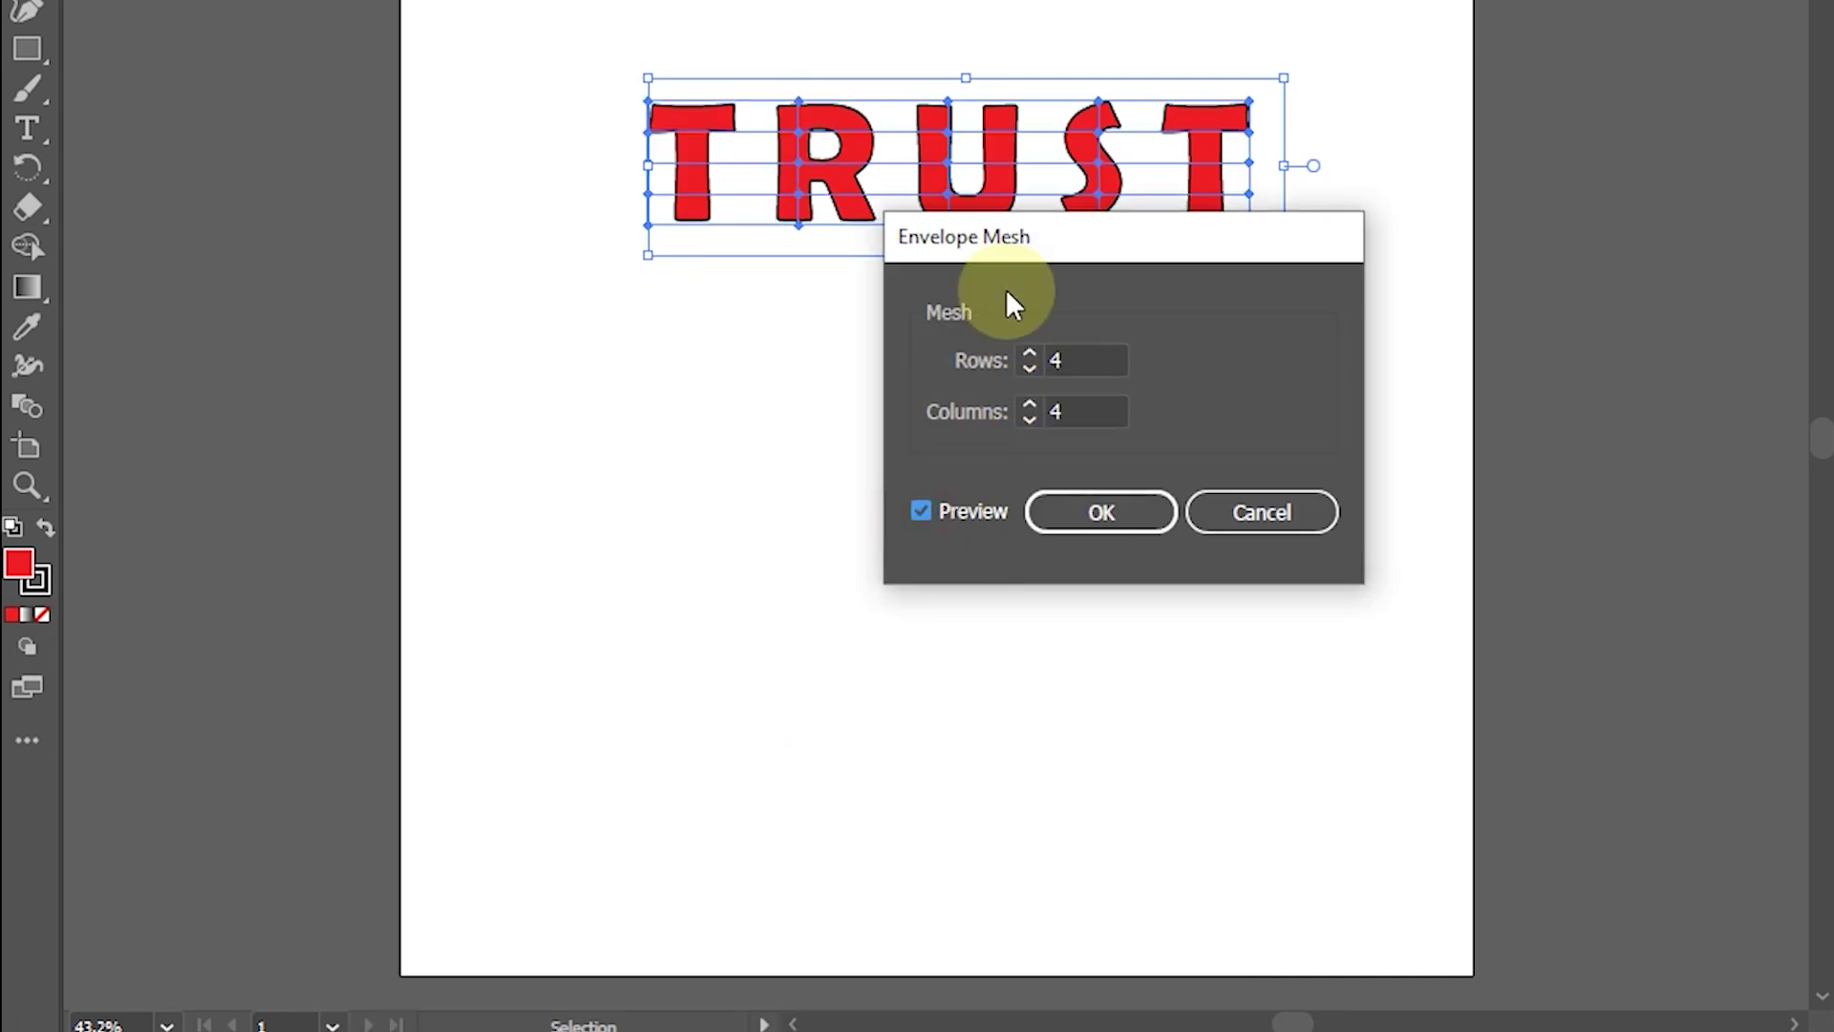
pyautogui.moveTo(1281, 254); pyautogui.dragTo(1511, 234)
pyautogui.click(1322, 516)
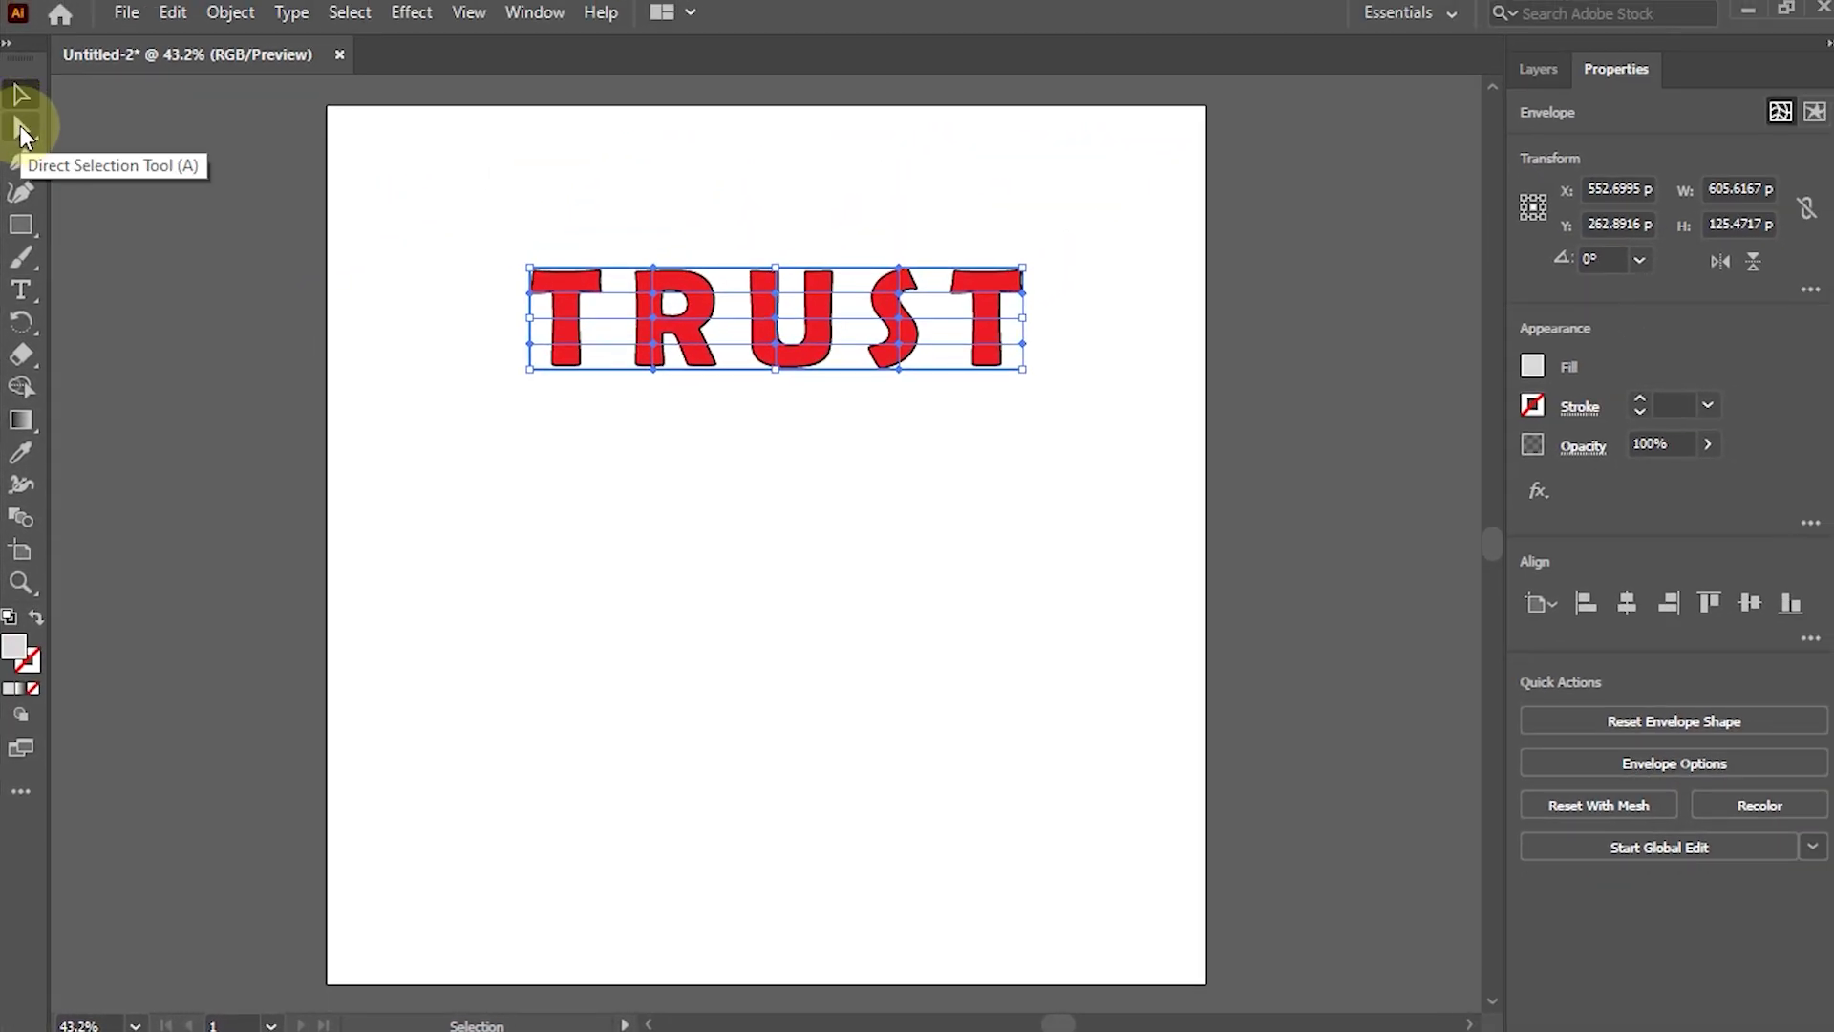
# Nudge selected TRUST mesh points left and right to warp the letters, then reselect the envelope.
pyautogui.click(20, 129)
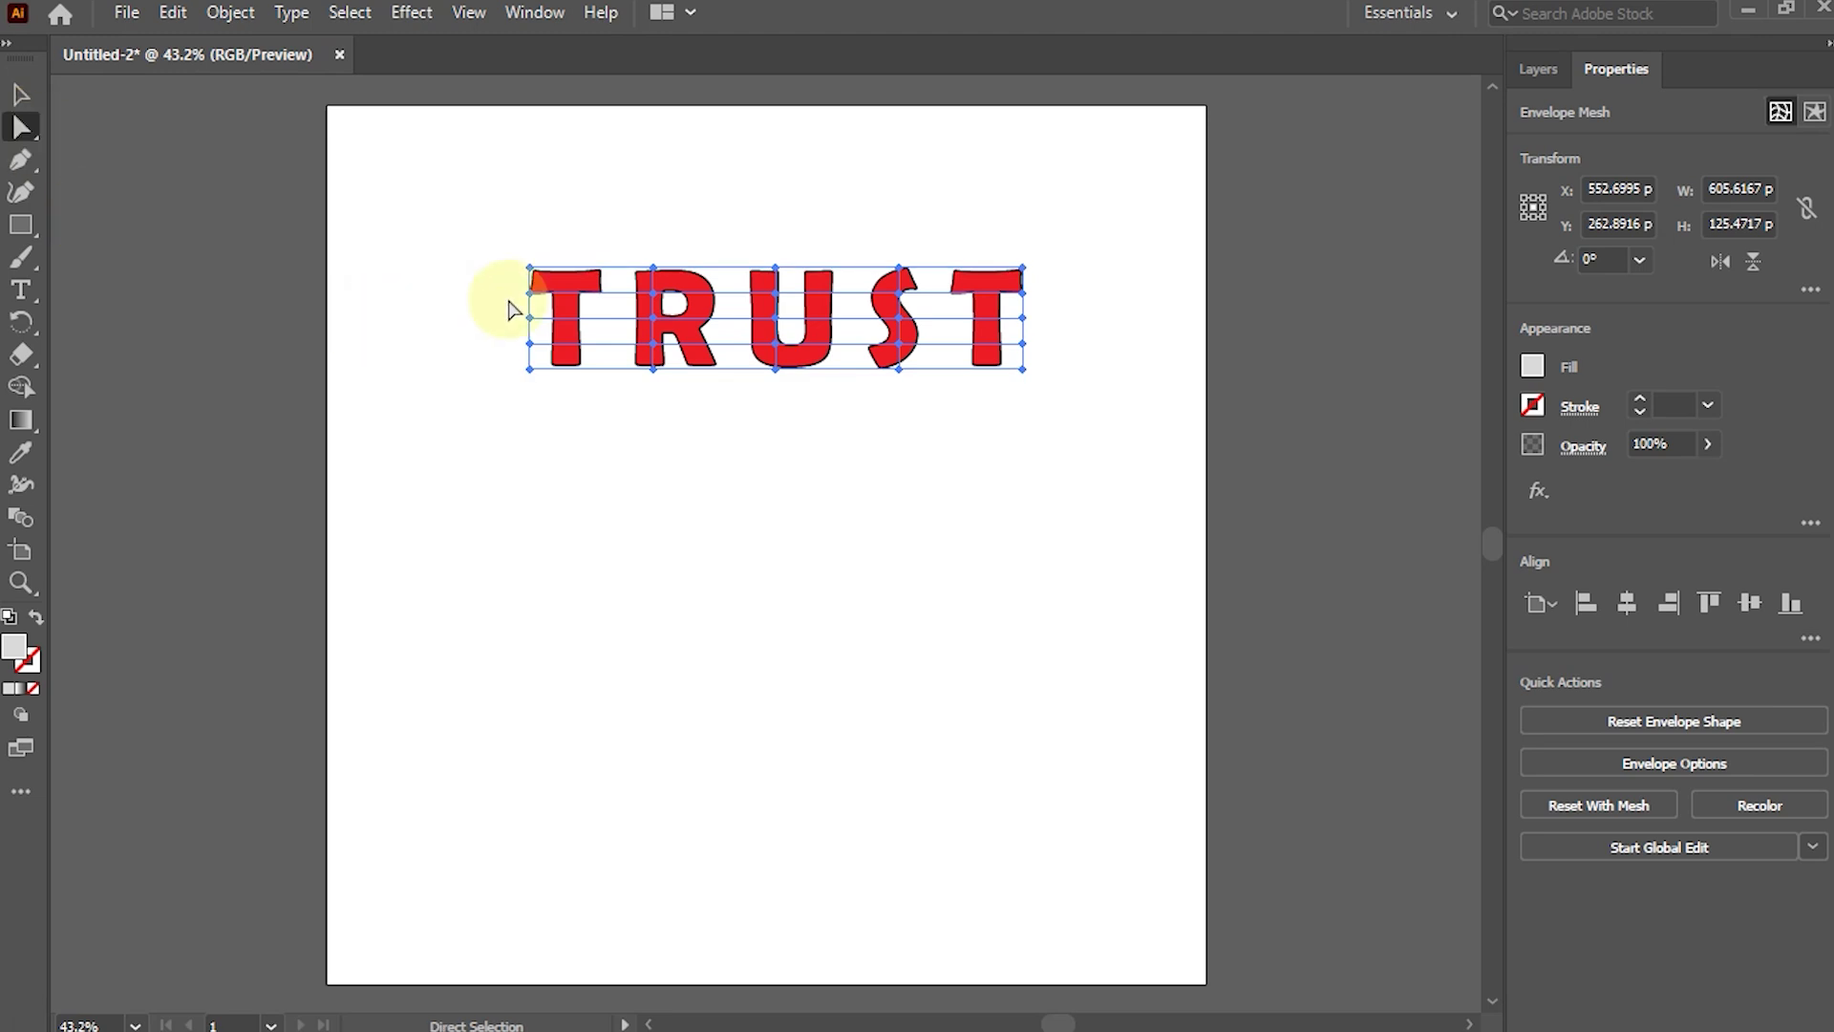
pyautogui.moveTo(491, 244); pyautogui.dragTo(1053, 387)
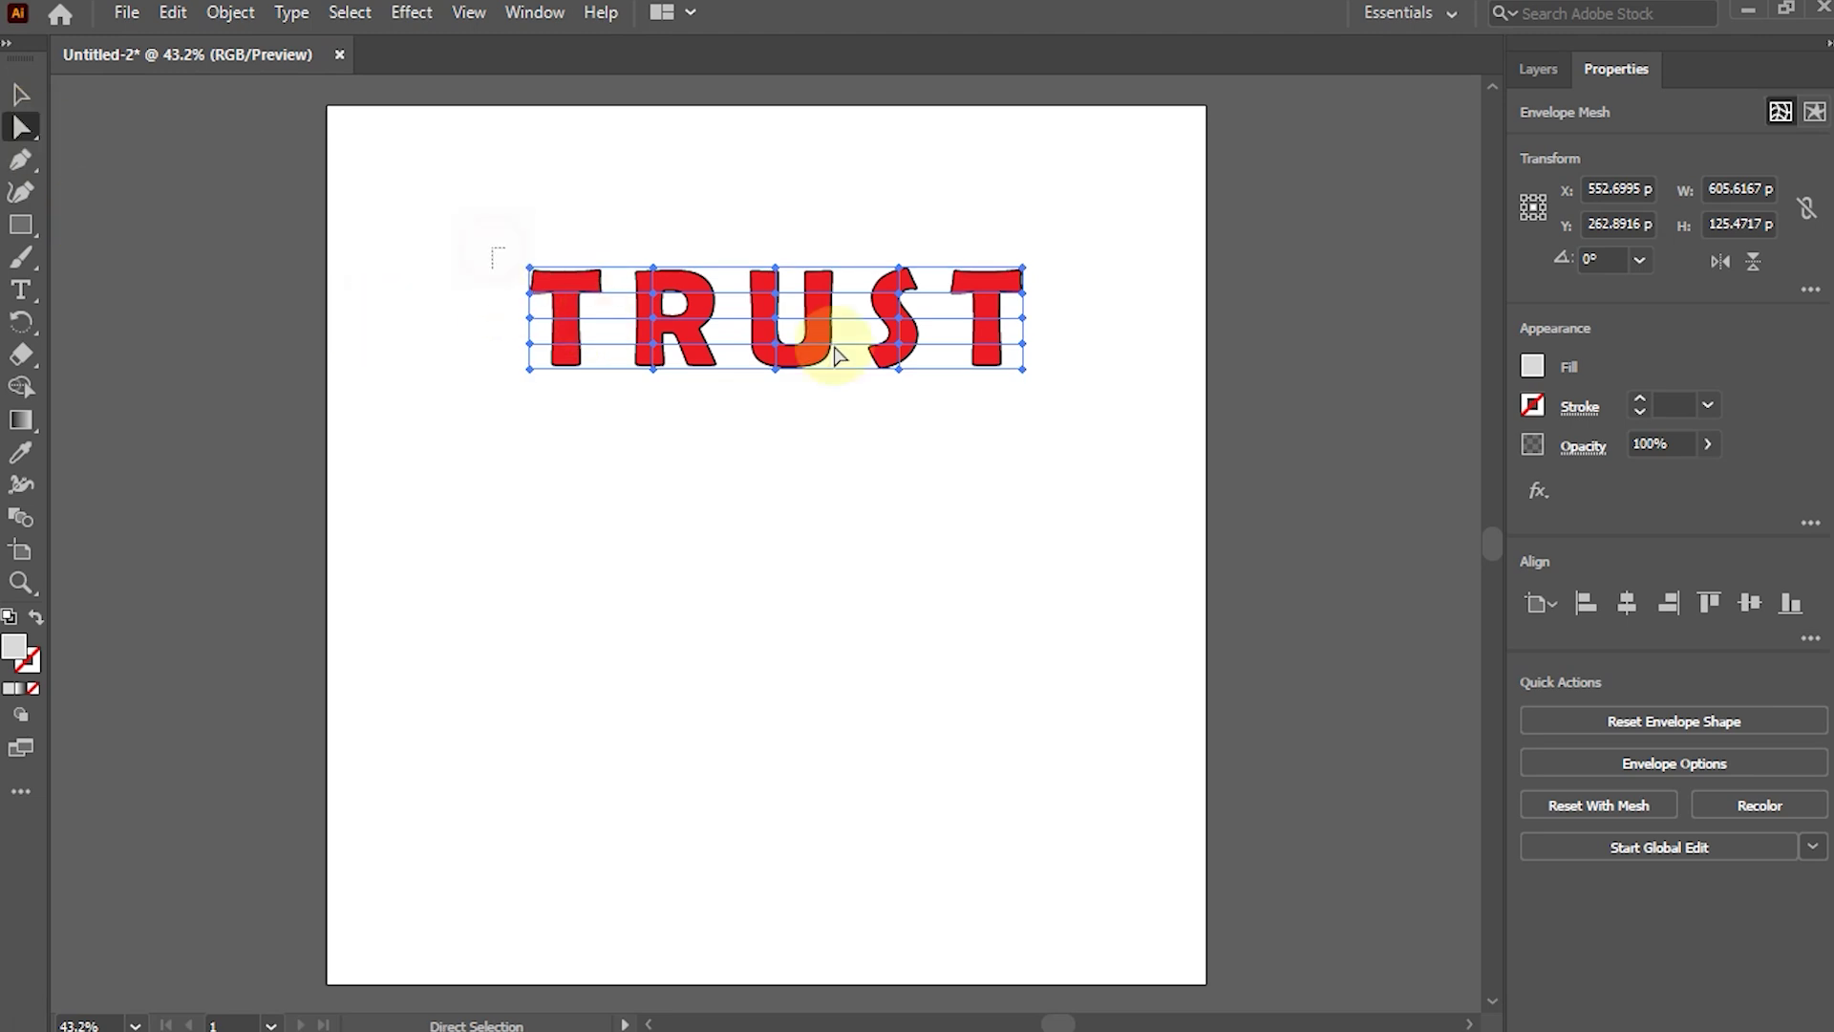
pyautogui.click(983, 310)
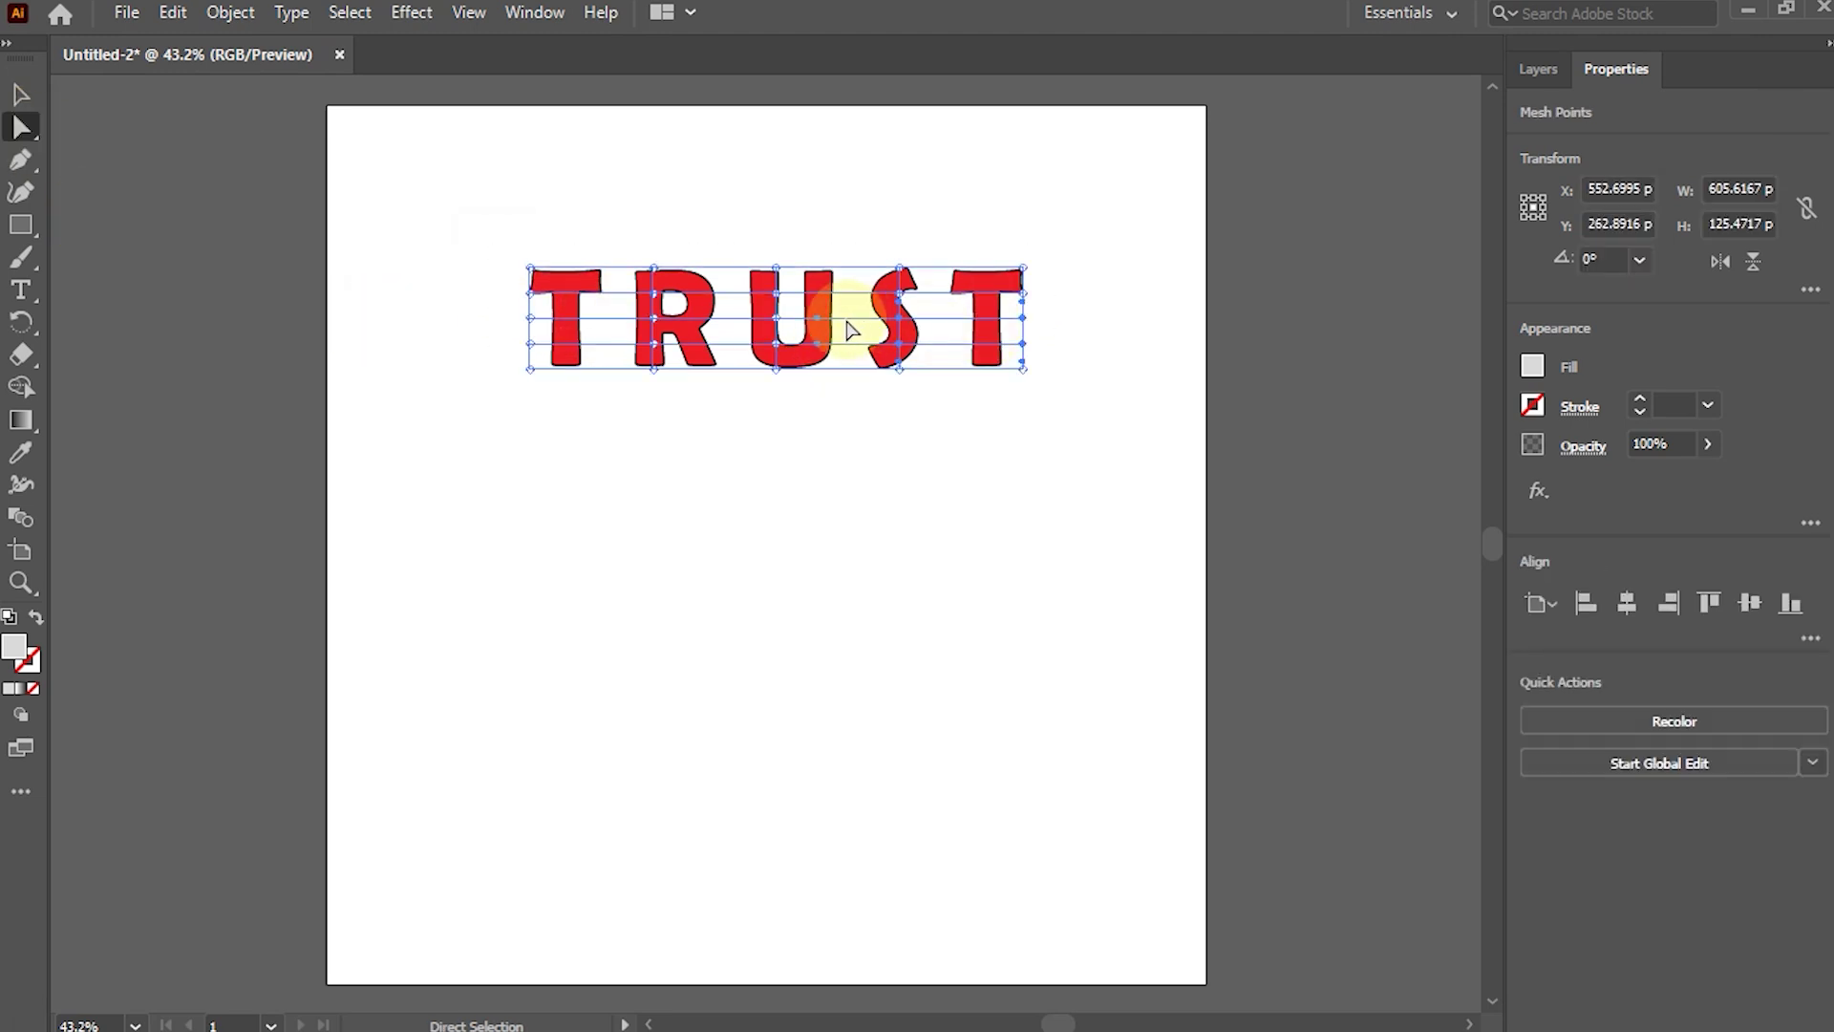
pyautogui.press('Left')
pyautogui.press('Left')
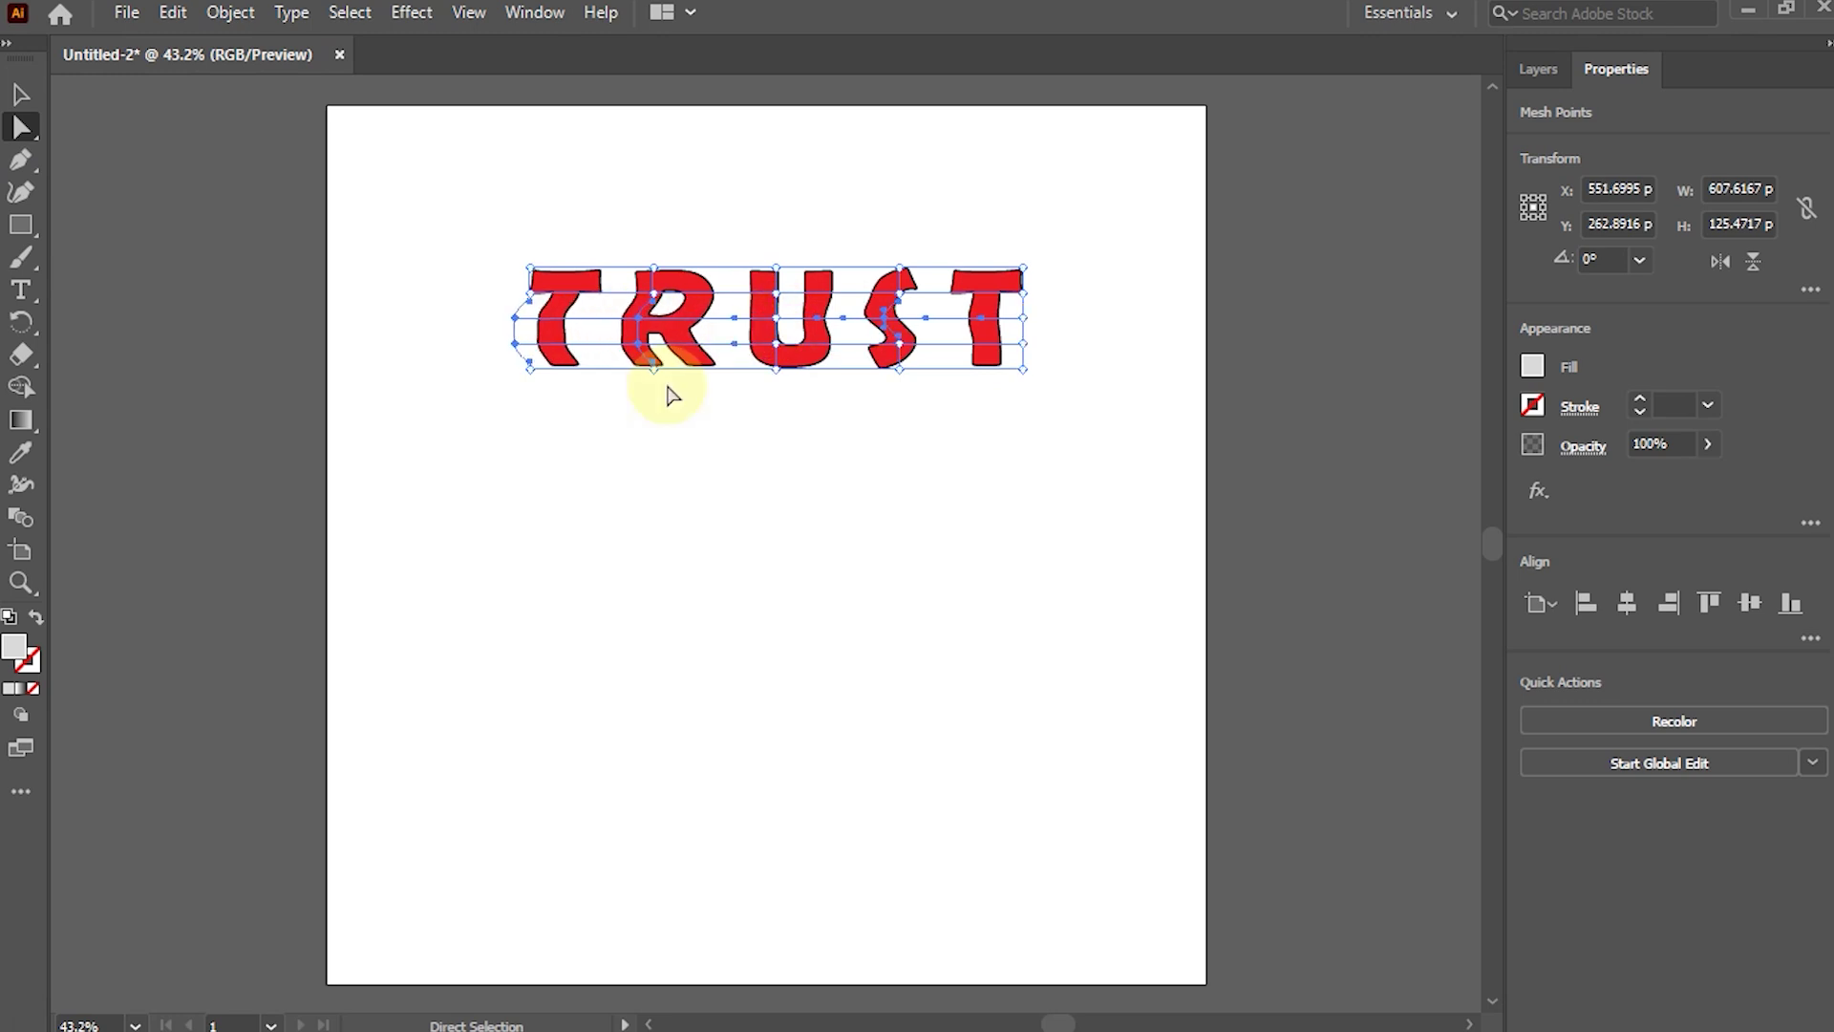
pyautogui.press('Right')
pyautogui.press('Right')
pyautogui.press('Right')
pyautogui.press('Right')
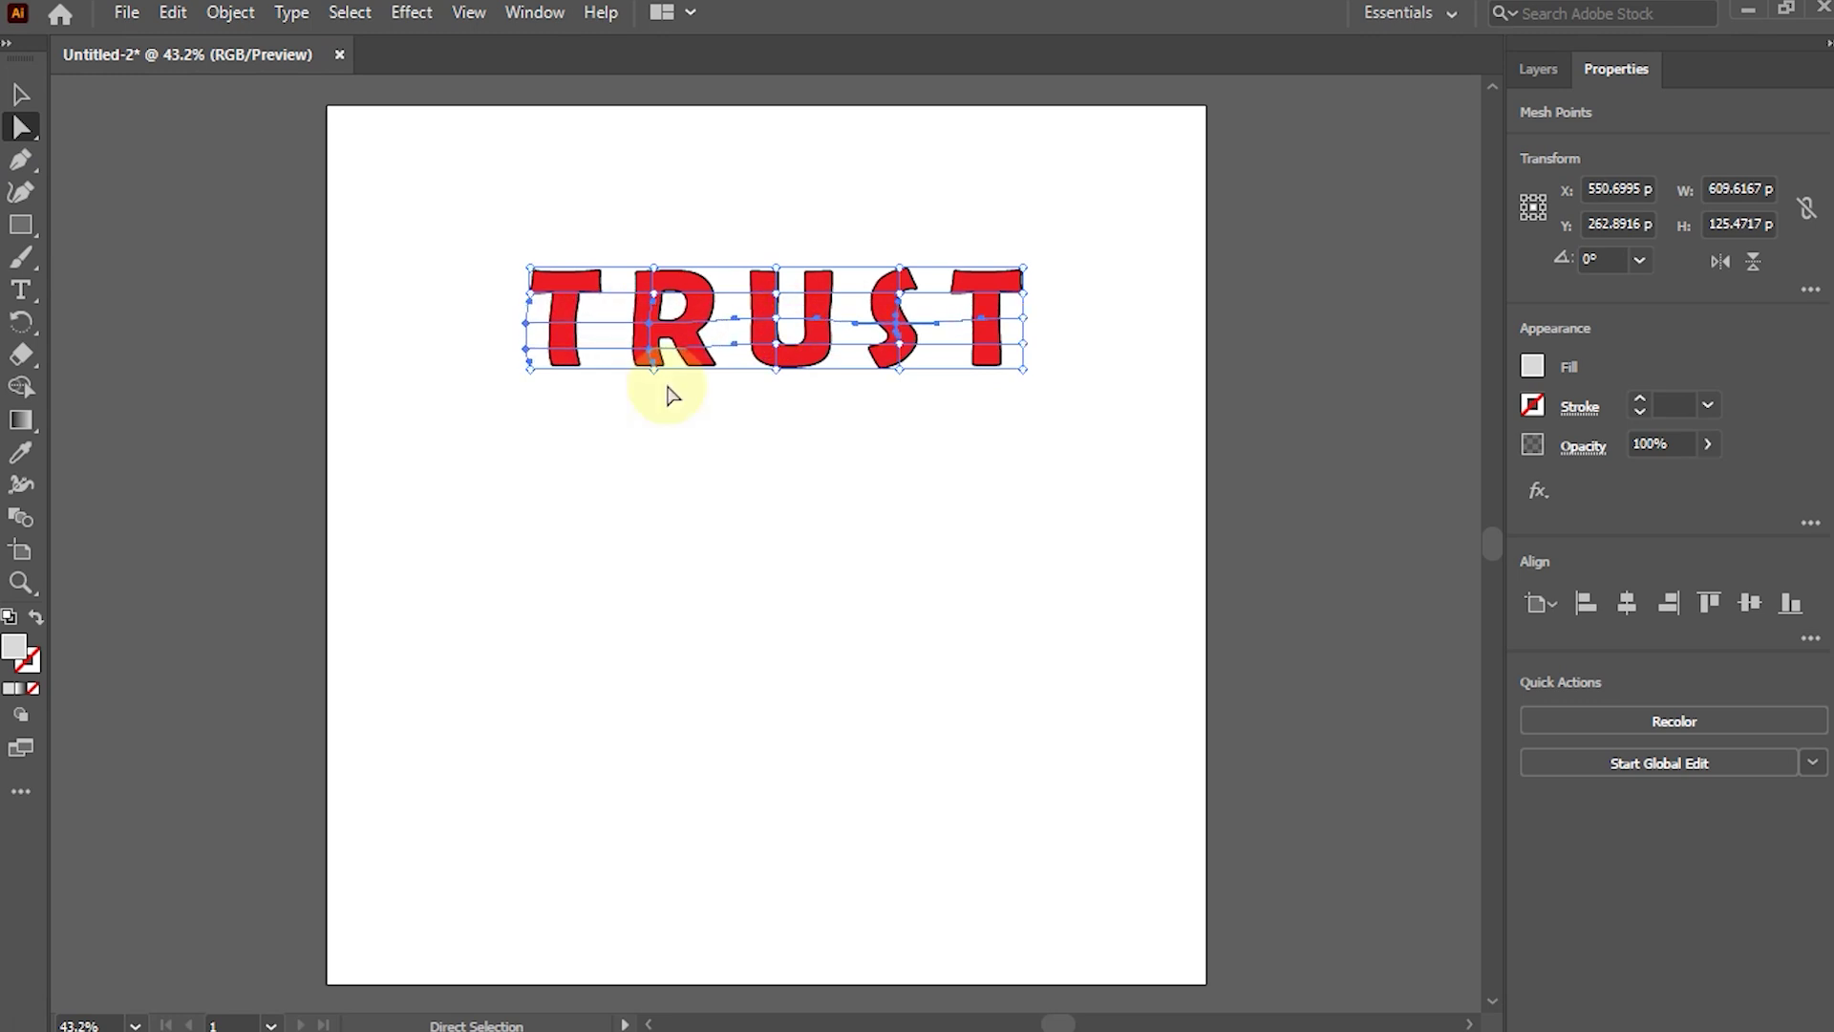
pyautogui.press('Left')
pyautogui.press('Left')
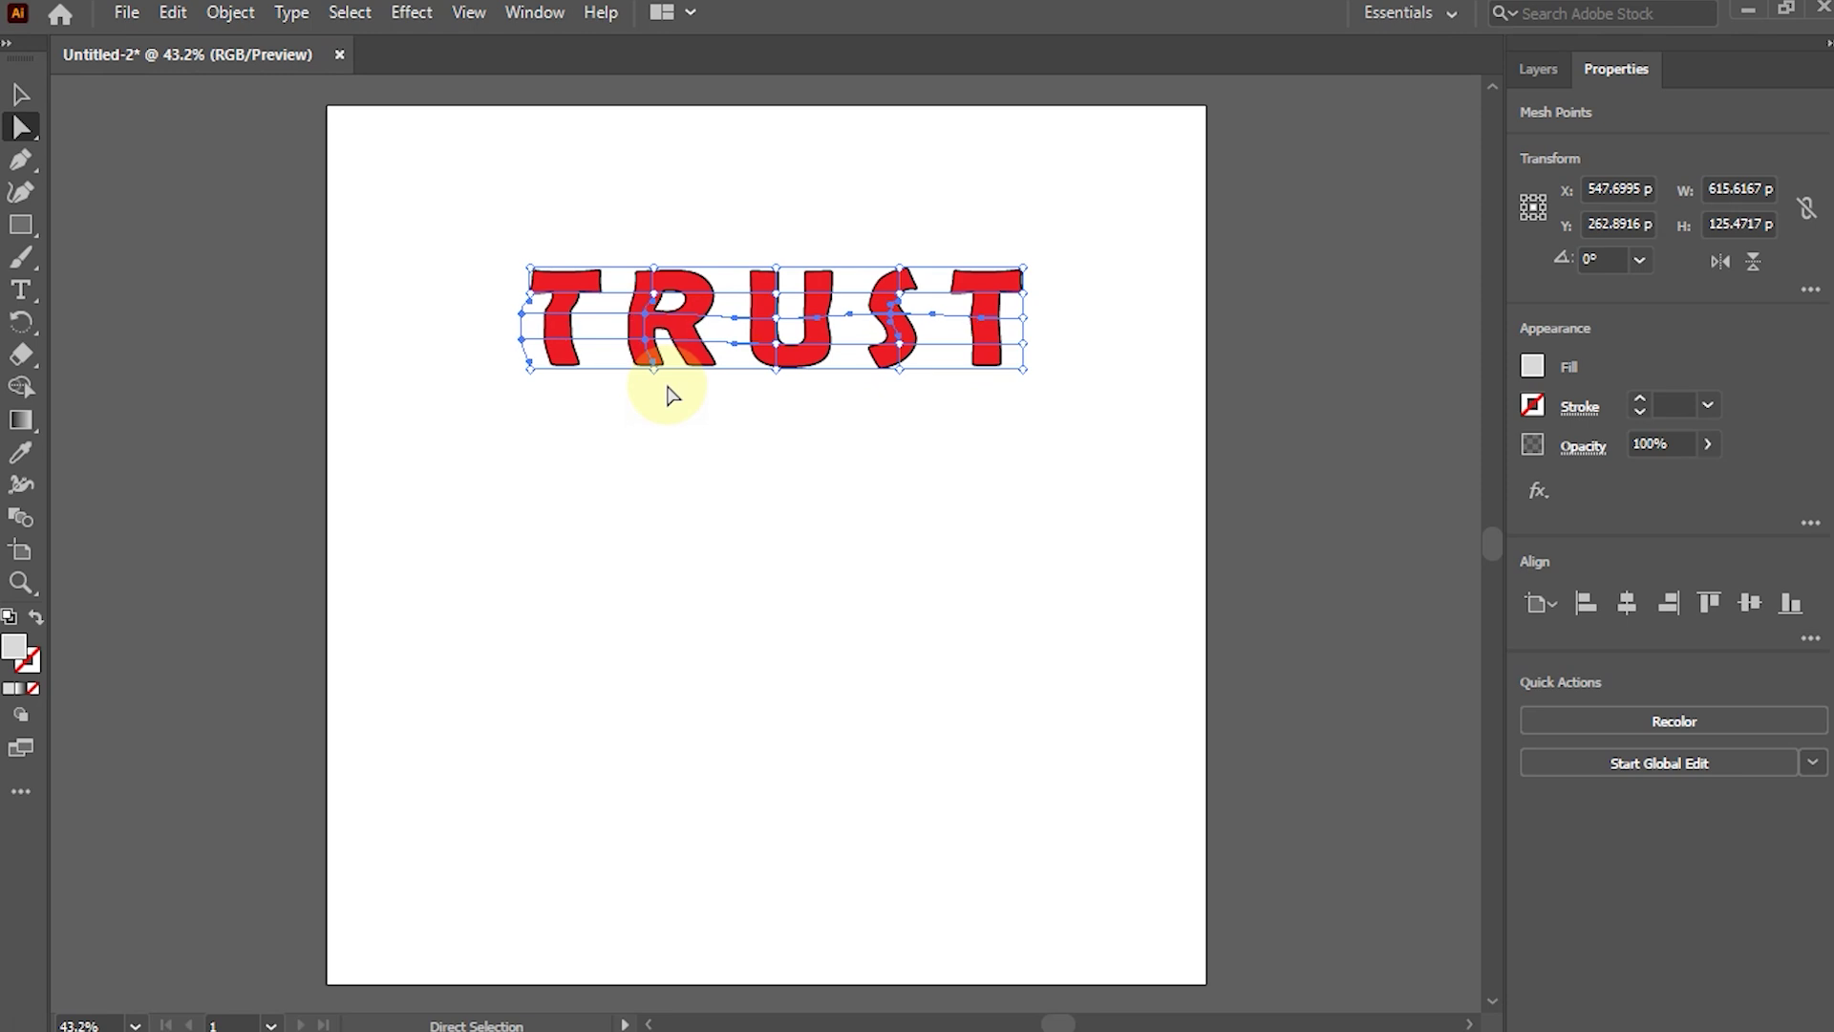
pyautogui.press('Right')
pyautogui.press('Right')
pyautogui.press('v')
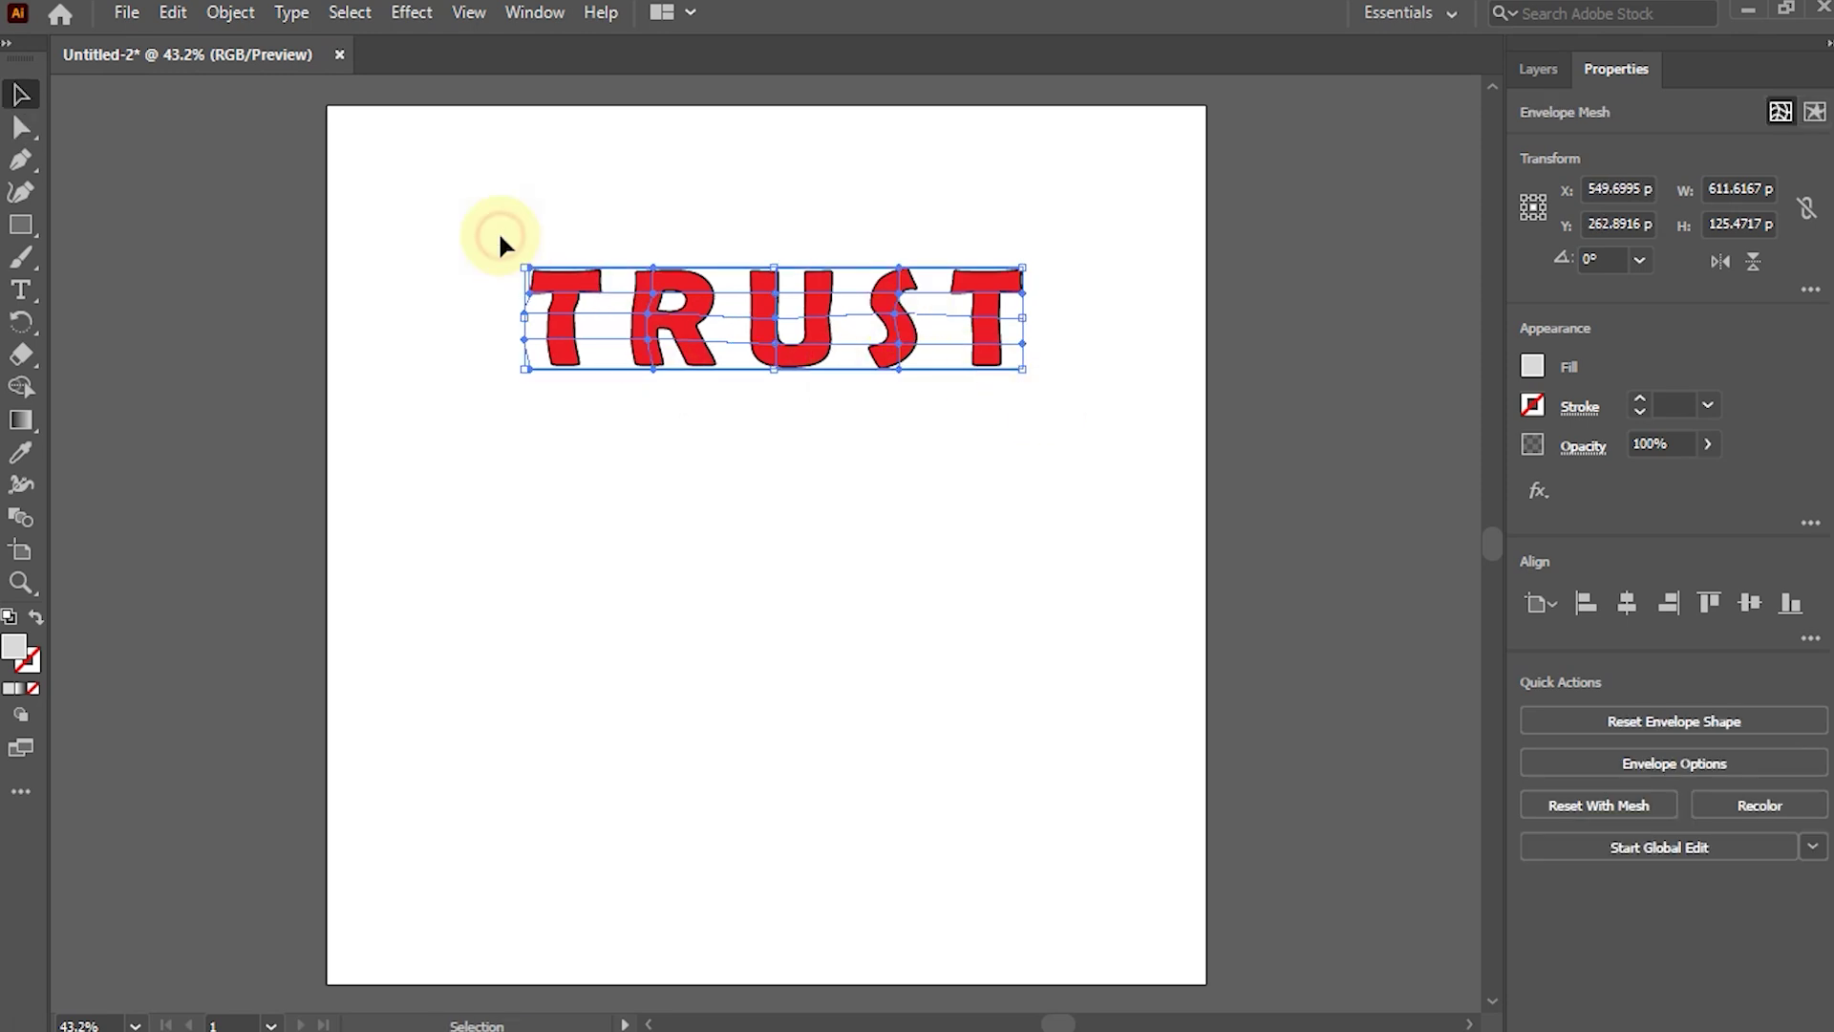
pyautogui.moveTo(497, 231); pyautogui.dragTo(1062, 437)
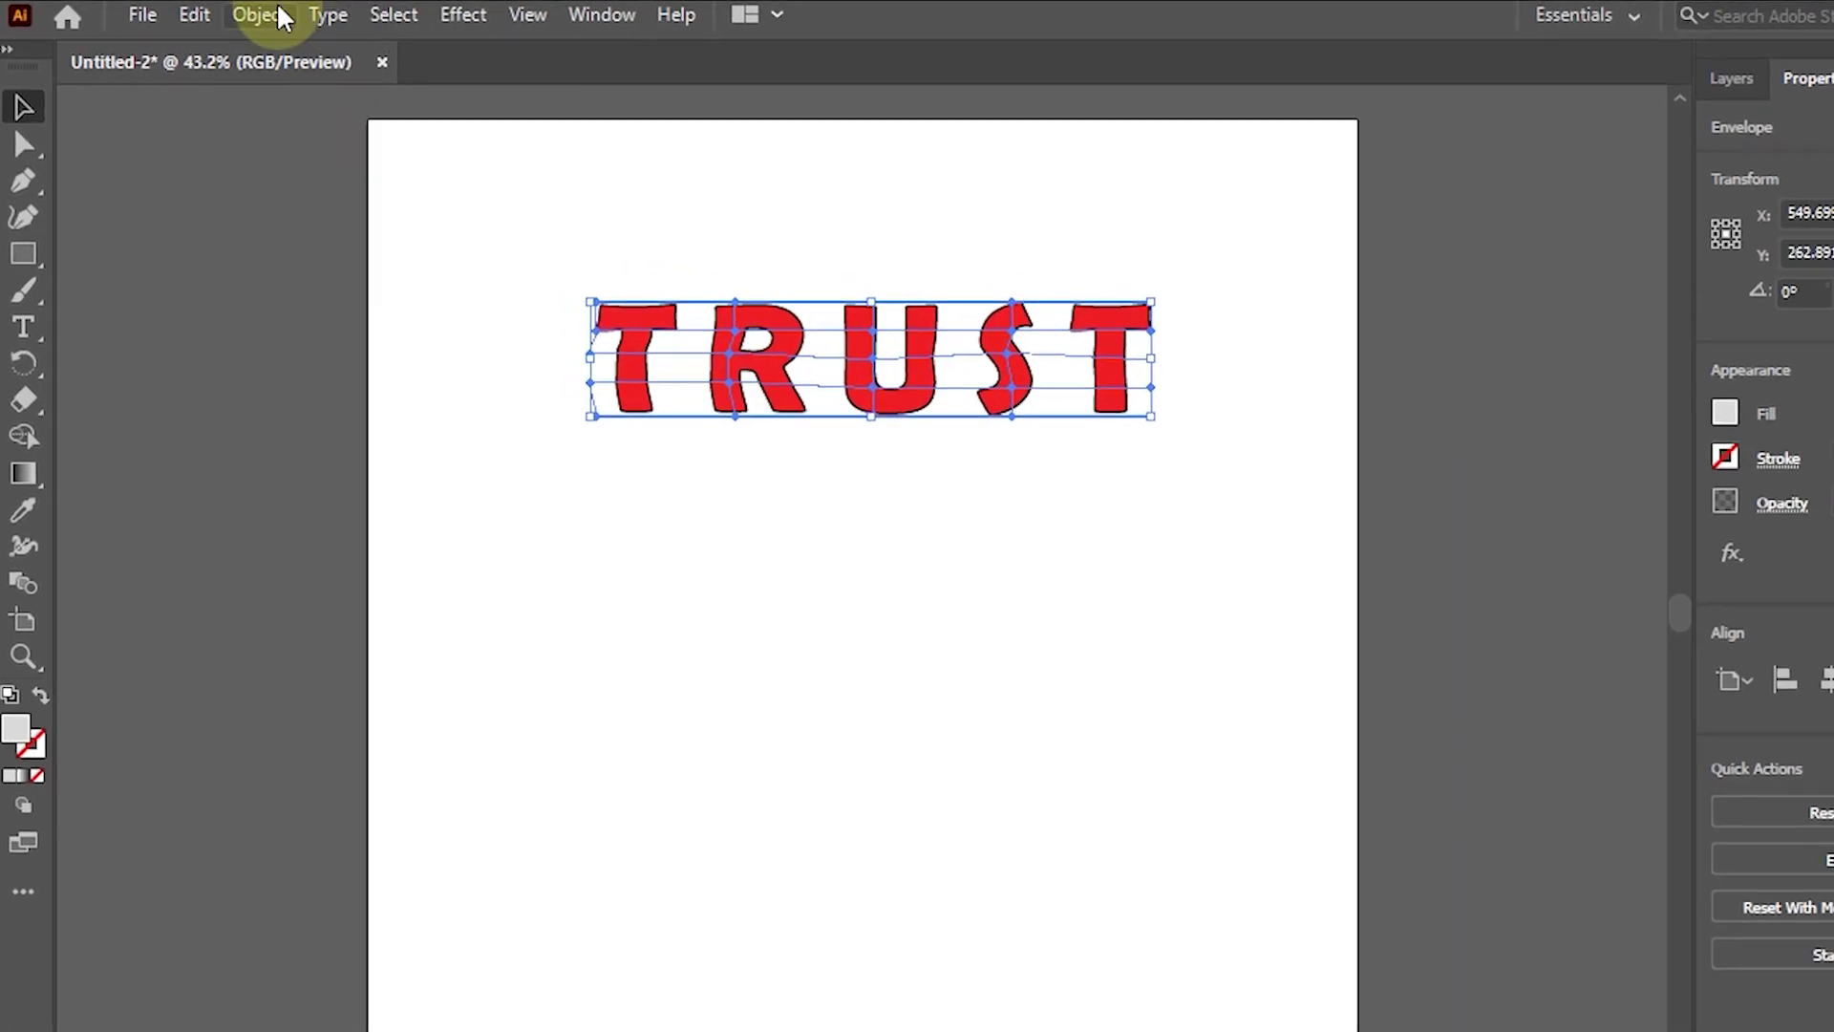
# Expand the warped envelope into plain shapes, keeping Object and Fill checked.
pyautogui.click(280, 18)
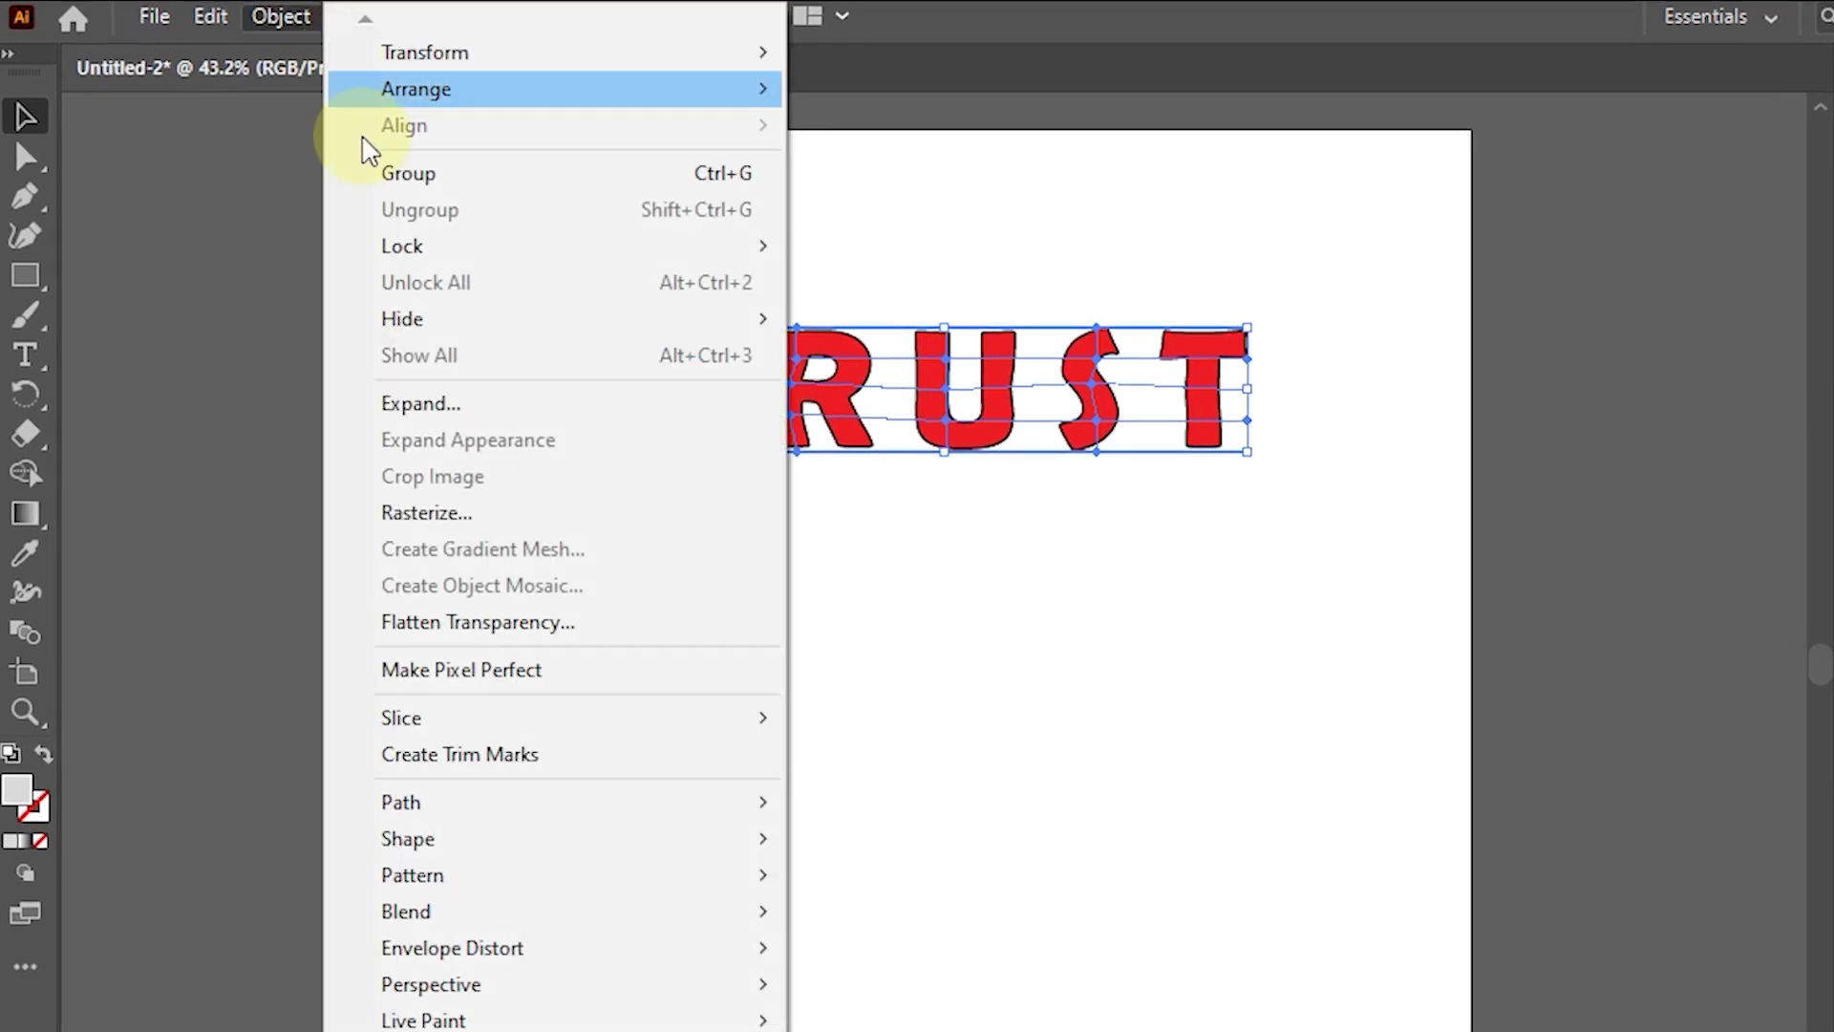
pyautogui.click(413, 406)
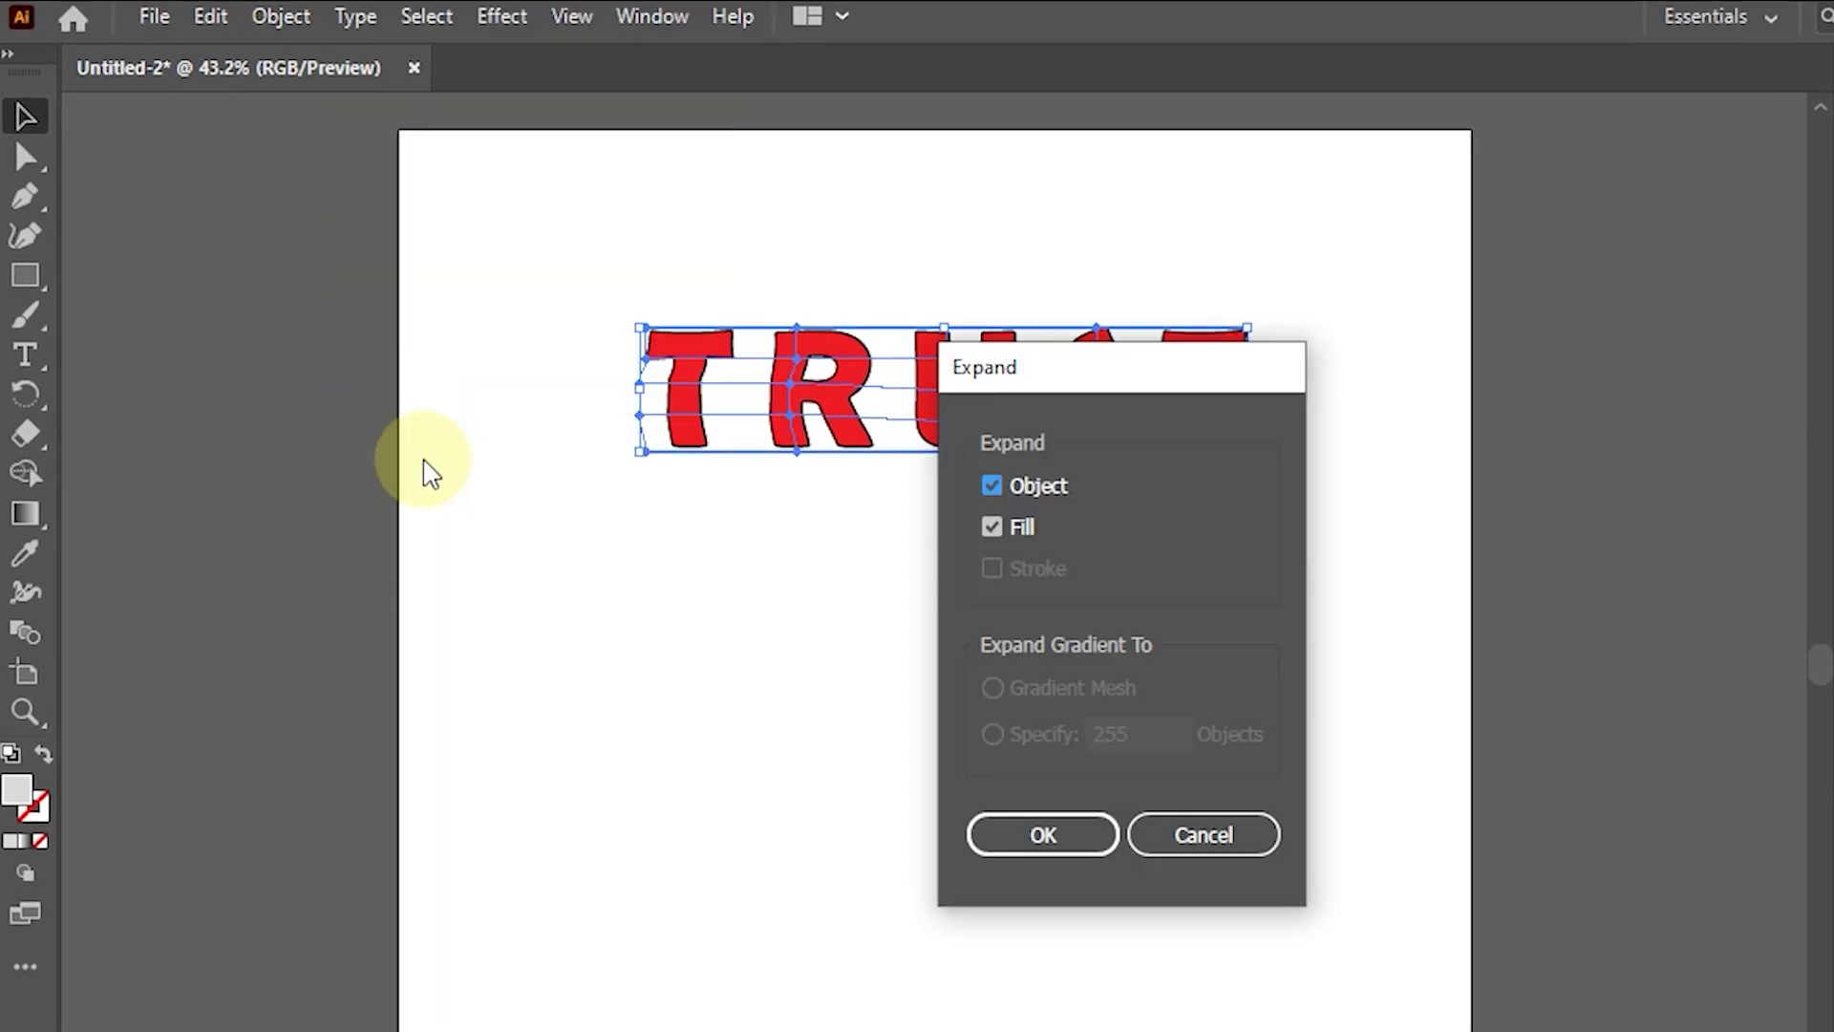
pyautogui.click(1084, 847)
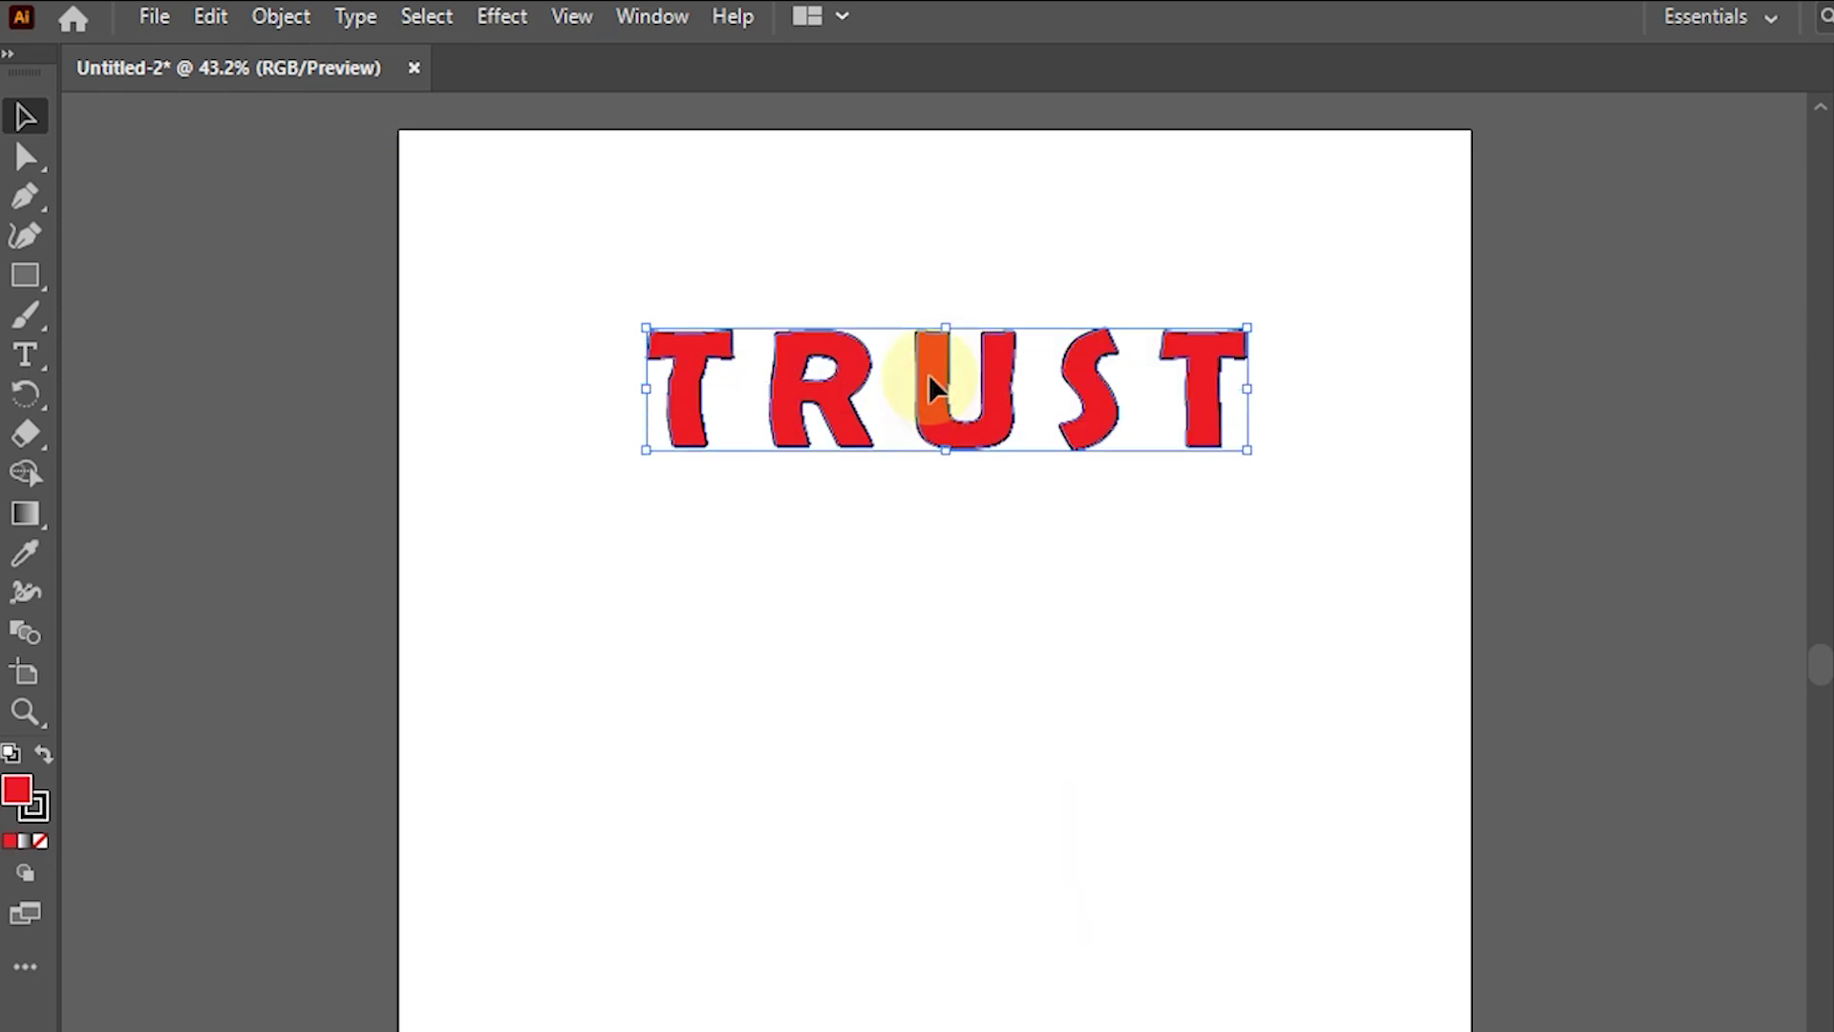
# Move the expanded TRUST higher on the page.
pyautogui.moveTo(934, 389); pyautogui.dragTo(929, 355)
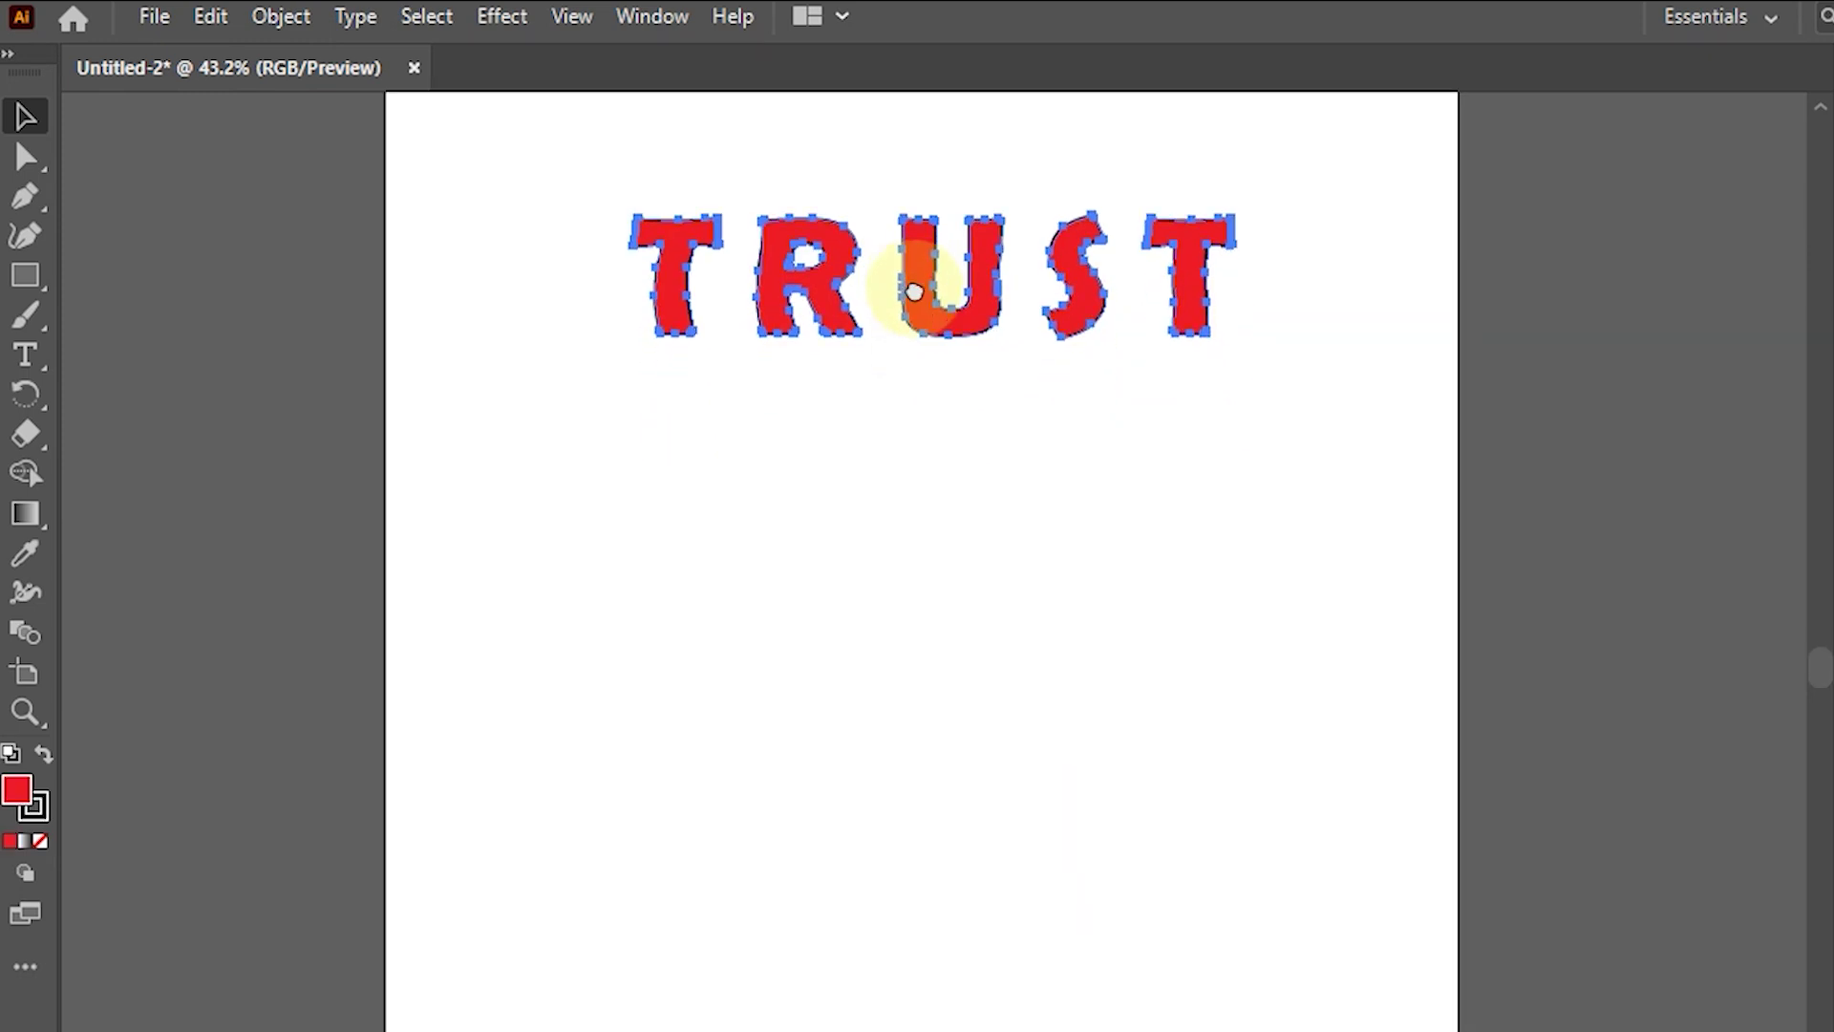
pyautogui.moveTo(928, 356); pyautogui.dragTo(934, 303)
pyautogui.press('alt')
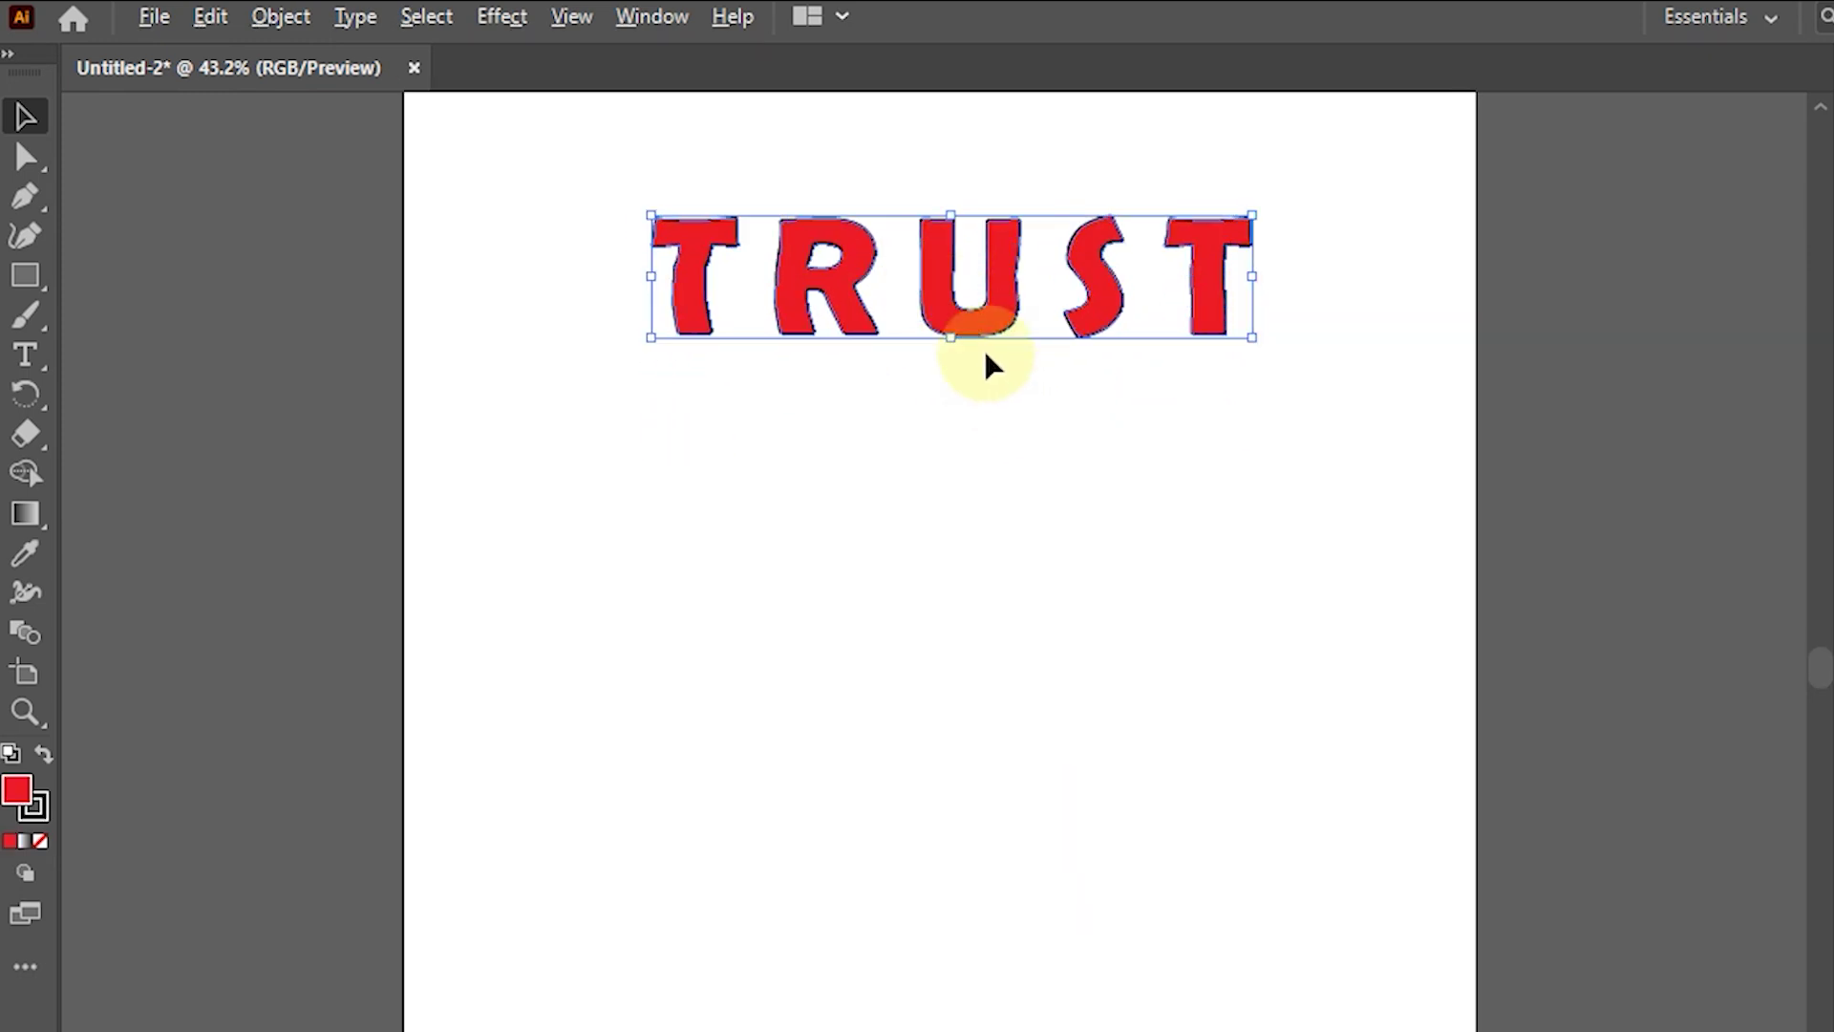
# Alt-drag two copies of TRUST downward, space all three evenly, and select them all.
pyautogui.moveTo(951, 286); pyautogui.dragTo(946, 466)
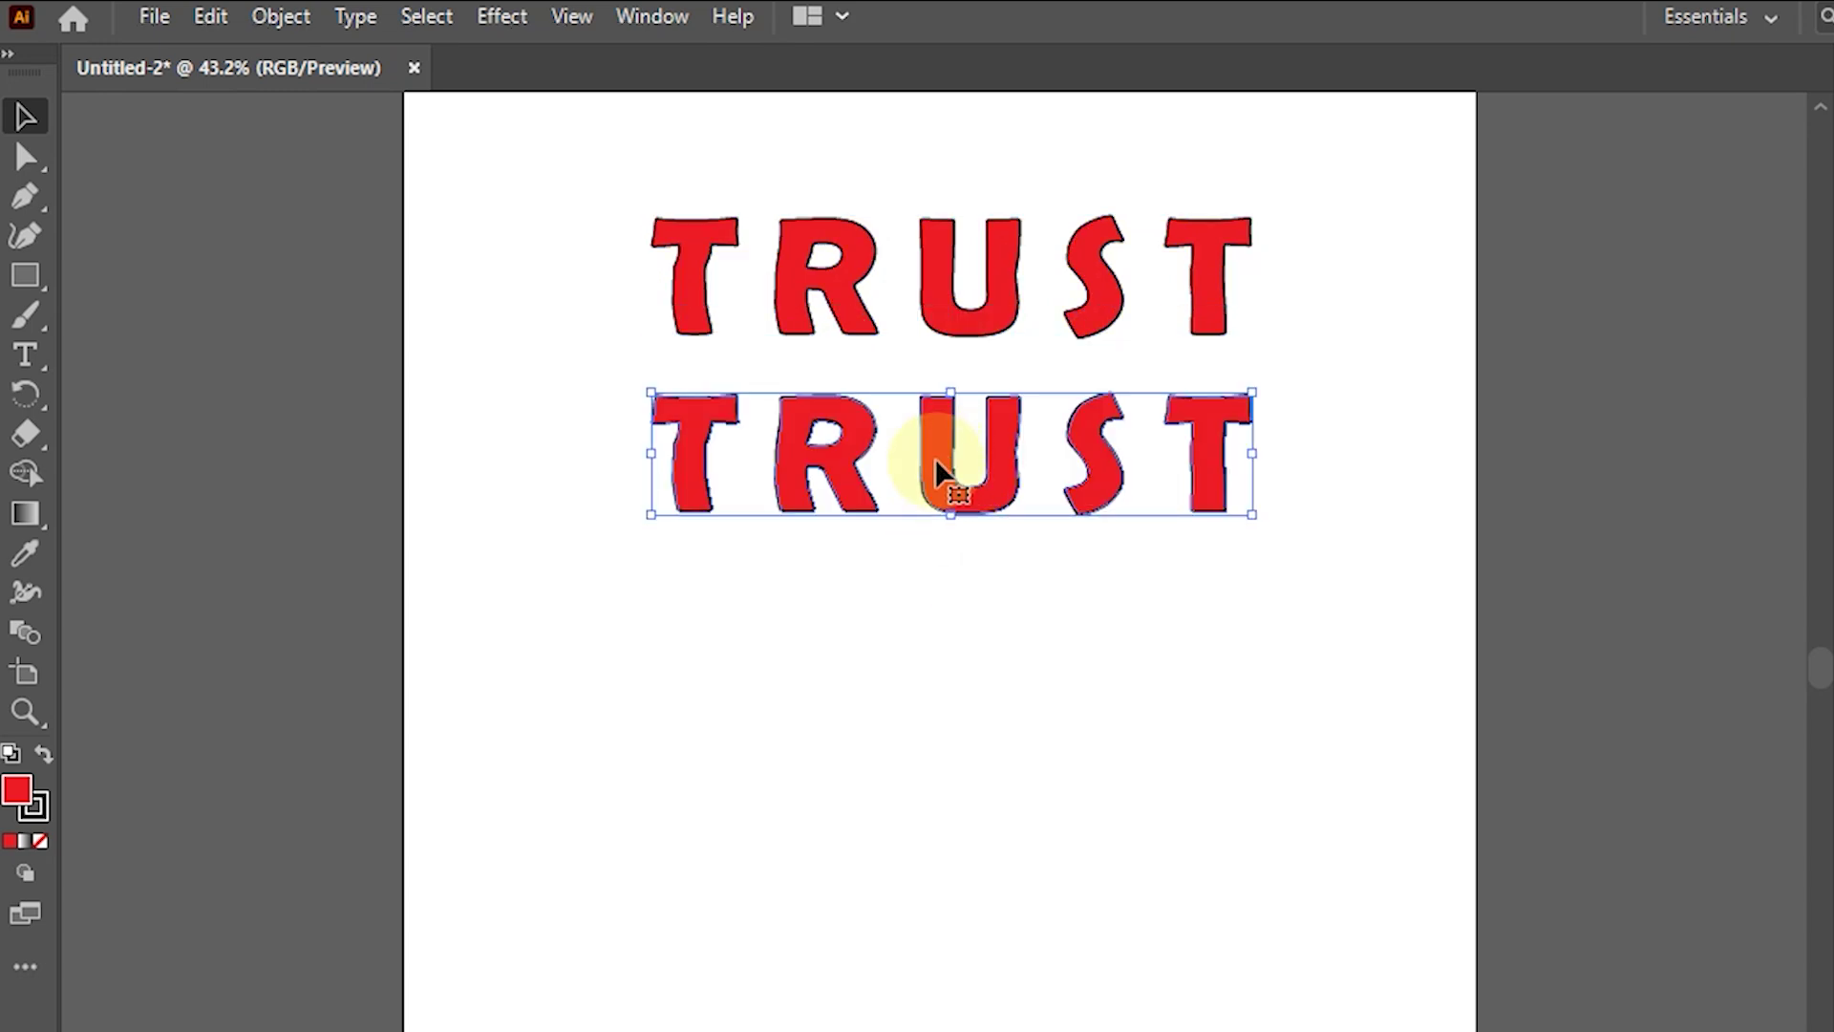
pyautogui.moveTo(939, 473); pyautogui.dragTo(931, 739)
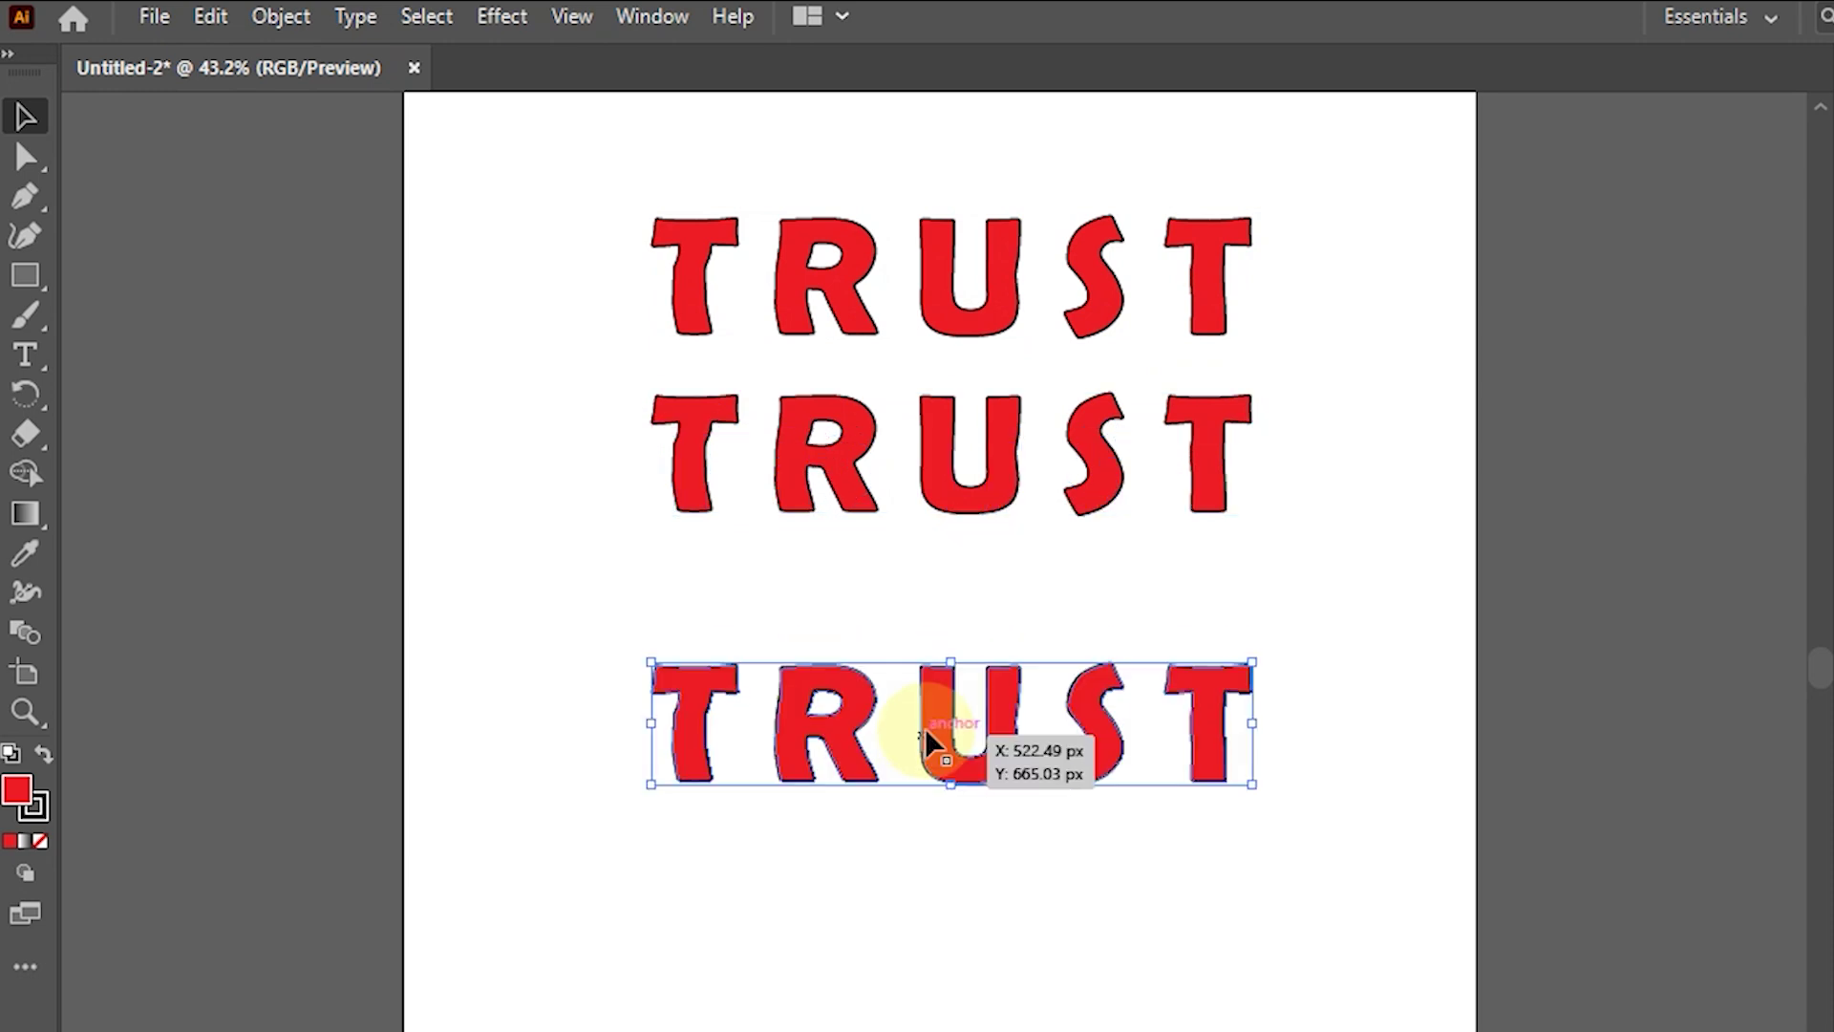
pyautogui.moveTo(933, 465); pyautogui.dragTo(971, 529)
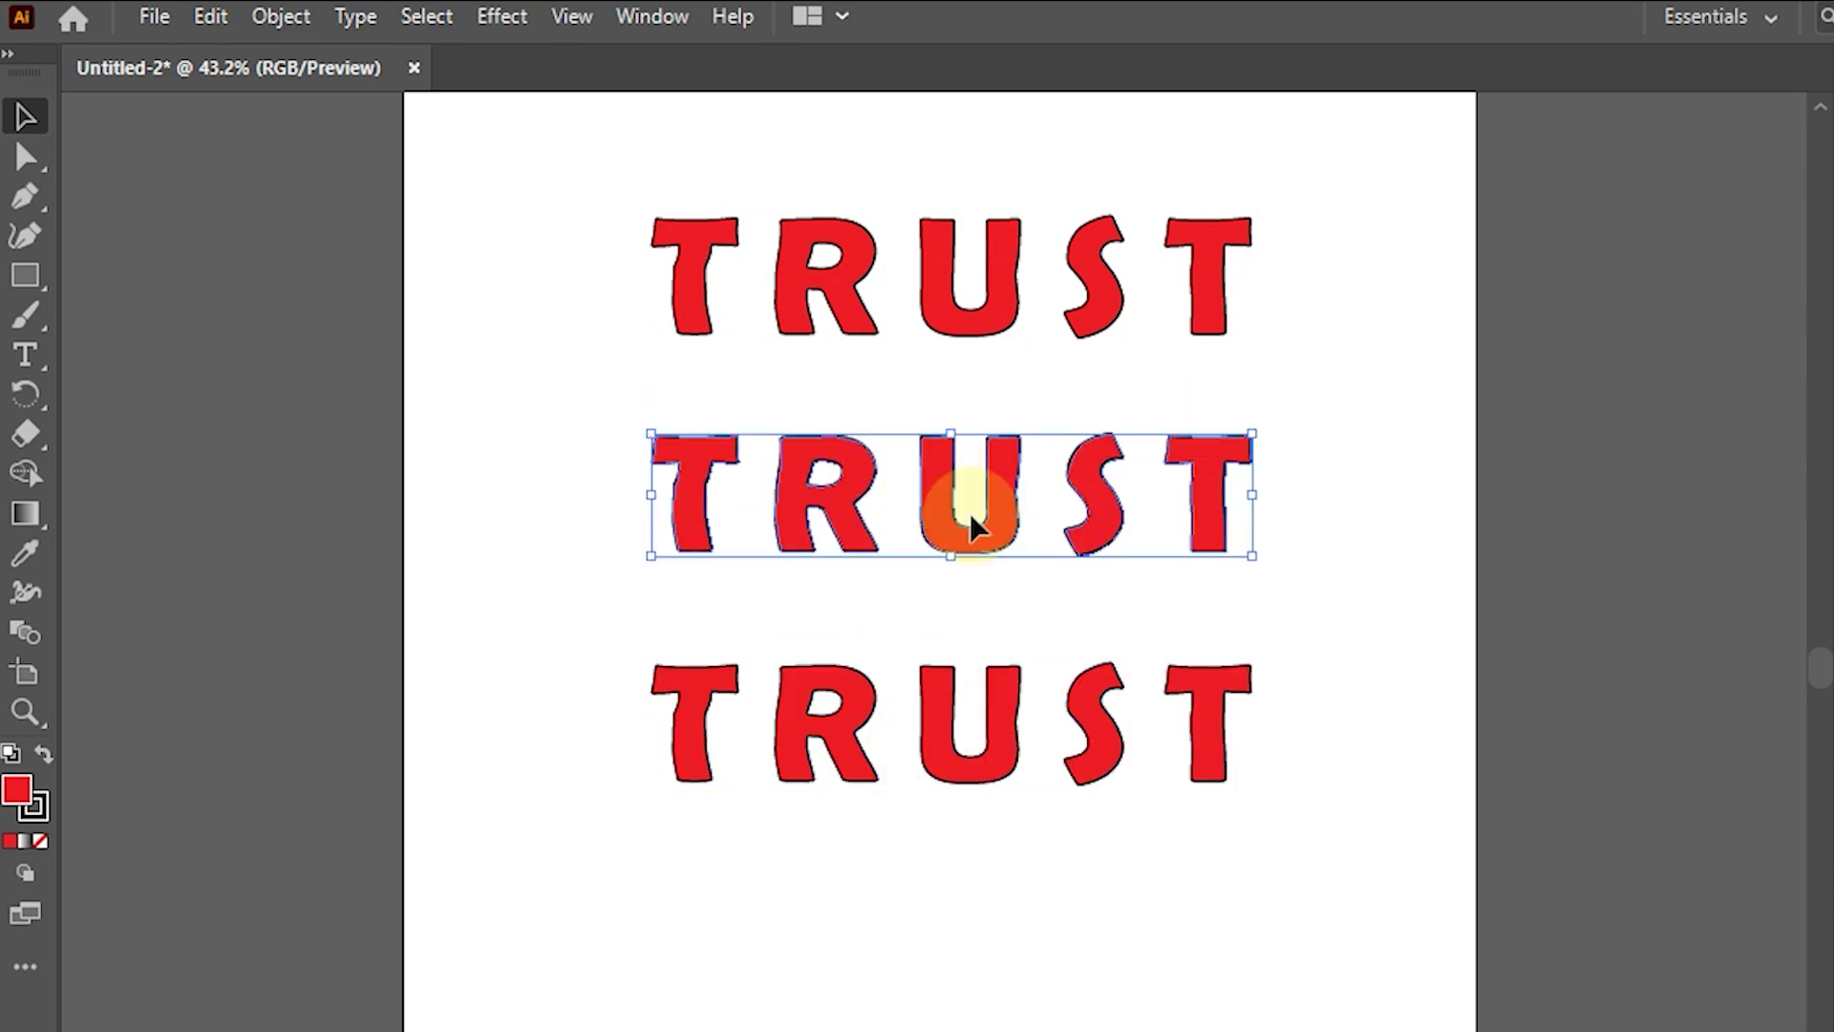
pyautogui.hotkey('ctrl', 'a')
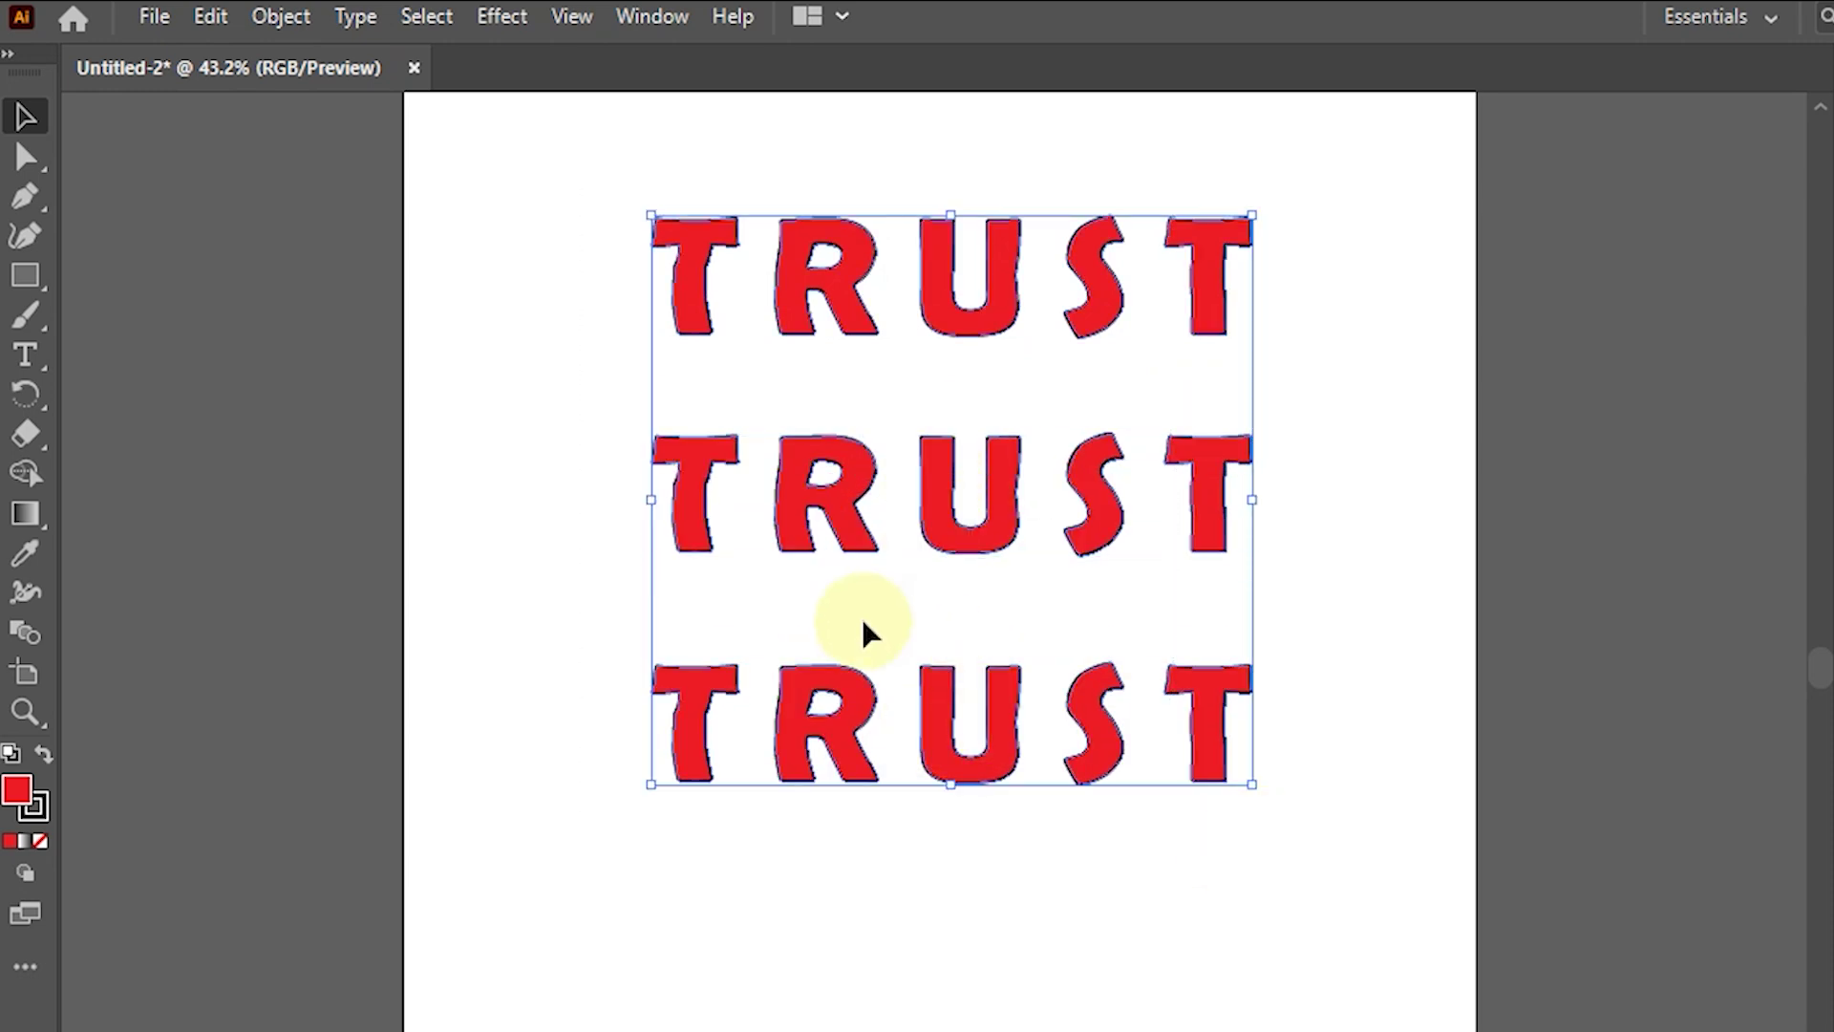
pyautogui.click(270, 19)
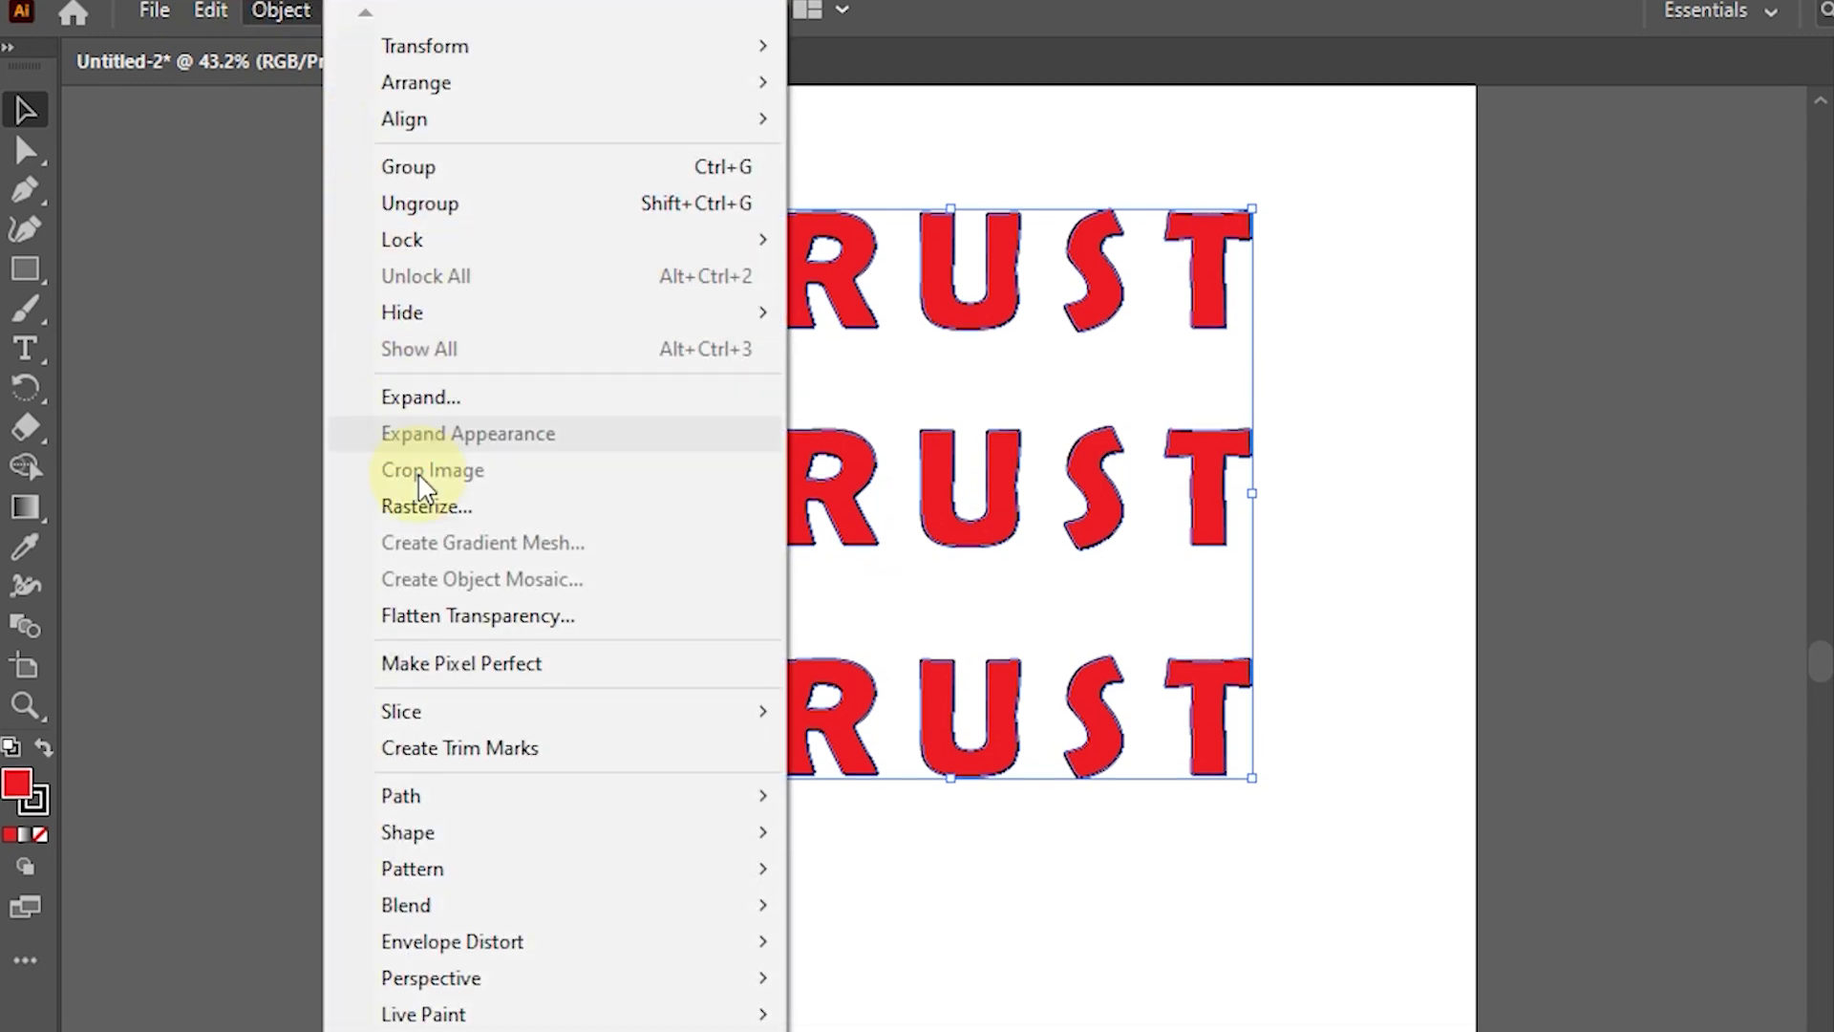
pyautogui.moveTo(405, 689)
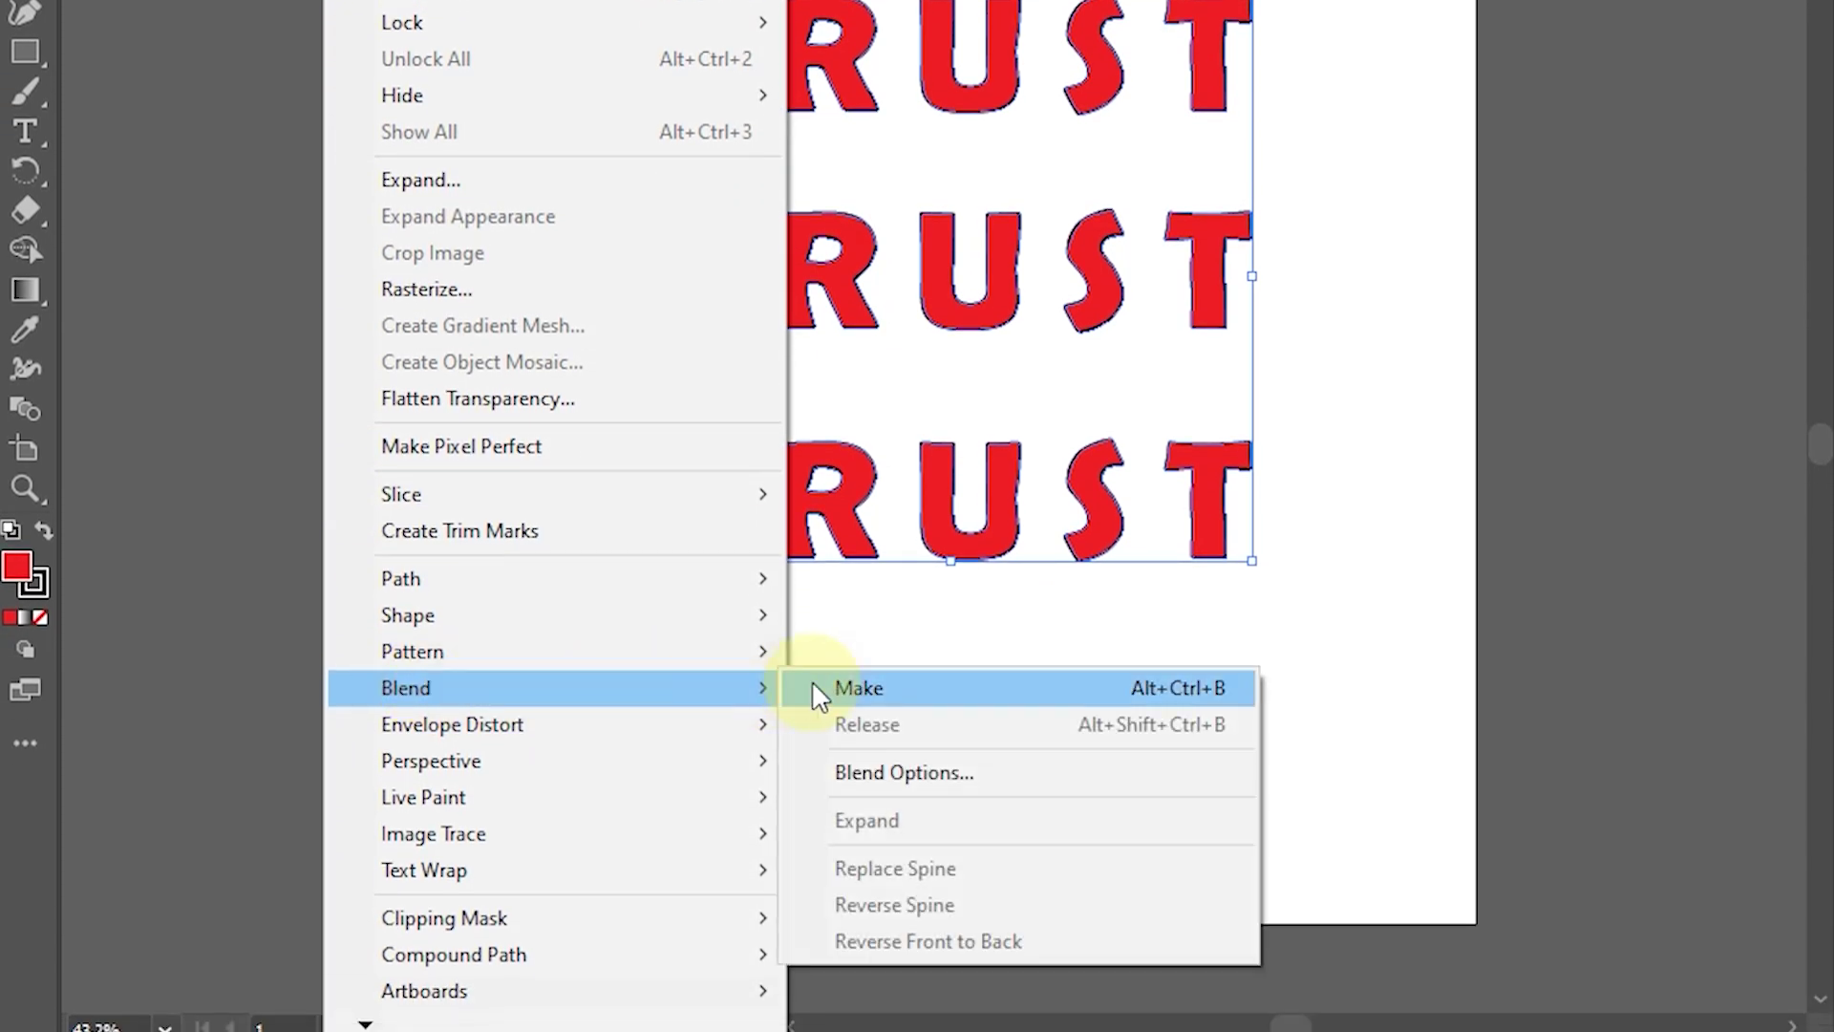
# Make a blend joining the three selected TRUST copies.
pyautogui.click(883, 699)
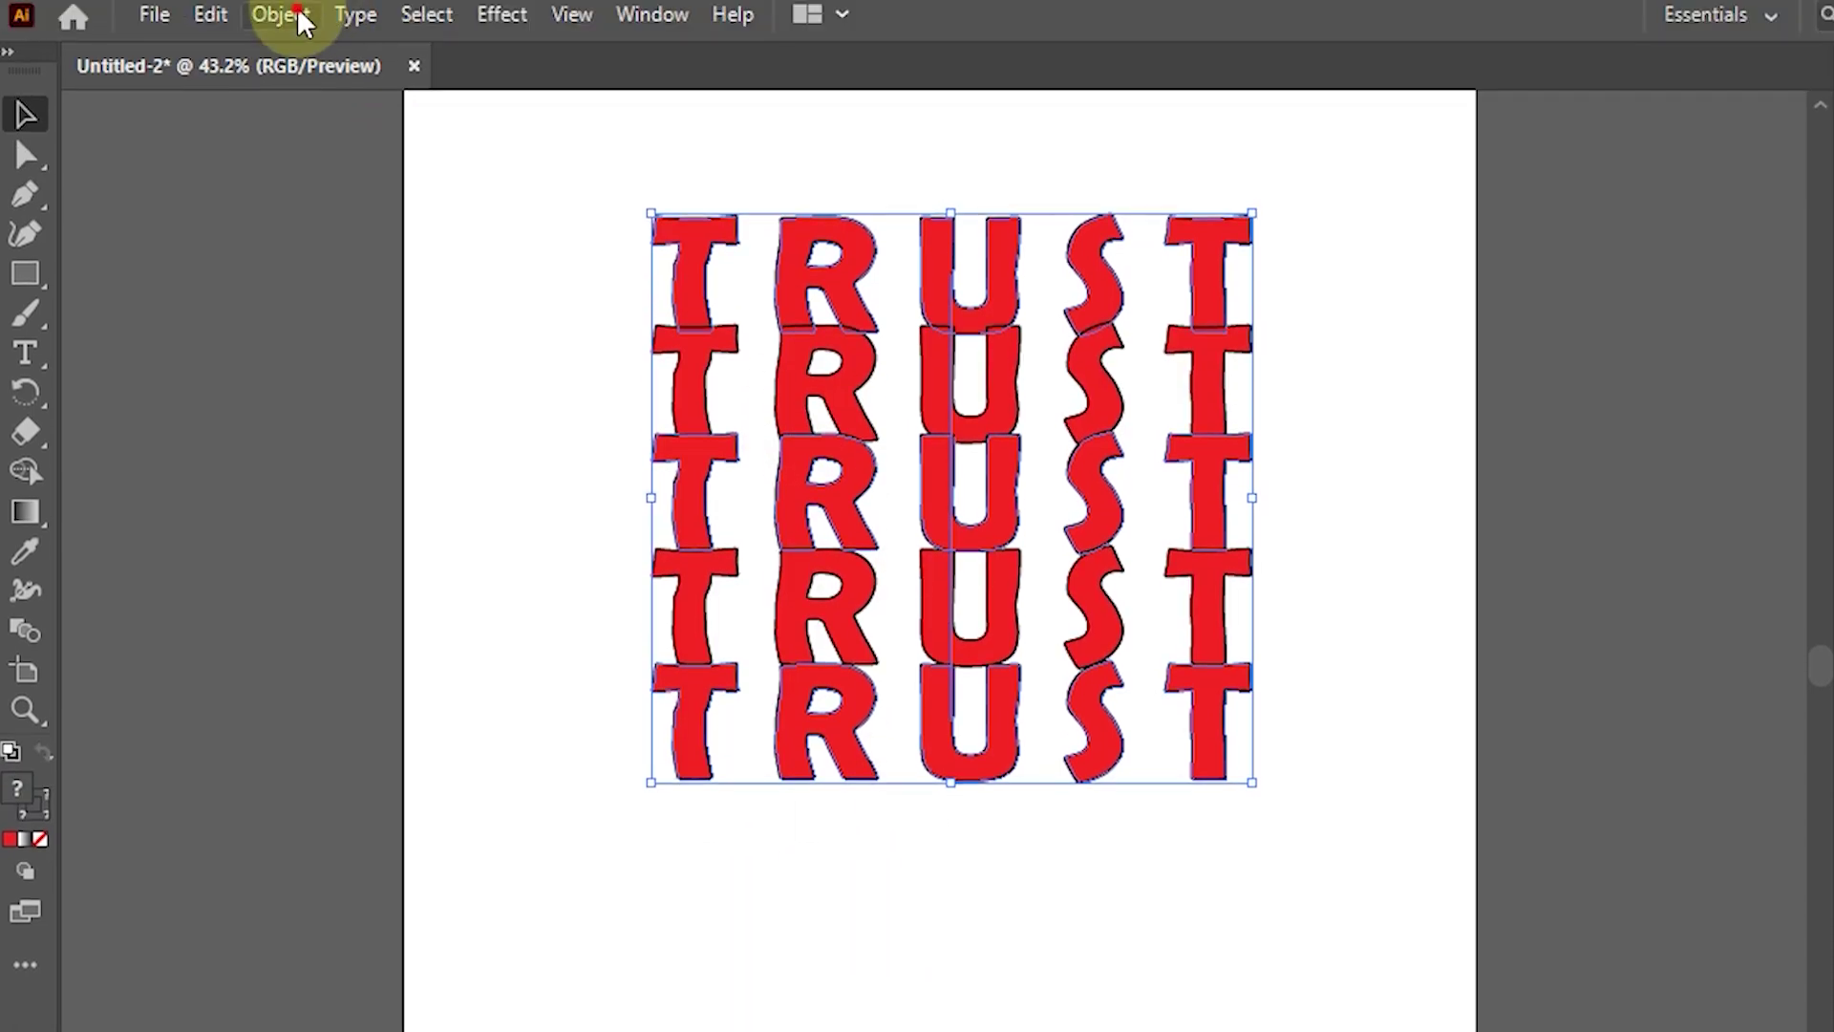
pyautogui.click(297, 8)
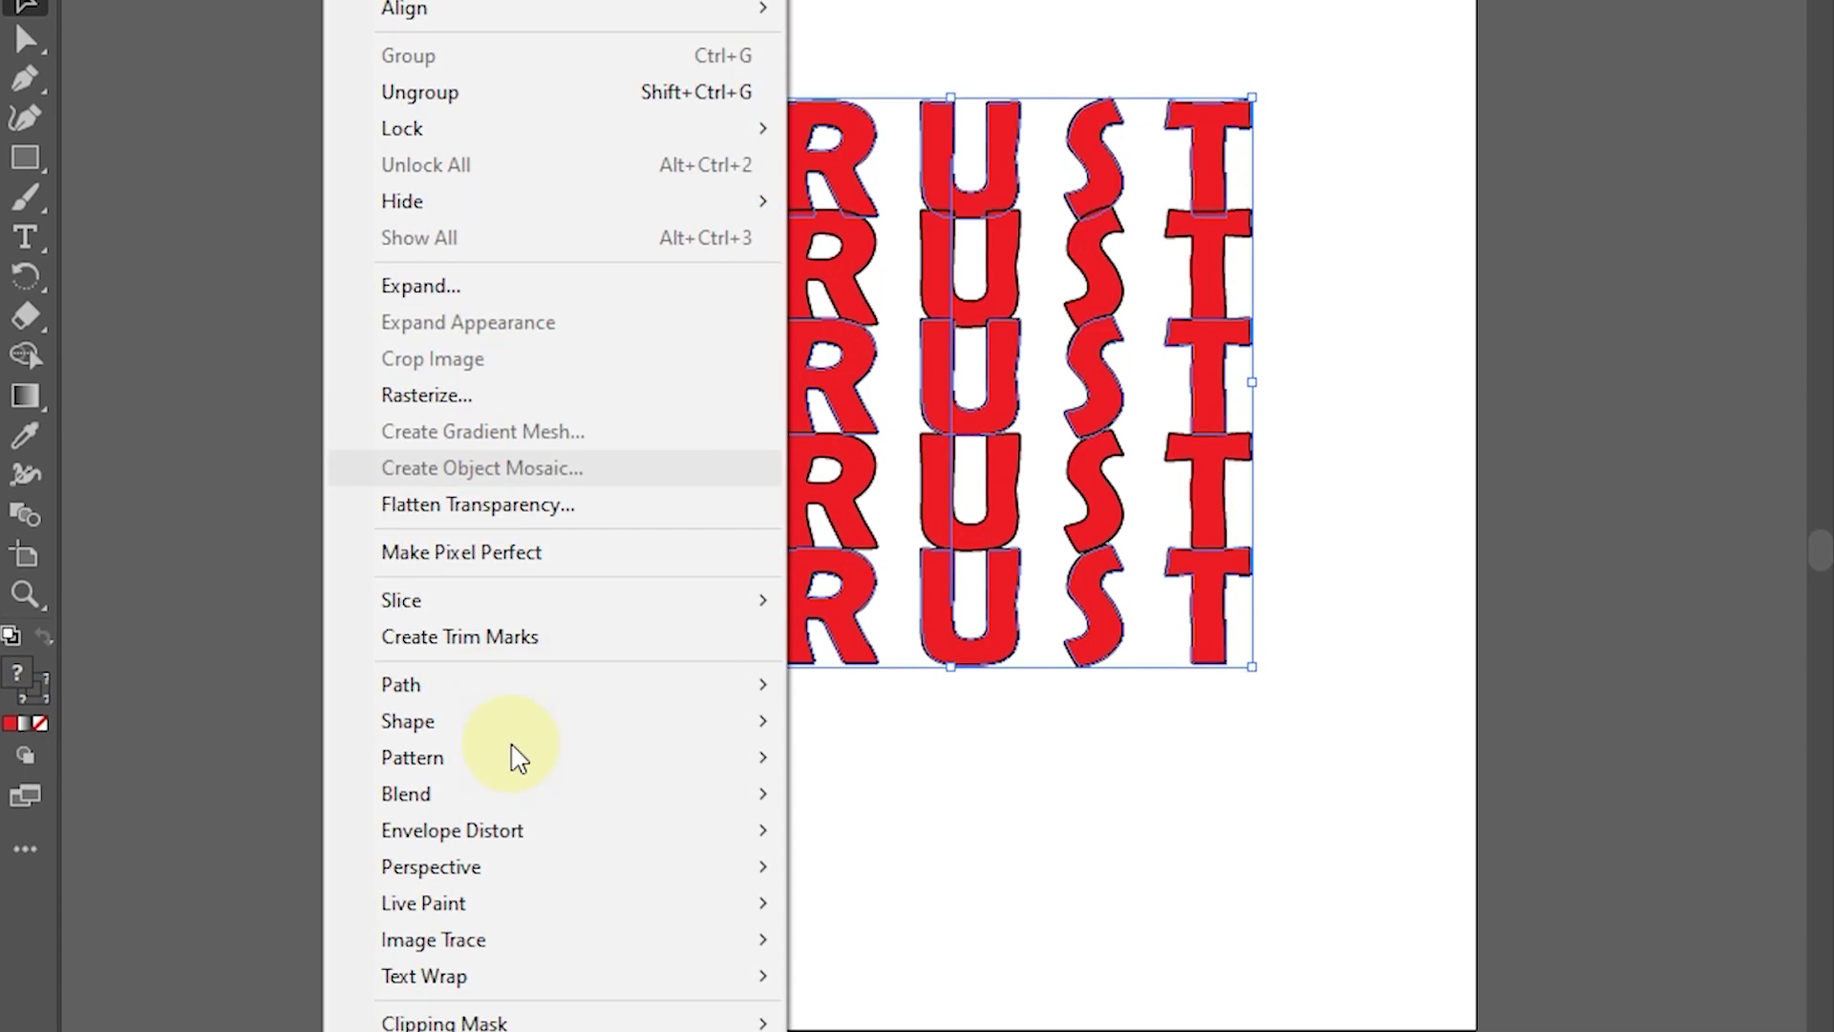
pyautogui.moveTo(405, 687)
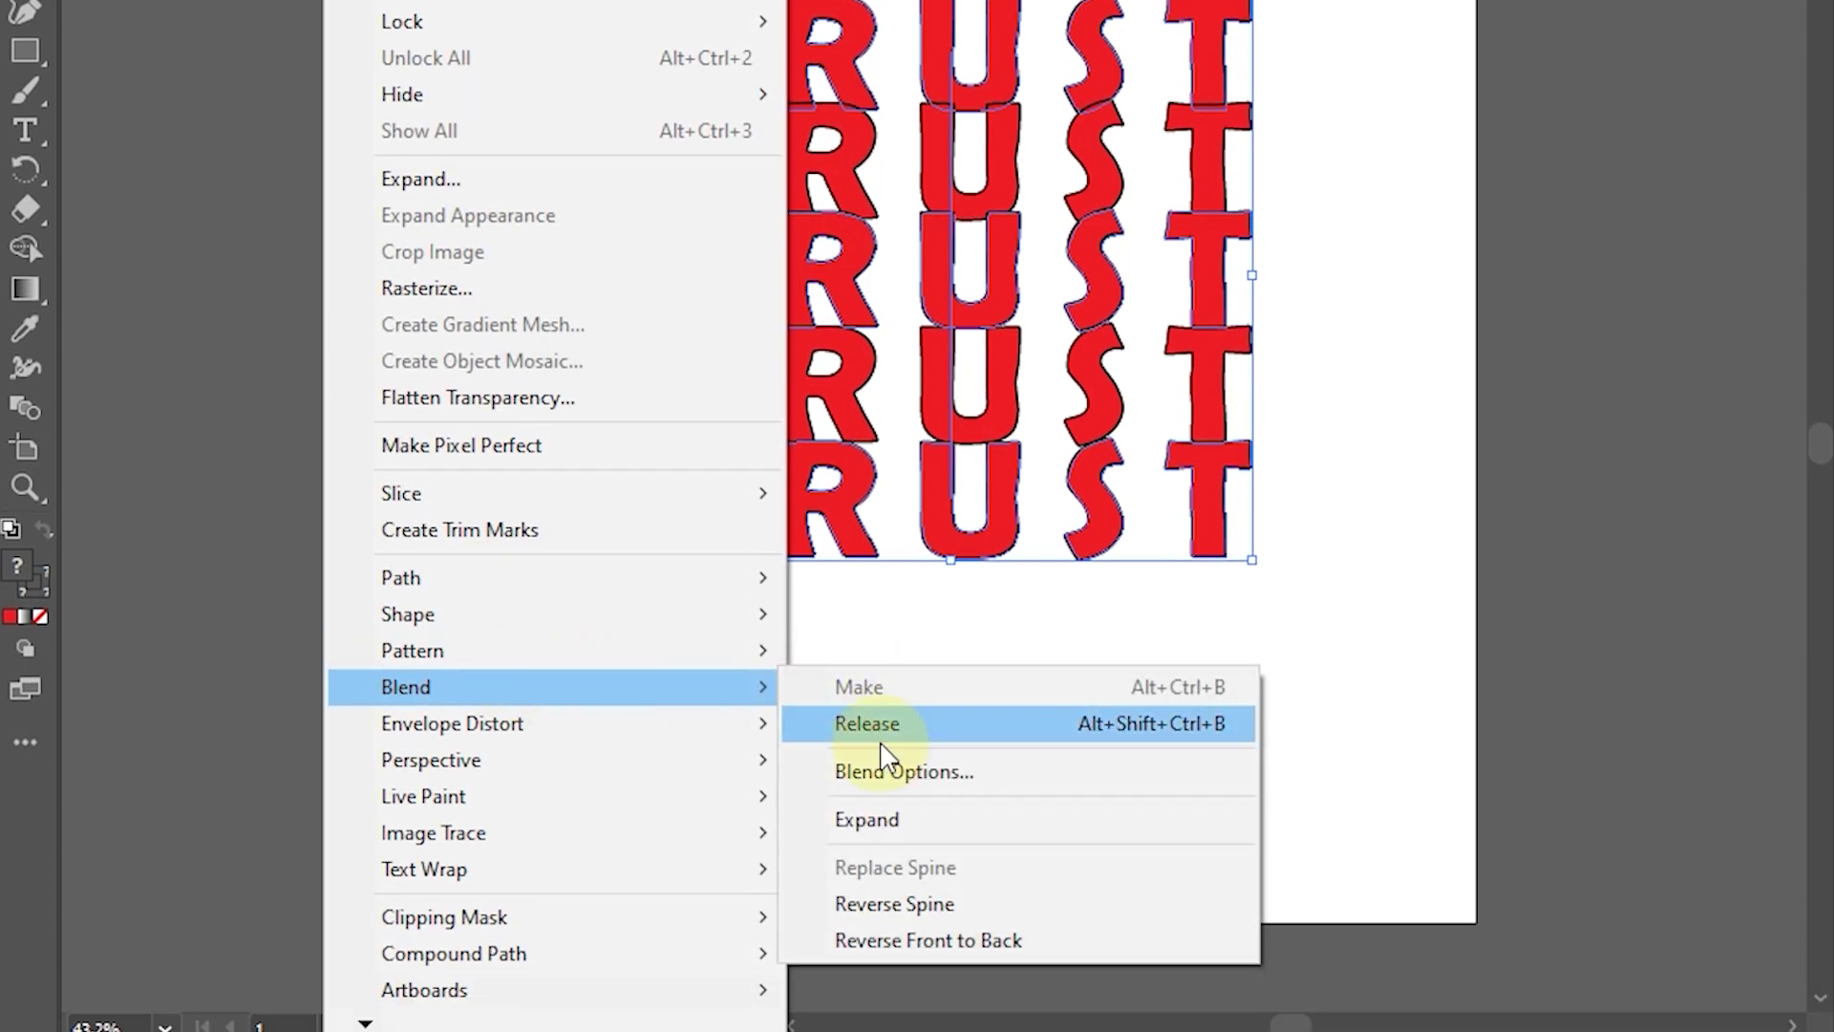
# Set the blend's spacing to Specified Steps with 10 steps.
pyautogui.click(861, 777)
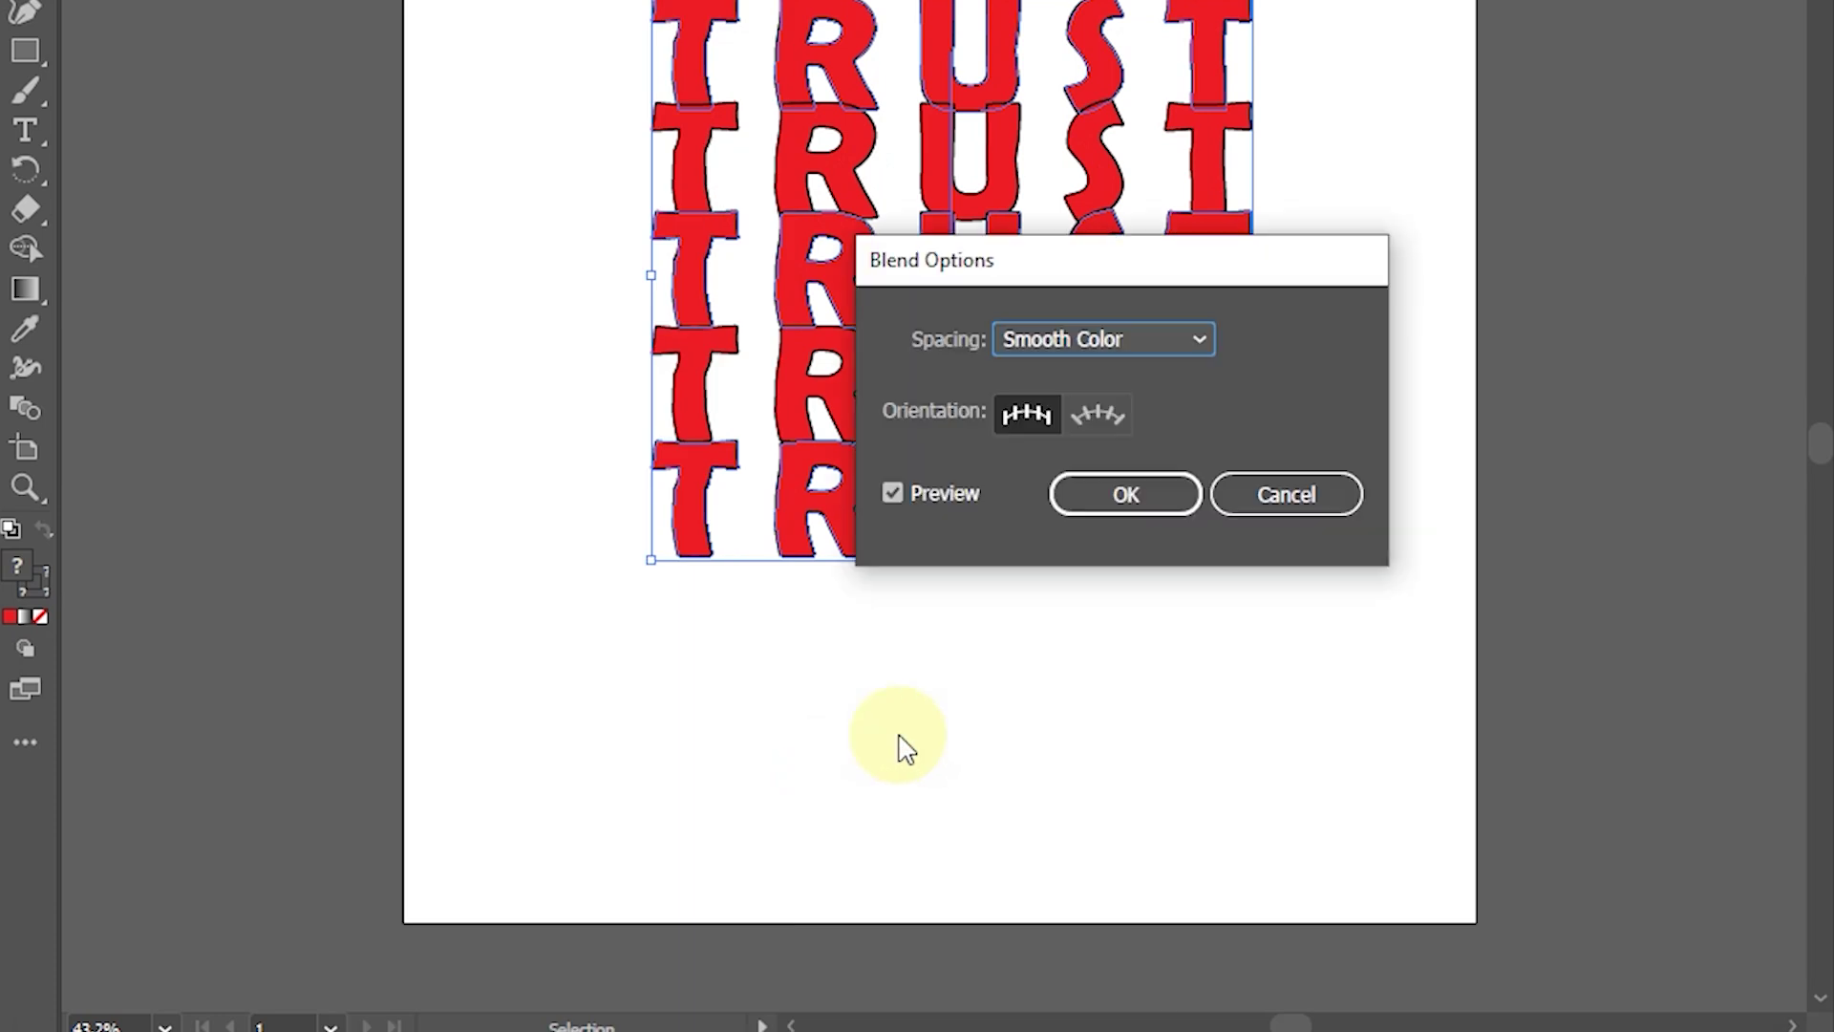
pyautogui.moveTo(1056, 287); pyautogui.dragTo(1455, 154)
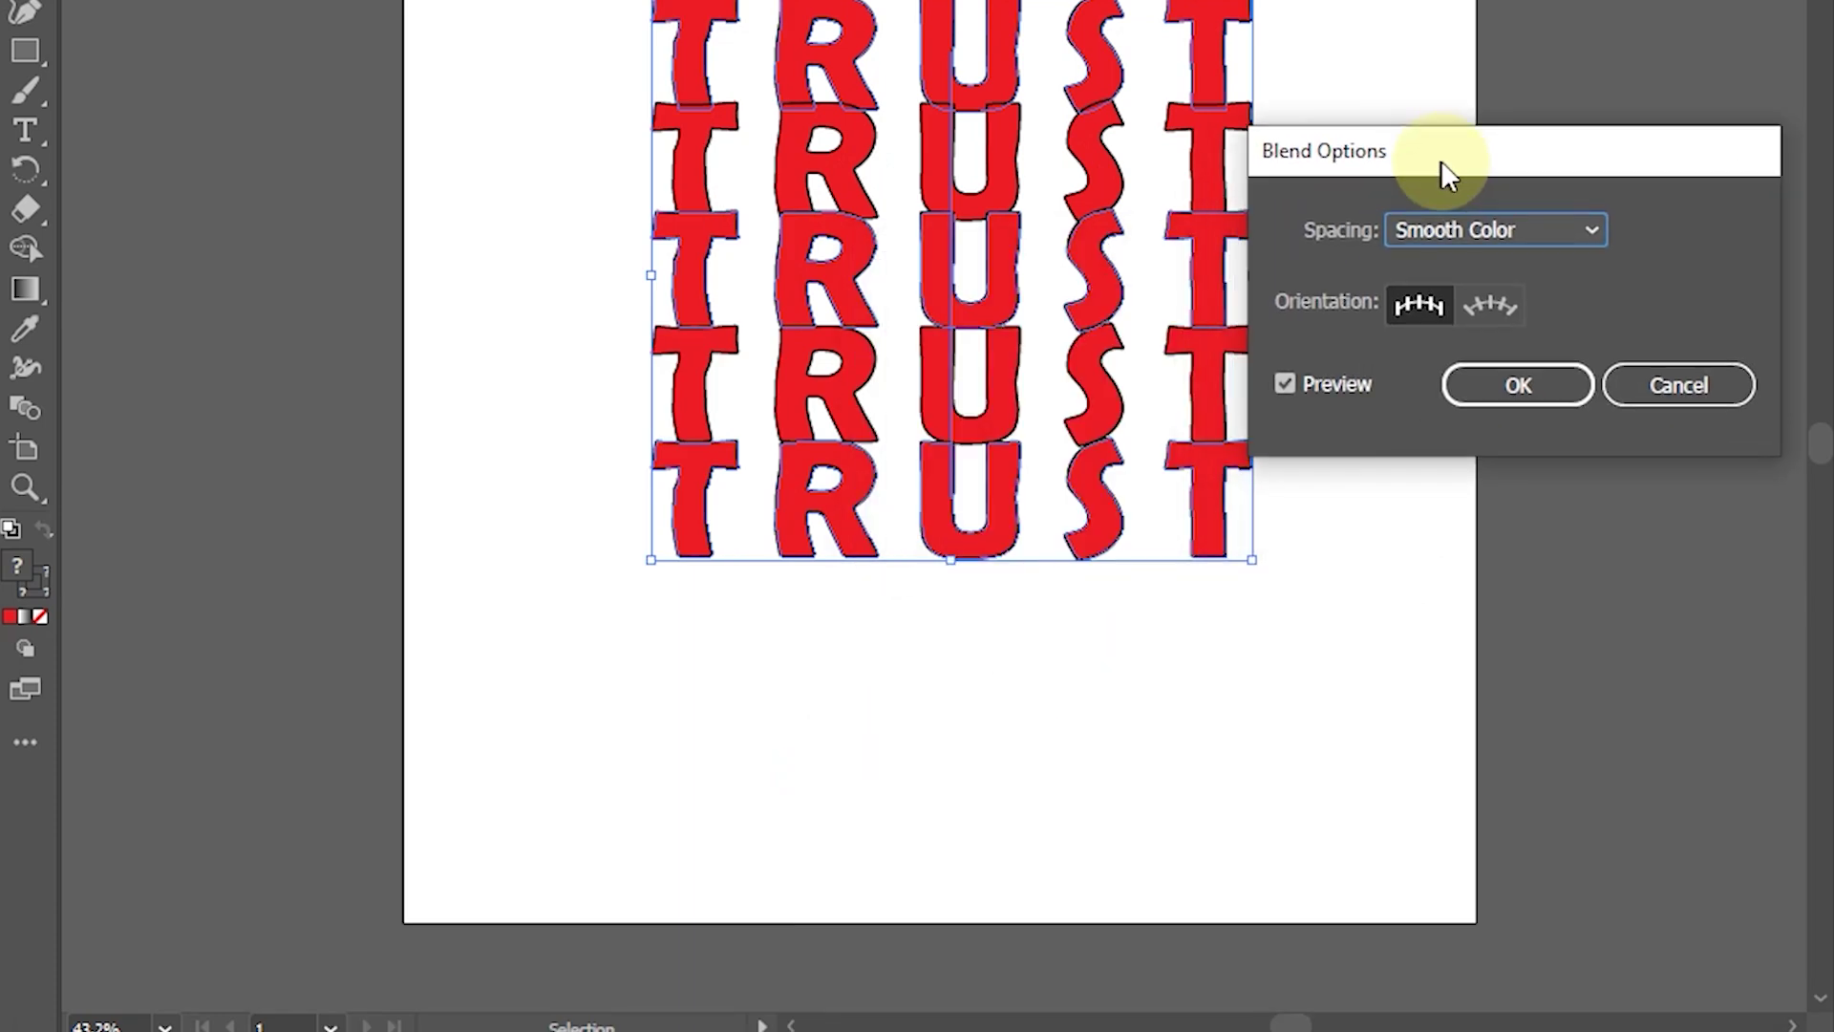
pyautogui.click(1545, 218)
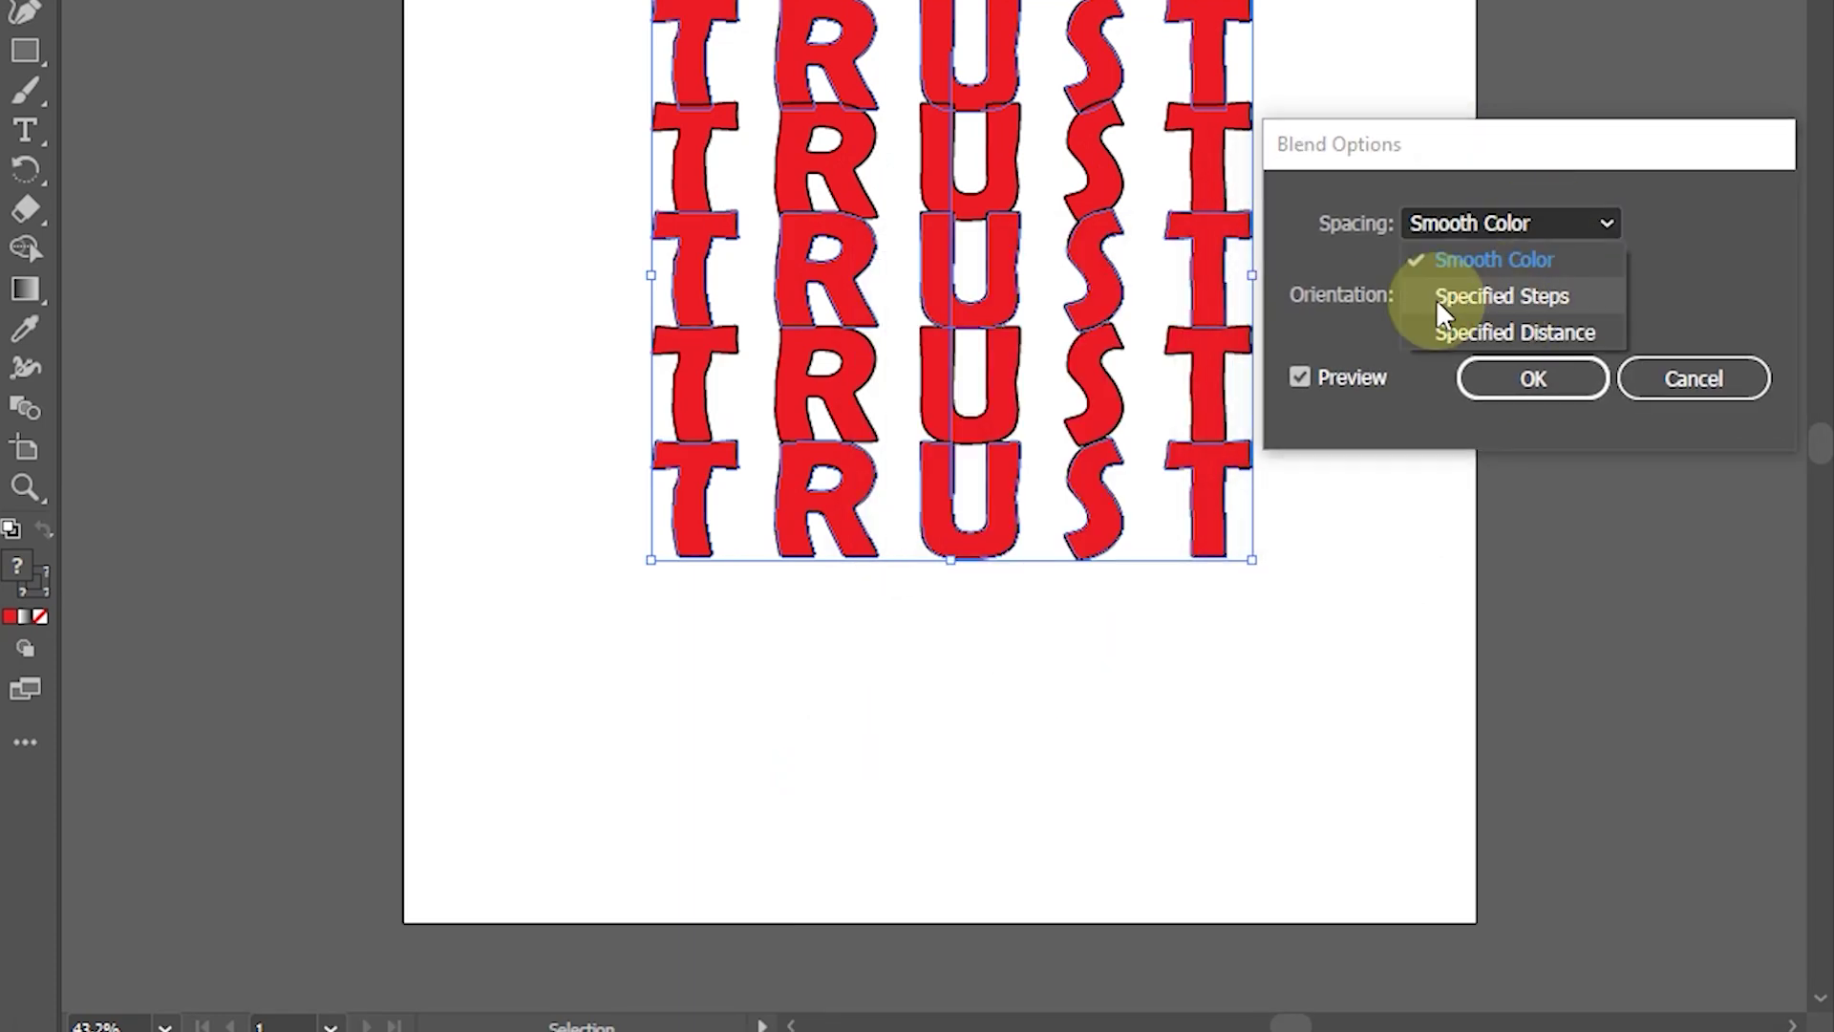
pyautogui.click(1476, 299)
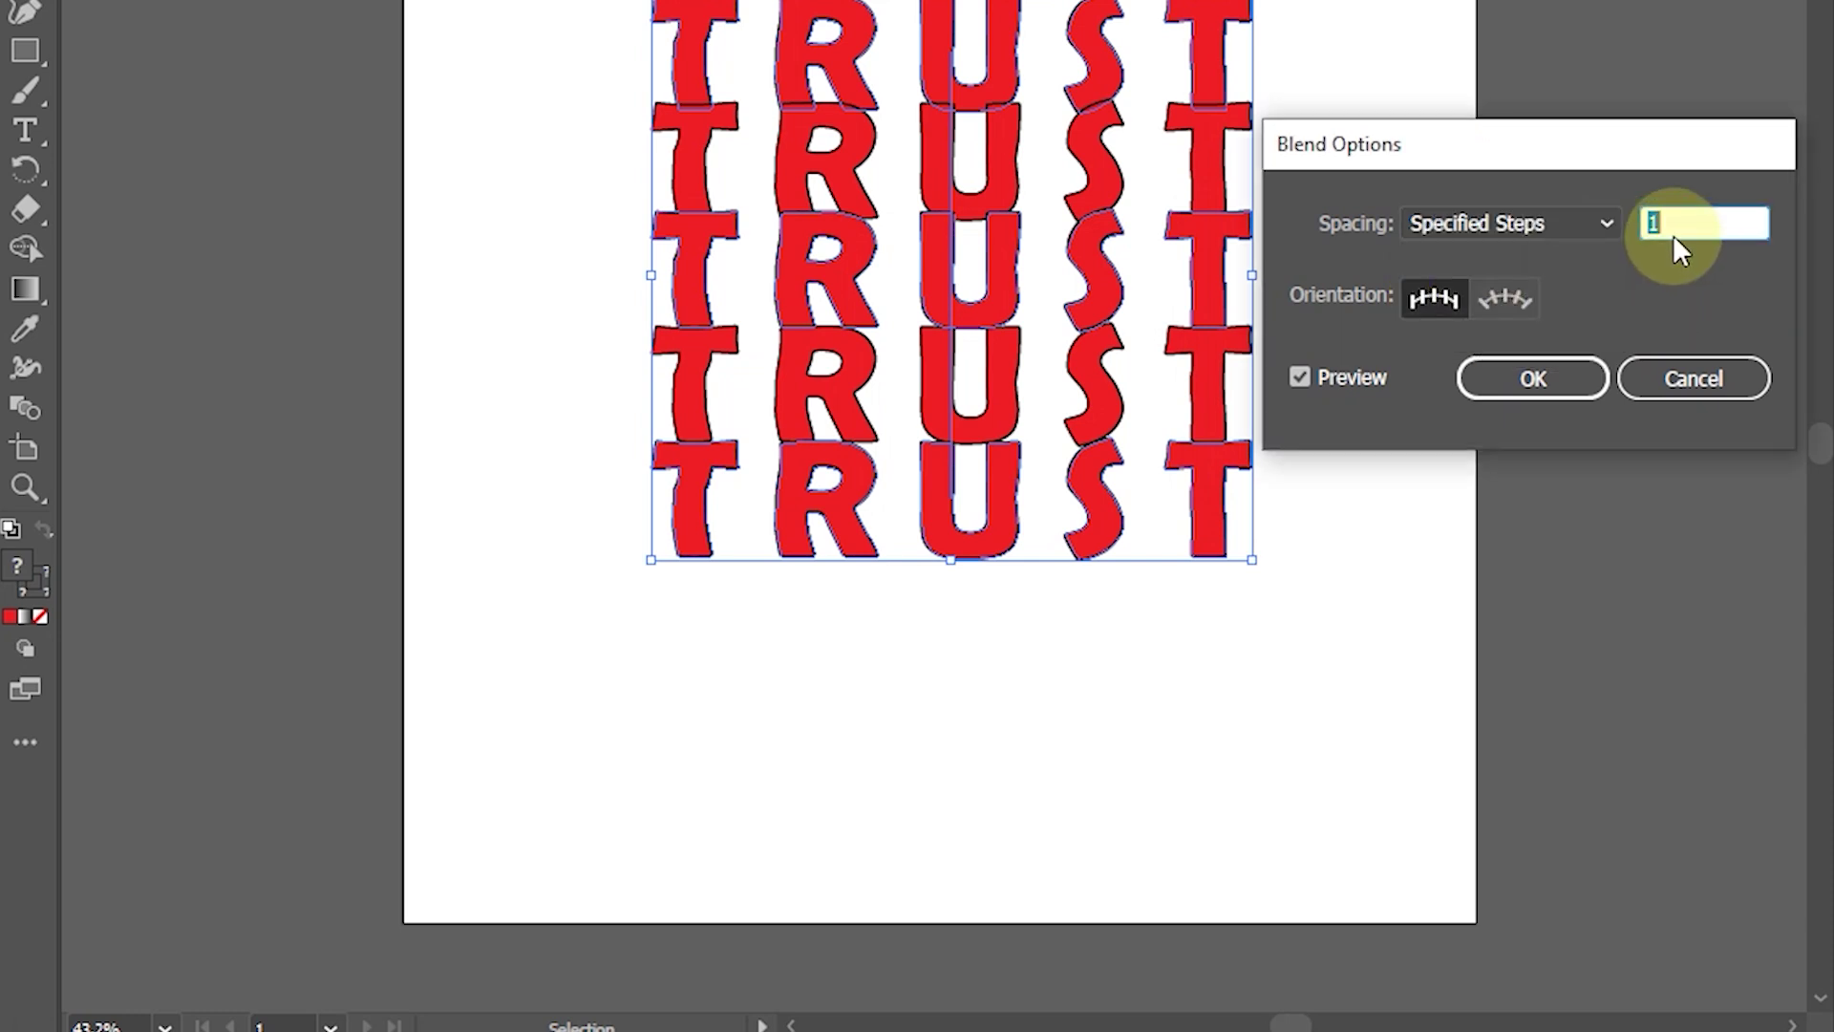
pyautogui.write('0')
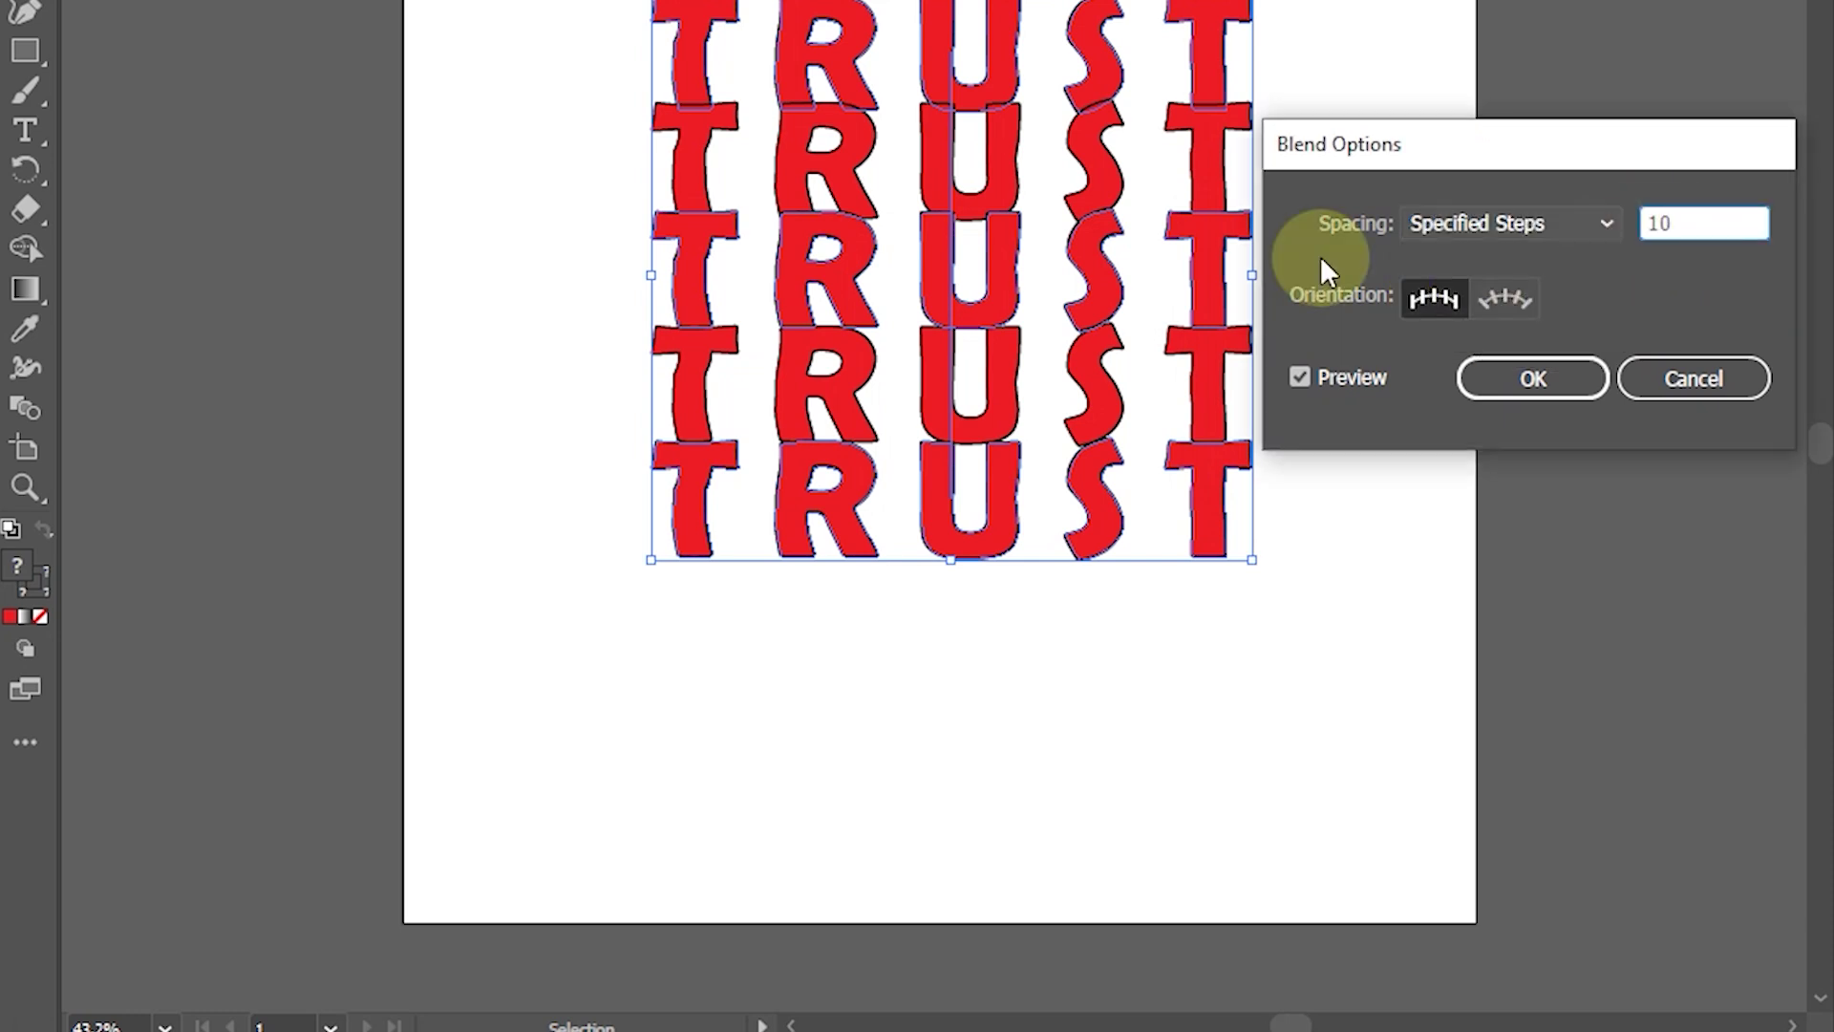
pyautogui.click(1302, 372)
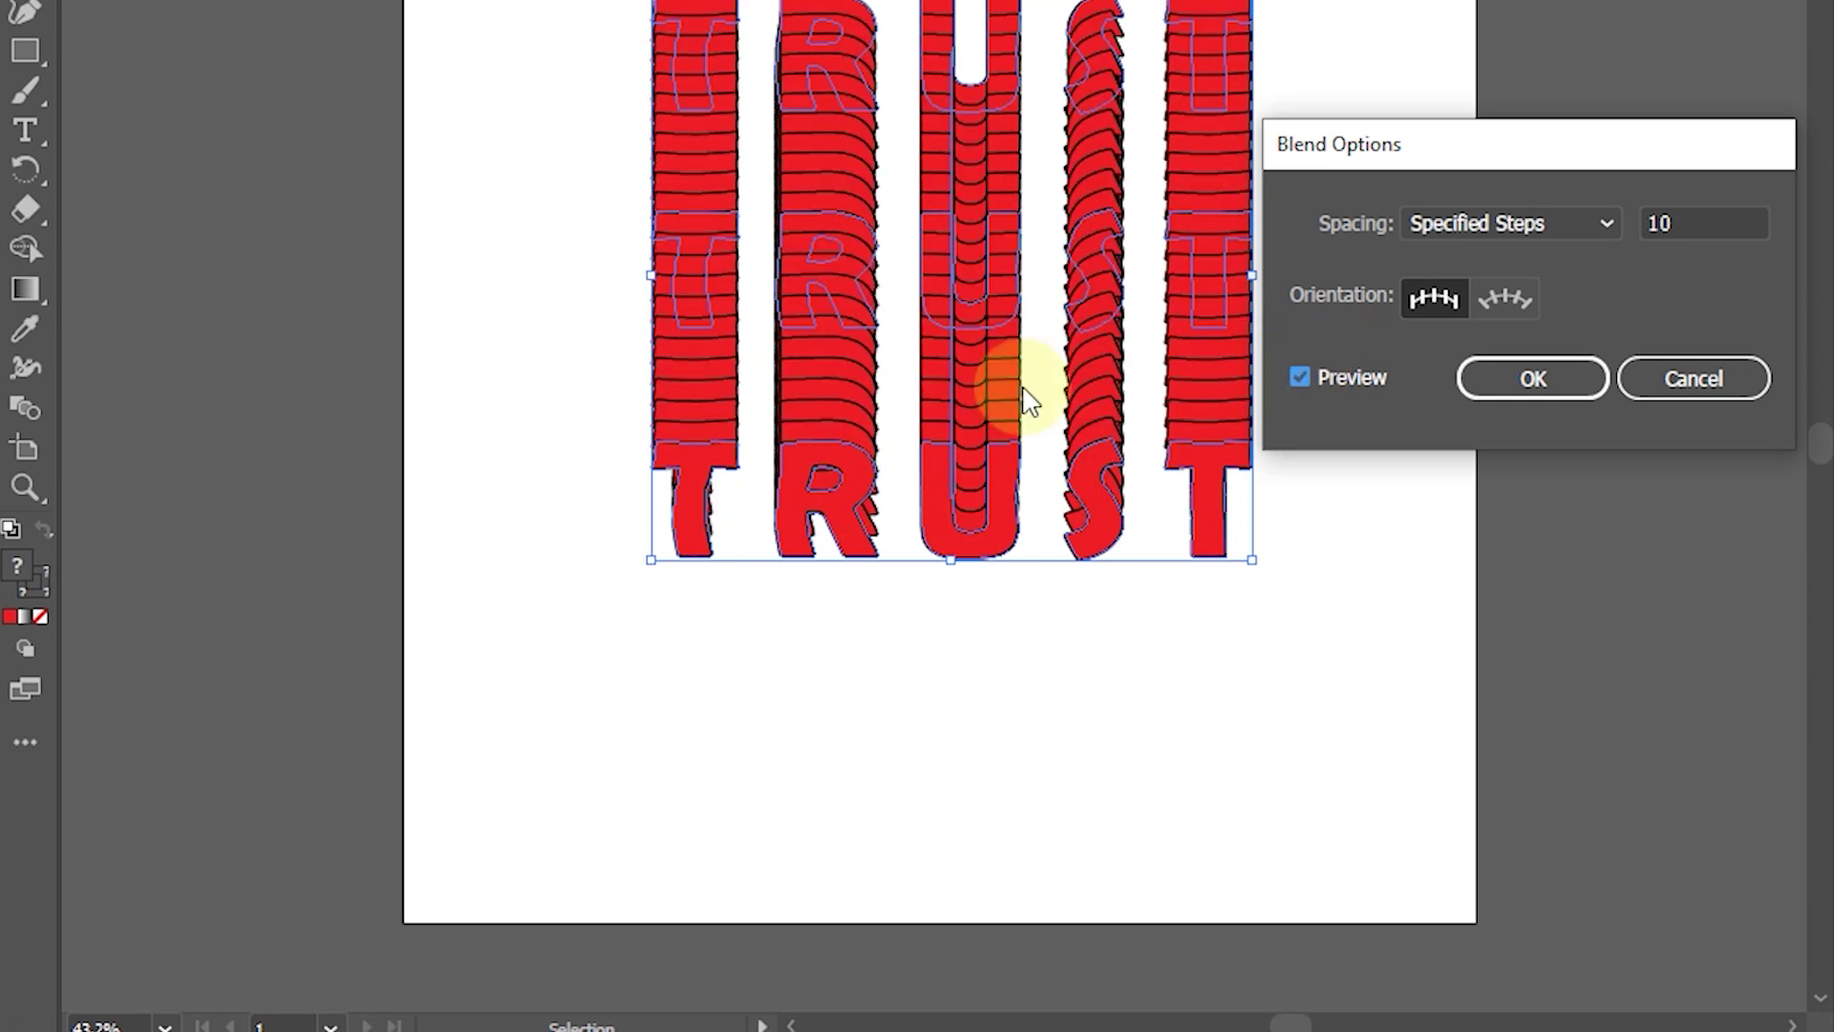
pyautogui.click(1525, 373)
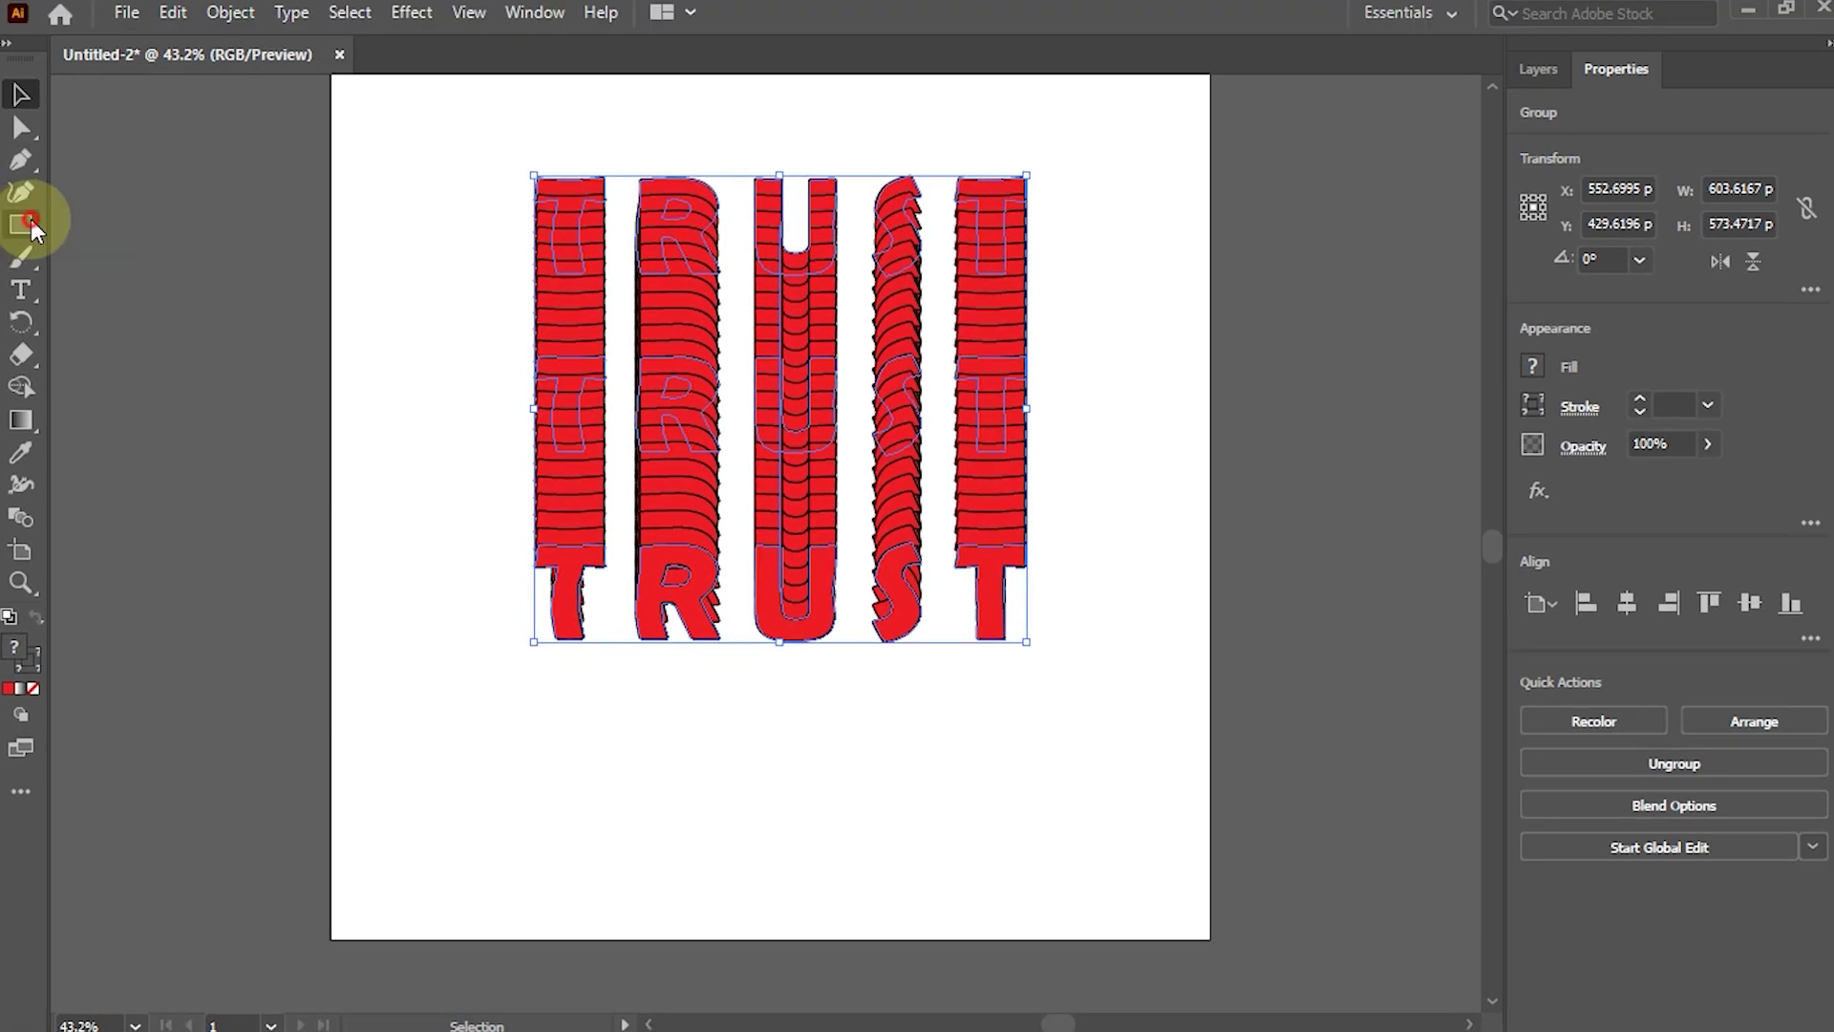
# Draw a circle below the left side of TRUST and set its fill to None.
pyautogui.click(31, 230)
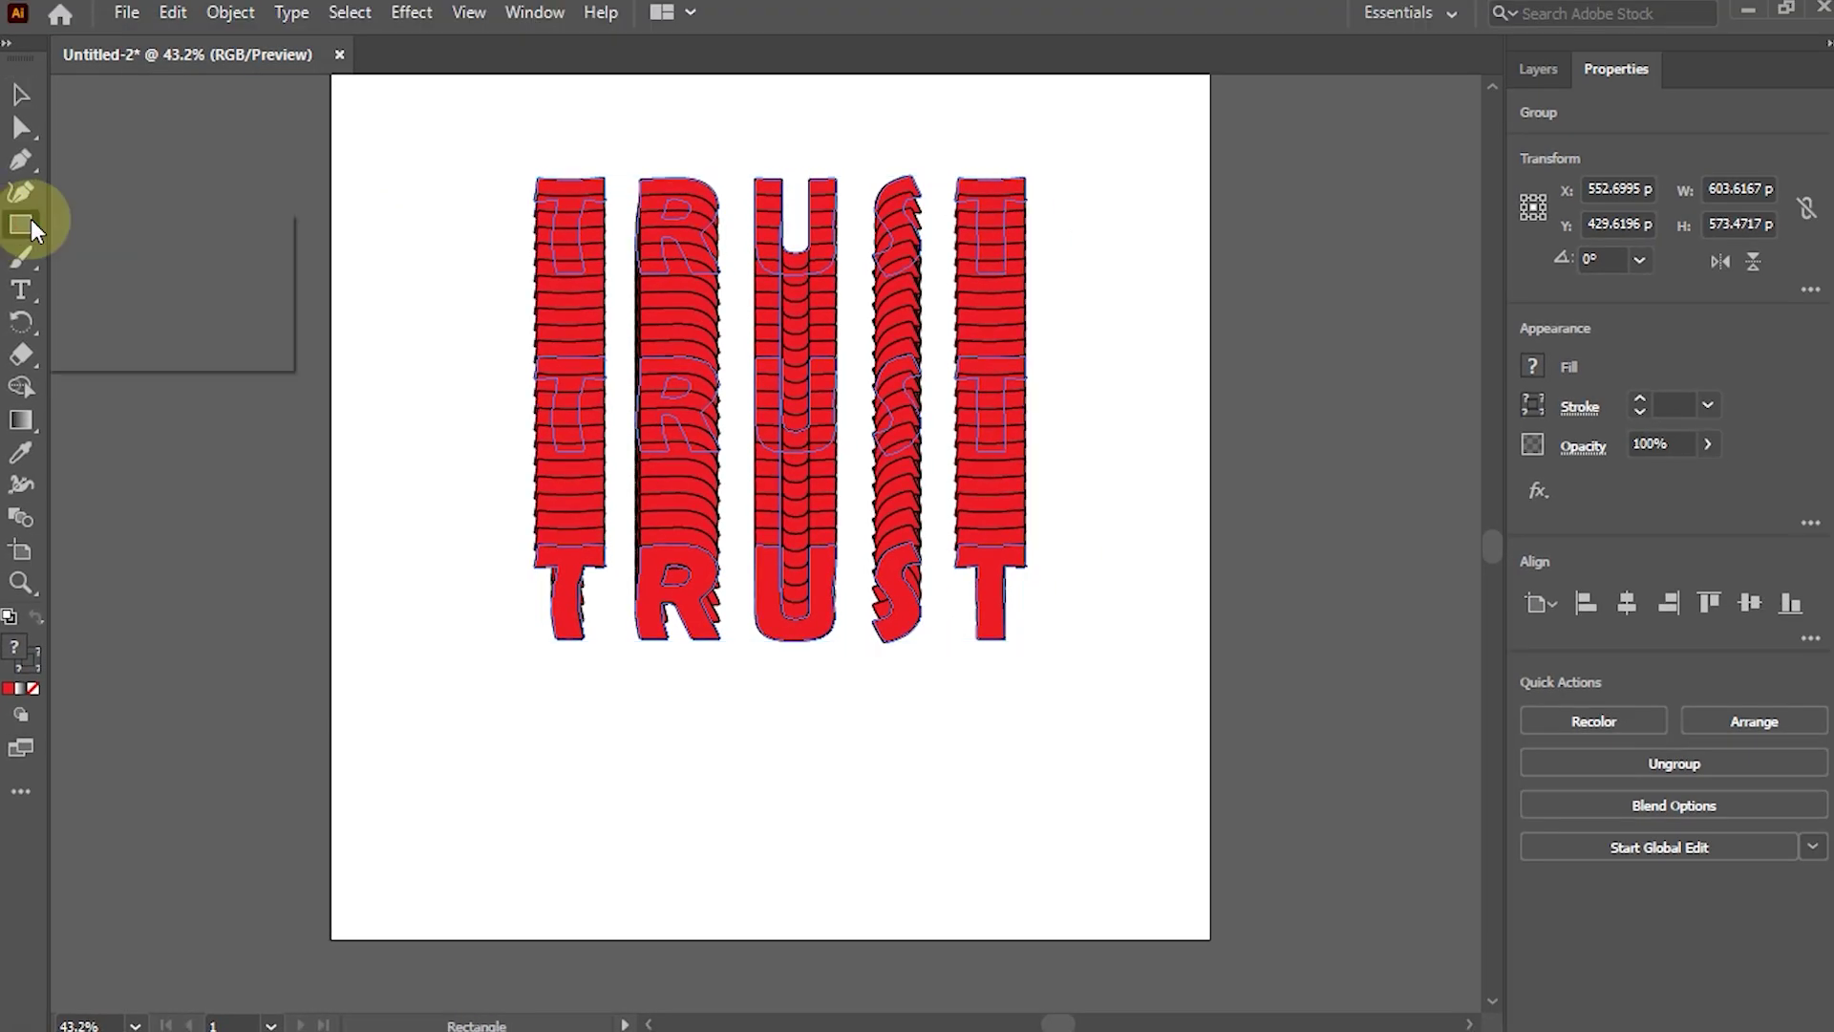
pyautogui.click(116, 262)
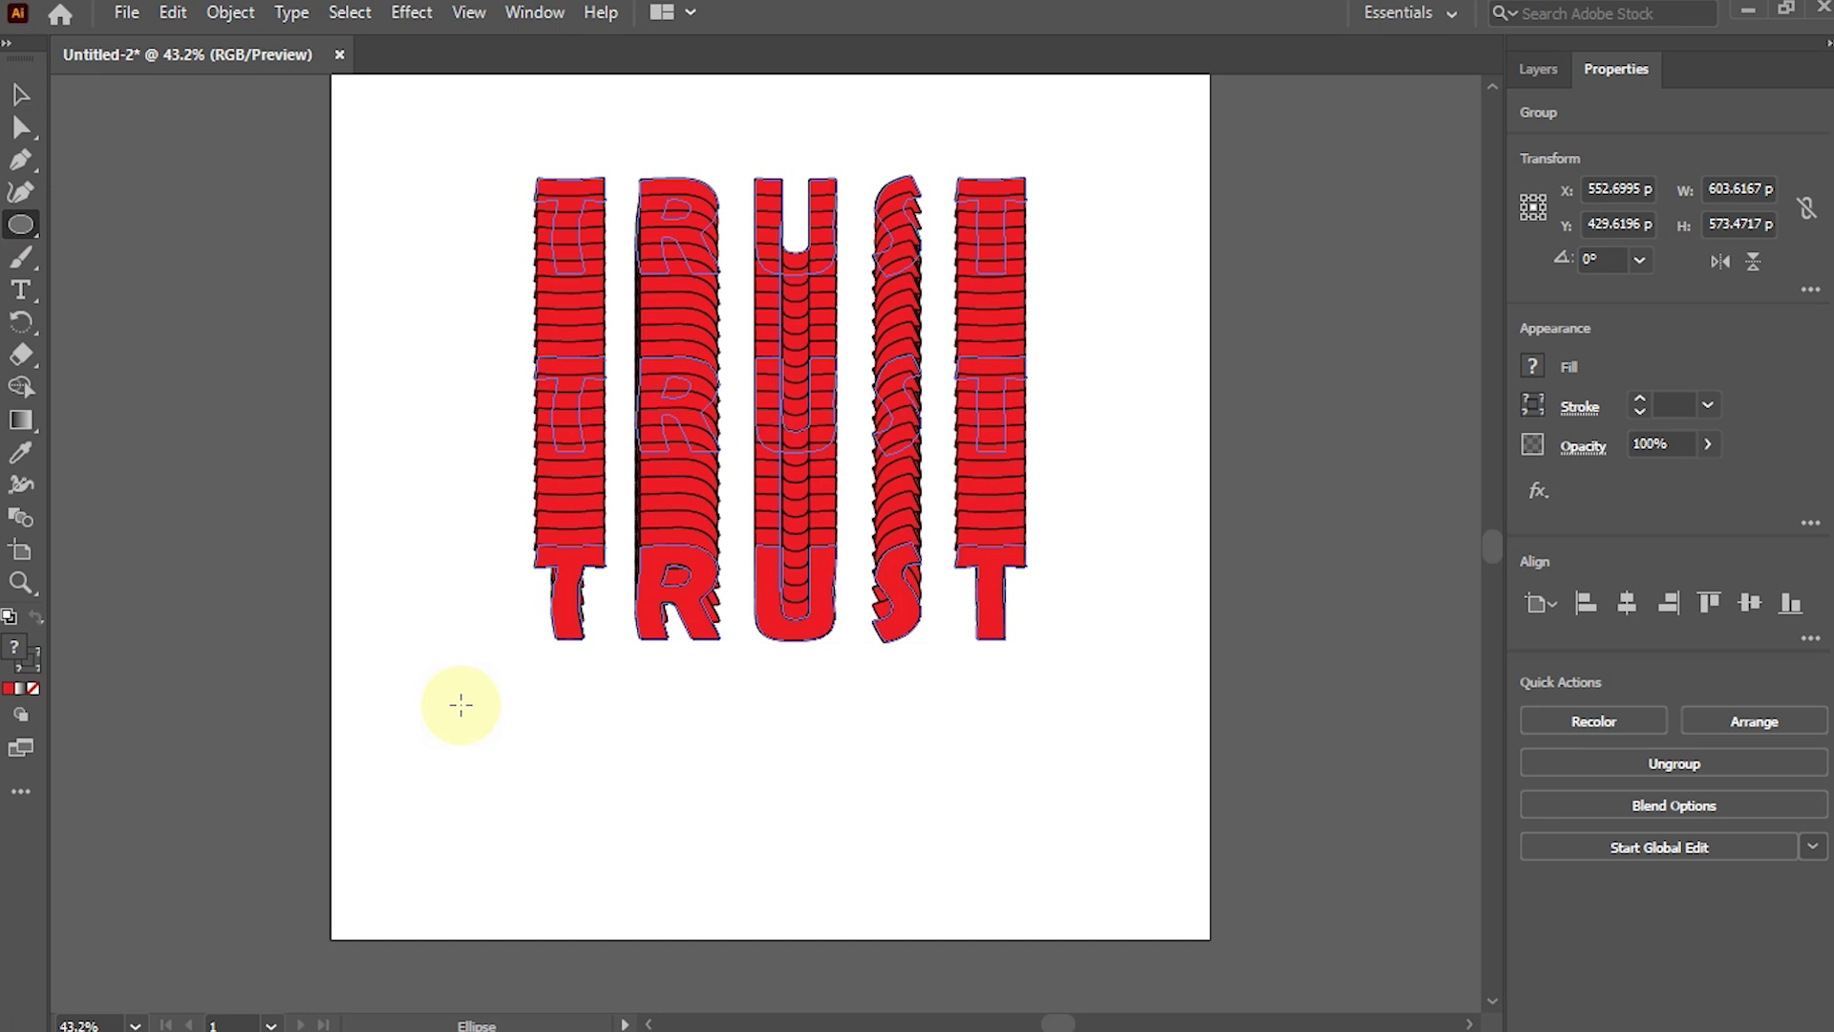
pyautogui.moveTo(459, 703); pyautogui.dragTo(590, 883)
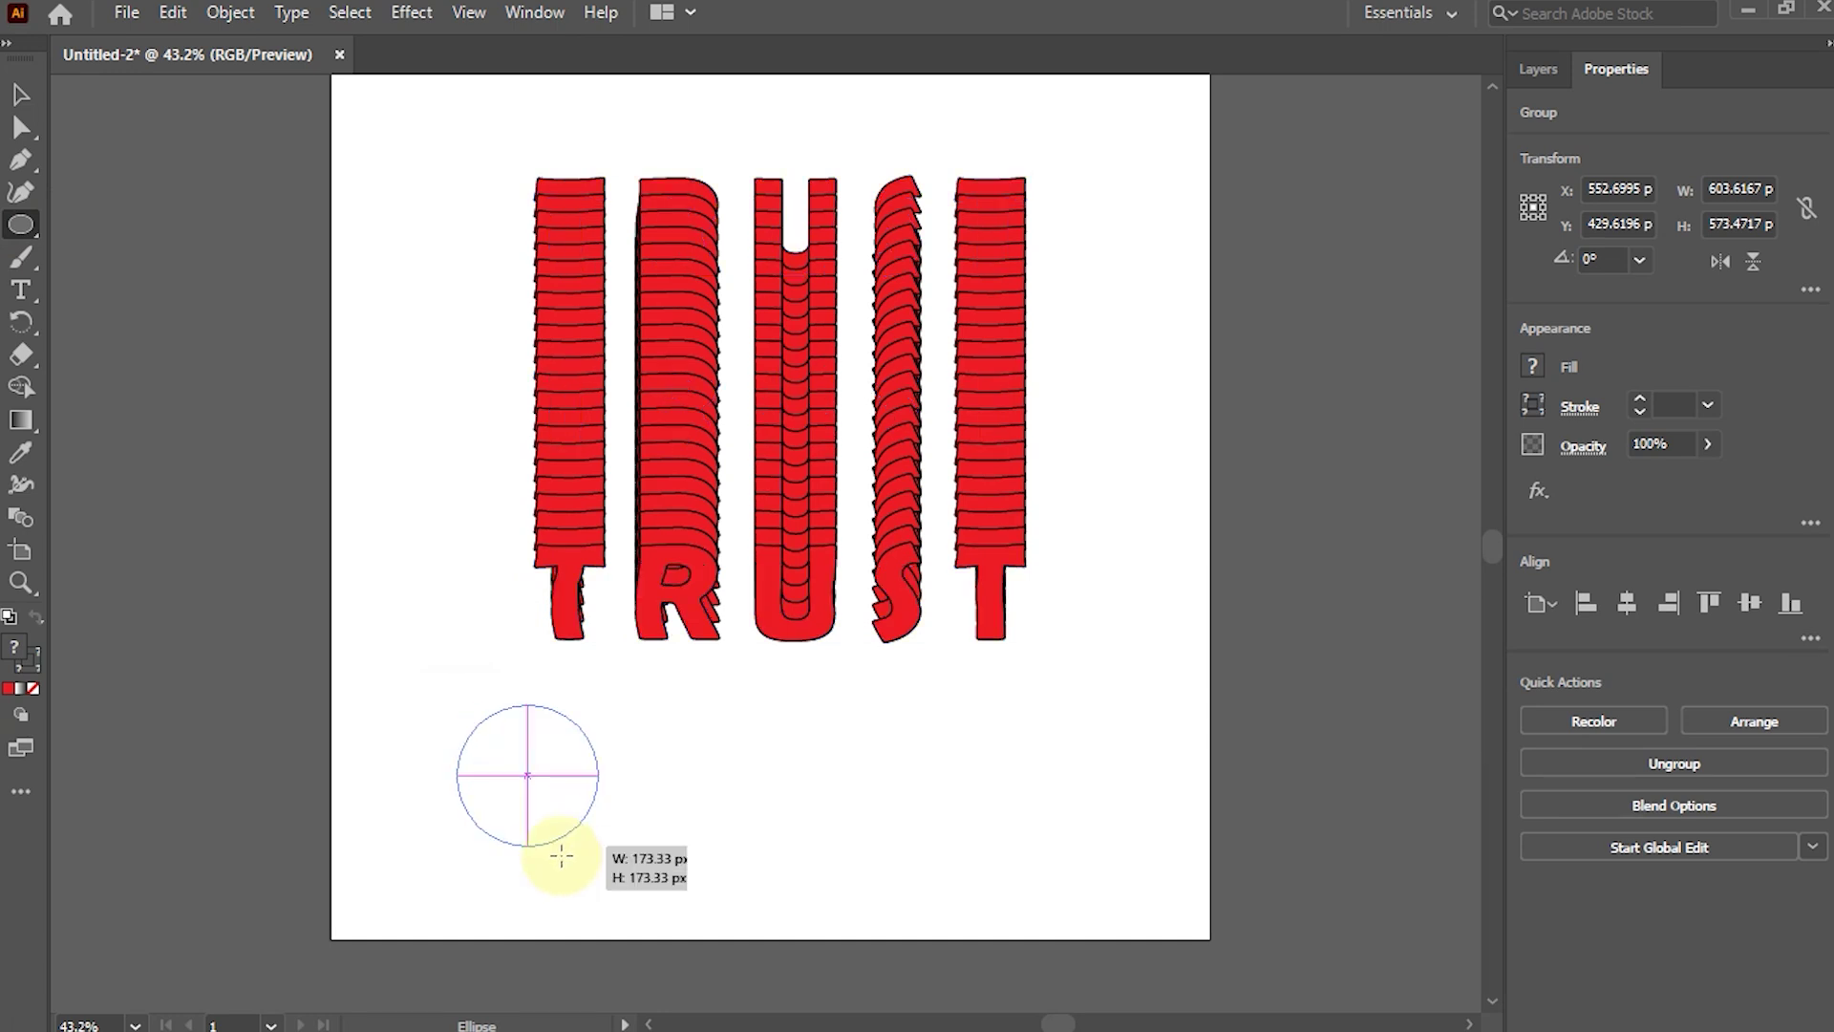
pyautogui.moveTo(591, 882); pyautogui.dragTo(659, 905)
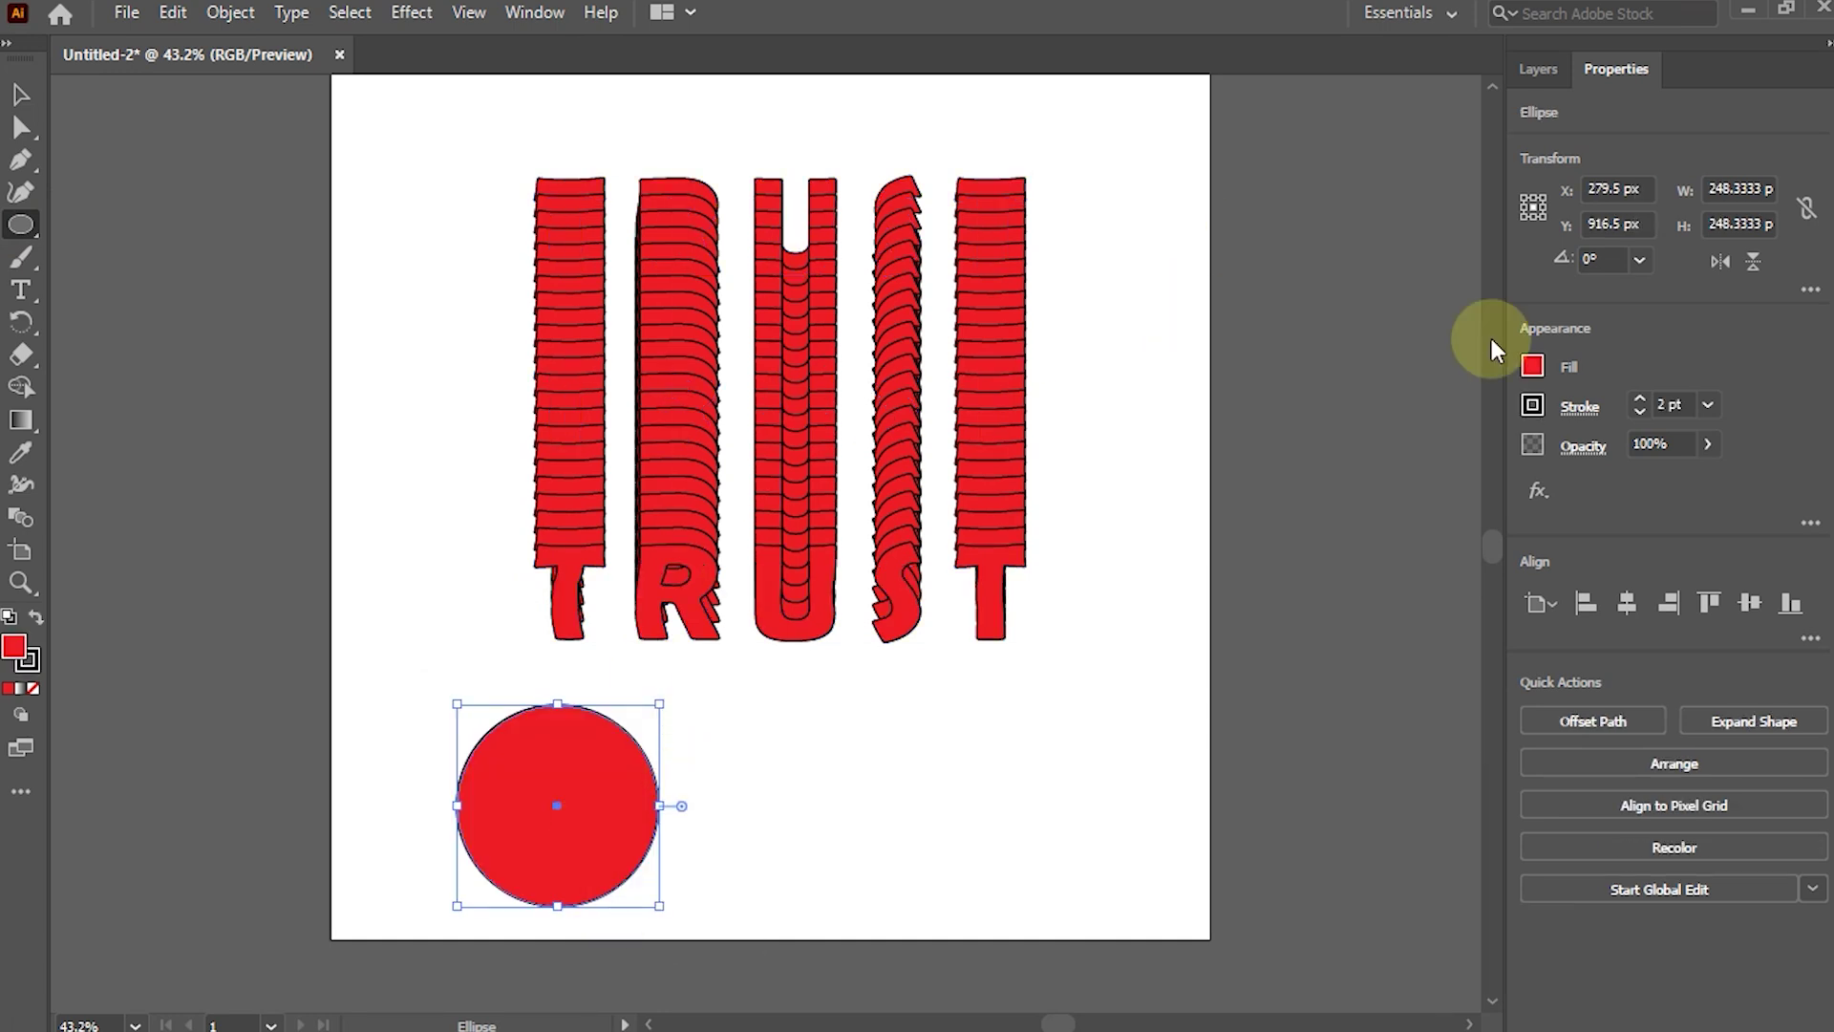
pyautogui.click(1532, 366)
pyautogui.click(1236, 461)
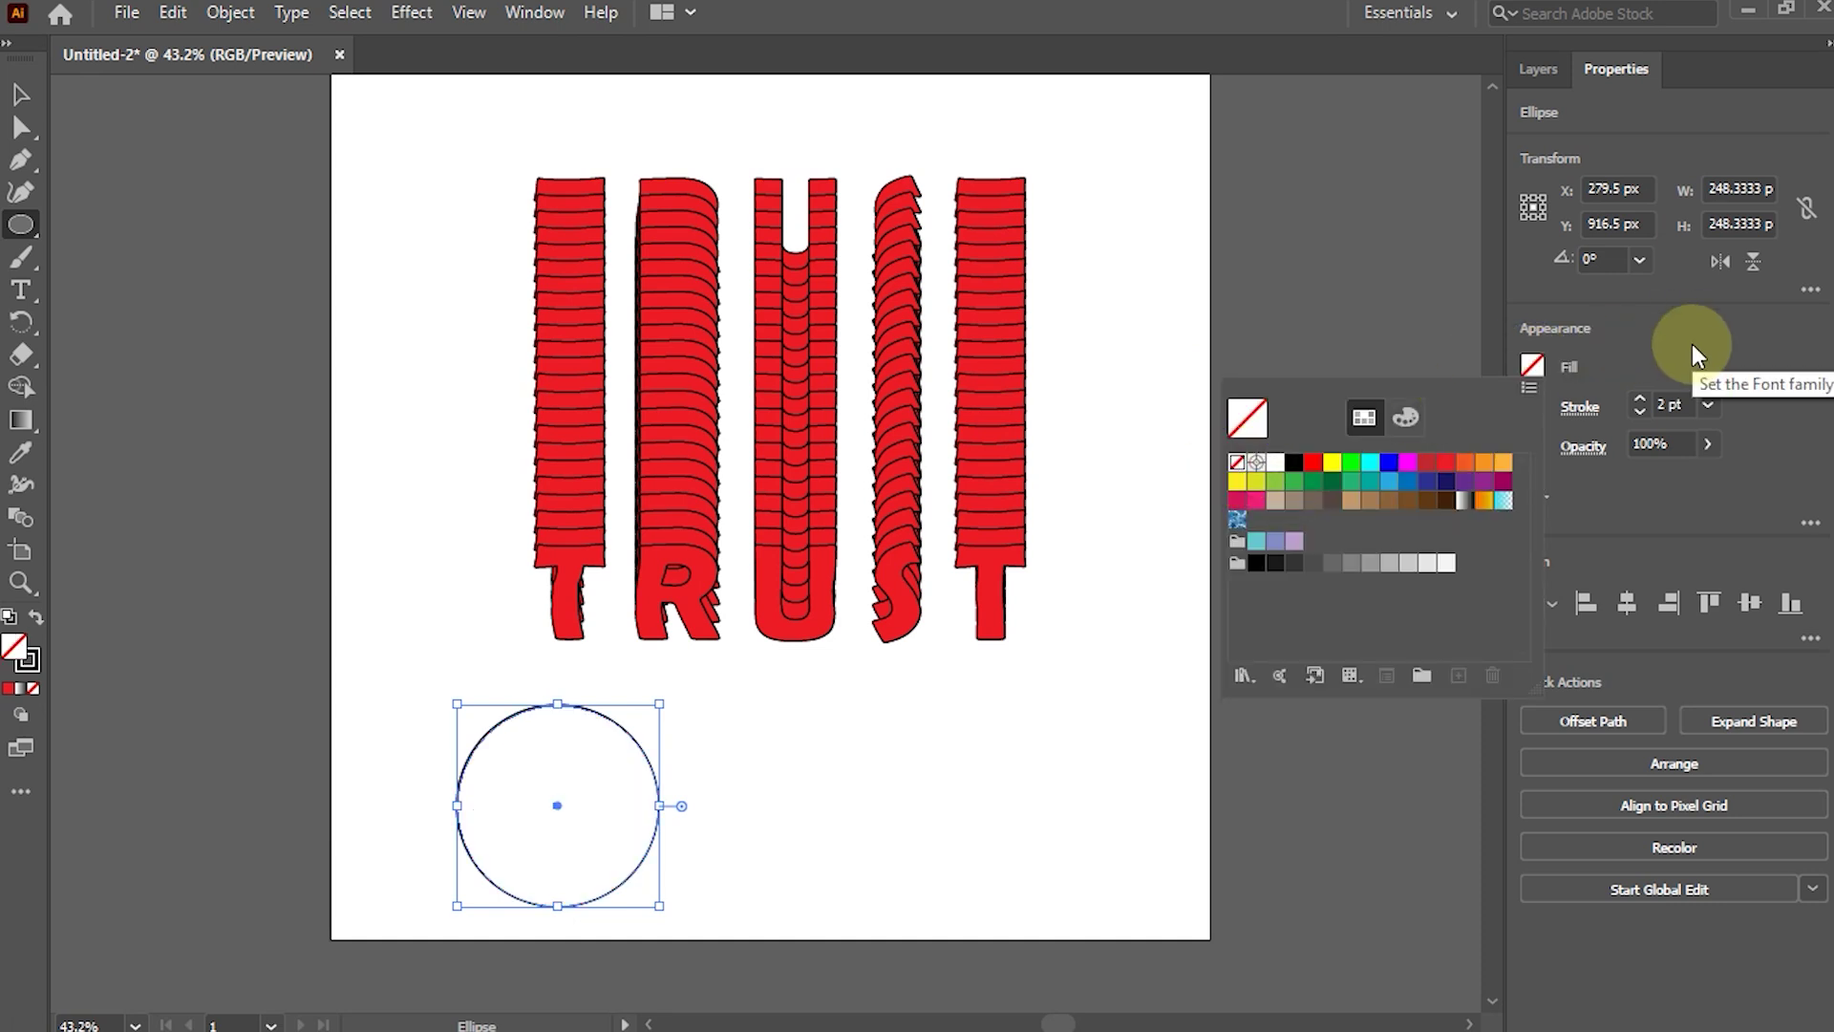
pyautogui.click(17, 126)
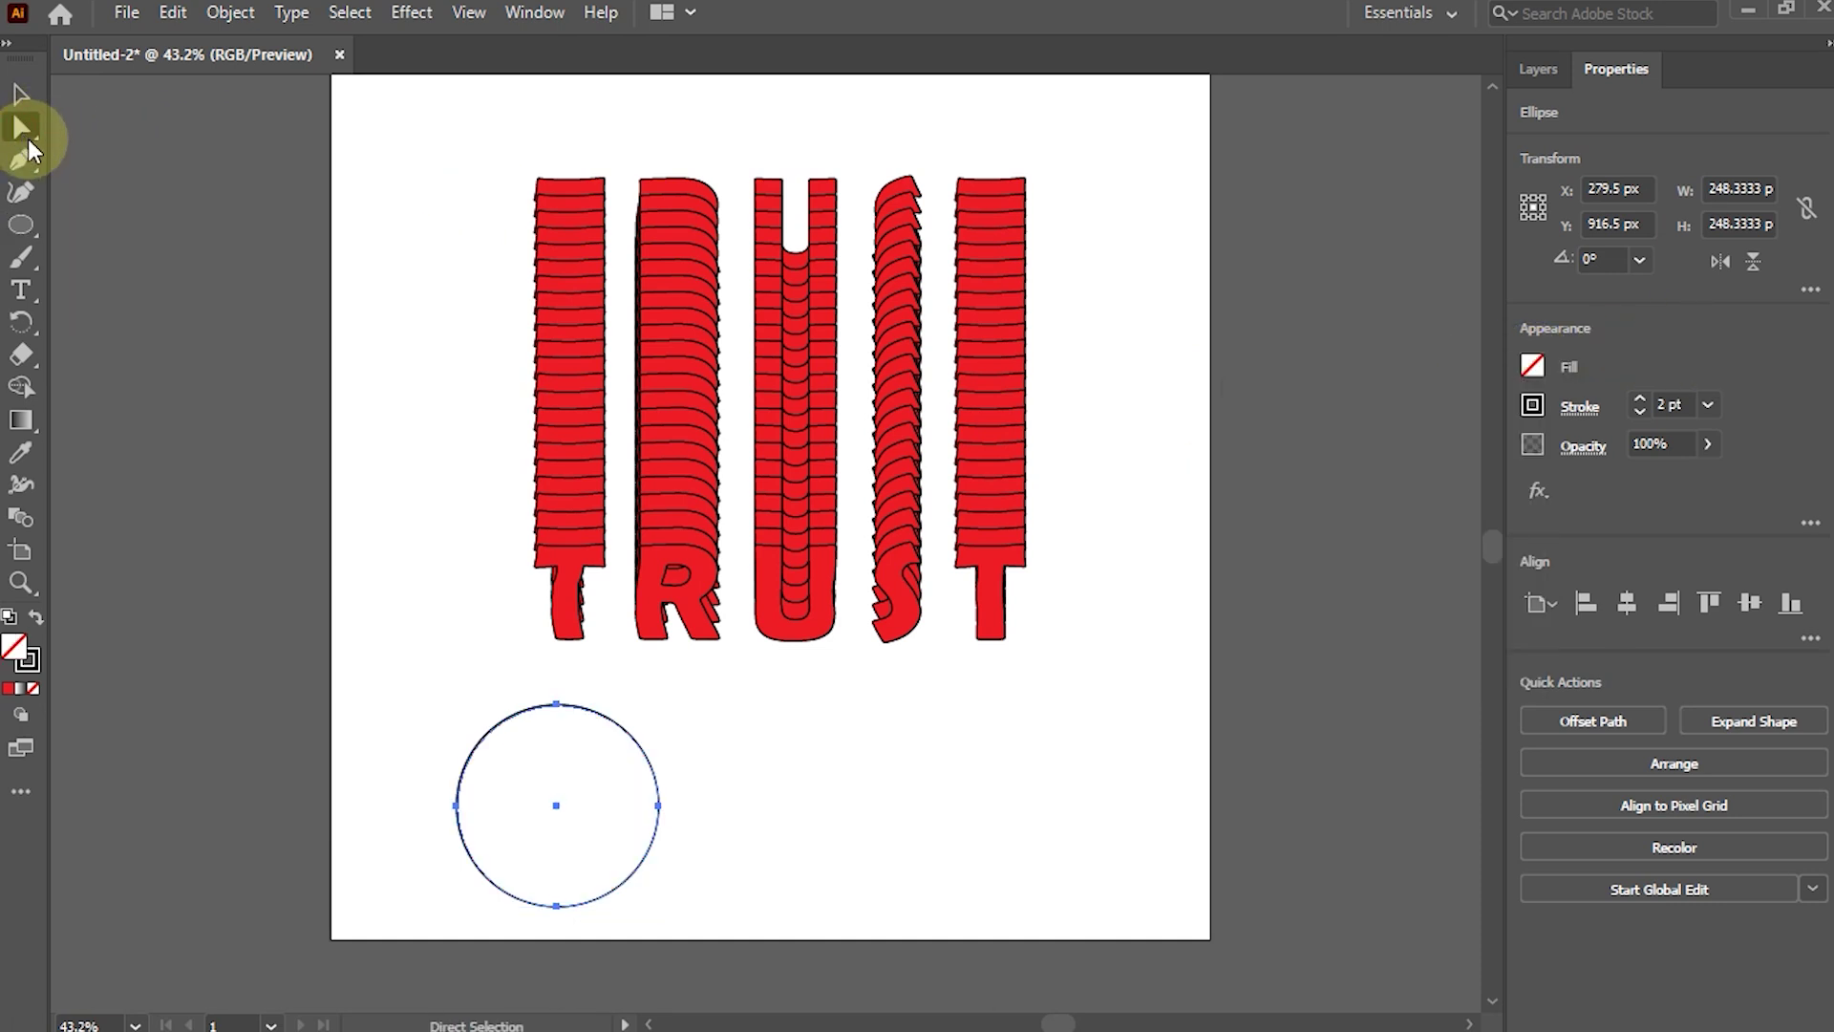
# Delete the circle's left half and lower arc, leaving a single open arc.
pyautogui.moveTo(372, 720); pyautogui.dragTo(563, 934)
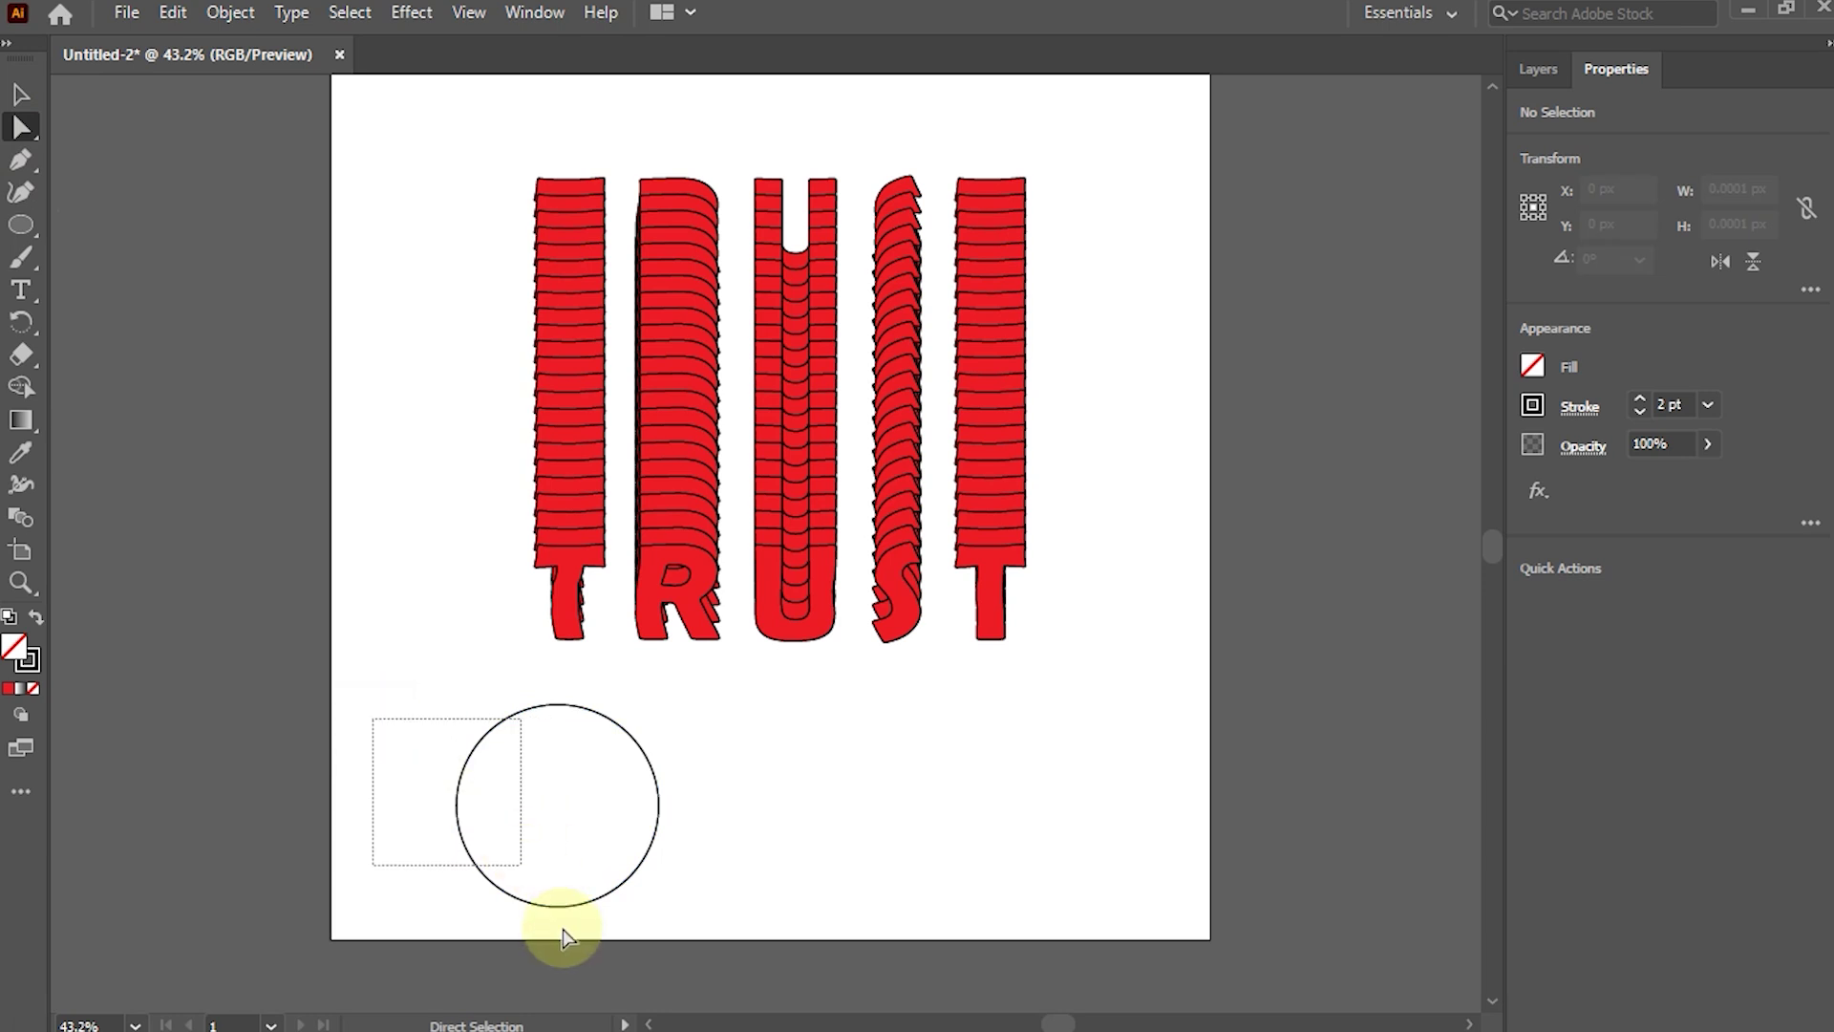
pyautogui.moveTo(373, 719); pyautogui.dragTo(583, 940)
pyautogui.click(442, 778)
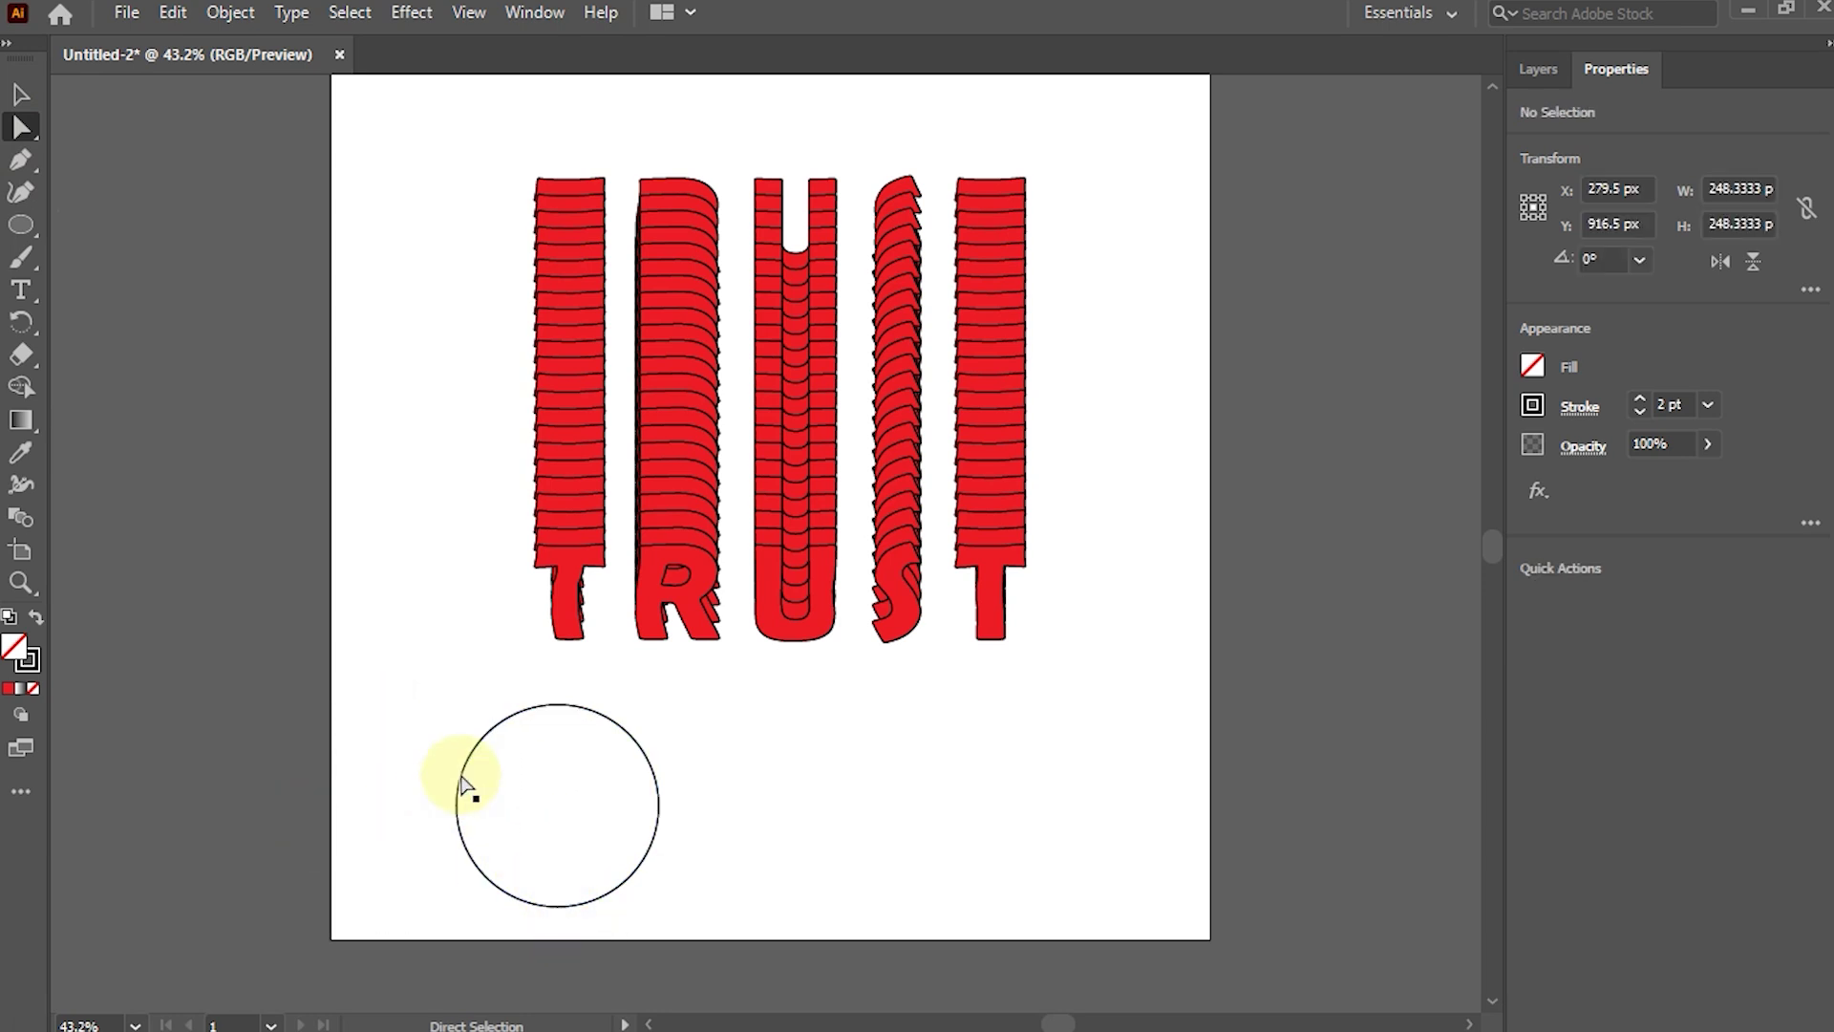
pyautogui.click(391, 753)
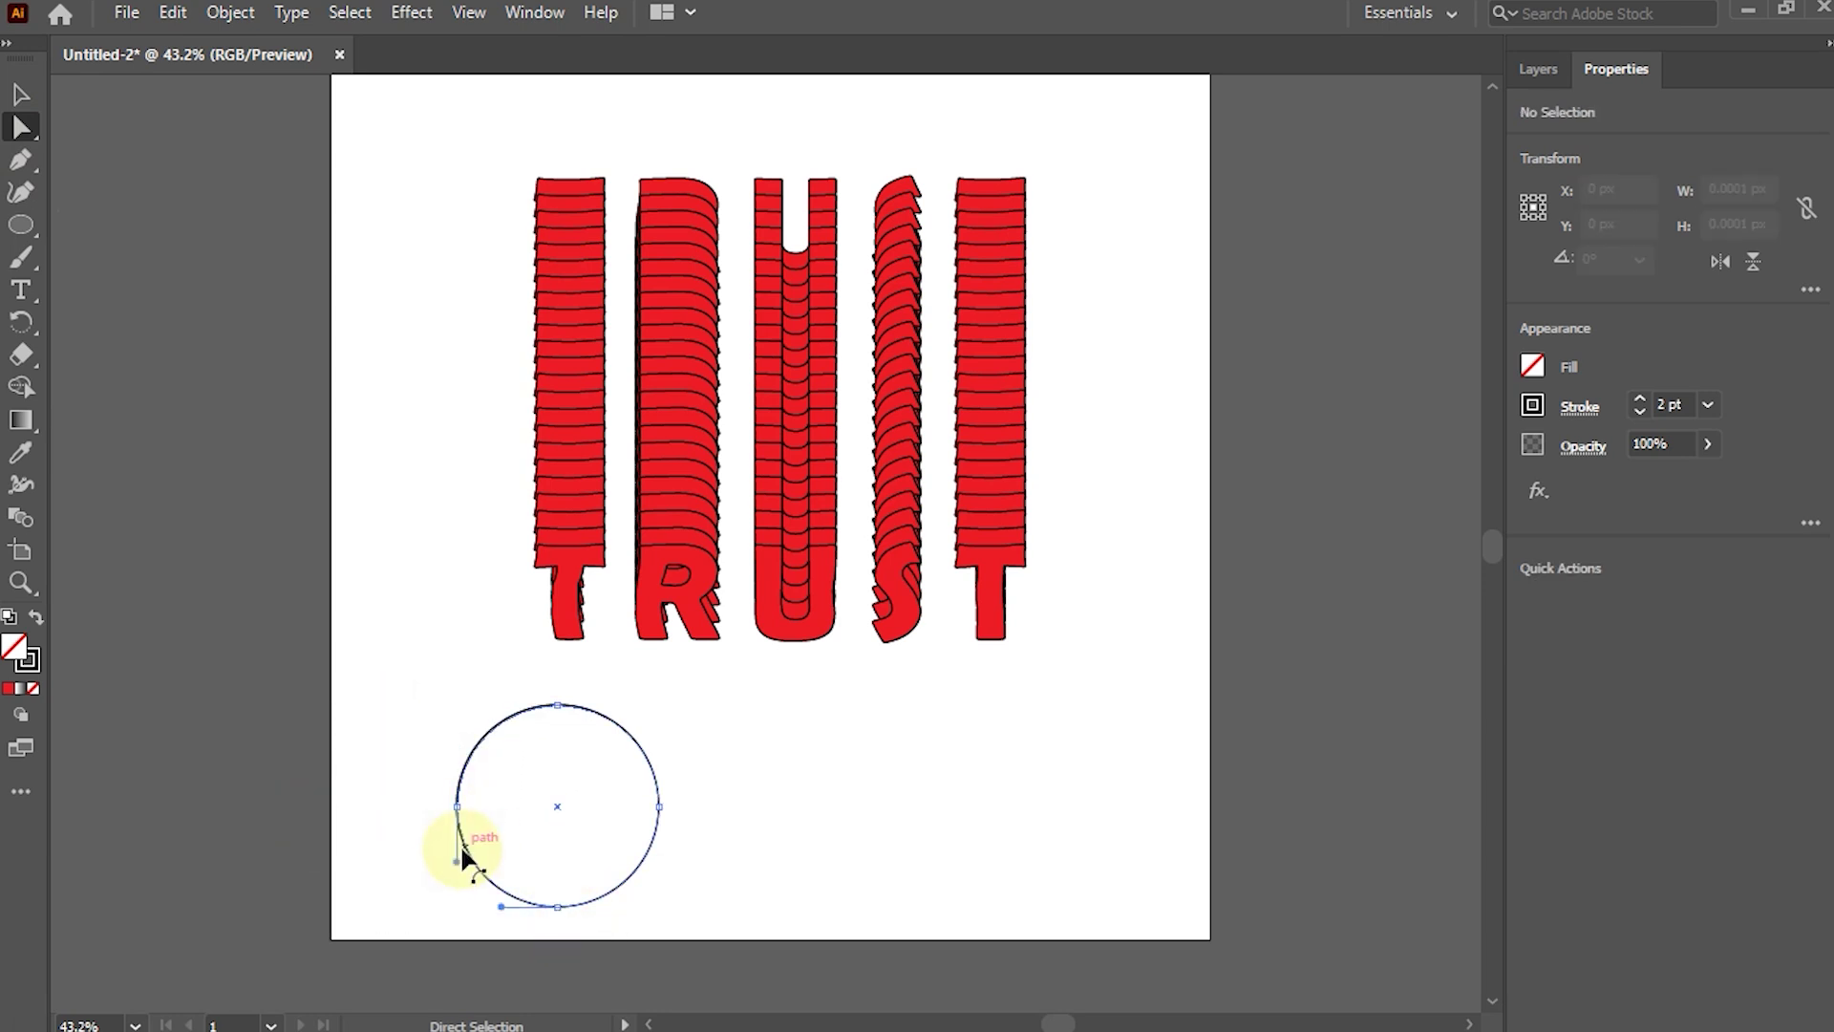
pyautogui.click(463, 855)
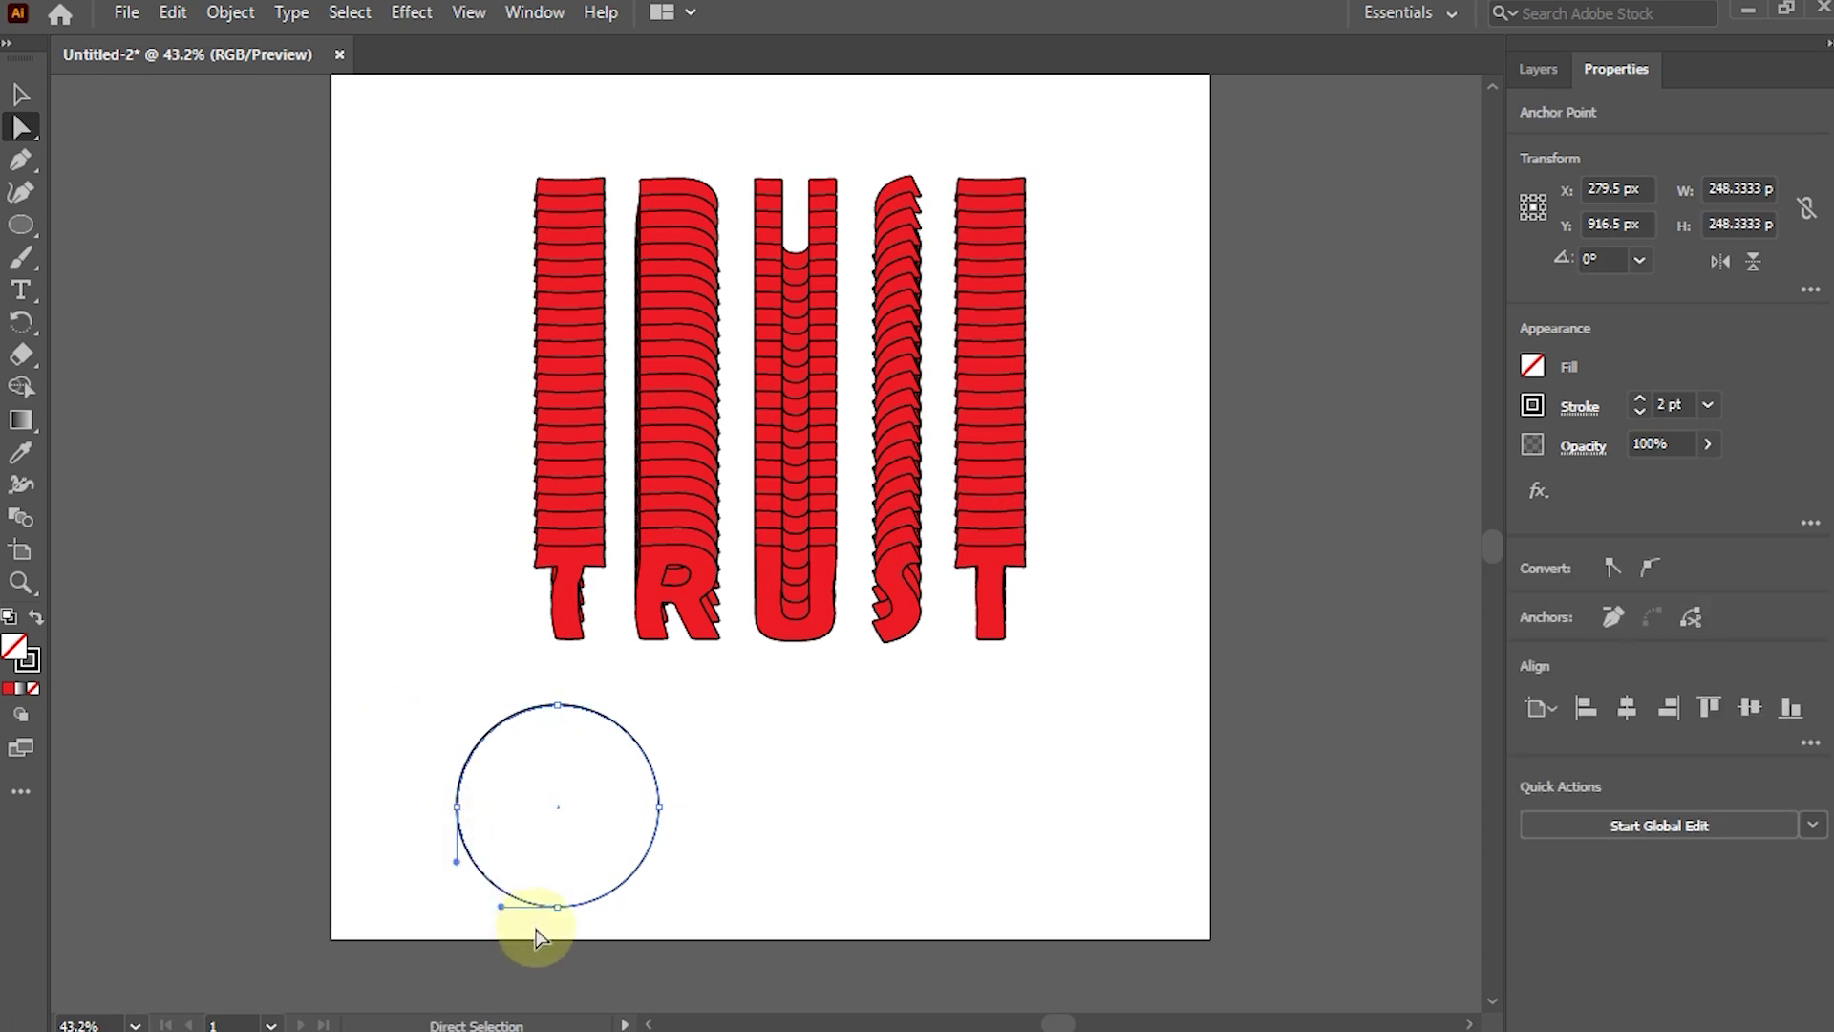
pyautogui.press('Delete')
pyautogui.moveTo(545, 807); pyautogui.dragTo(613, 914)
pyautogui.press('Delete')
# Drag the remaining arc's anchor handles to bend it into an S-shaped curve.
pyautogui.click(558, 707)
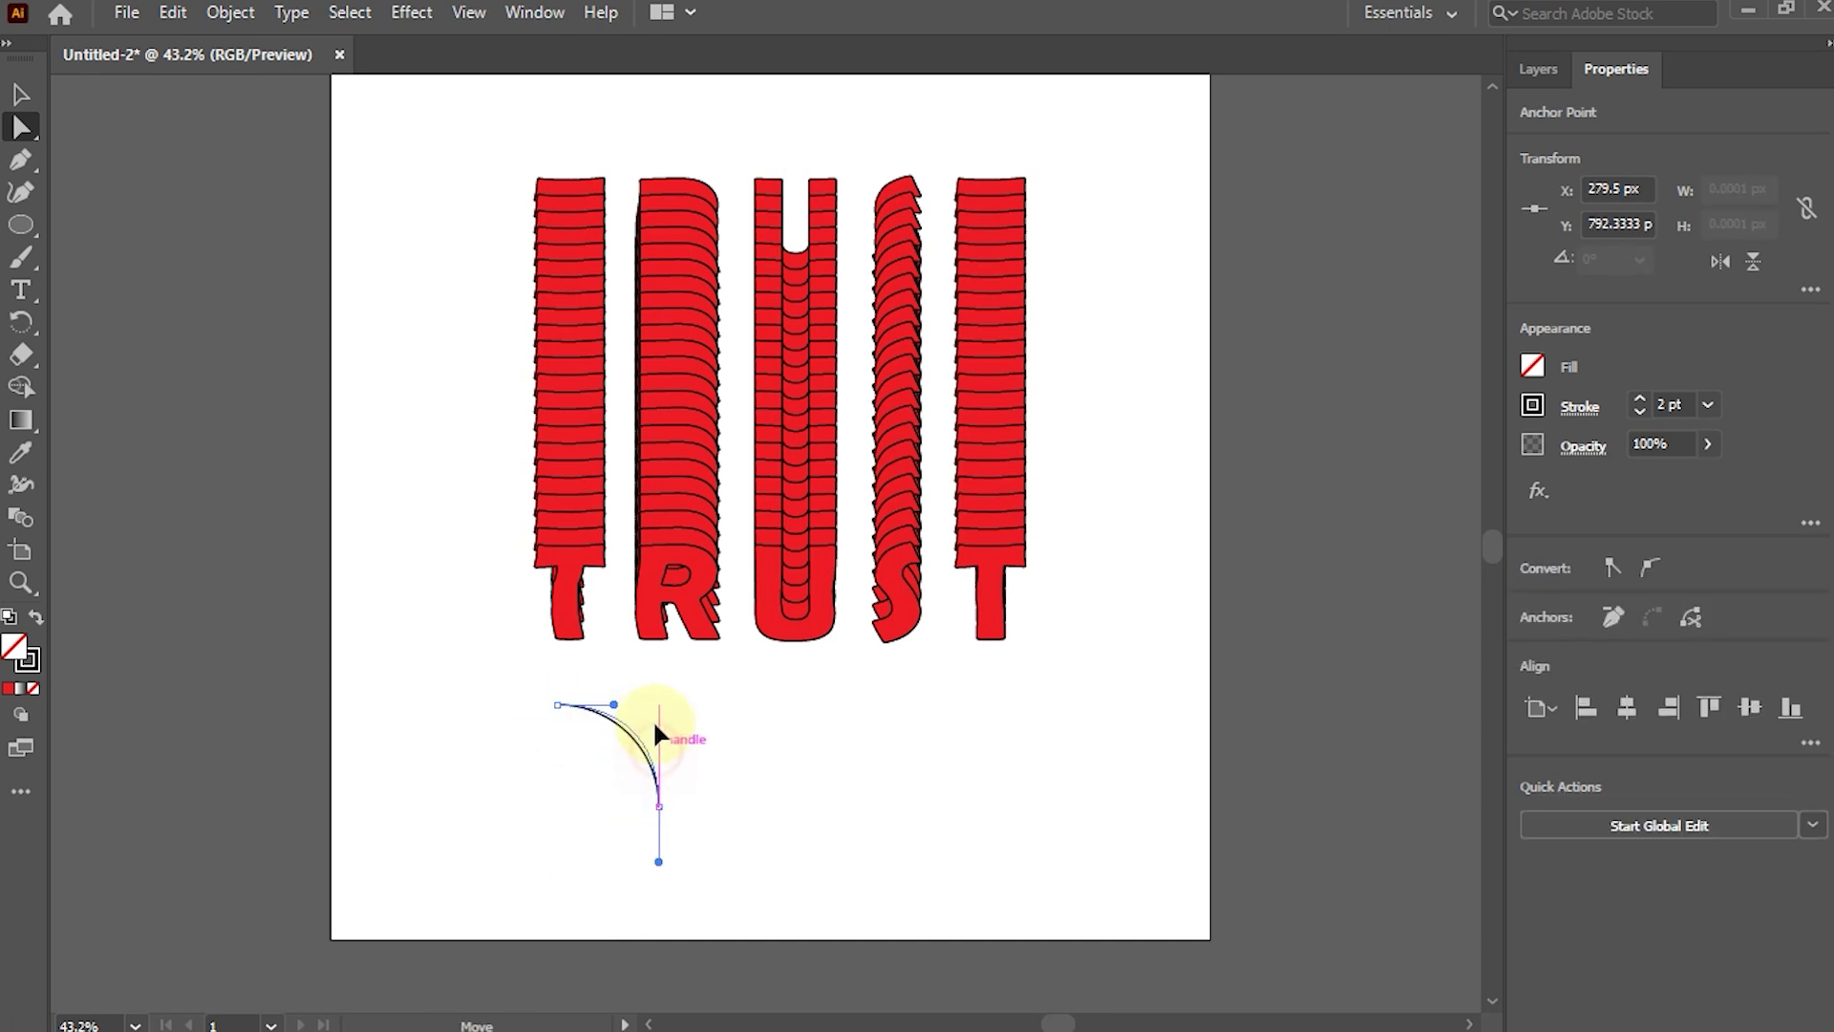
pyautogui.moveTo(656, 728); pyautogui.dragTo(658, 749)
pyautogui.click(624, 709)
pyautogui.click(644, 710)
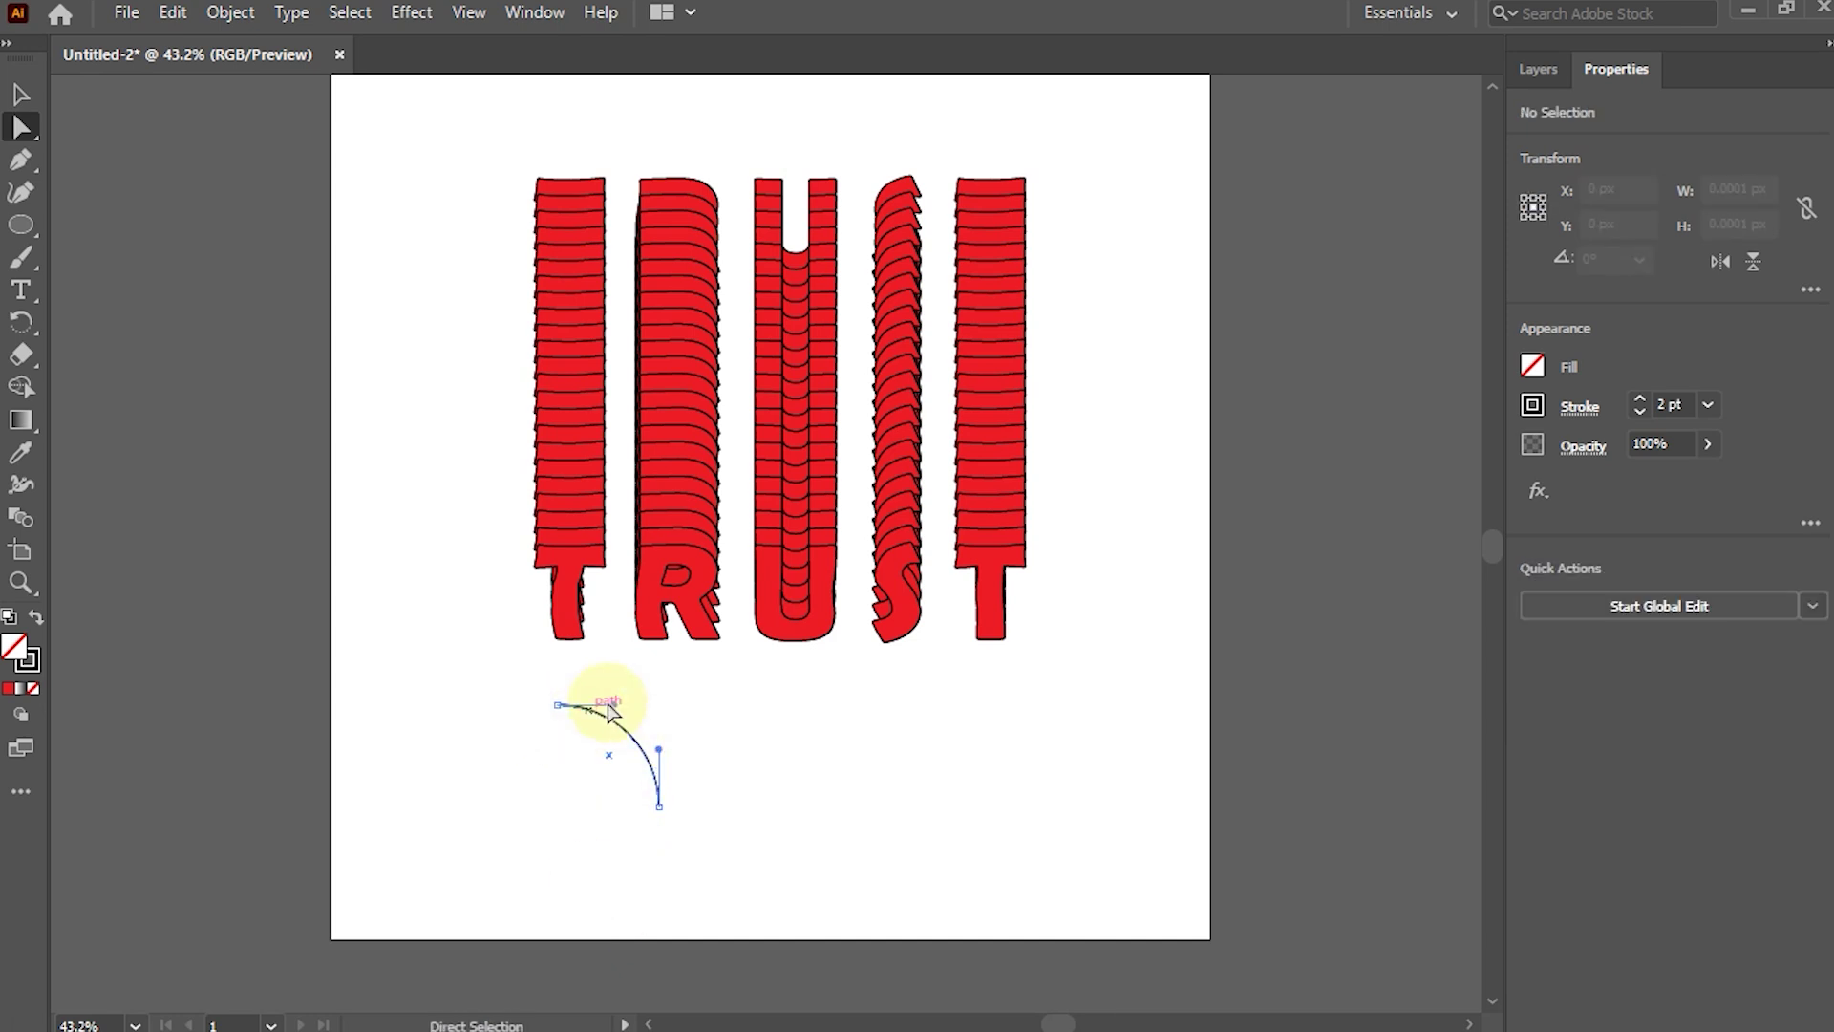
pyautogui.click(561, 712)
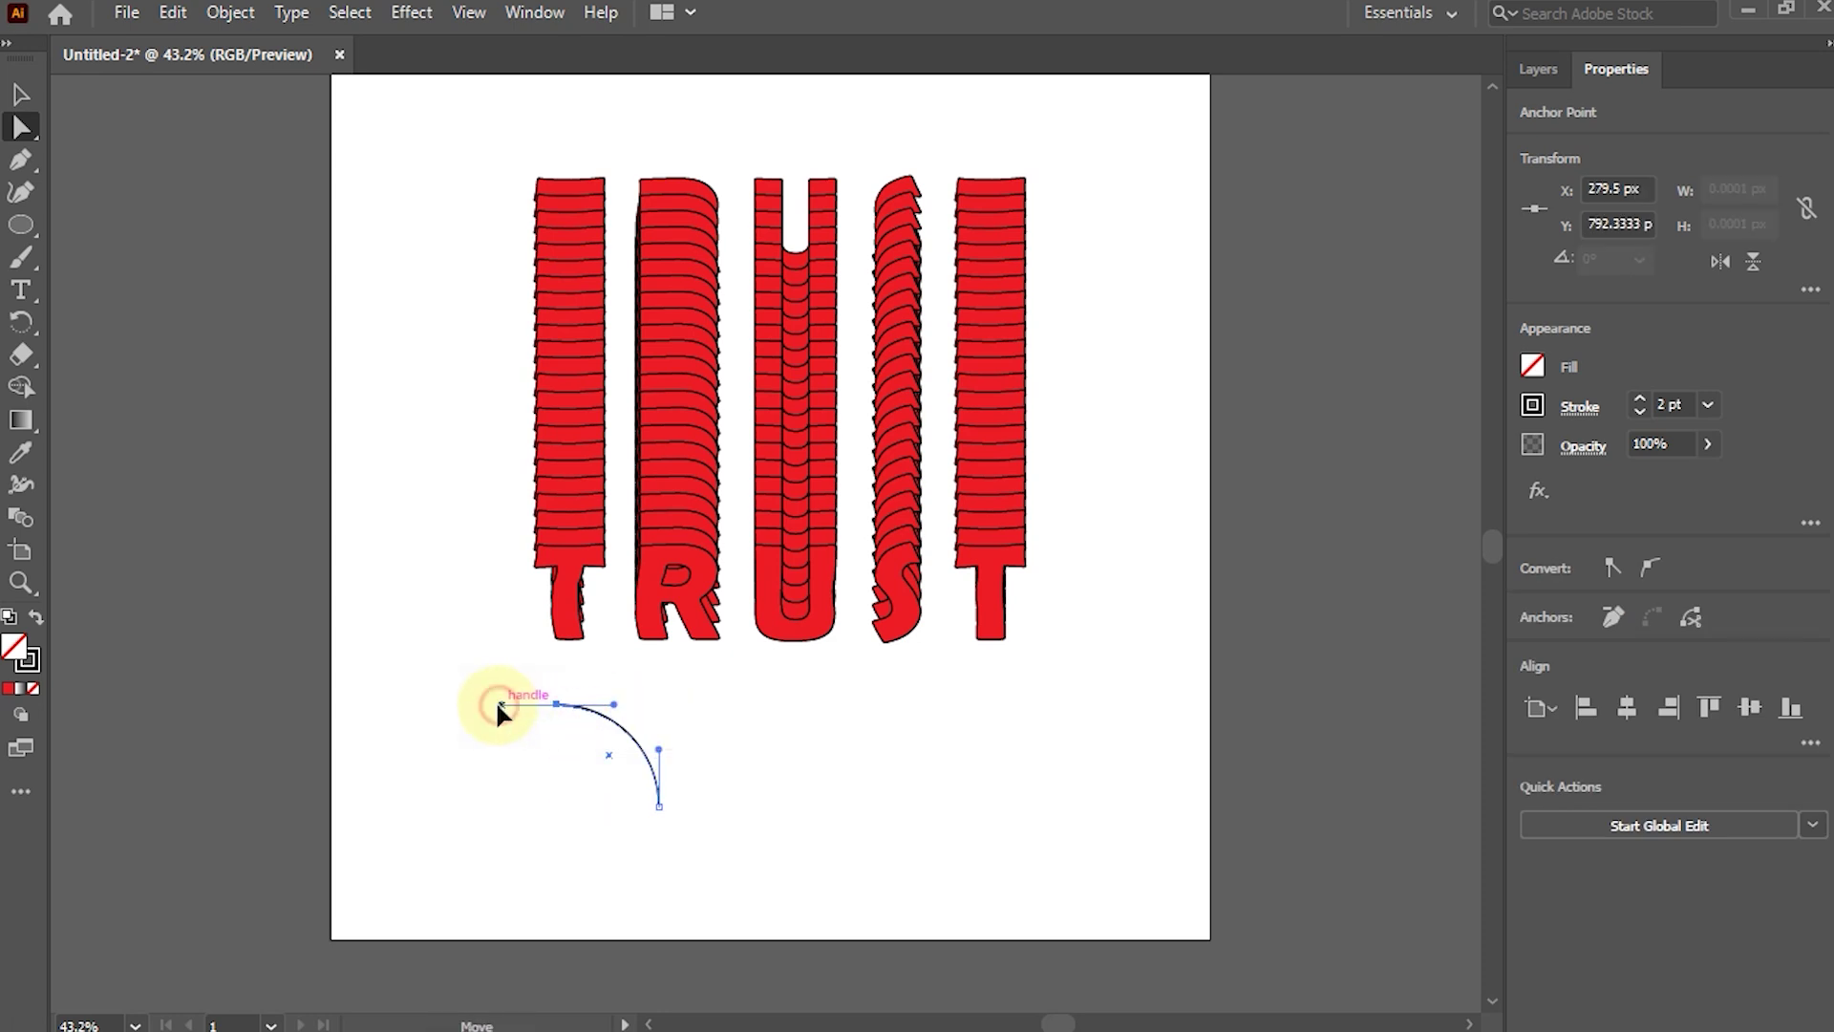
pyautogui.moveTo(500, 704); pyautogui.dragTo(545, 812)
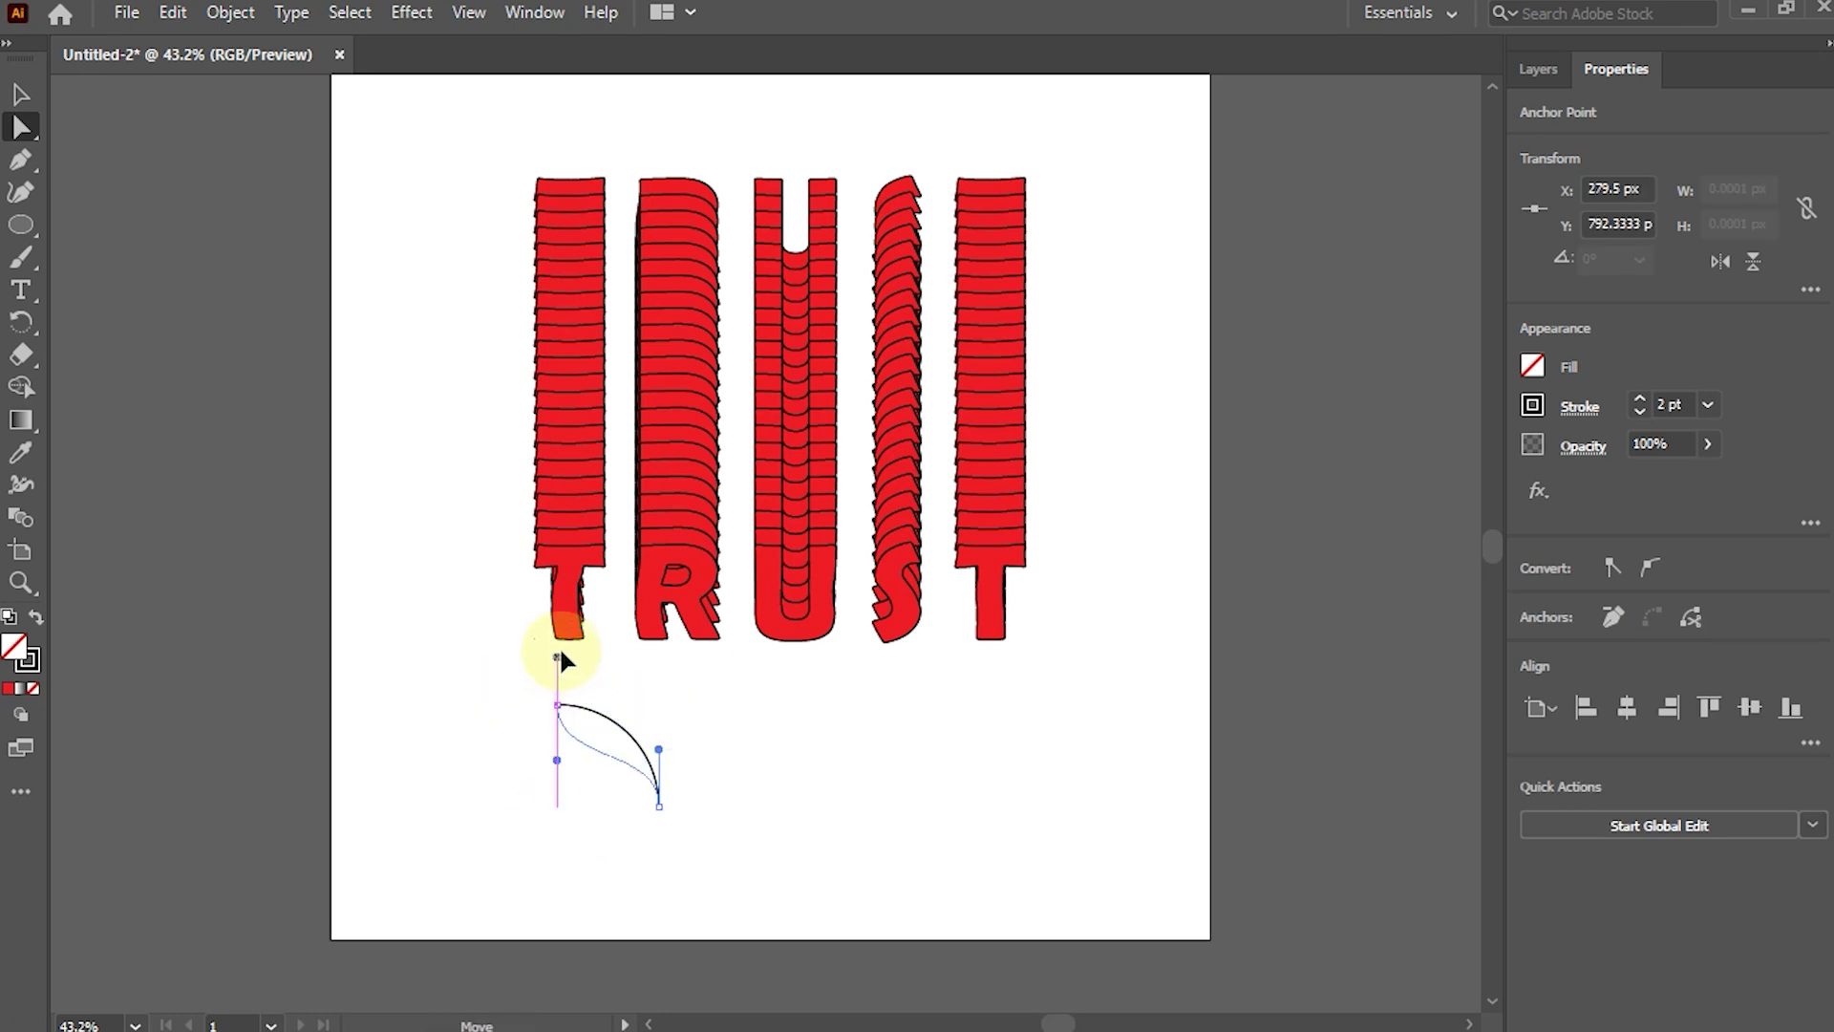
pyautogui.moveTo(564, 651); pyautogui.dragTo(557, 686)
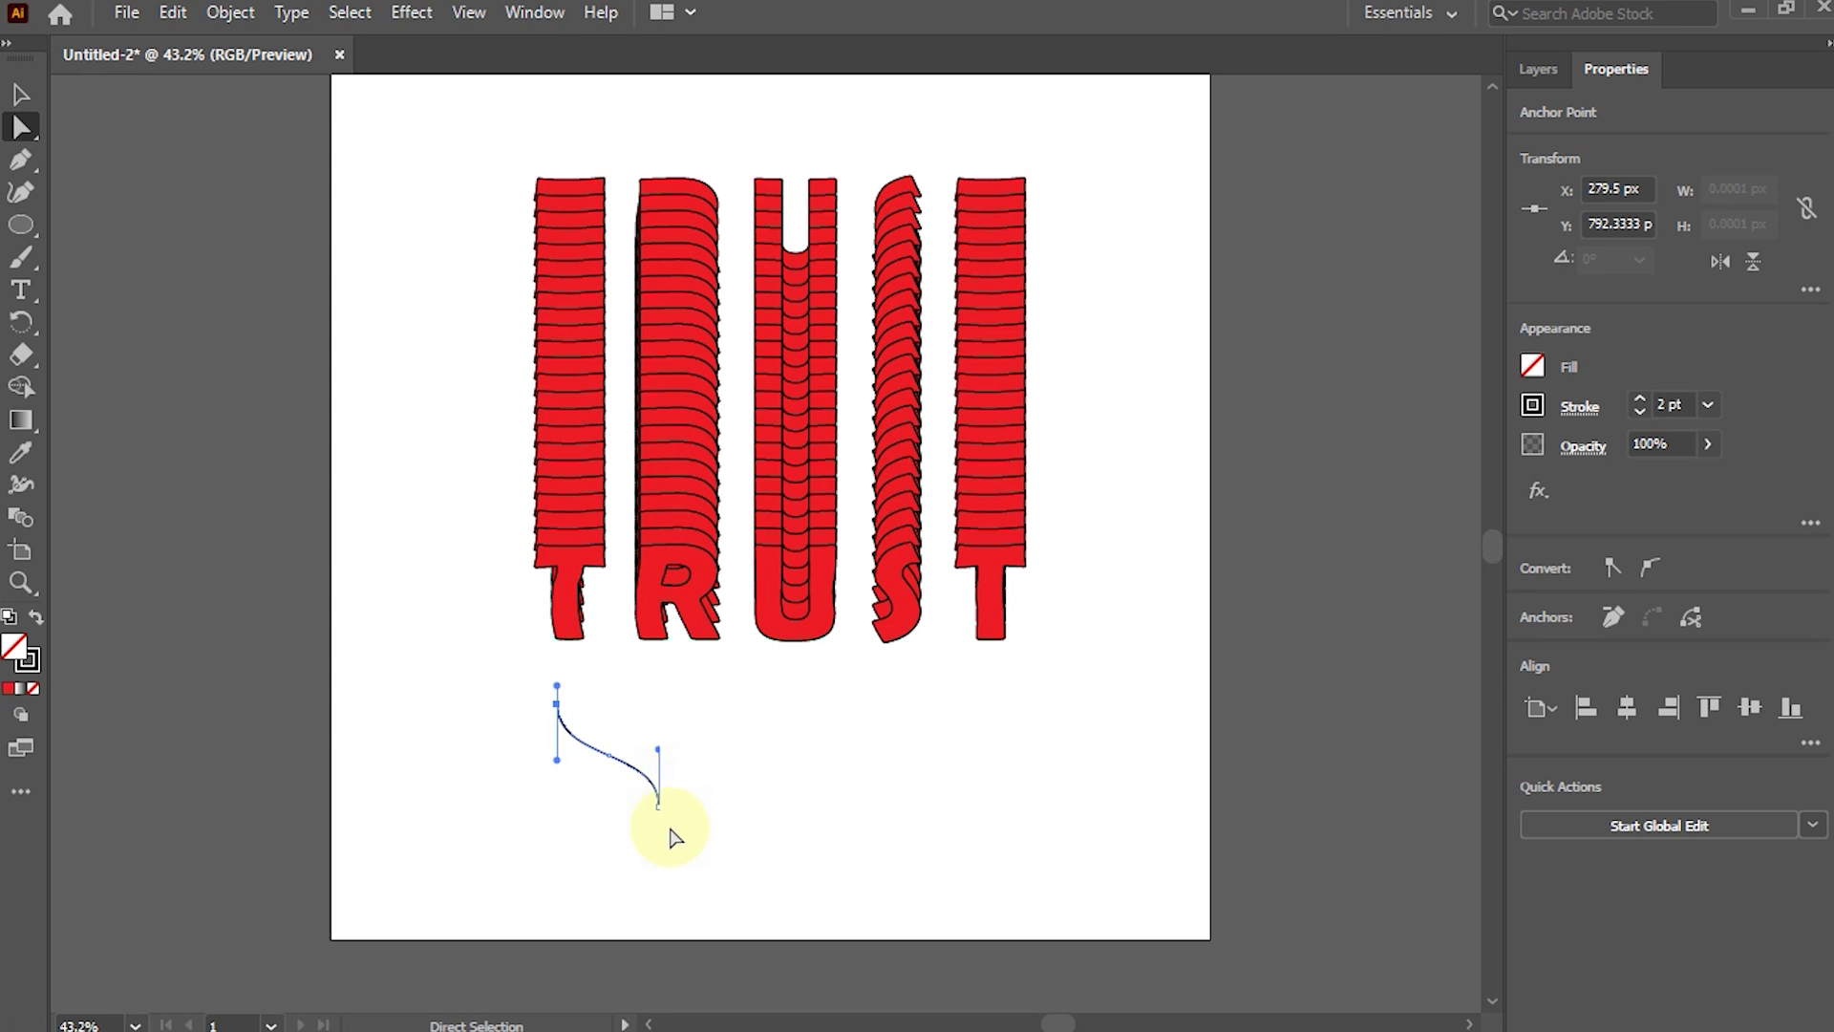
pyautogui.press('v')
pyautogui.rightClick(610, 748)
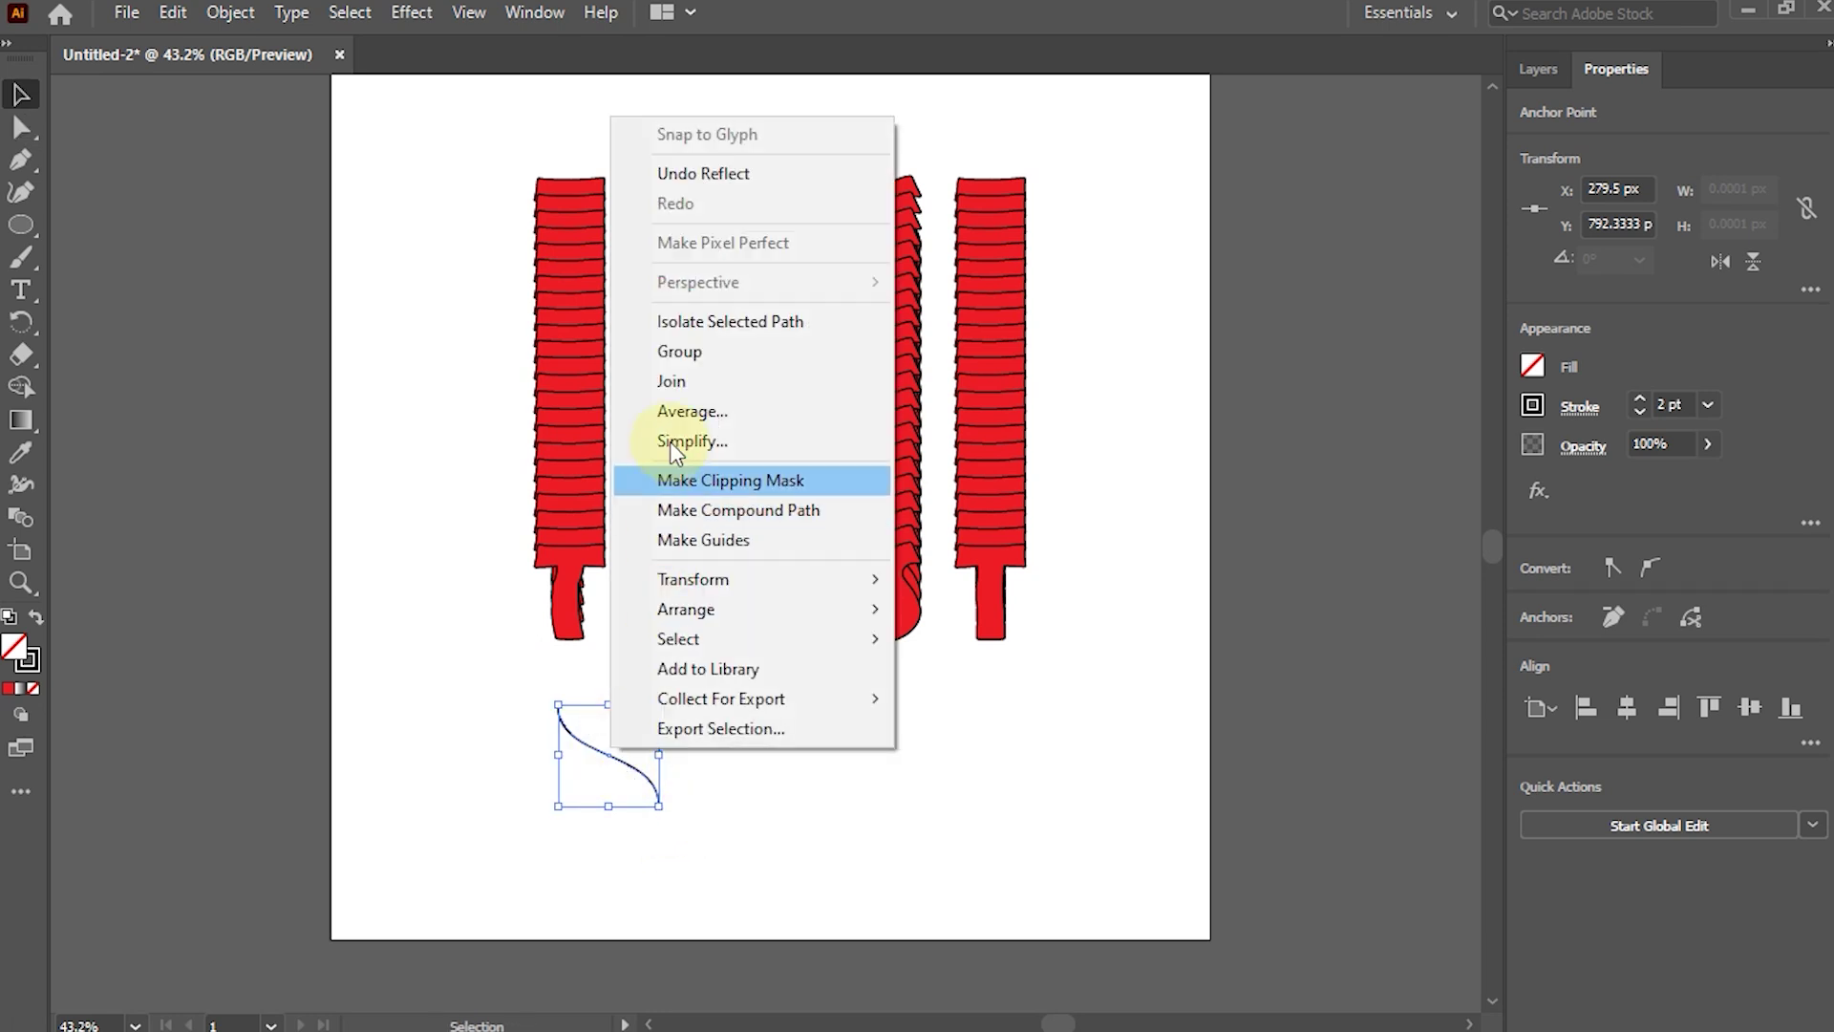
# Undo the earlier flip, reflect the S-curve on the vertical axis, and scale it to about 175 px.
pyautogui.click(684, 175)
pyautogui.click(592, 744)
pyautogui.rightClick(580, 738)
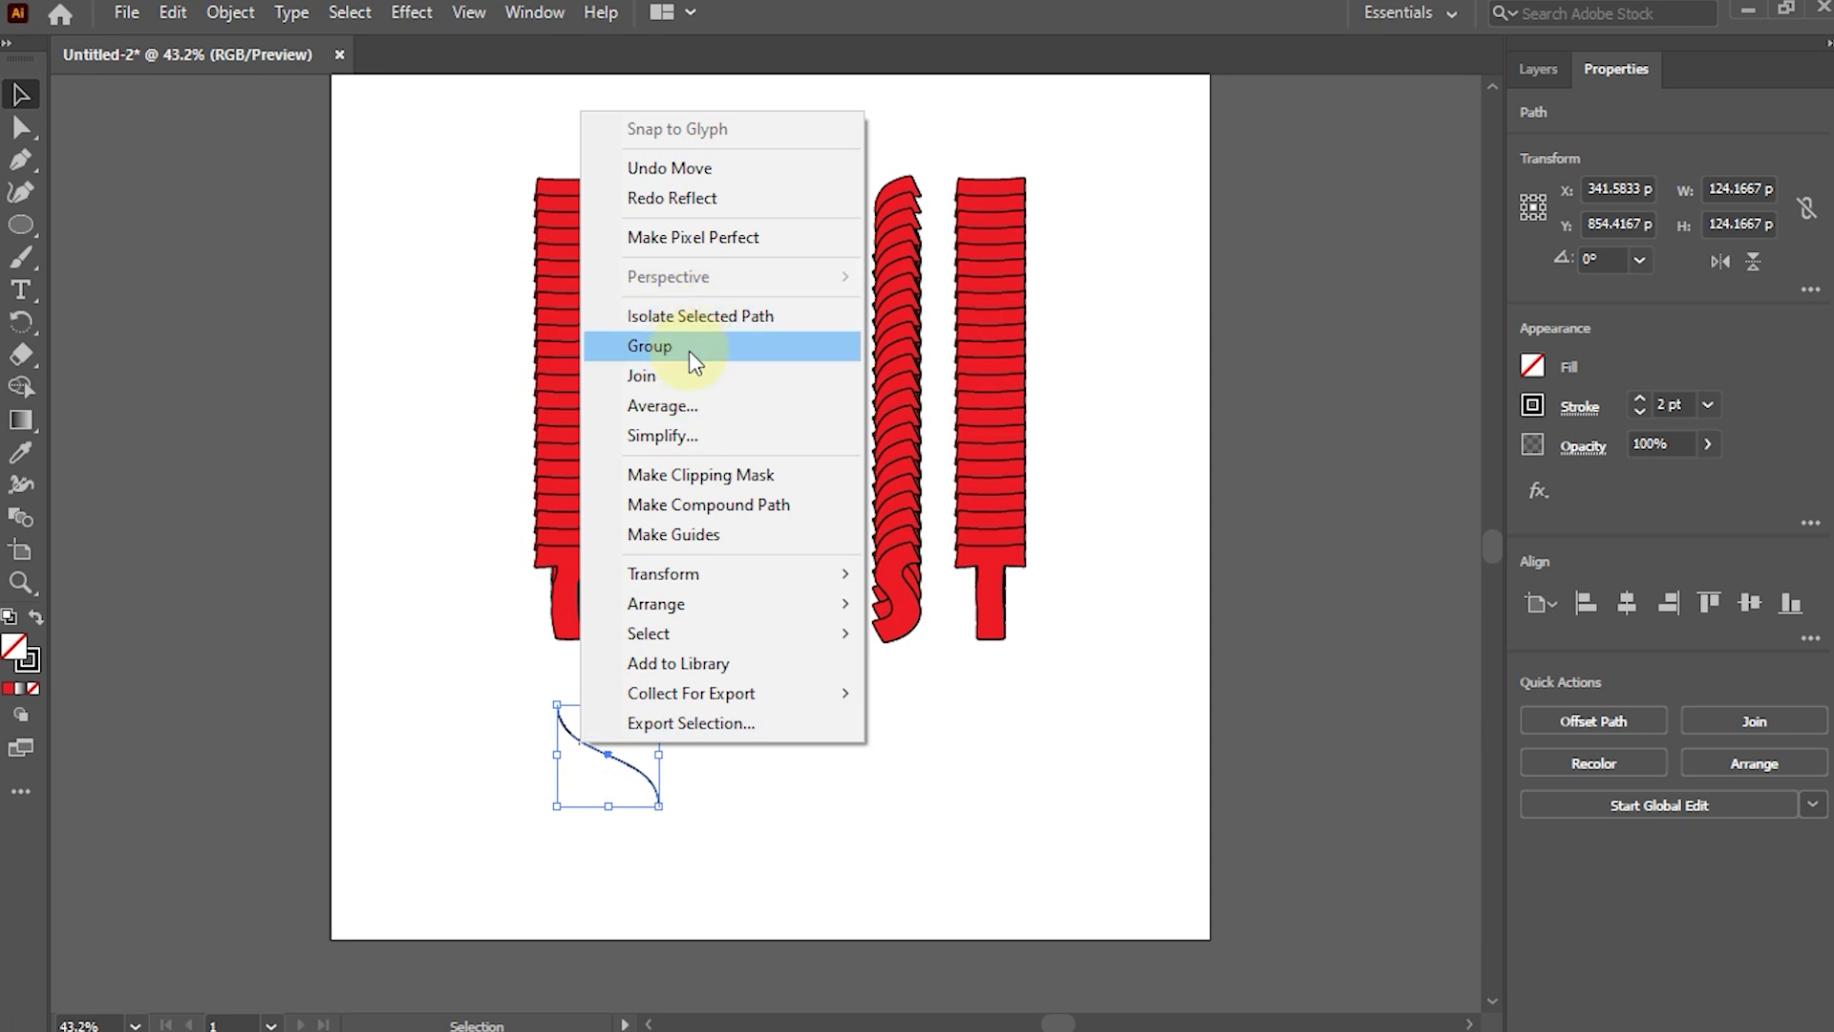
pyautogui.moveTo(664, 573)
pyautogui.click(925, 664)
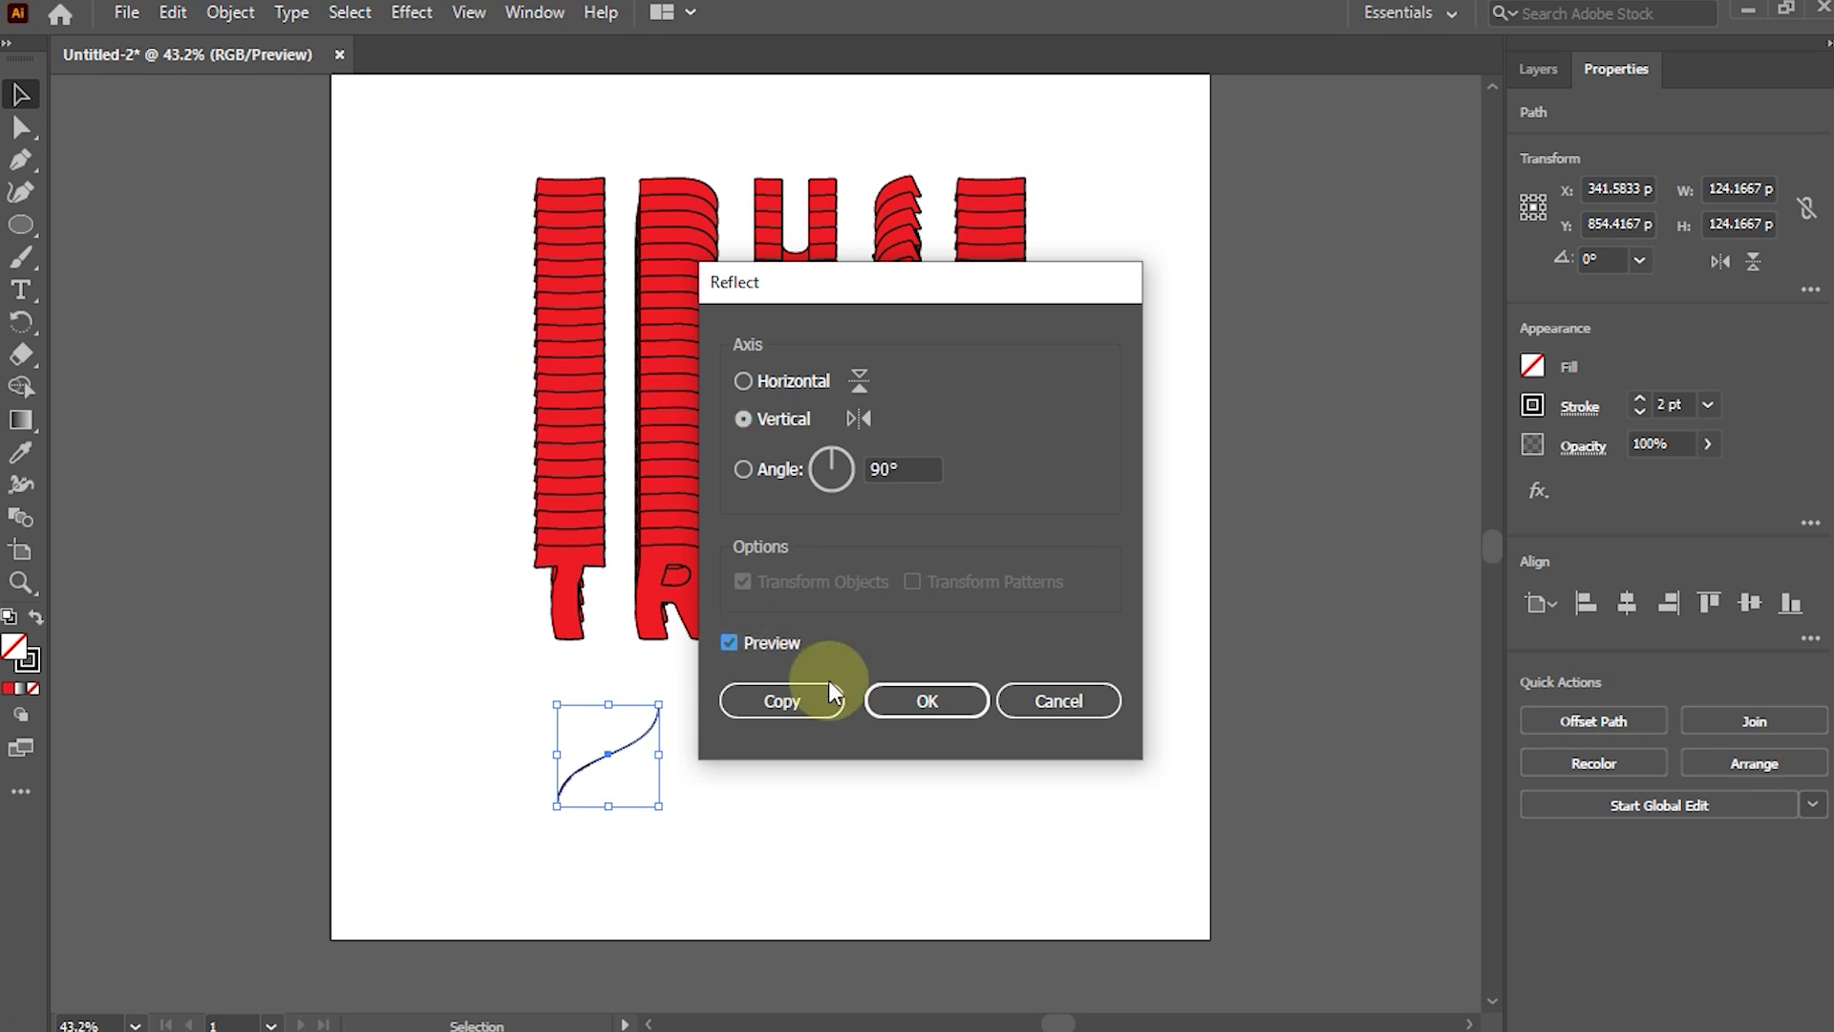
pyautogui.click(931, 707)
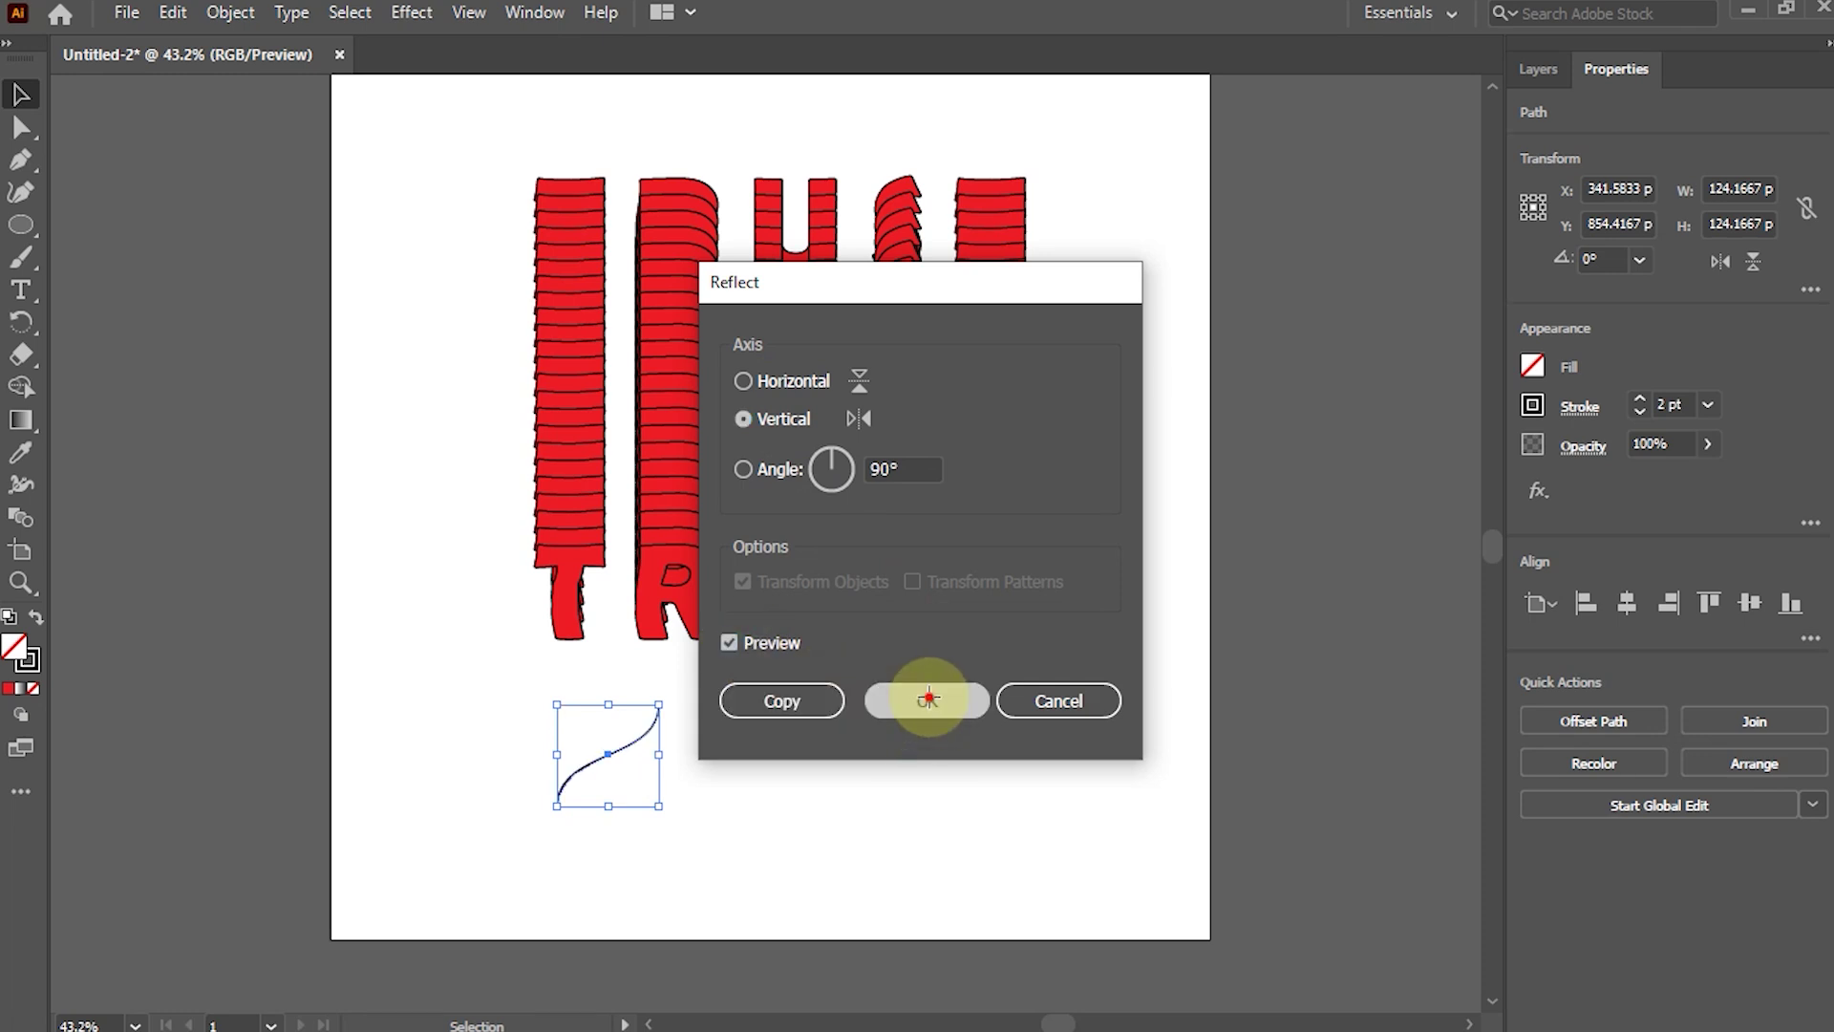
pyautogui.click(927, 700)
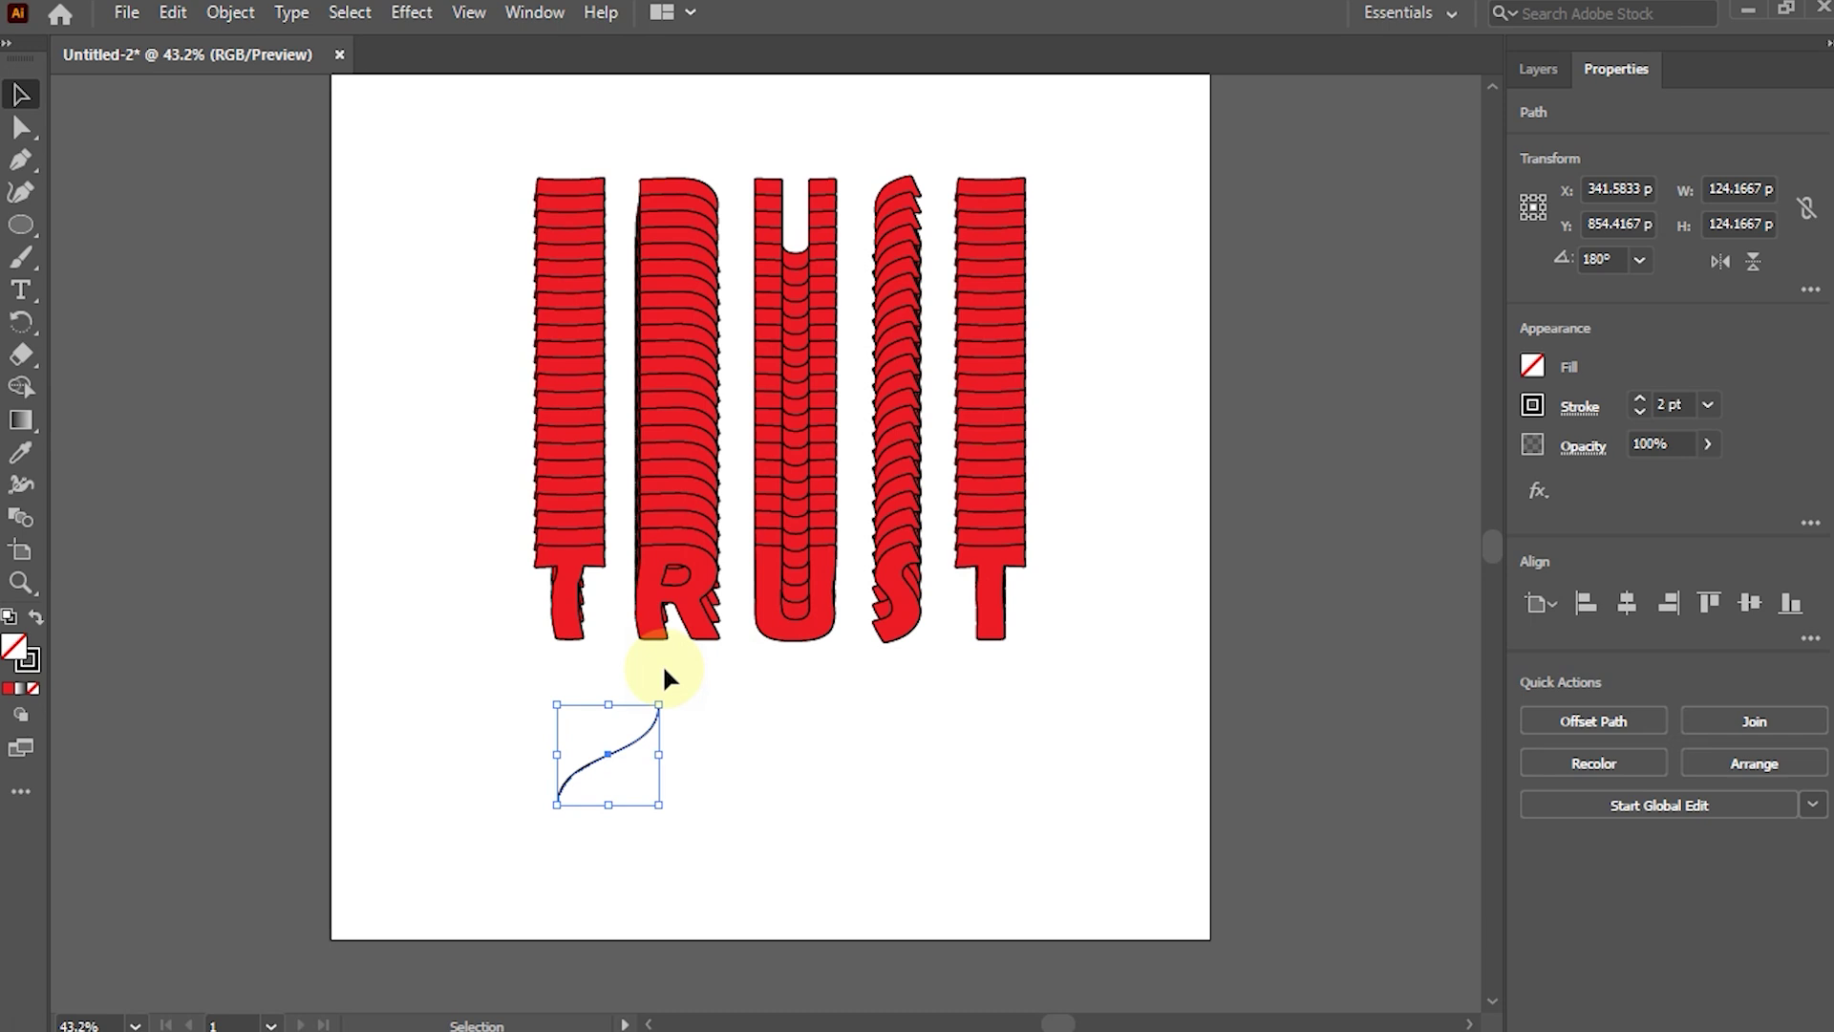
pyautogui.moveTo(607, 807)
pyautogui.mouseDown()
pyautogui.moveTo(606, 864)
pyautogui.moveTo(605, 847)
pyautogui.mouseUp()
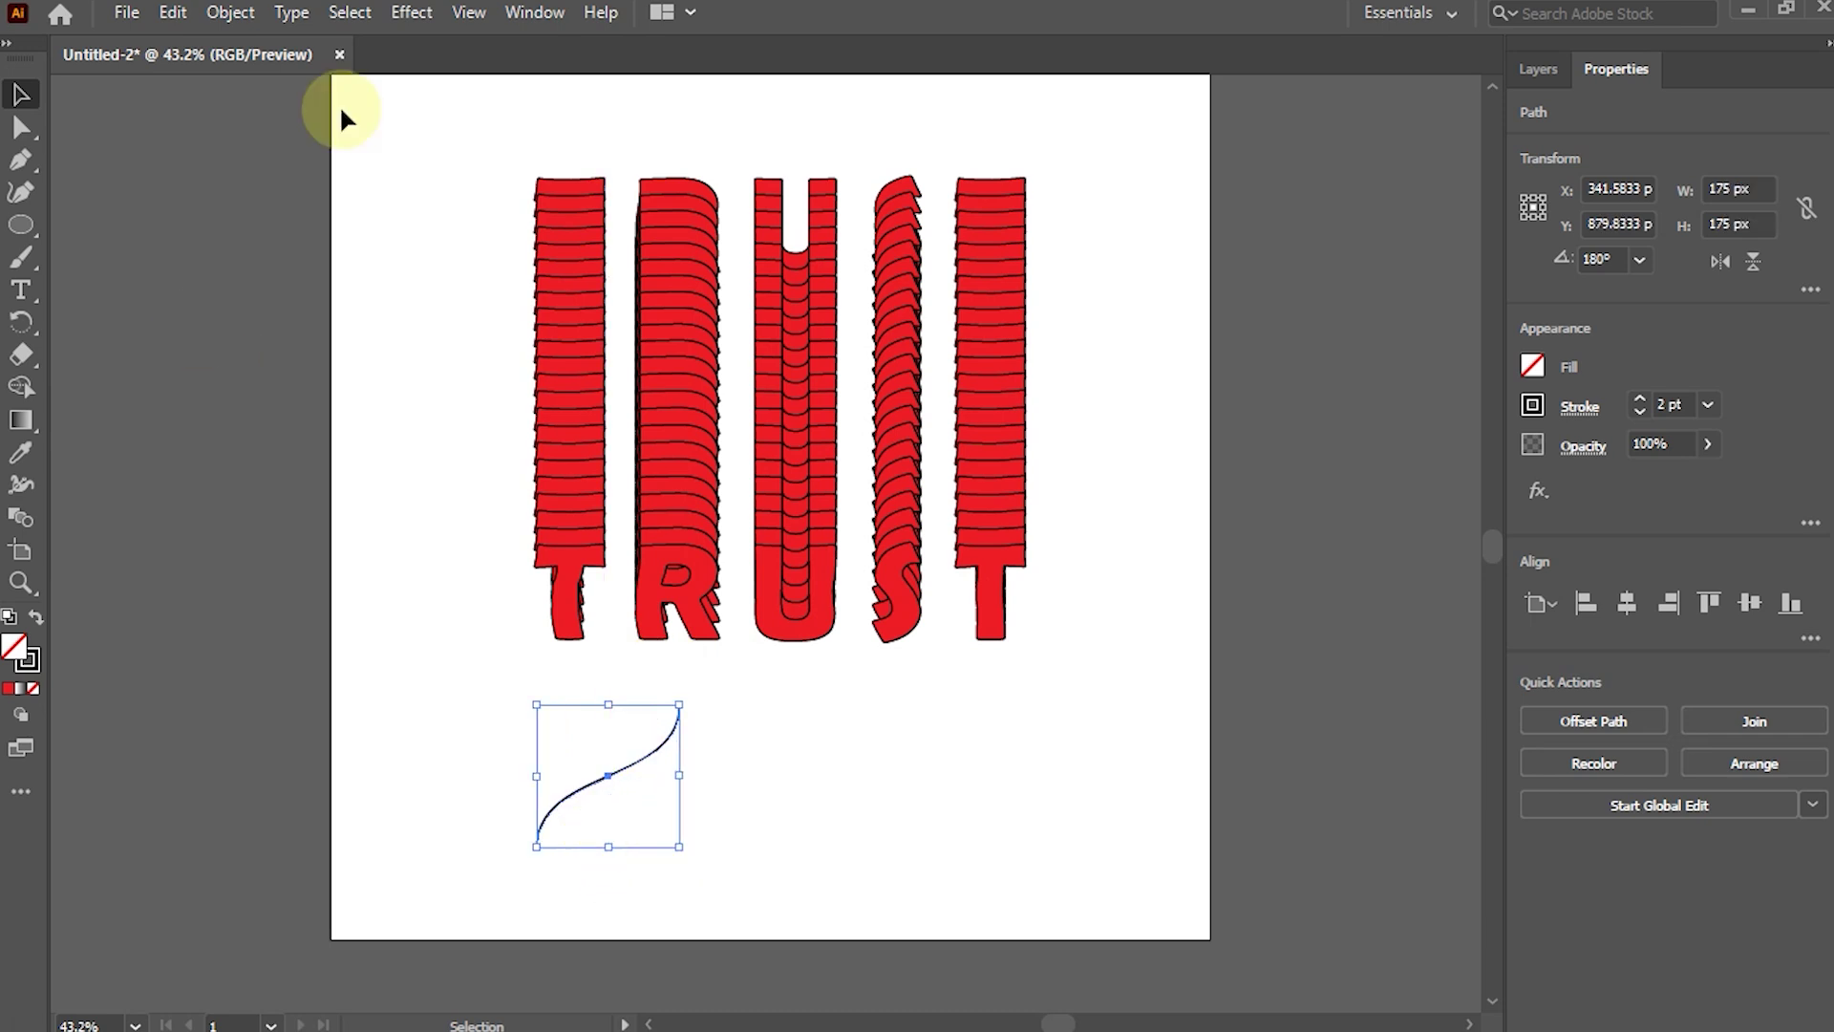
pyautogui.moveTo(1029, 889); pyautogui.dragTo(385, 123)
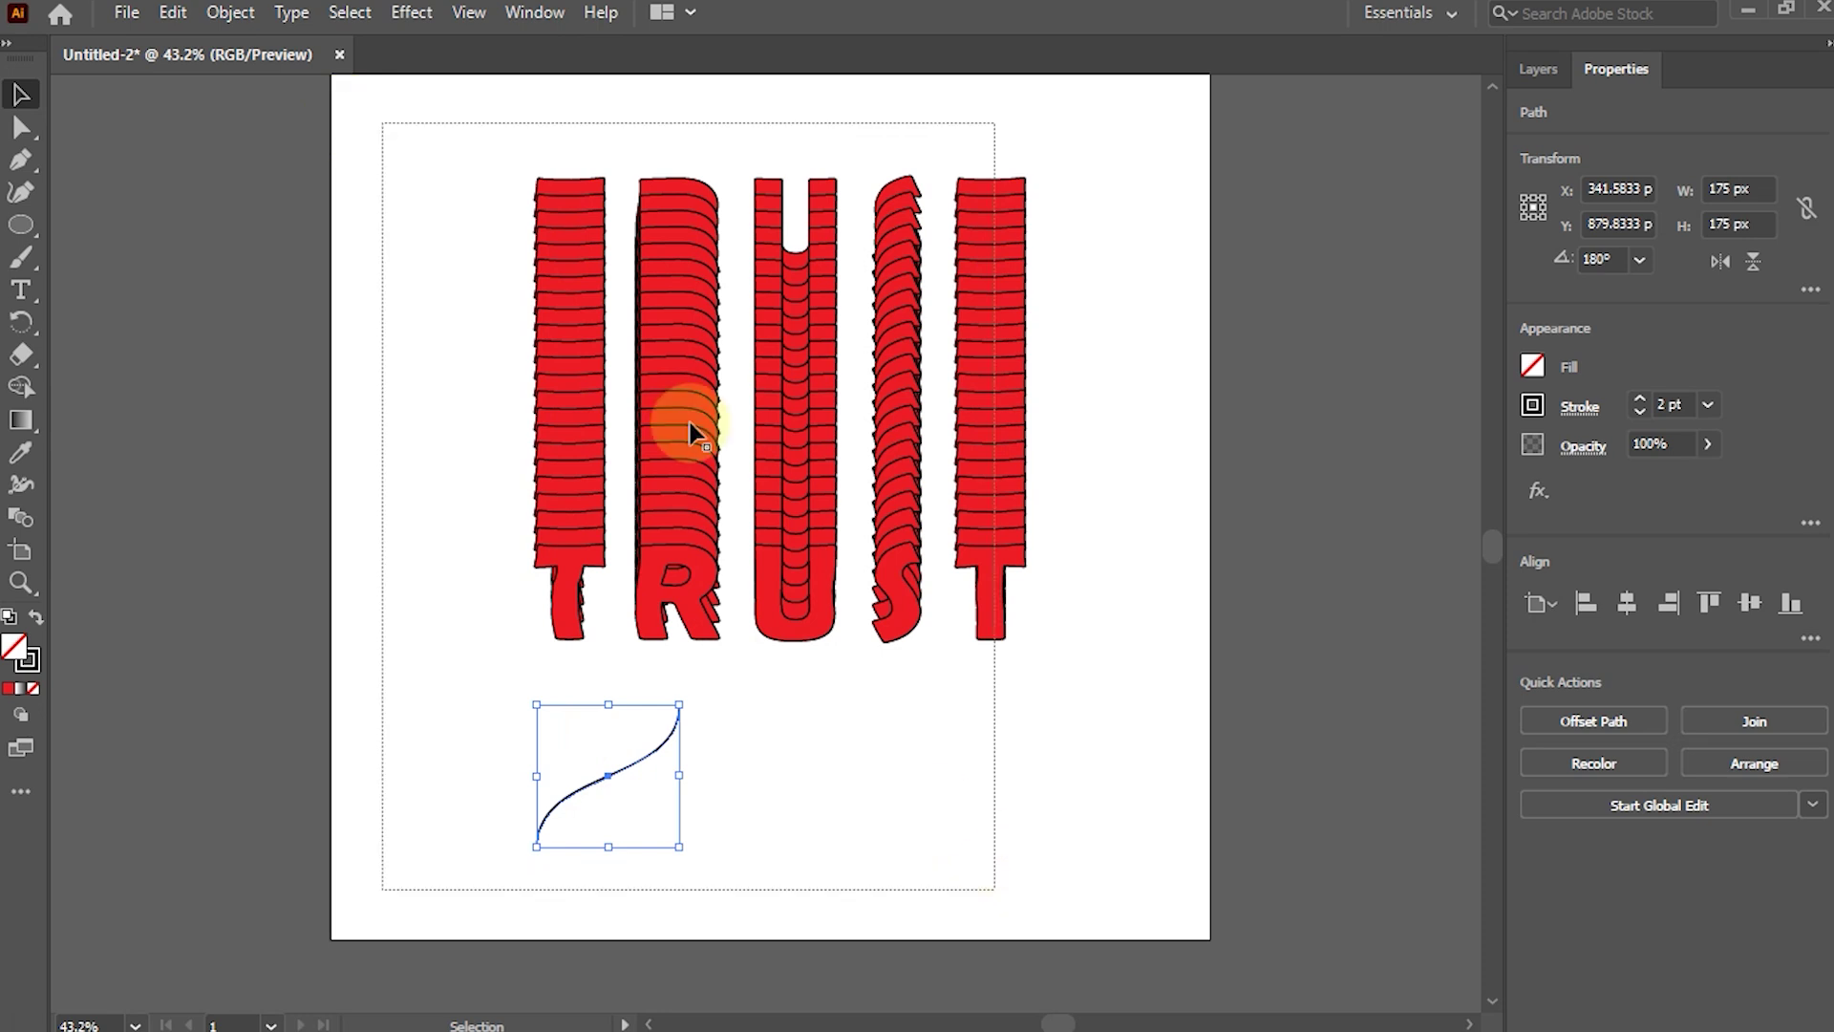
# Use Object > Blend > Replace Spine to bend TRUST along the S-curve, then move it up the page.
pyautogui.click(230, 13)
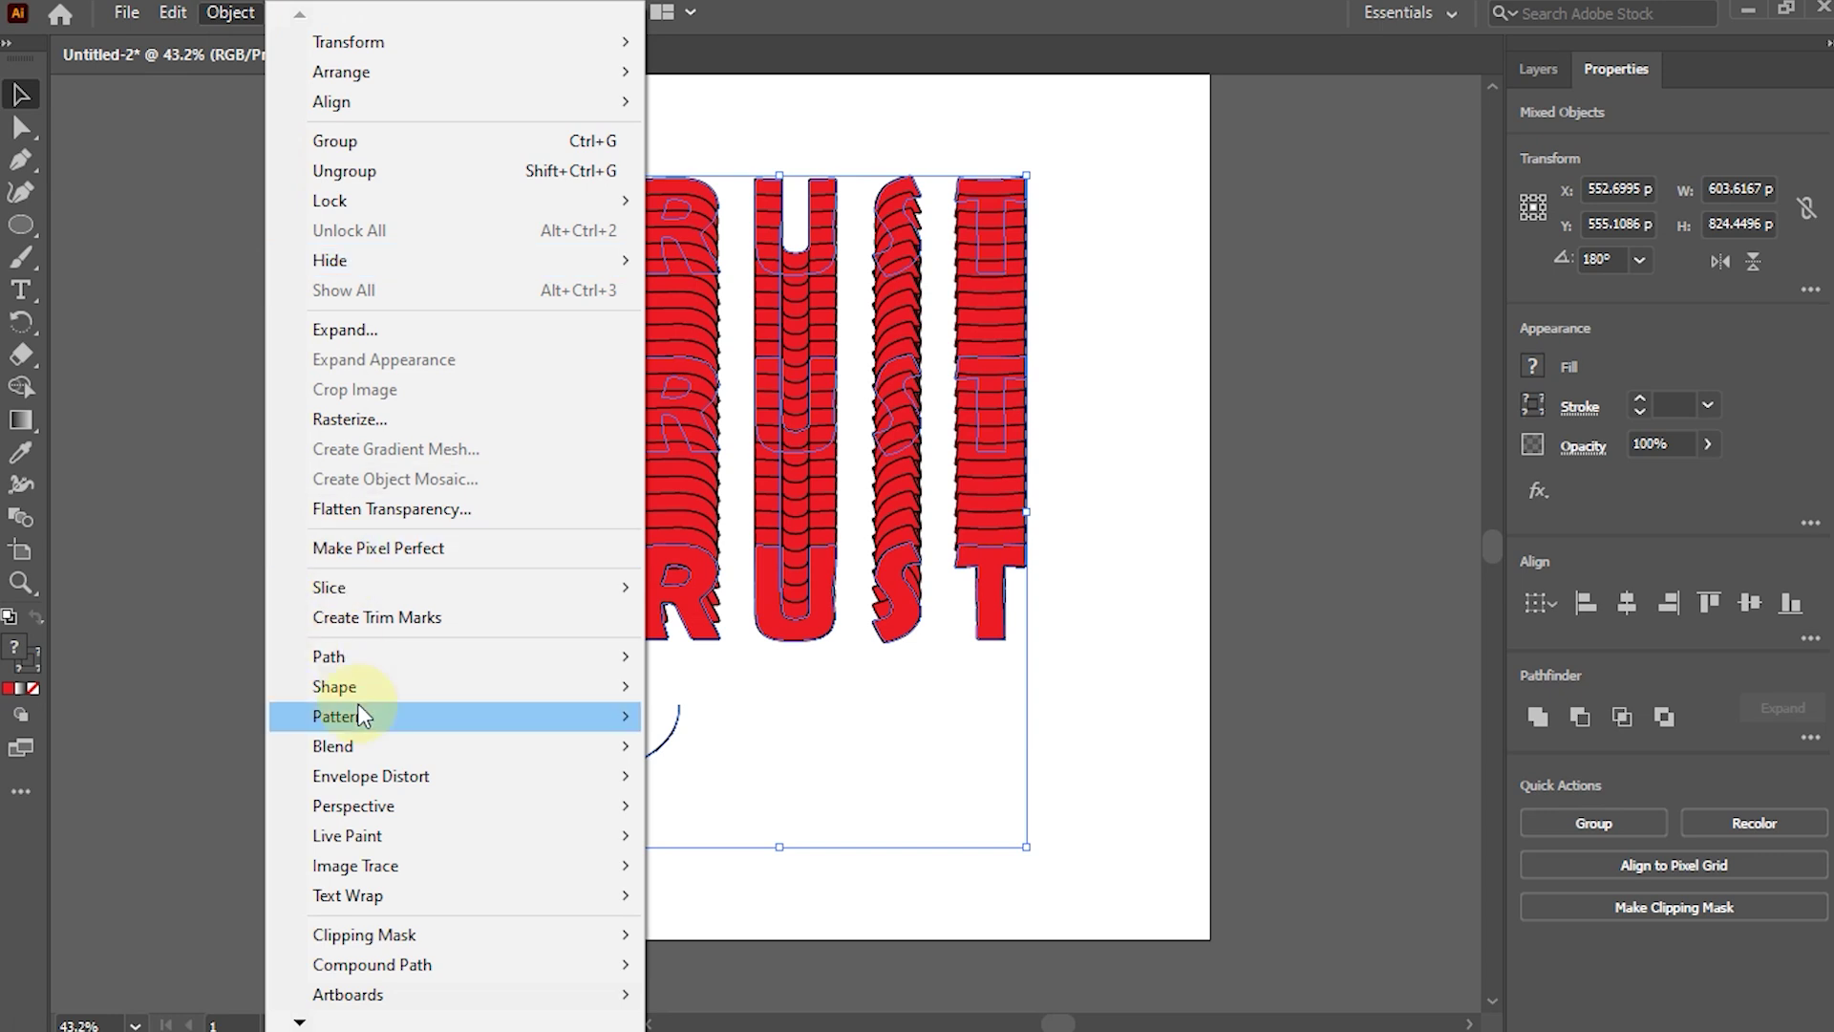
pyautogui.moveTo(333, 745)
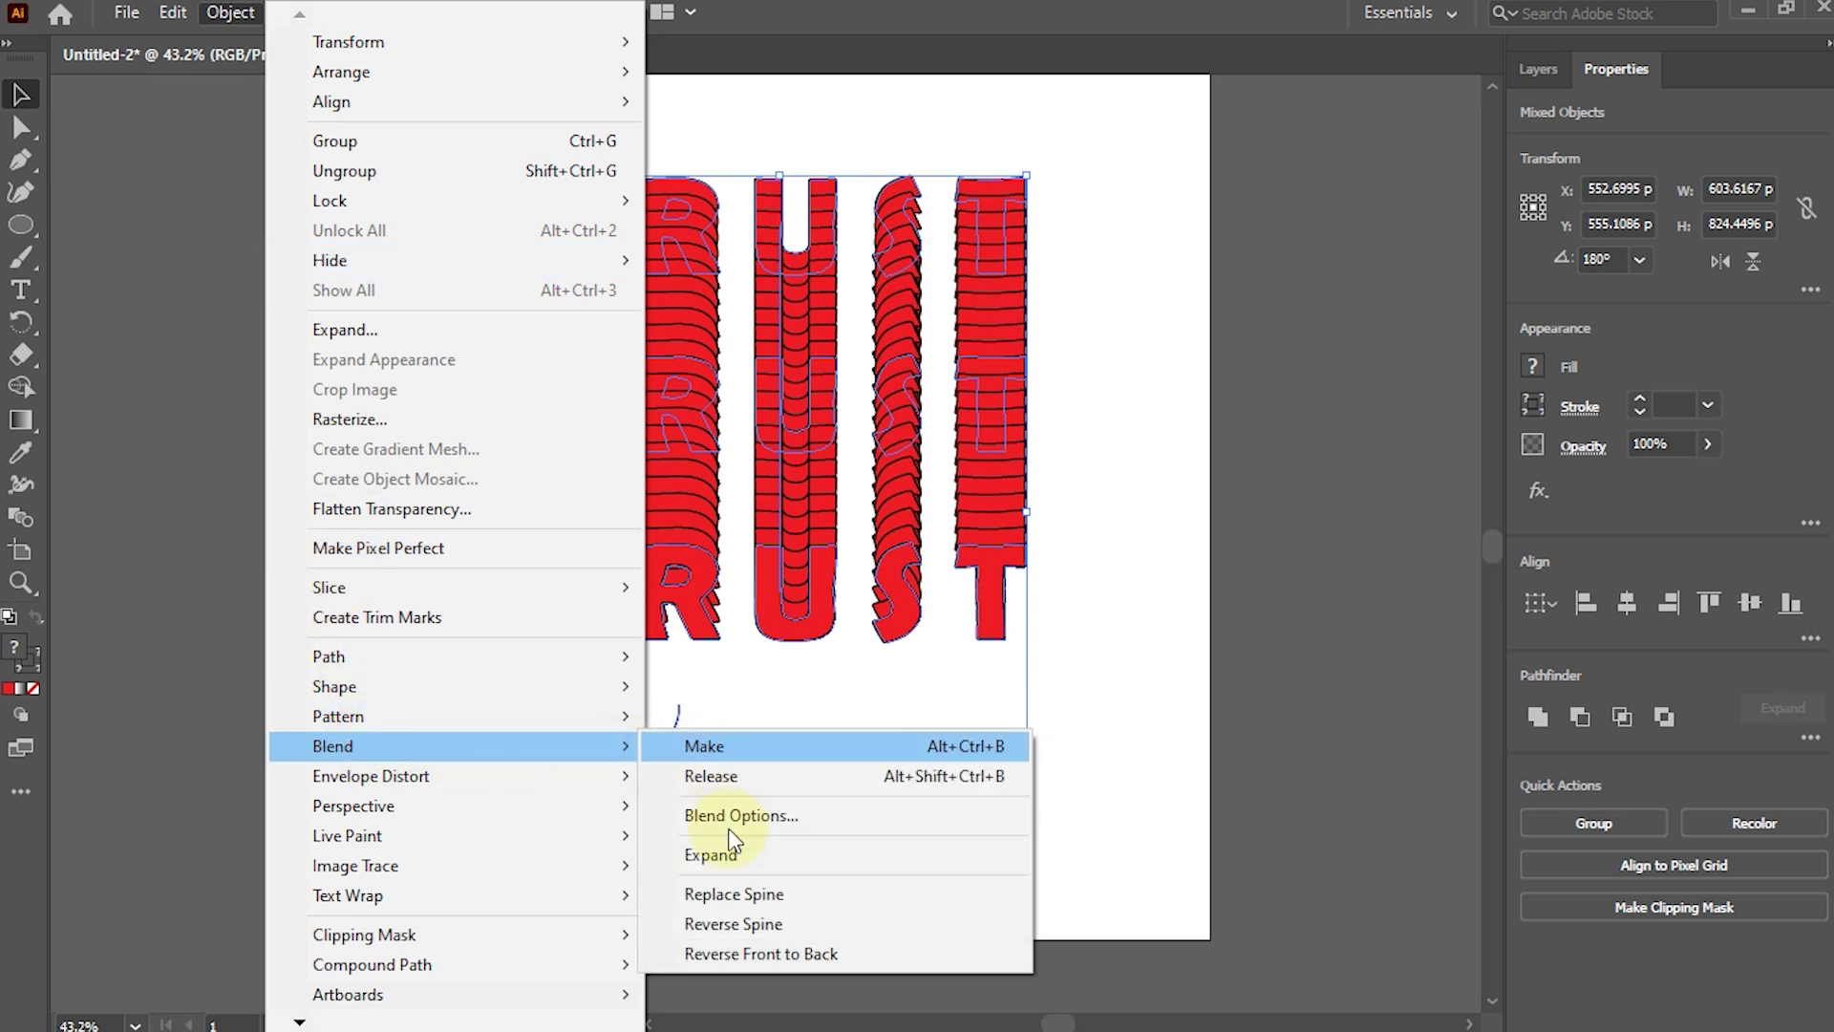
pyautogui.click(715, 895)
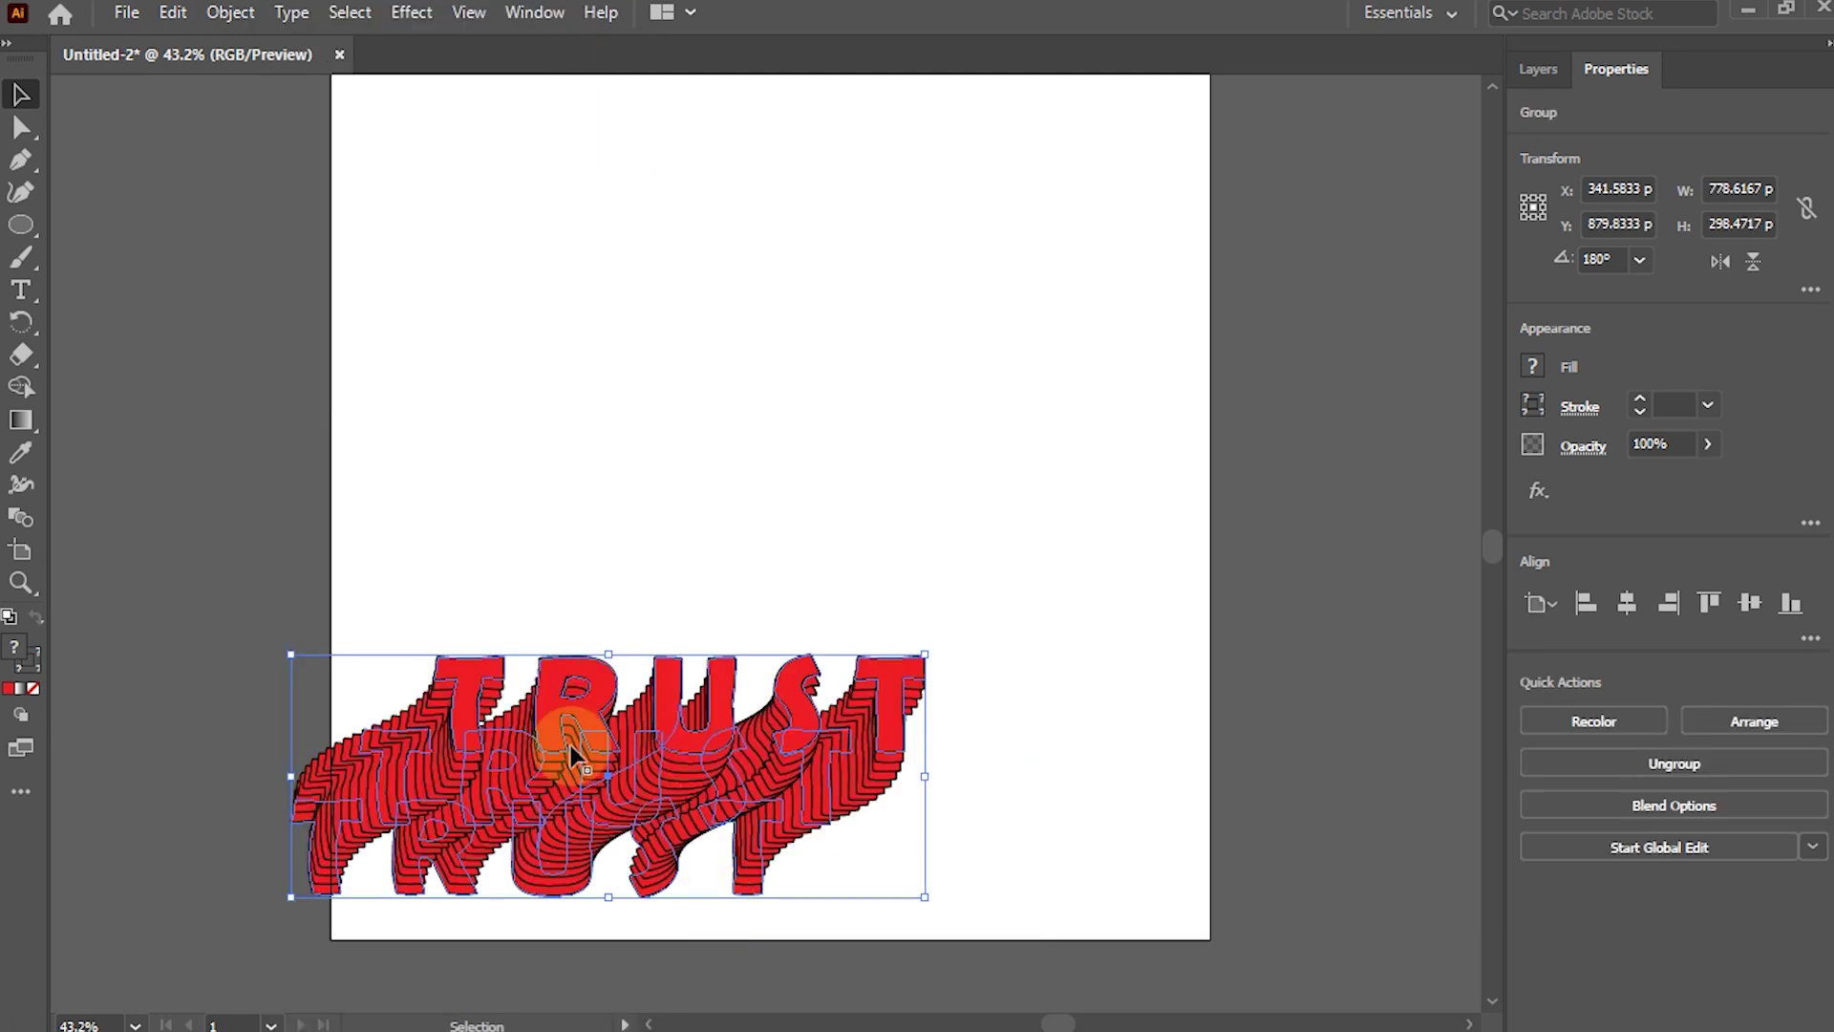
pyautogui.moveTo(563, 713); pyautogui.dragTo(696, 353)
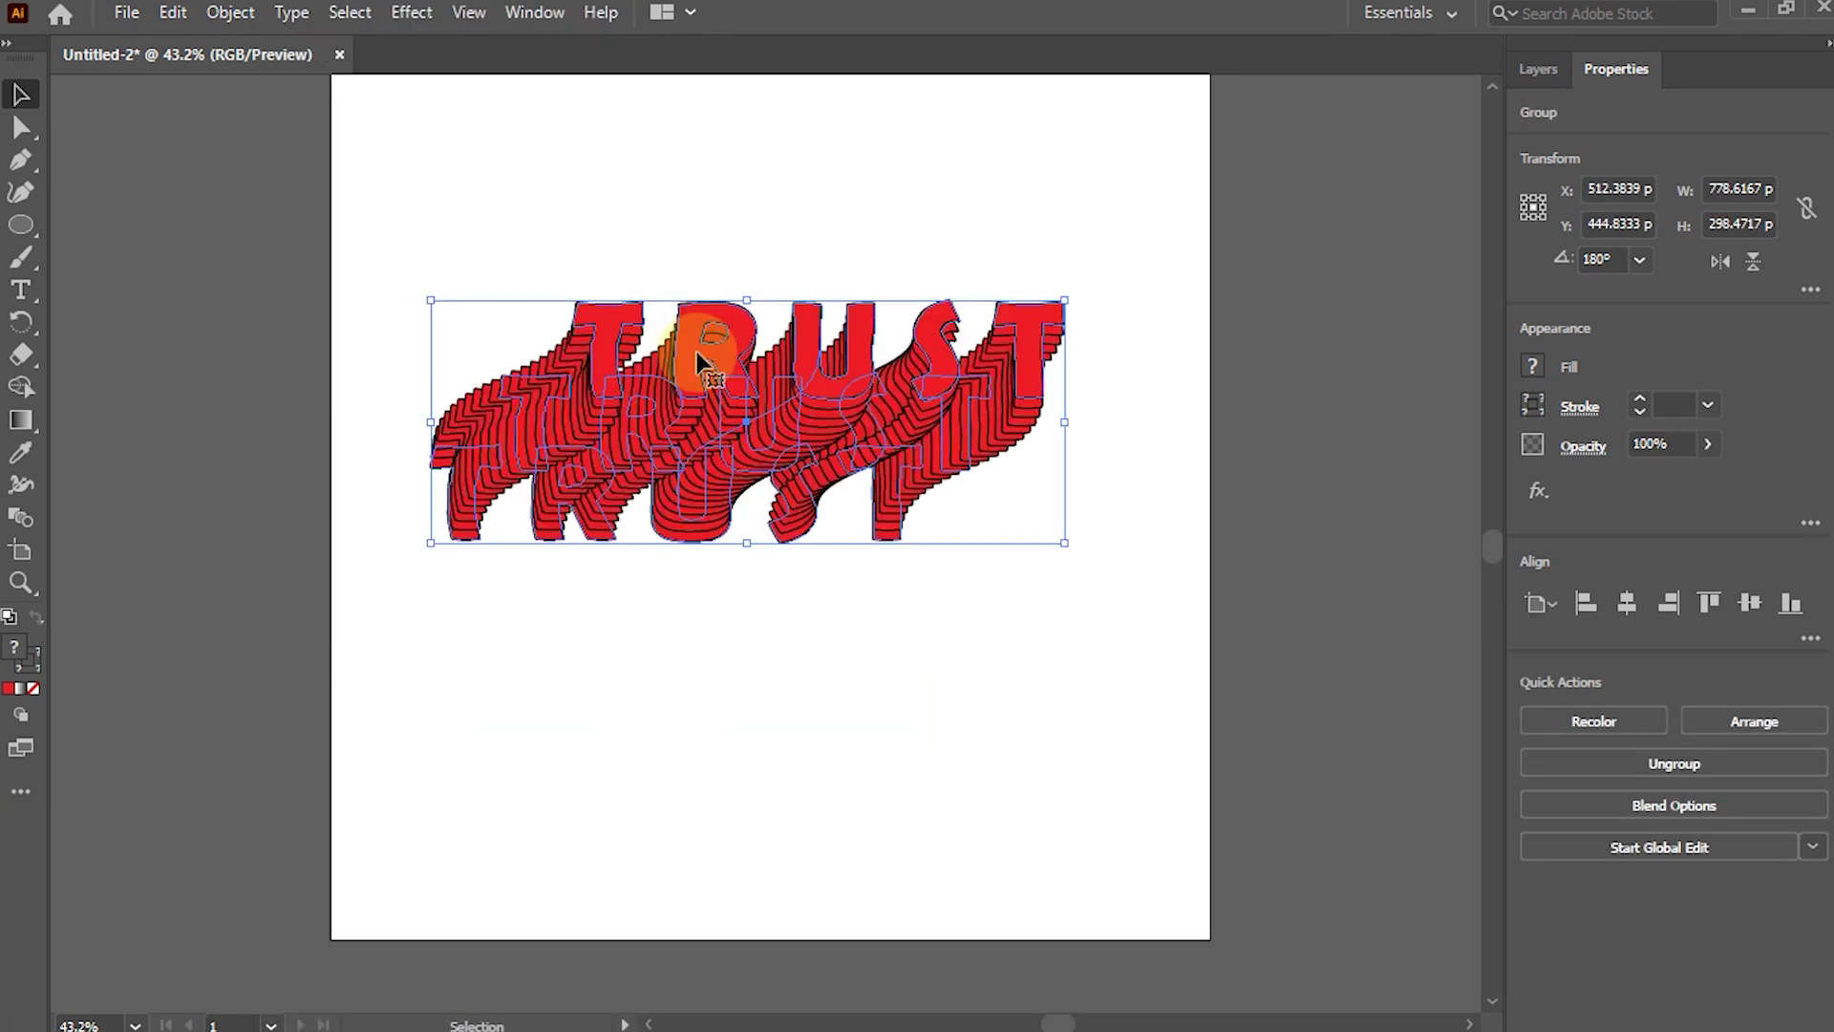
# Switch to the Essentials Classic workspace and collapse the floating Layers list.
pyautogui.click(1457, 15)
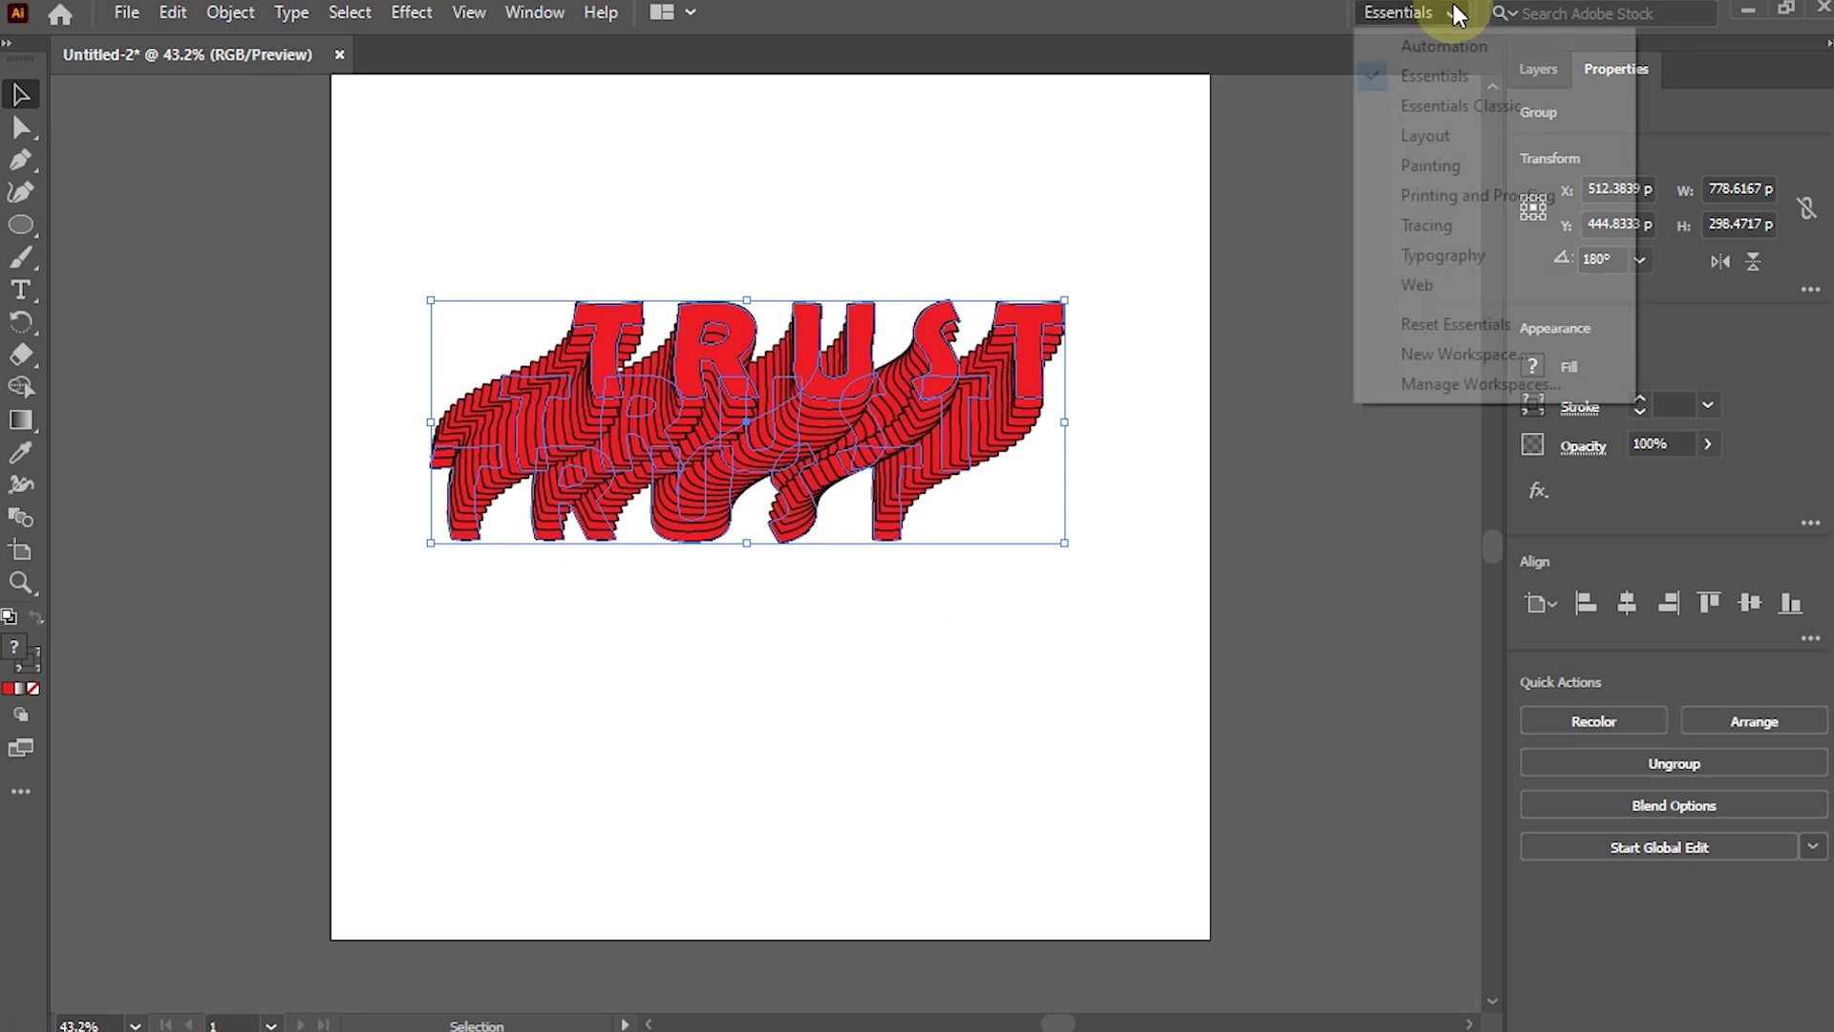
pyautogui.click(1162, 320)
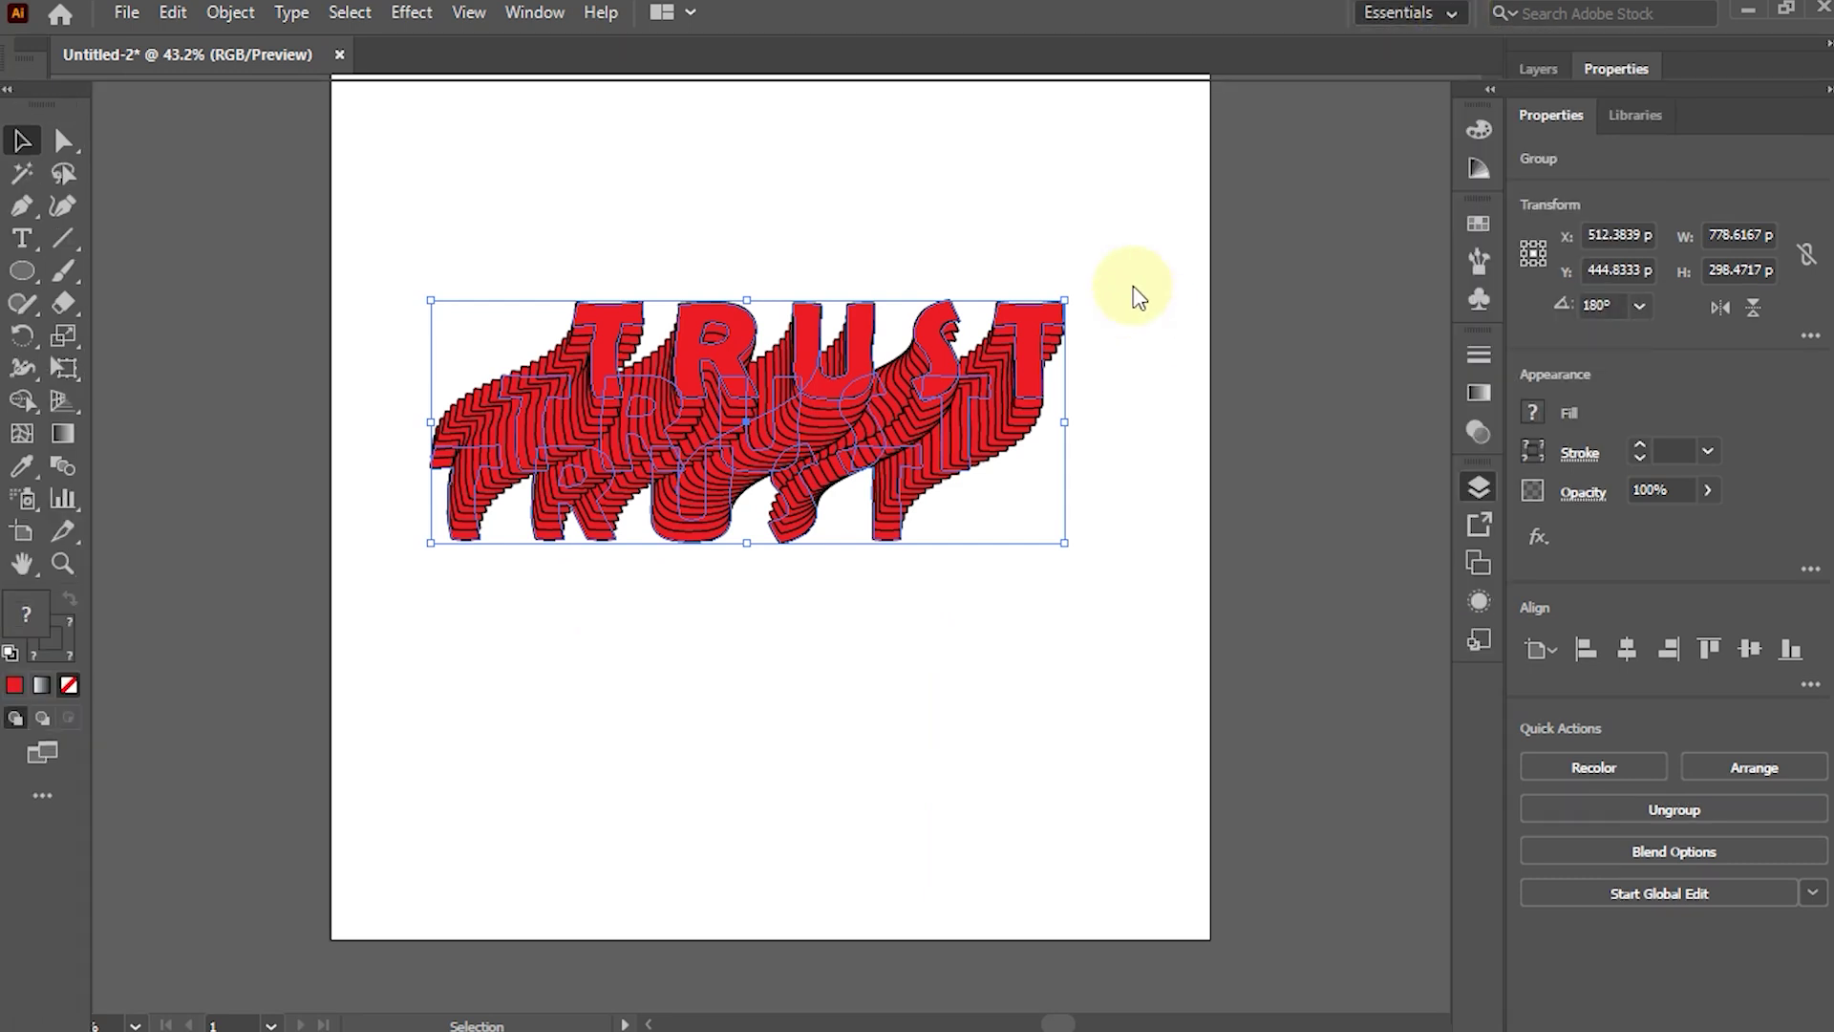
pyautogui.click(1401, 478)
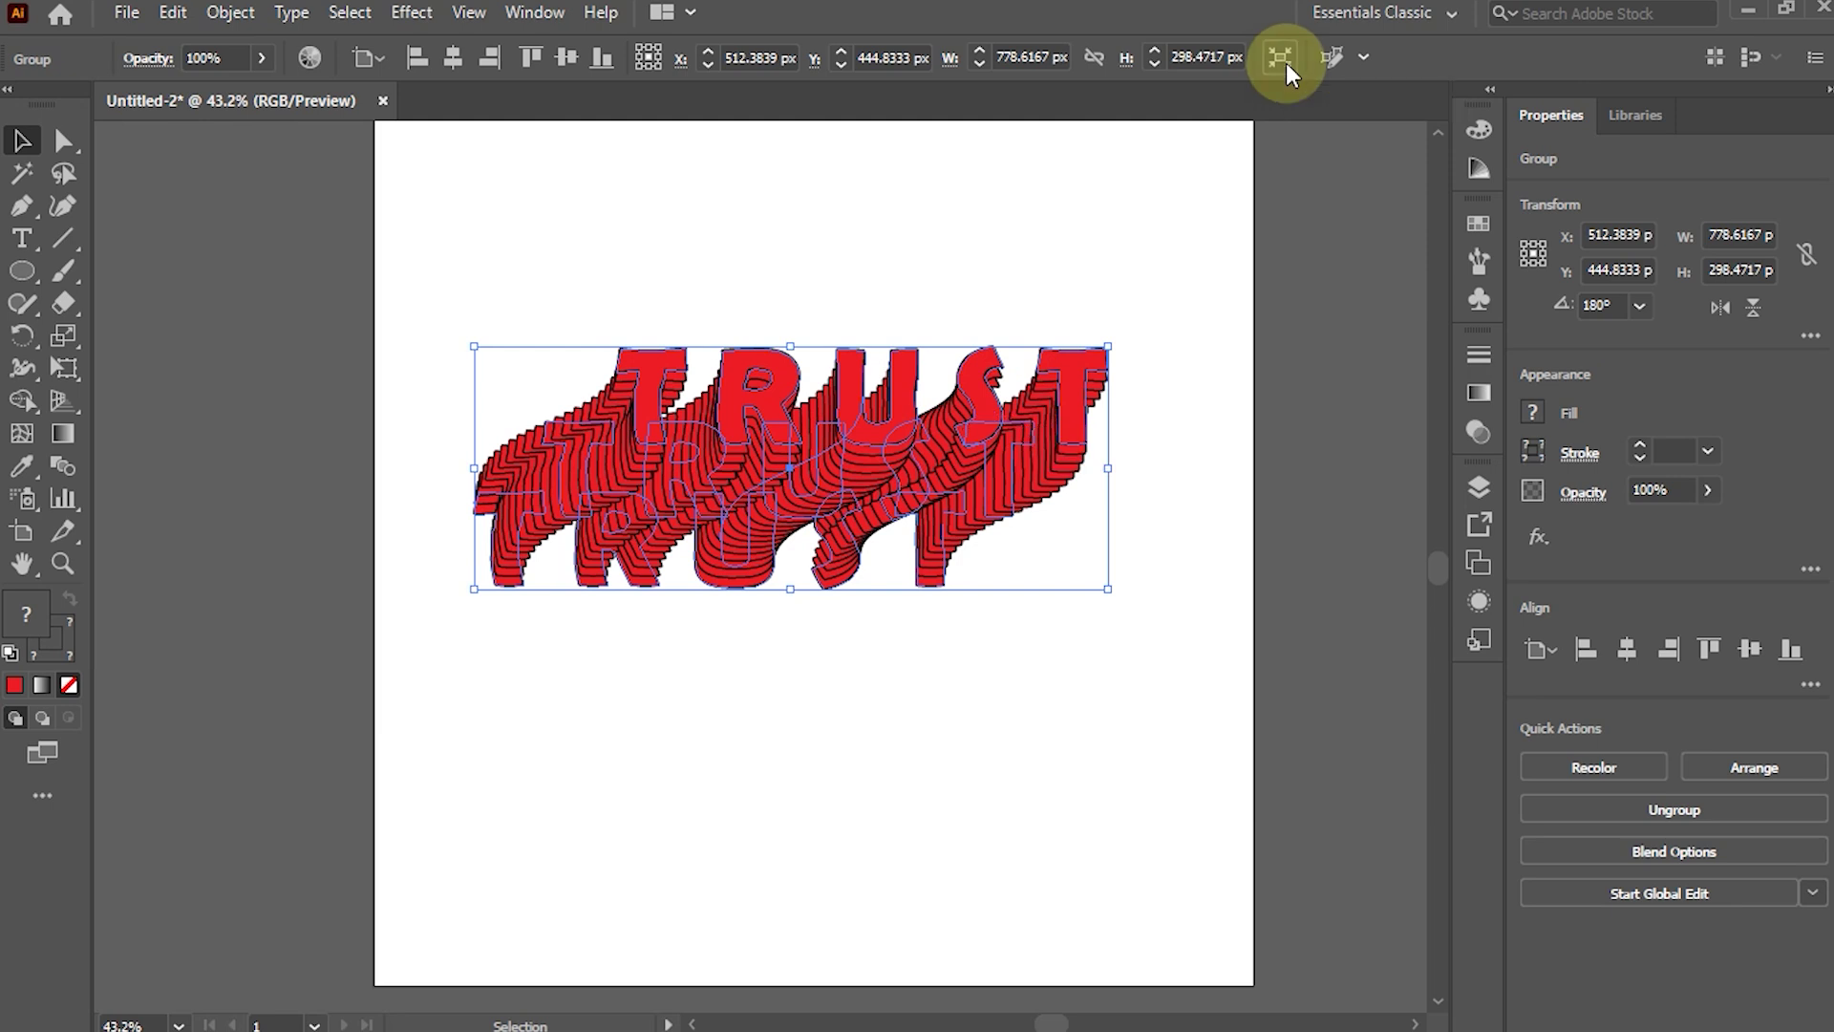
pyautogui.click(1279, 58)
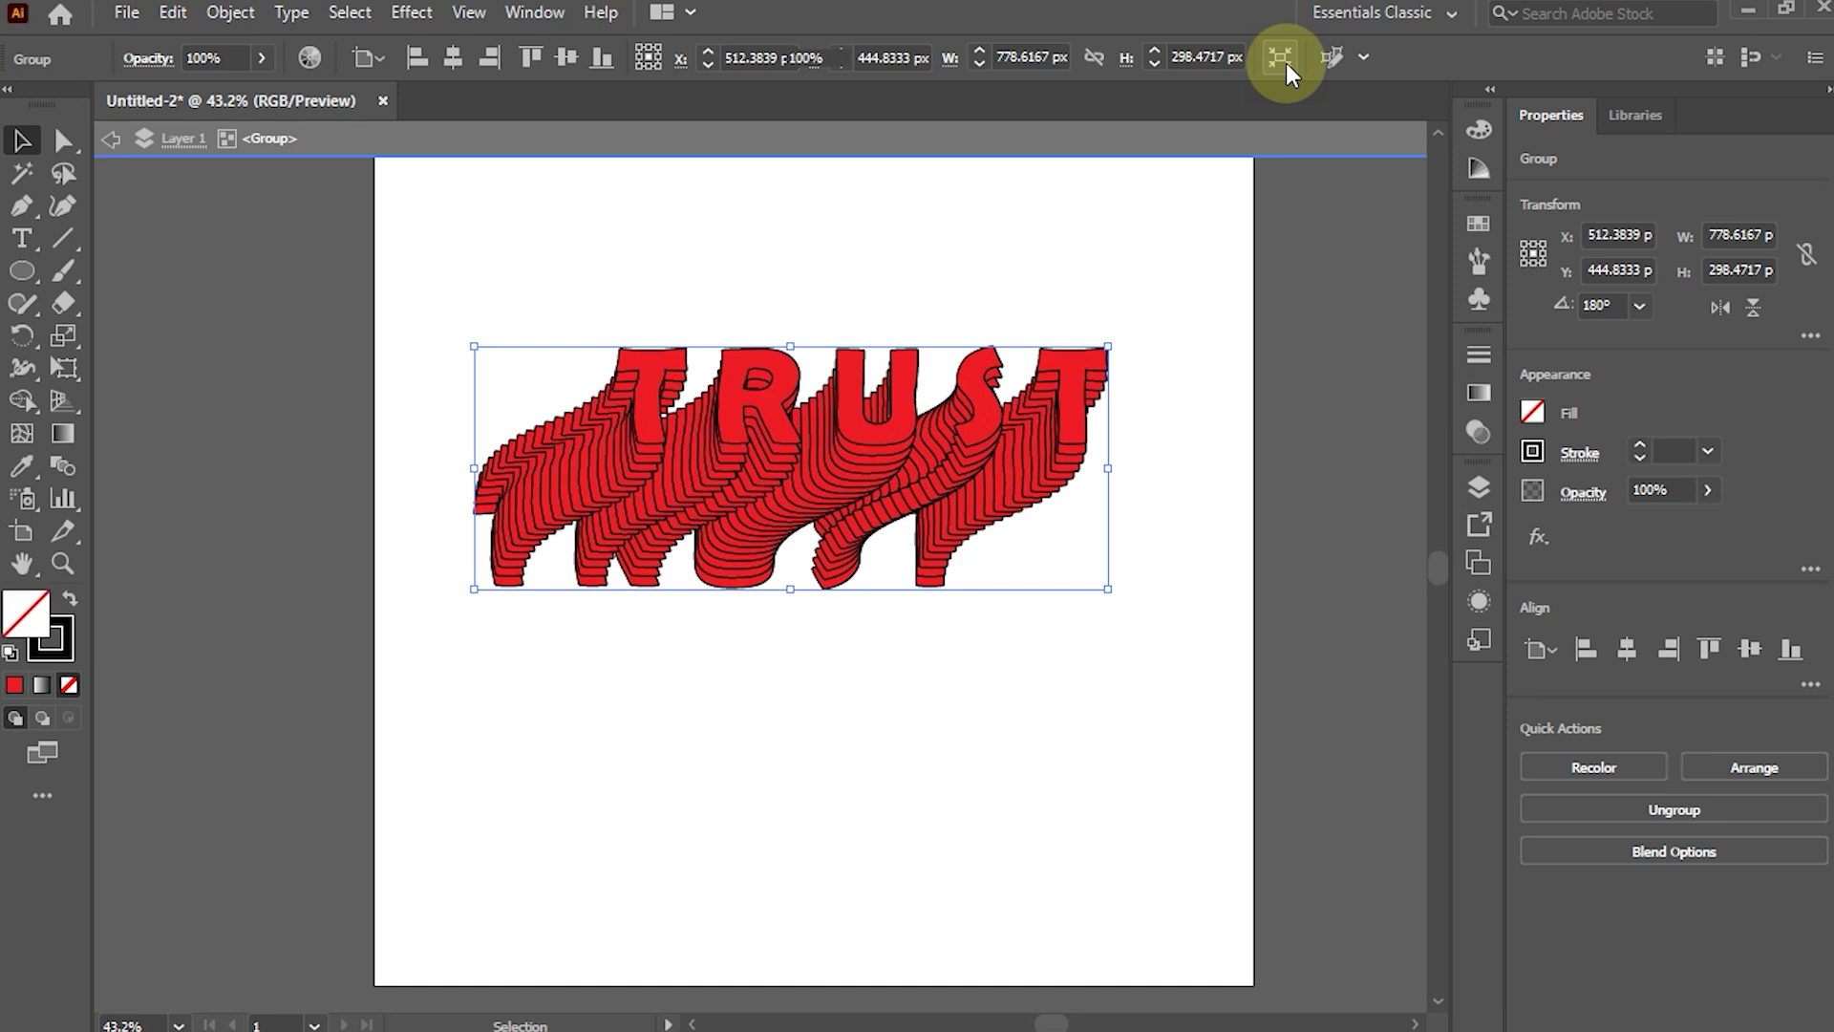
# Select the TRUST blend and expand its Group and Blend sublayers in the Layers panel.
pyautogui.click(964, 393)
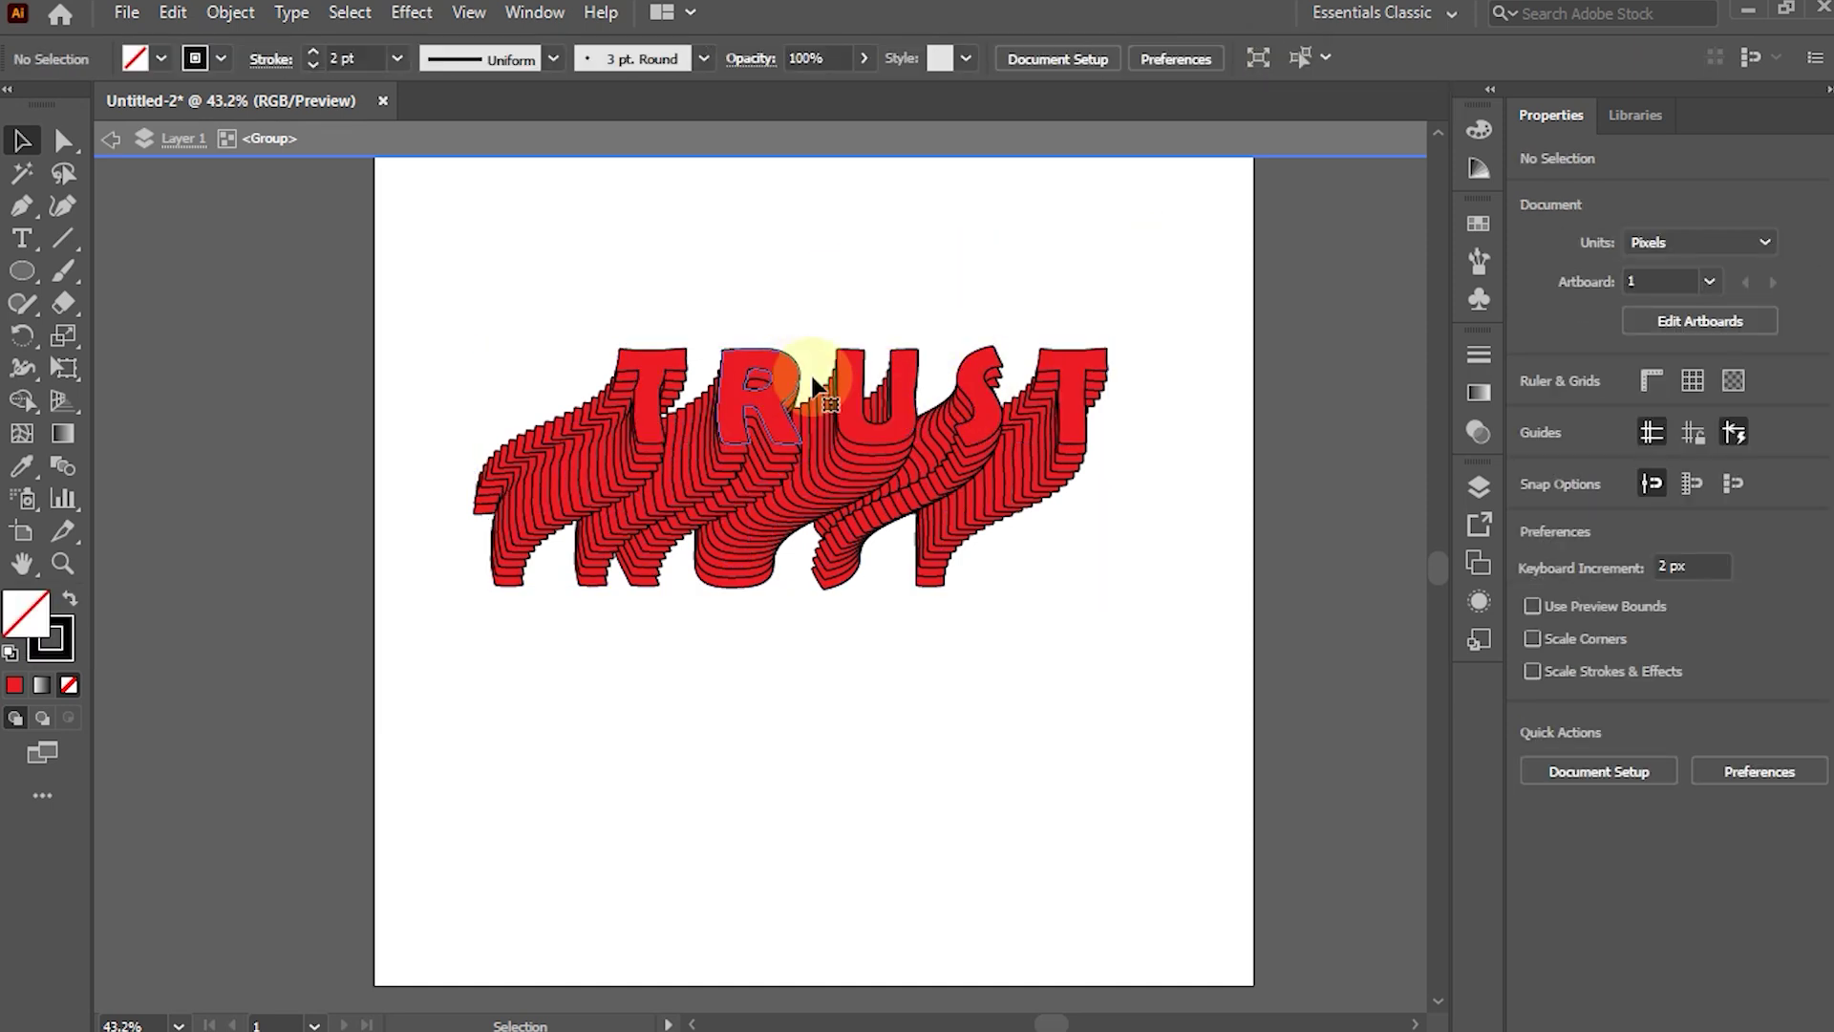
pyautogui.click(798, 384)
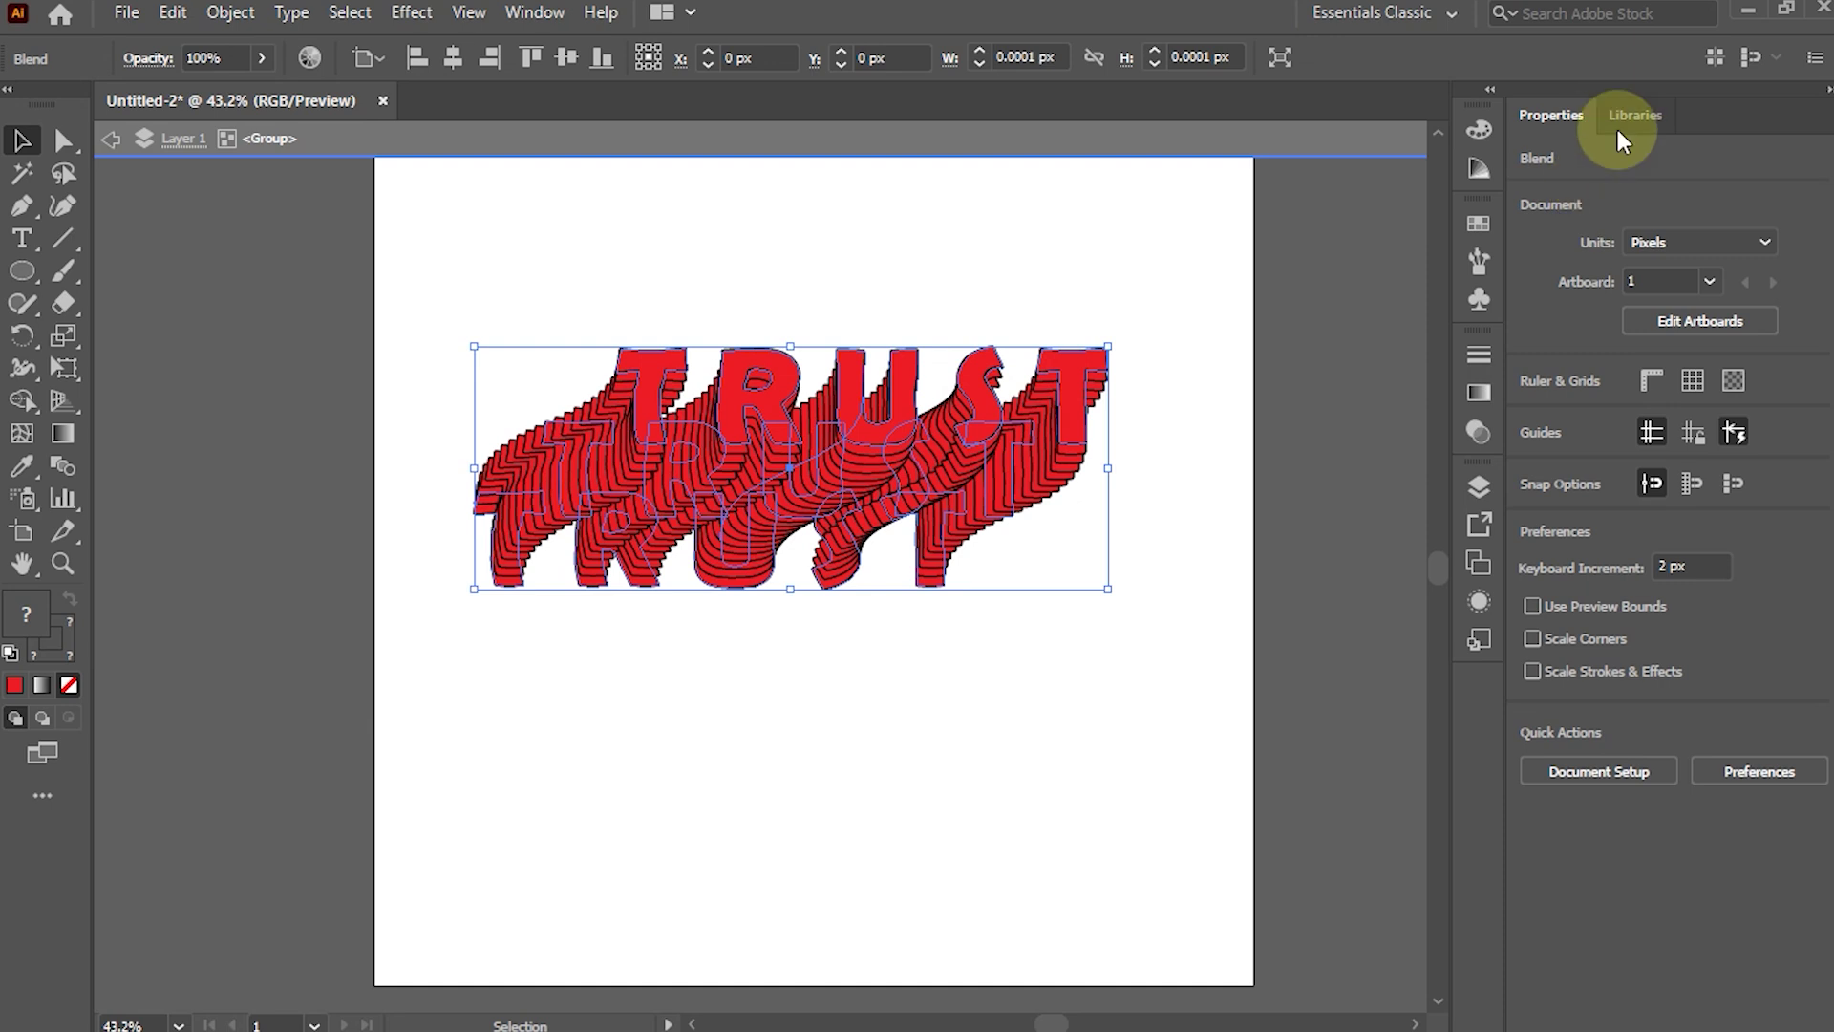
pyautogui.click(1480, 493)
pyautogui.click(1240, 547)
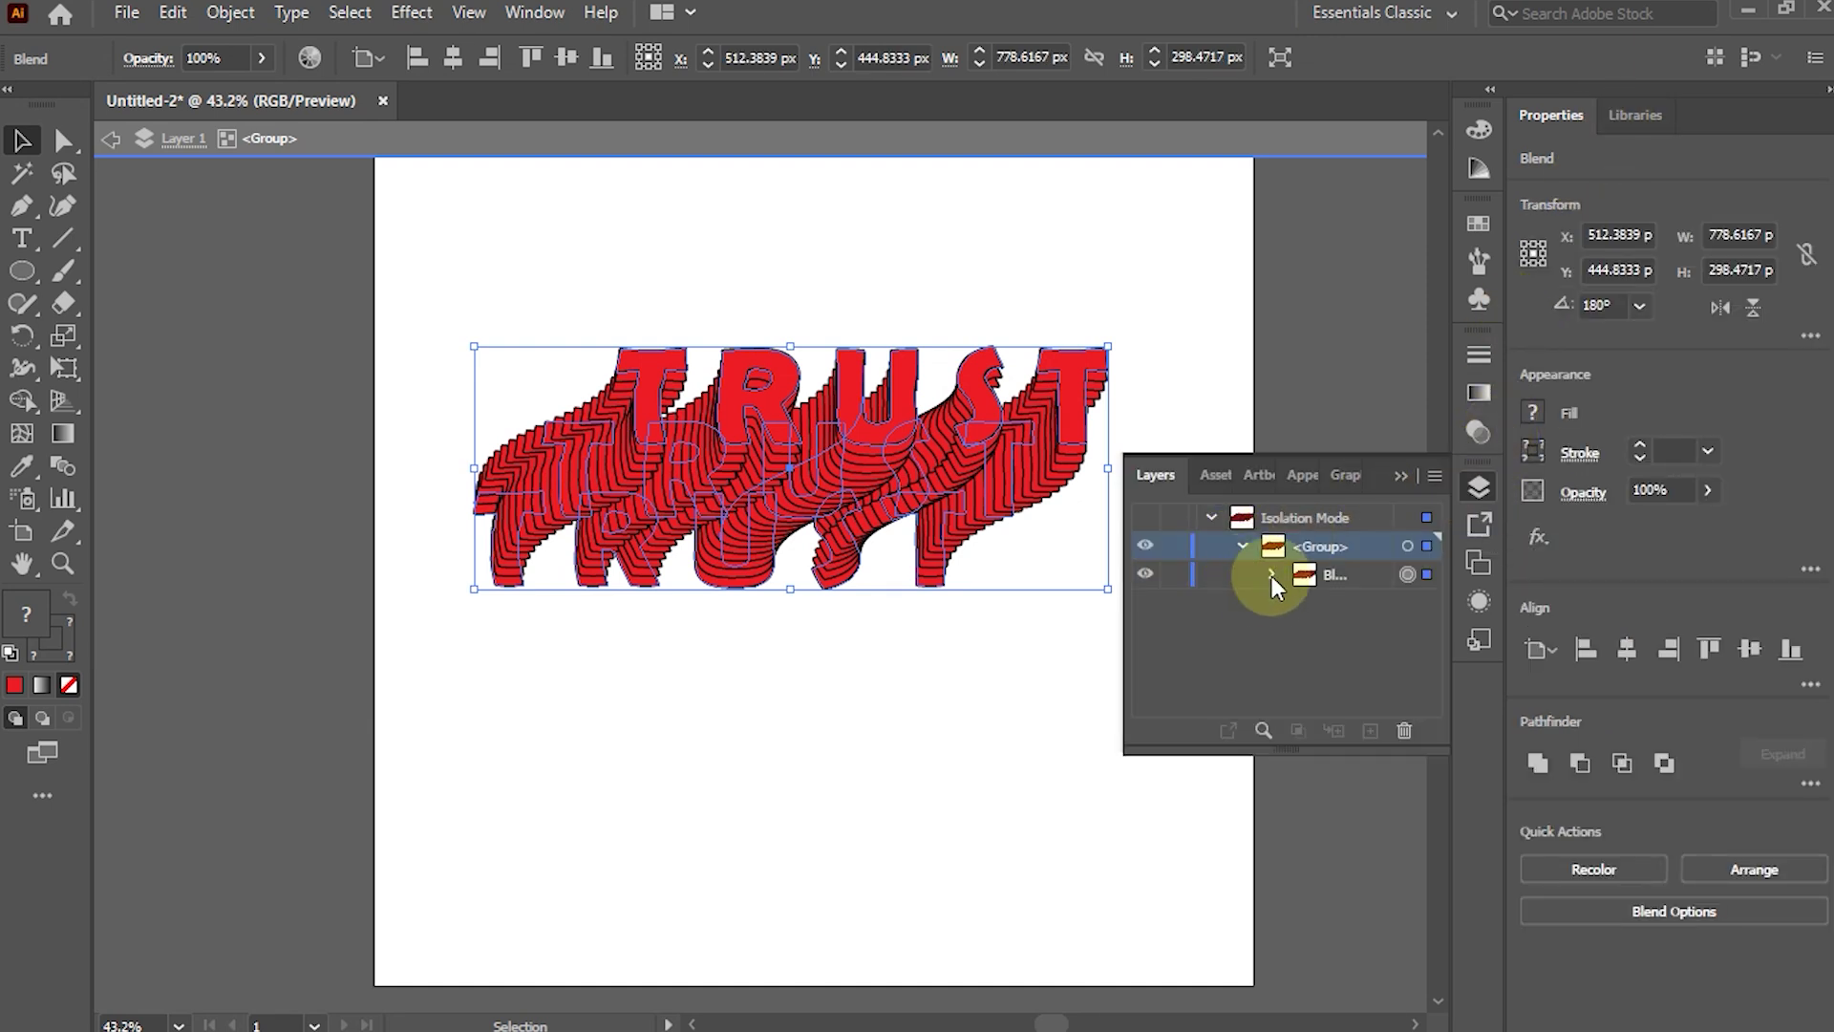
pyautogui.click(1274, 573)
# Fill the middle TRUST layer of the blend with orange.
pyautogui.click(1407, 632)
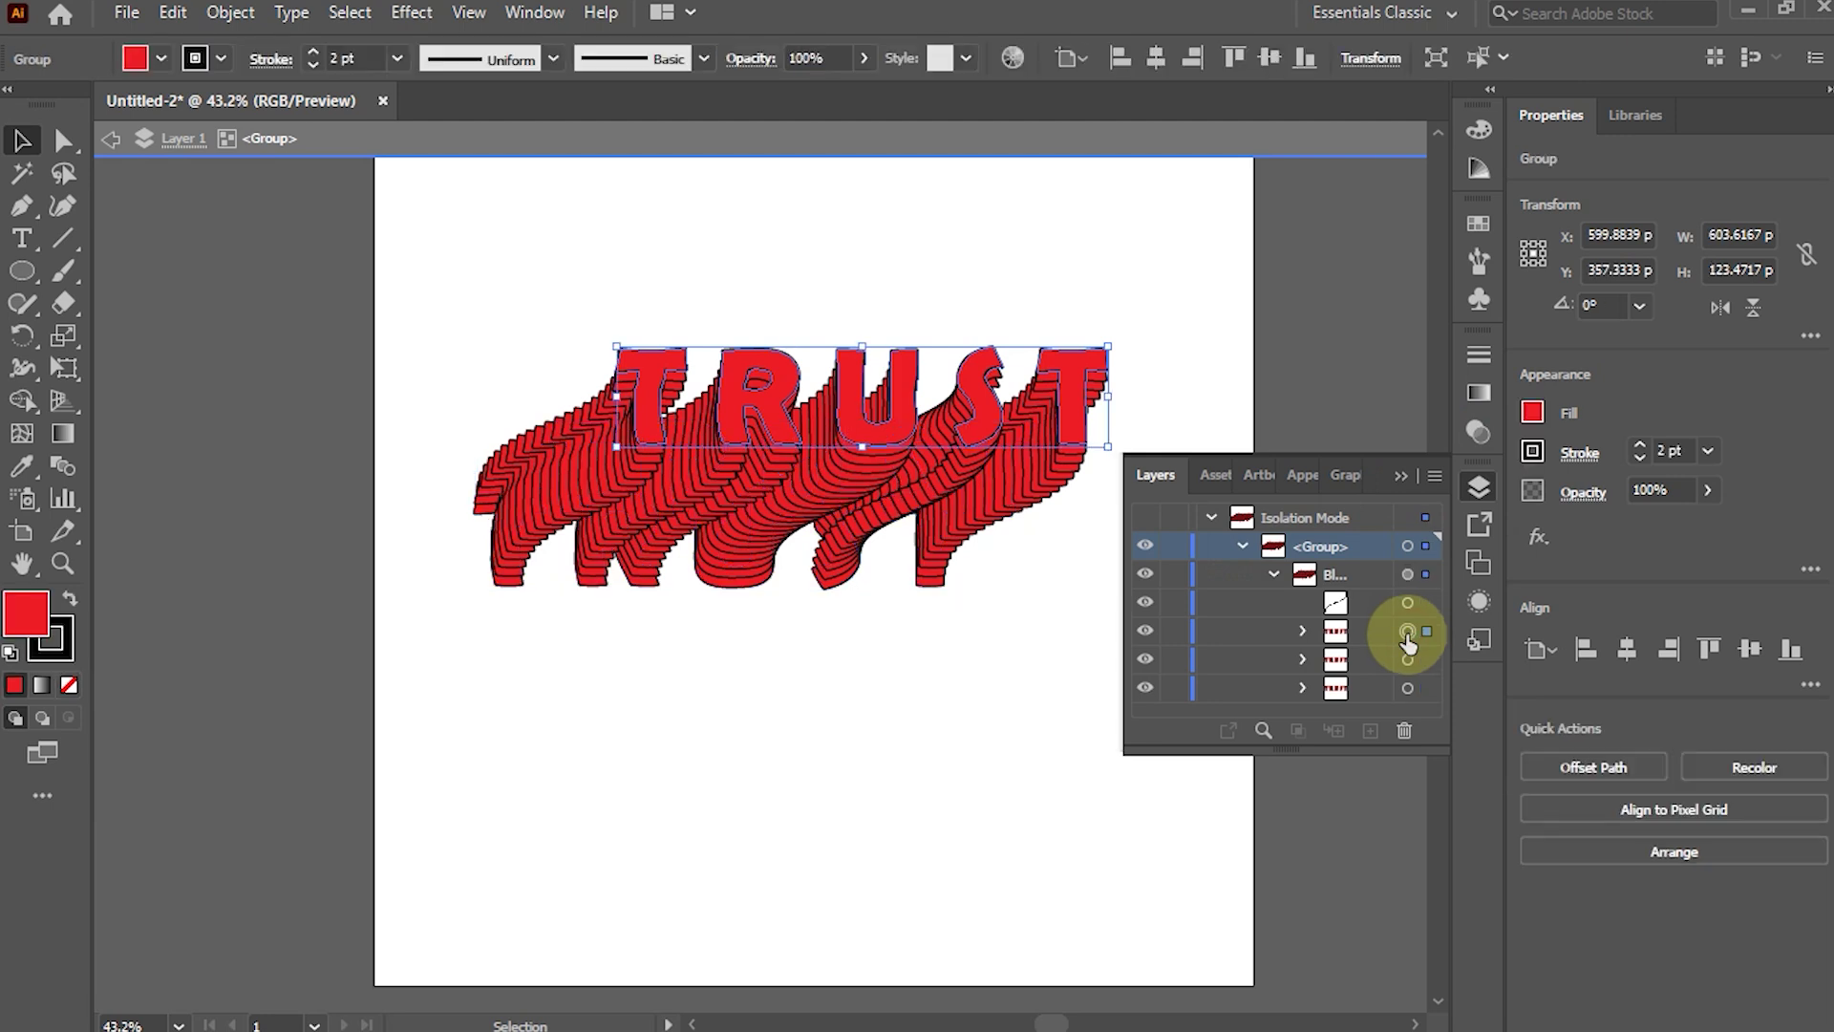
pyautogui.click(1530, 411)
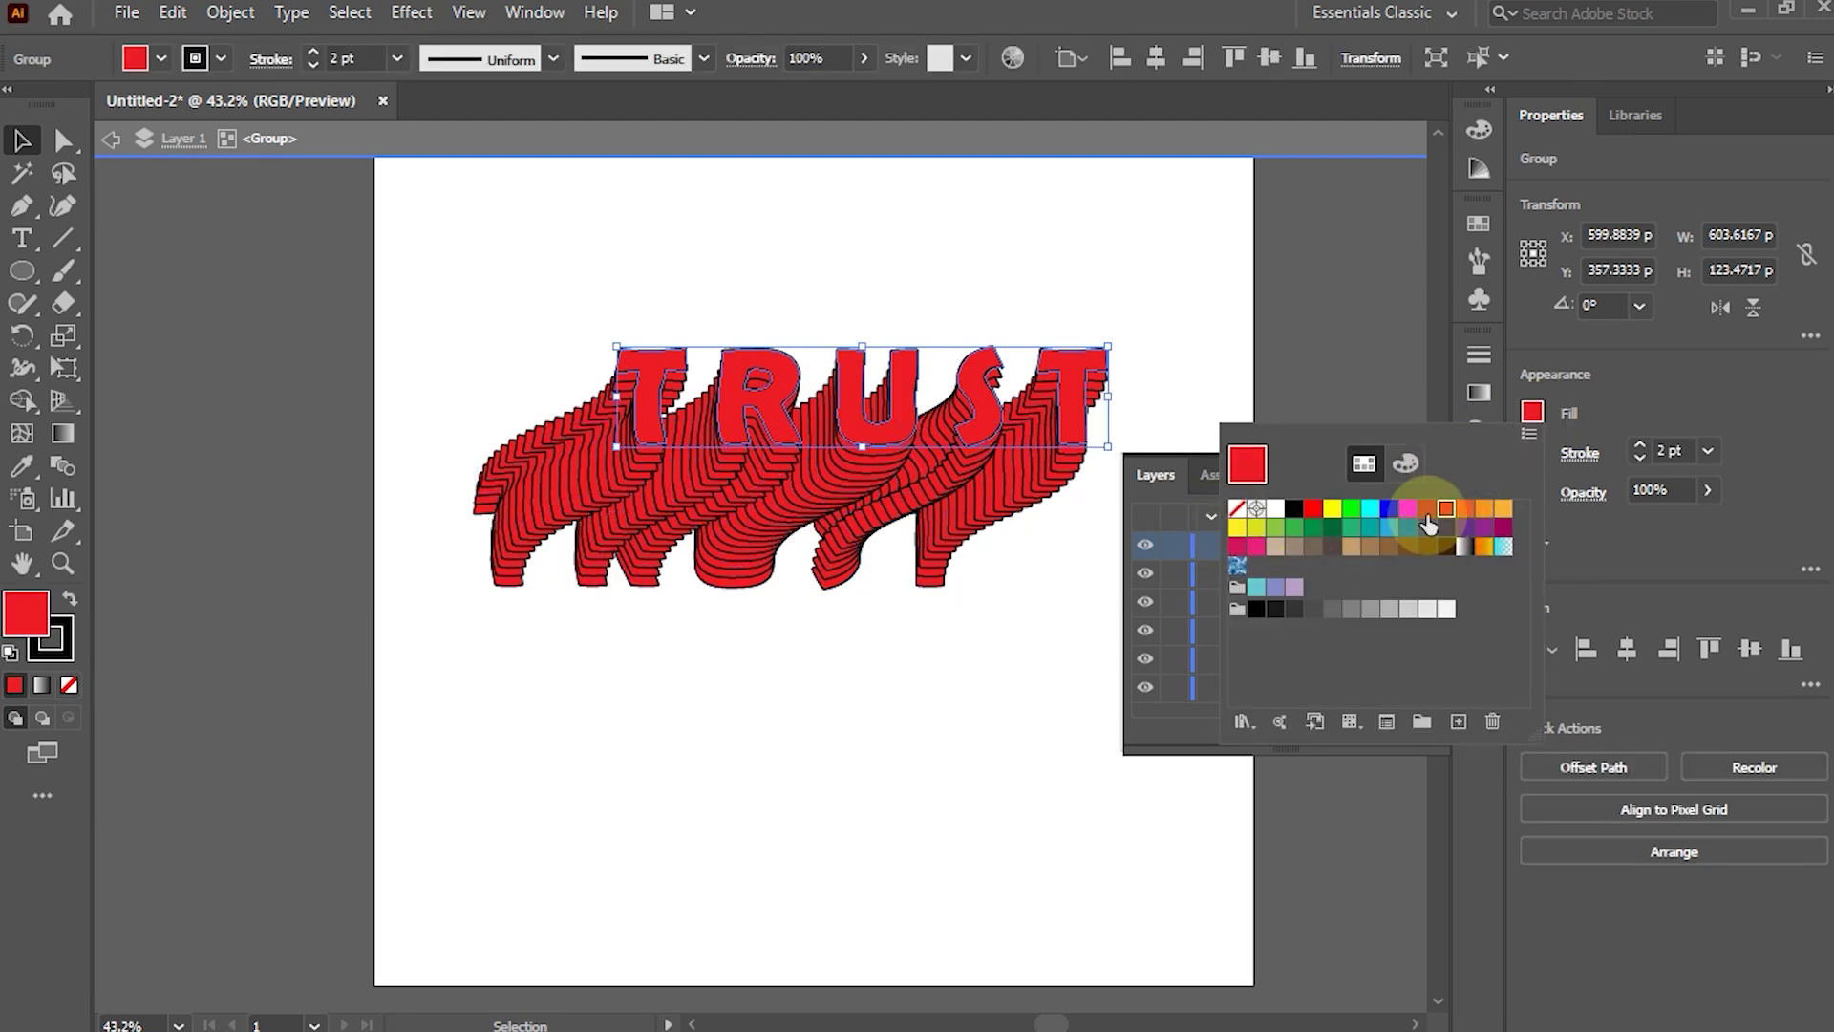
pyautogui.click(1408, 659)
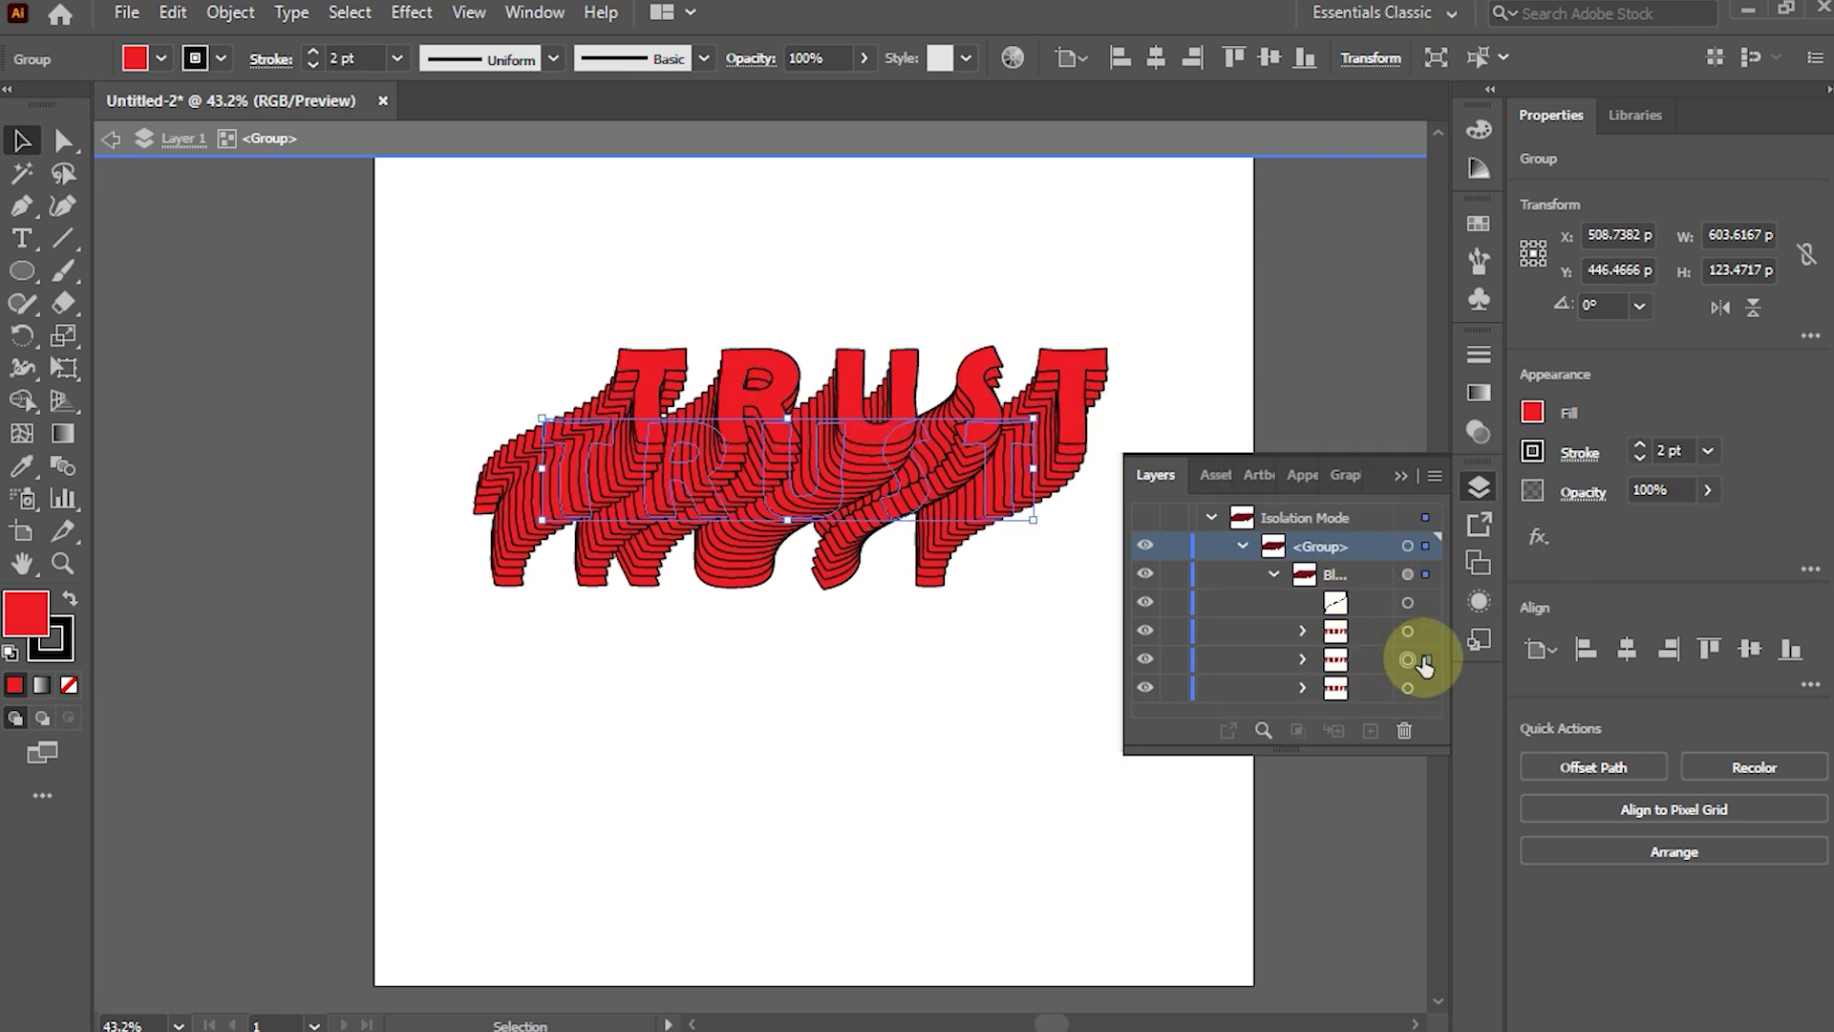
pyautogui.click(1532, 416)
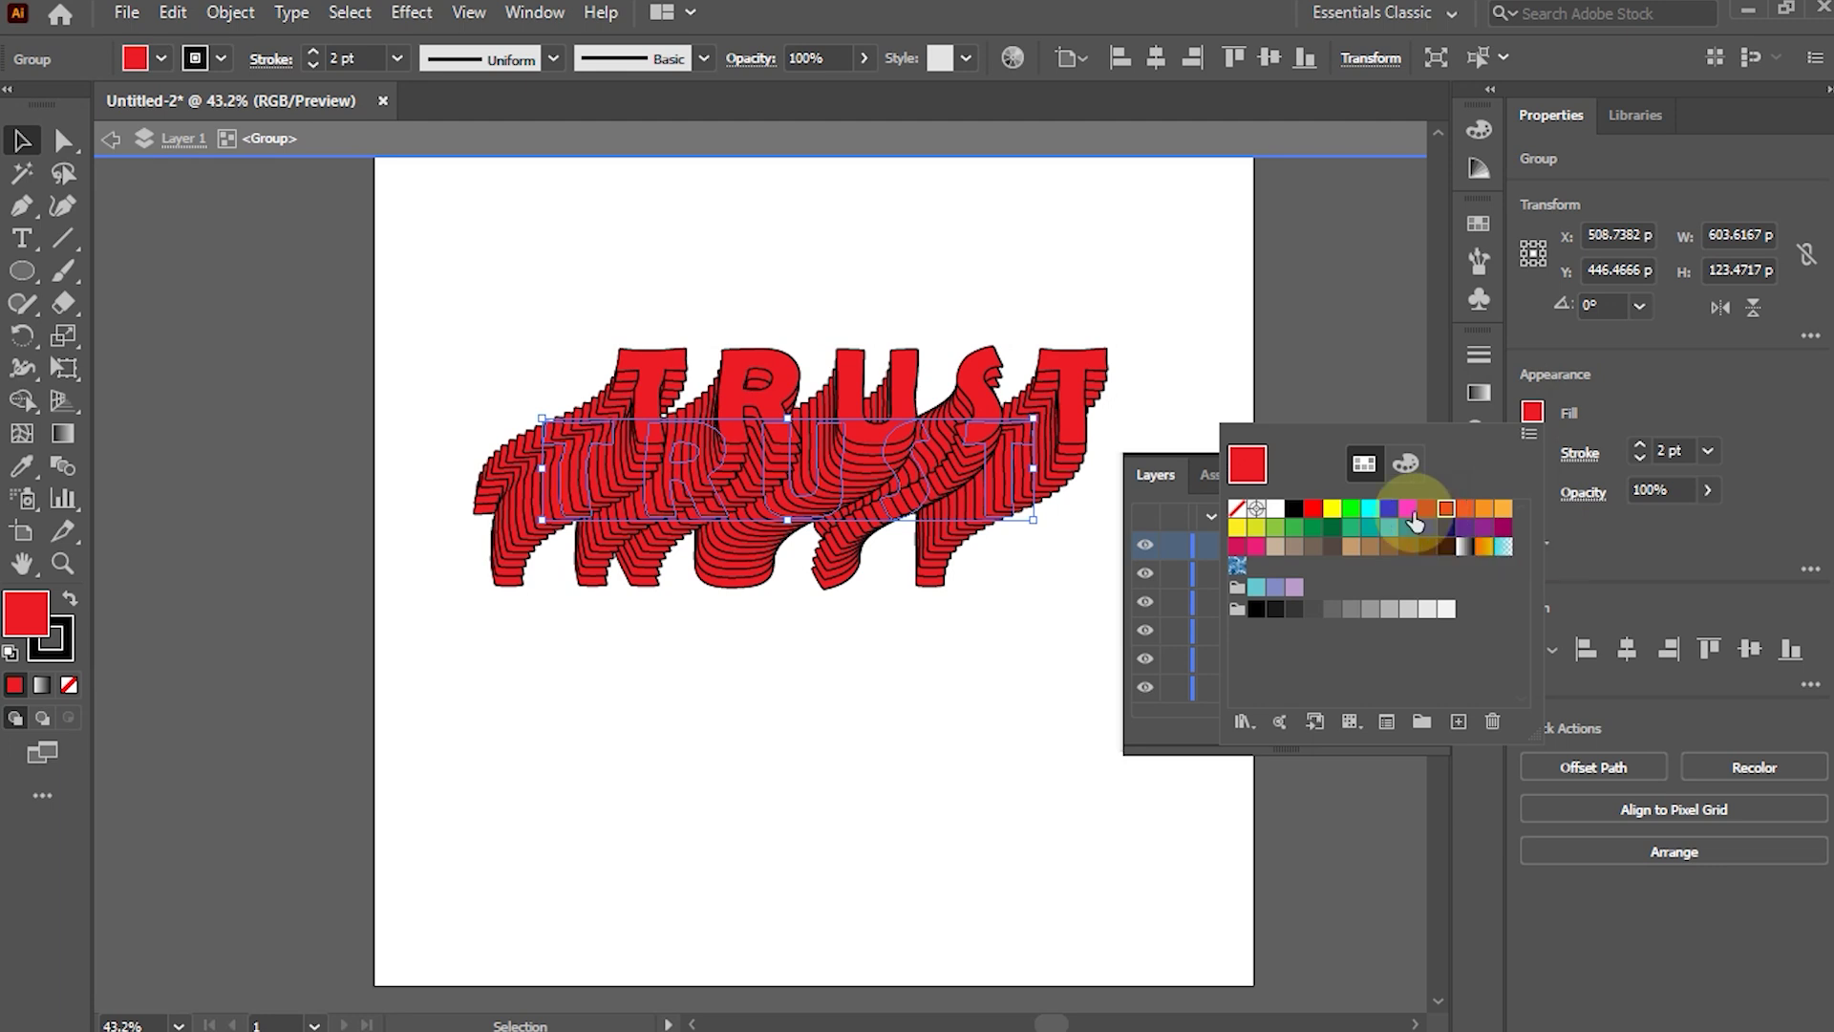
pyautogui.click(1448, 511)
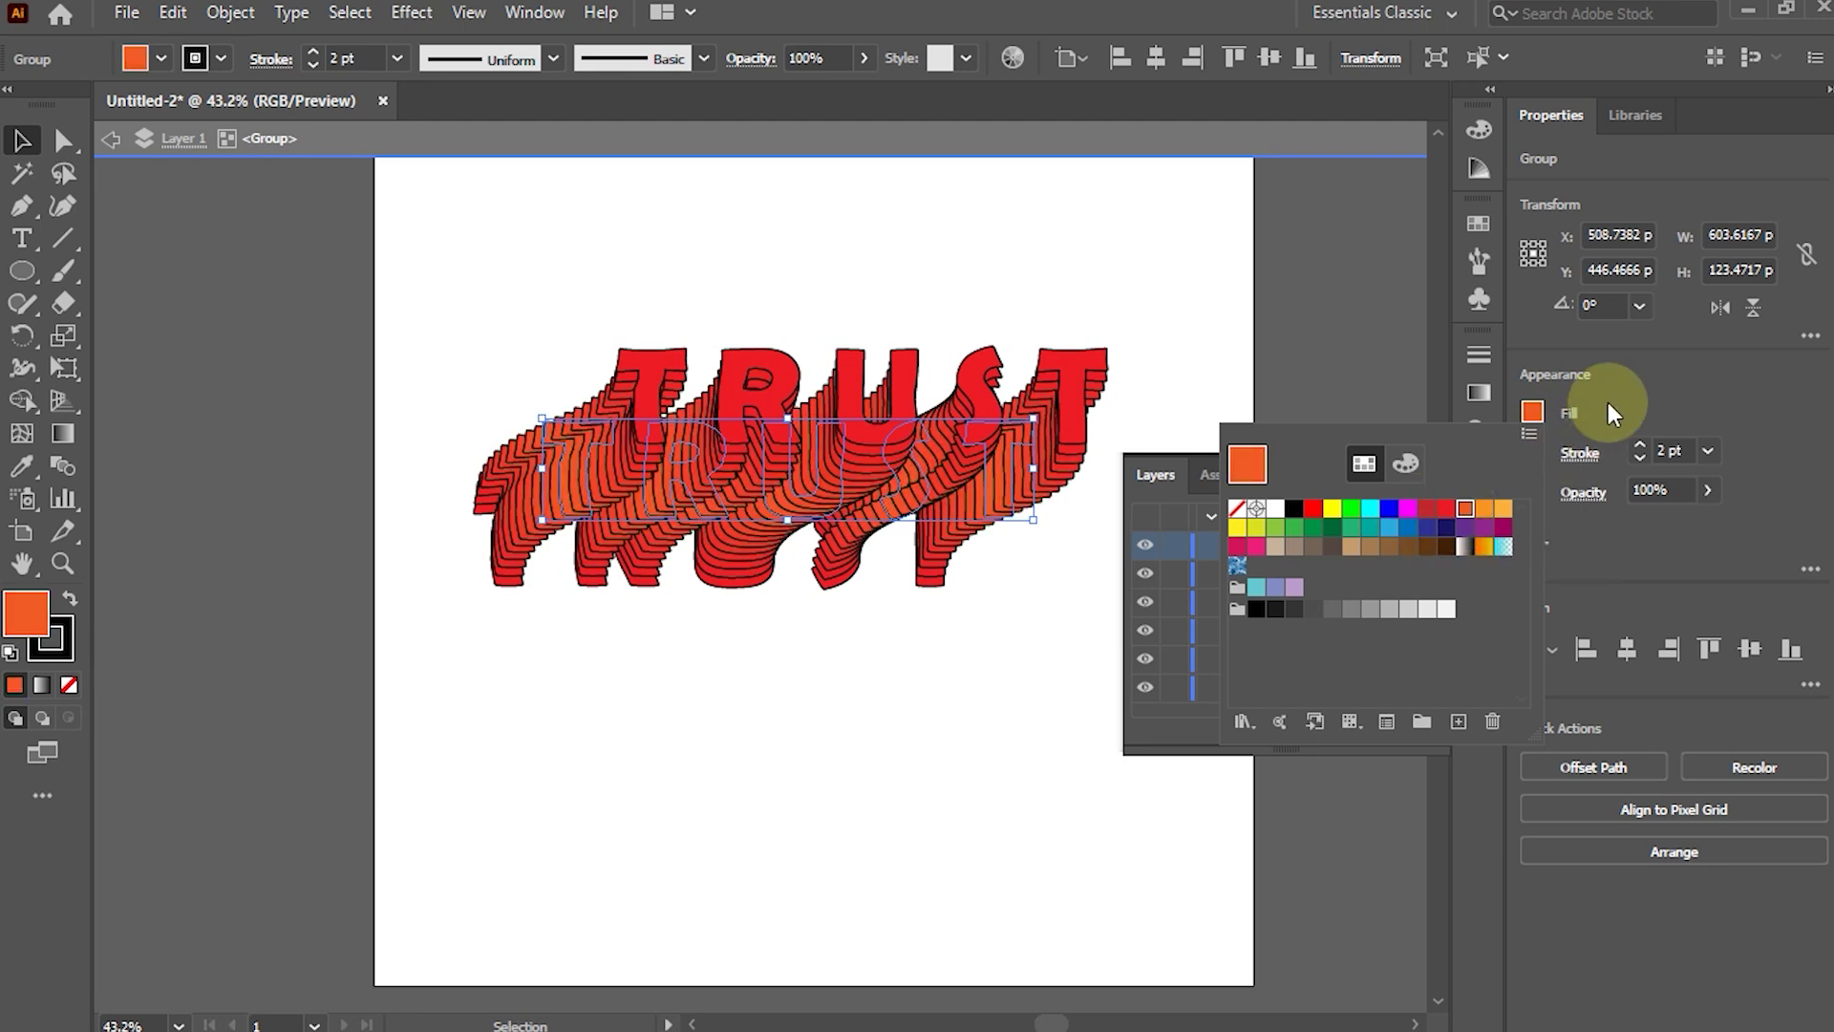
pyautogui.click(1616, 426)
# Fill the bottom TRUST layer with light orange, then deselect the artwork.
pyautogui.click(1409, 689)
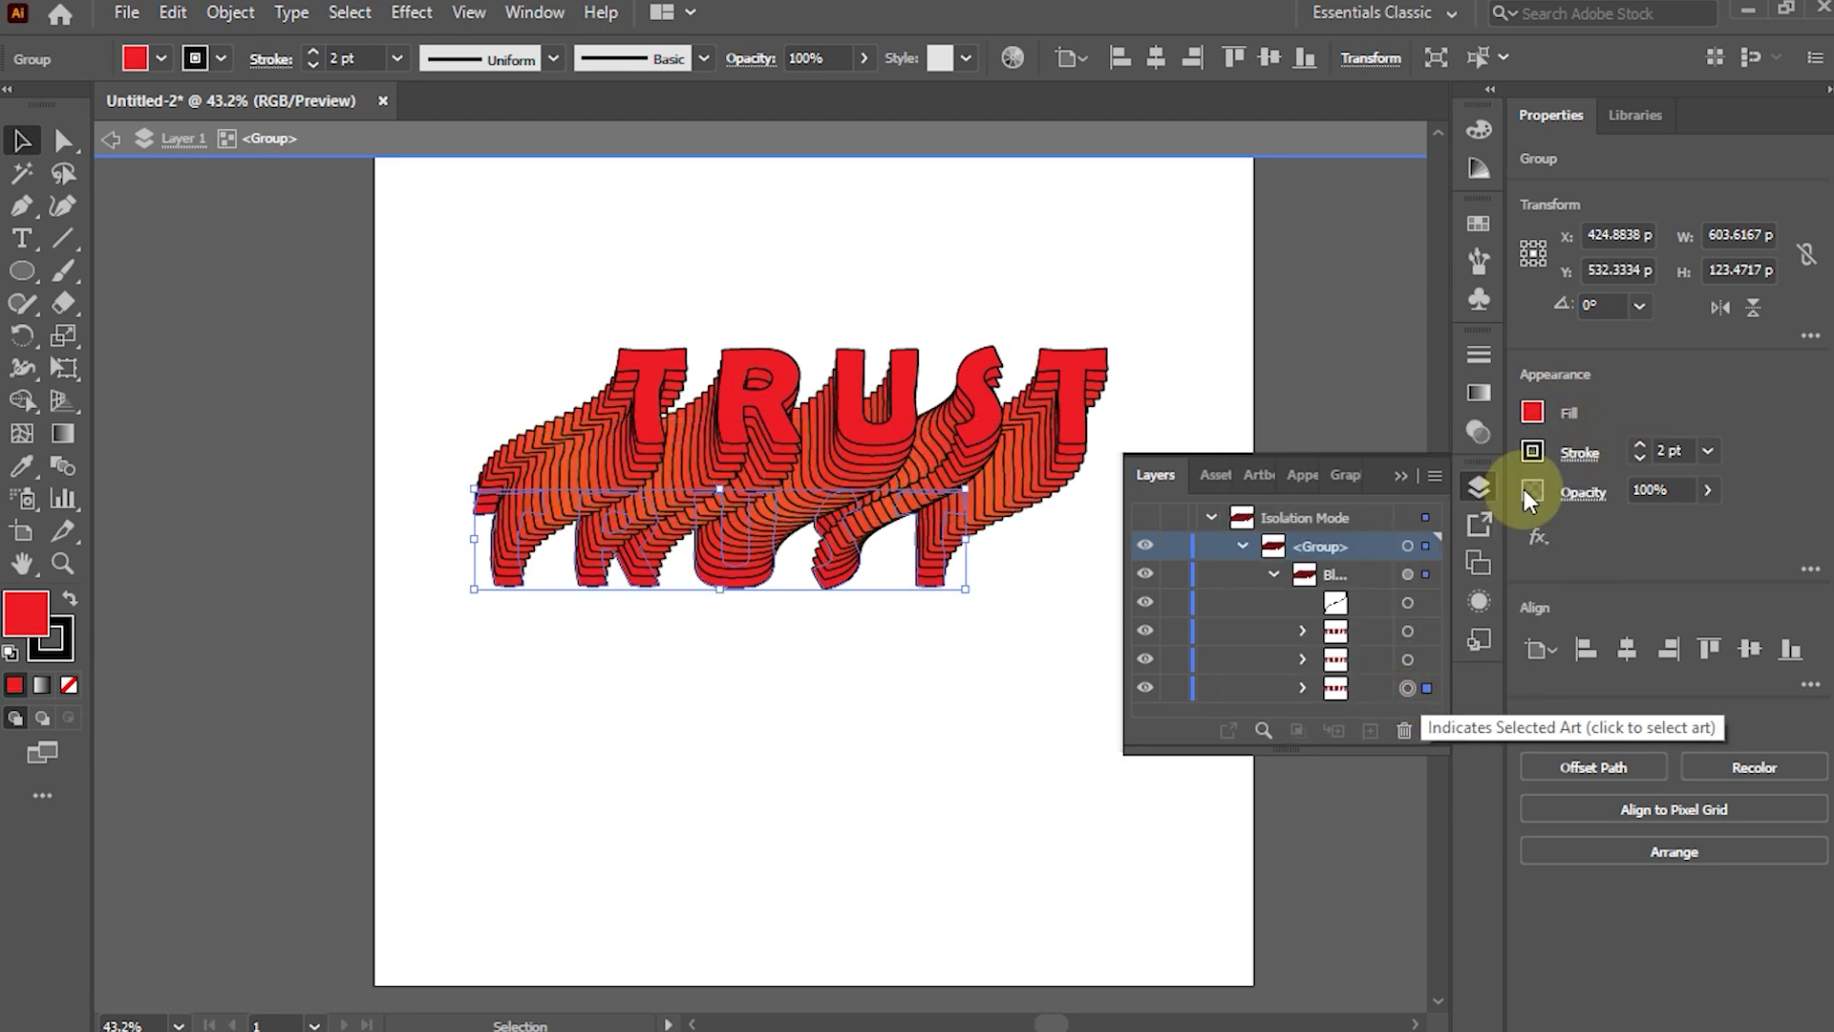
pyautogui.click(1531, 416)
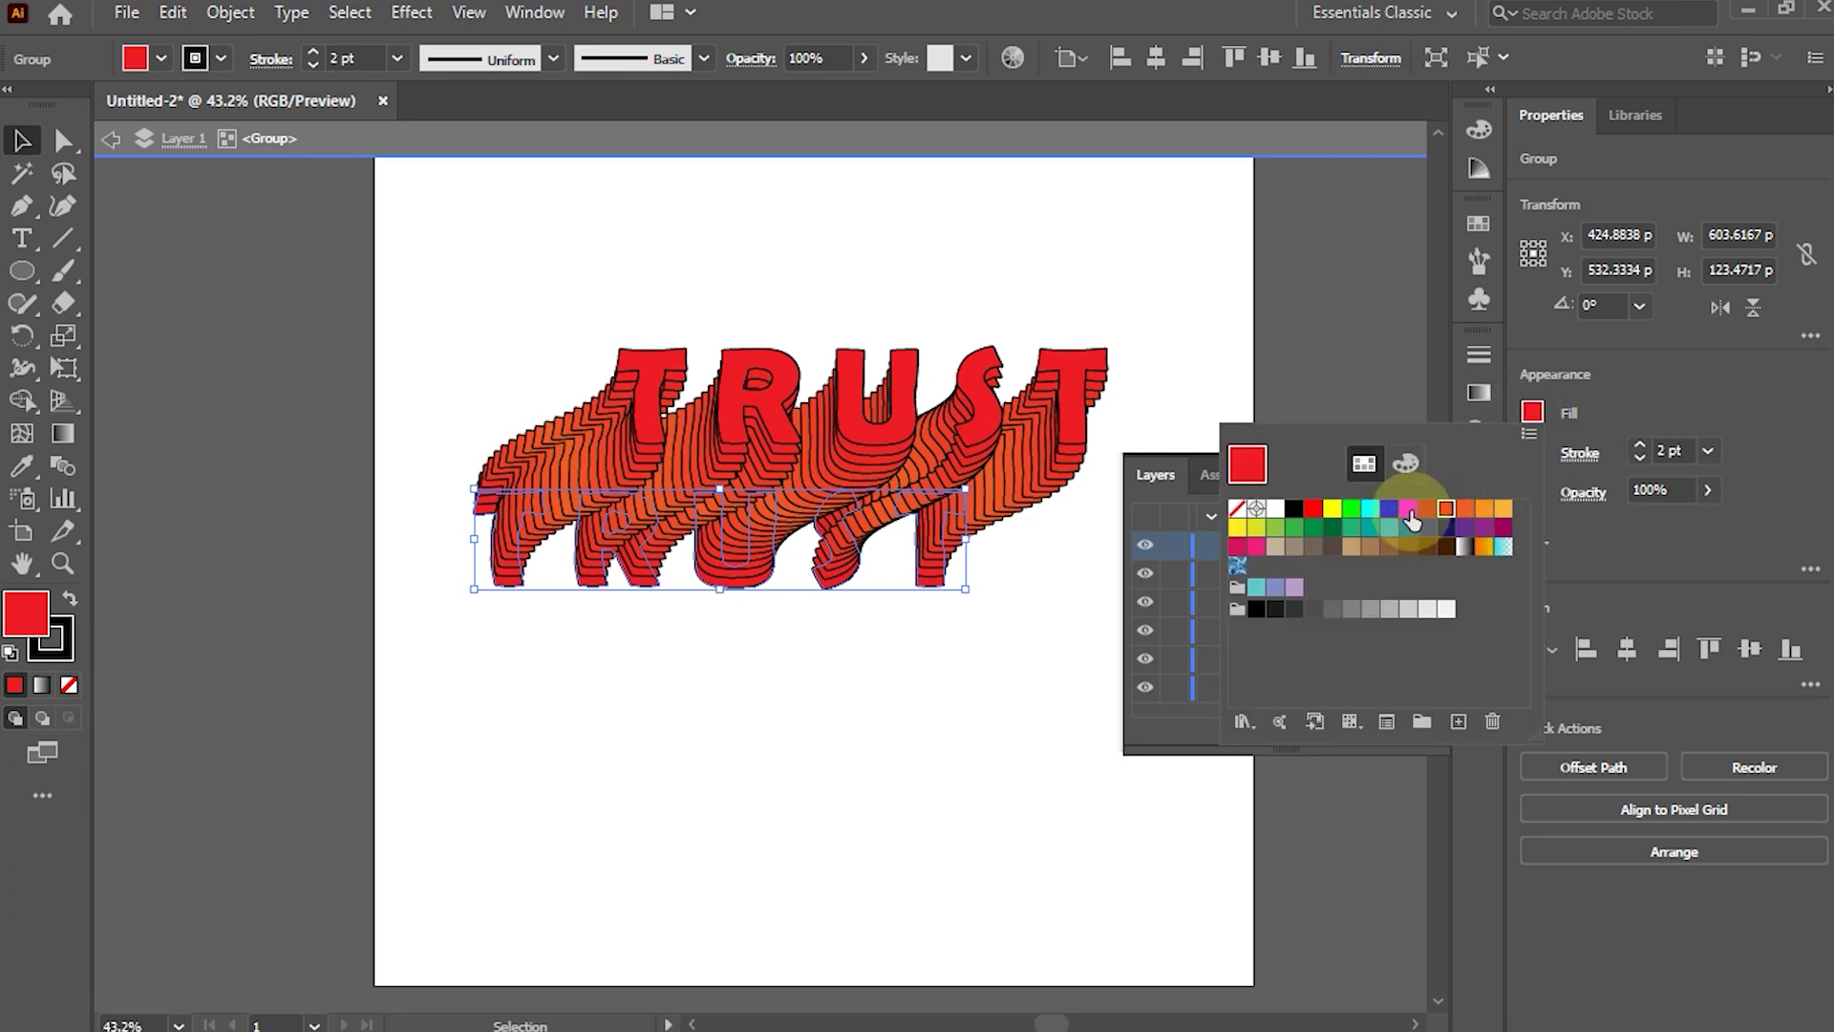
pyautogui.click(1409, 508)
pyautogui.click(1485, 508)
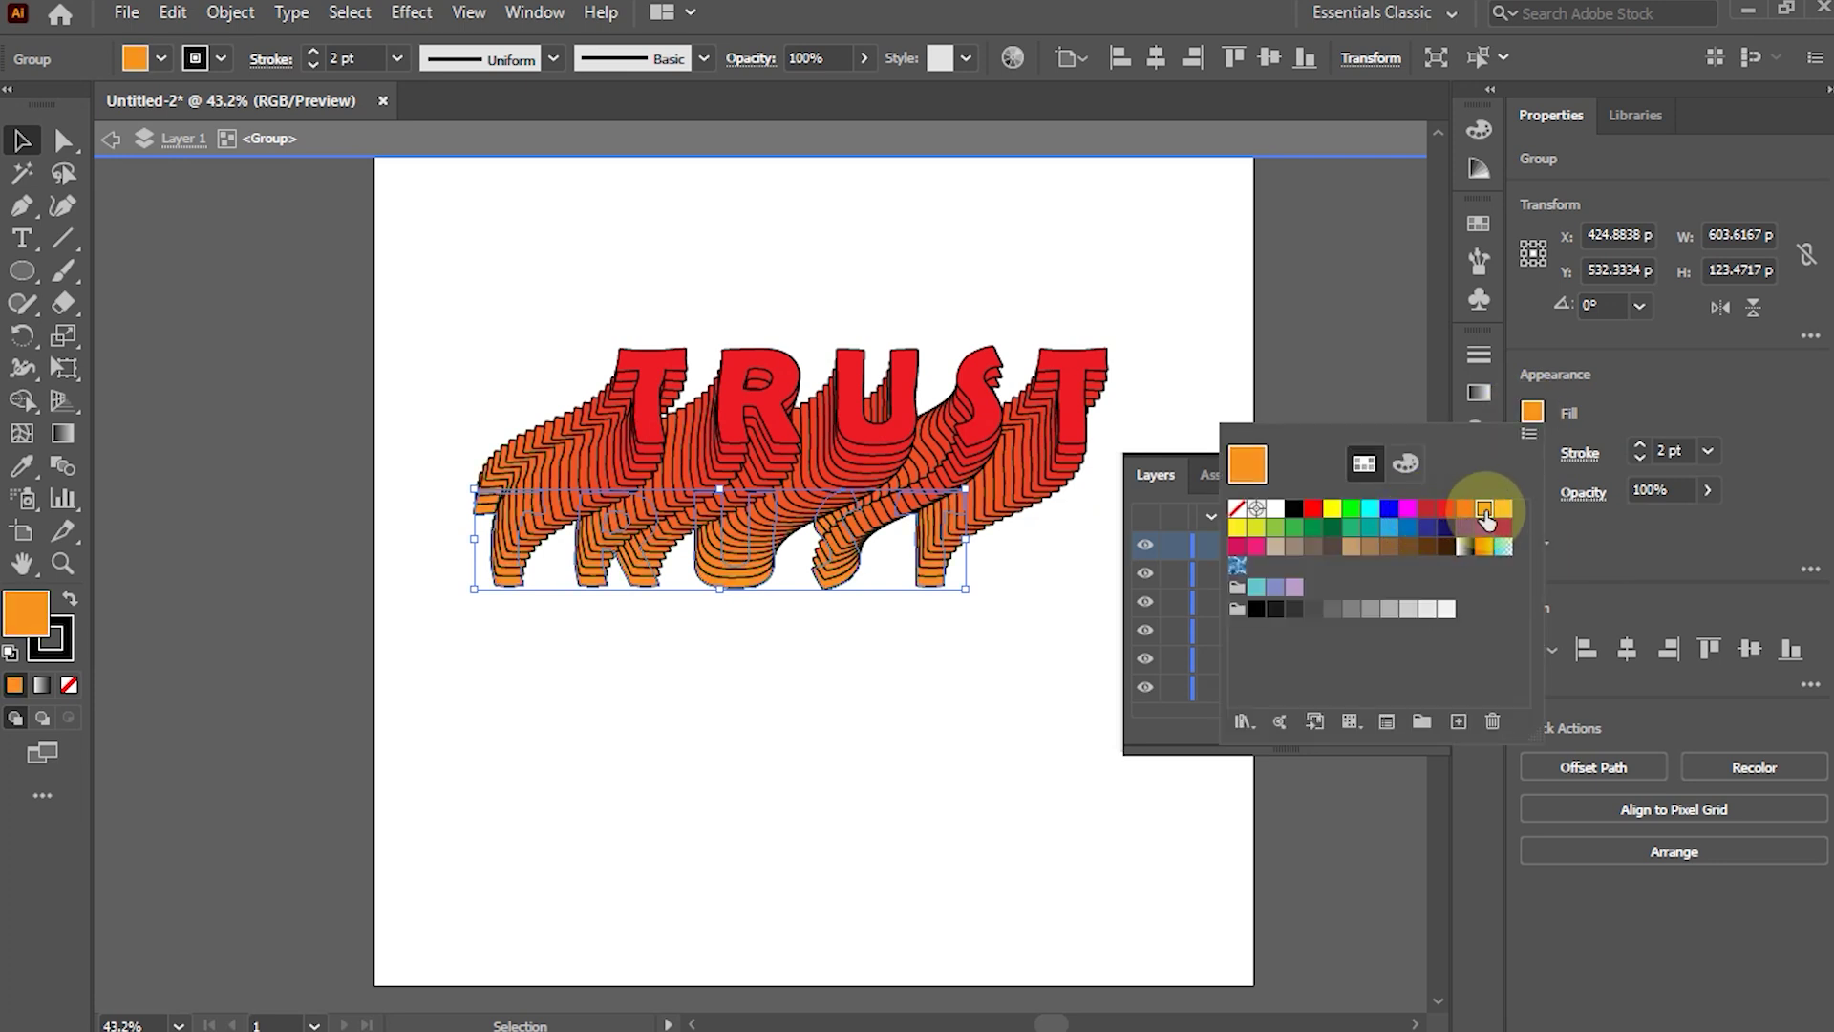
pyautogui.click(1392, 487)
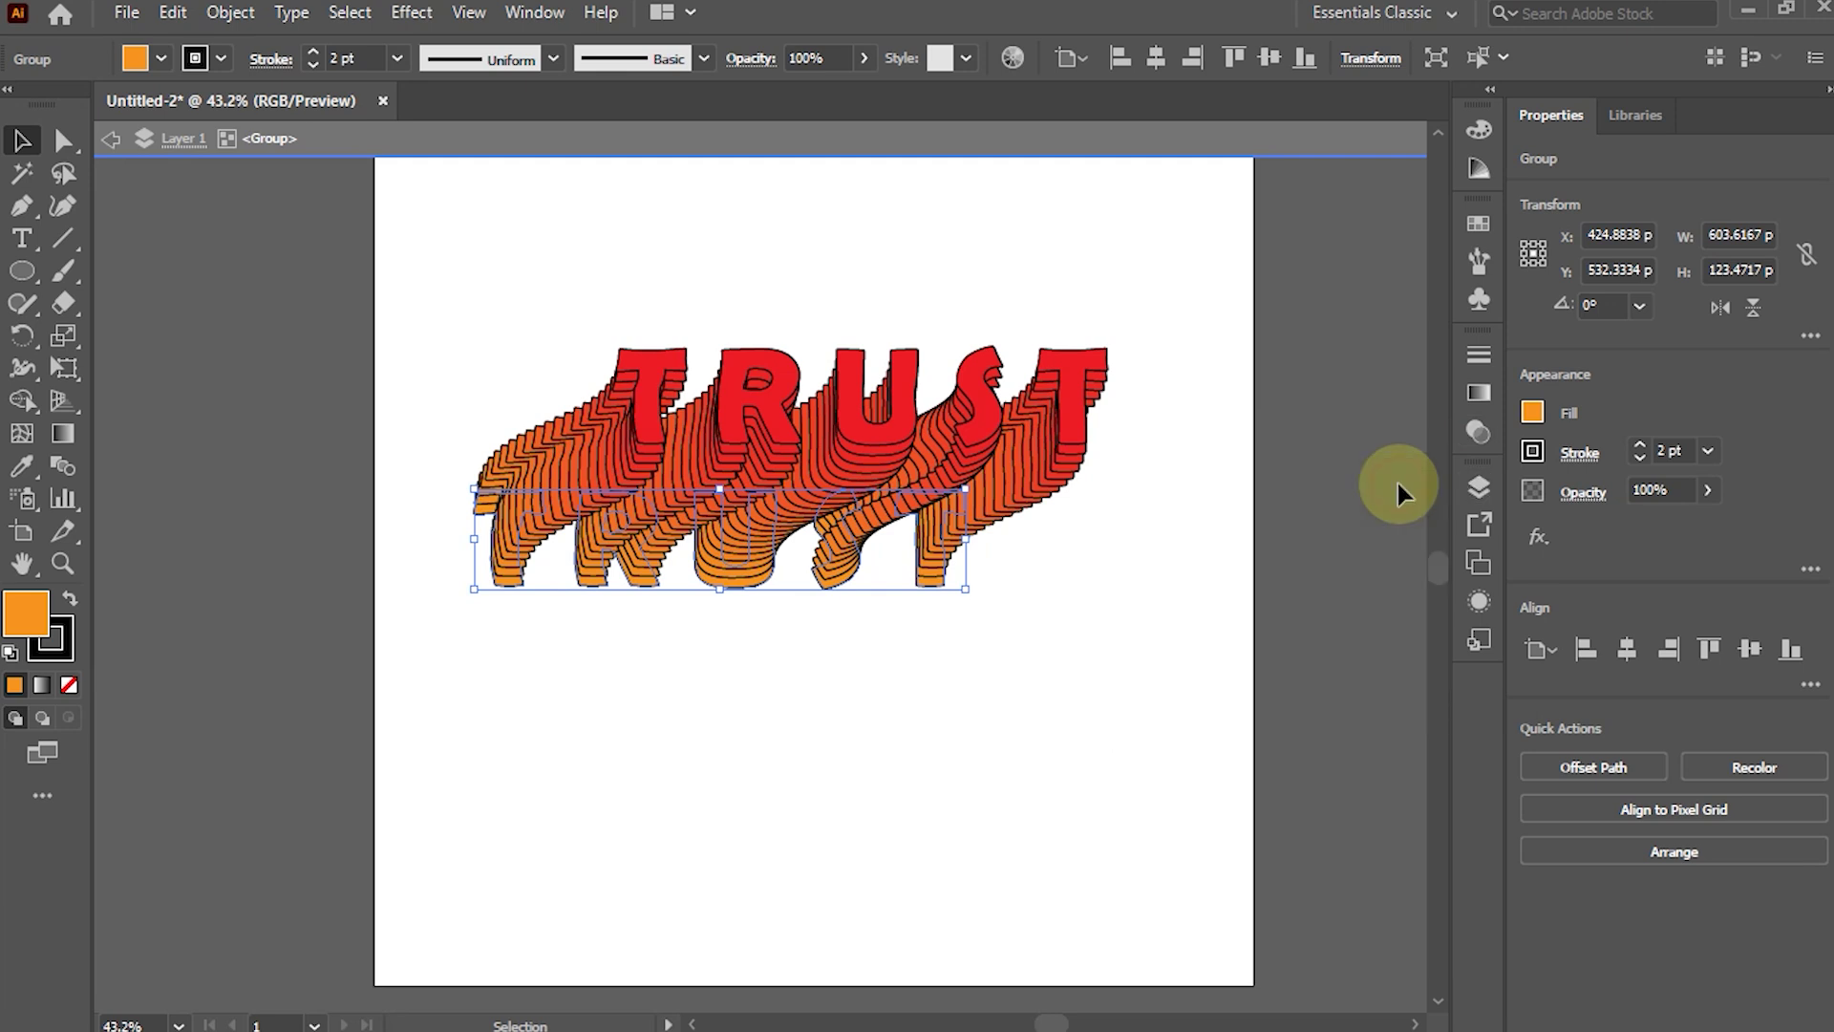
pyautogui.click(731, 702)
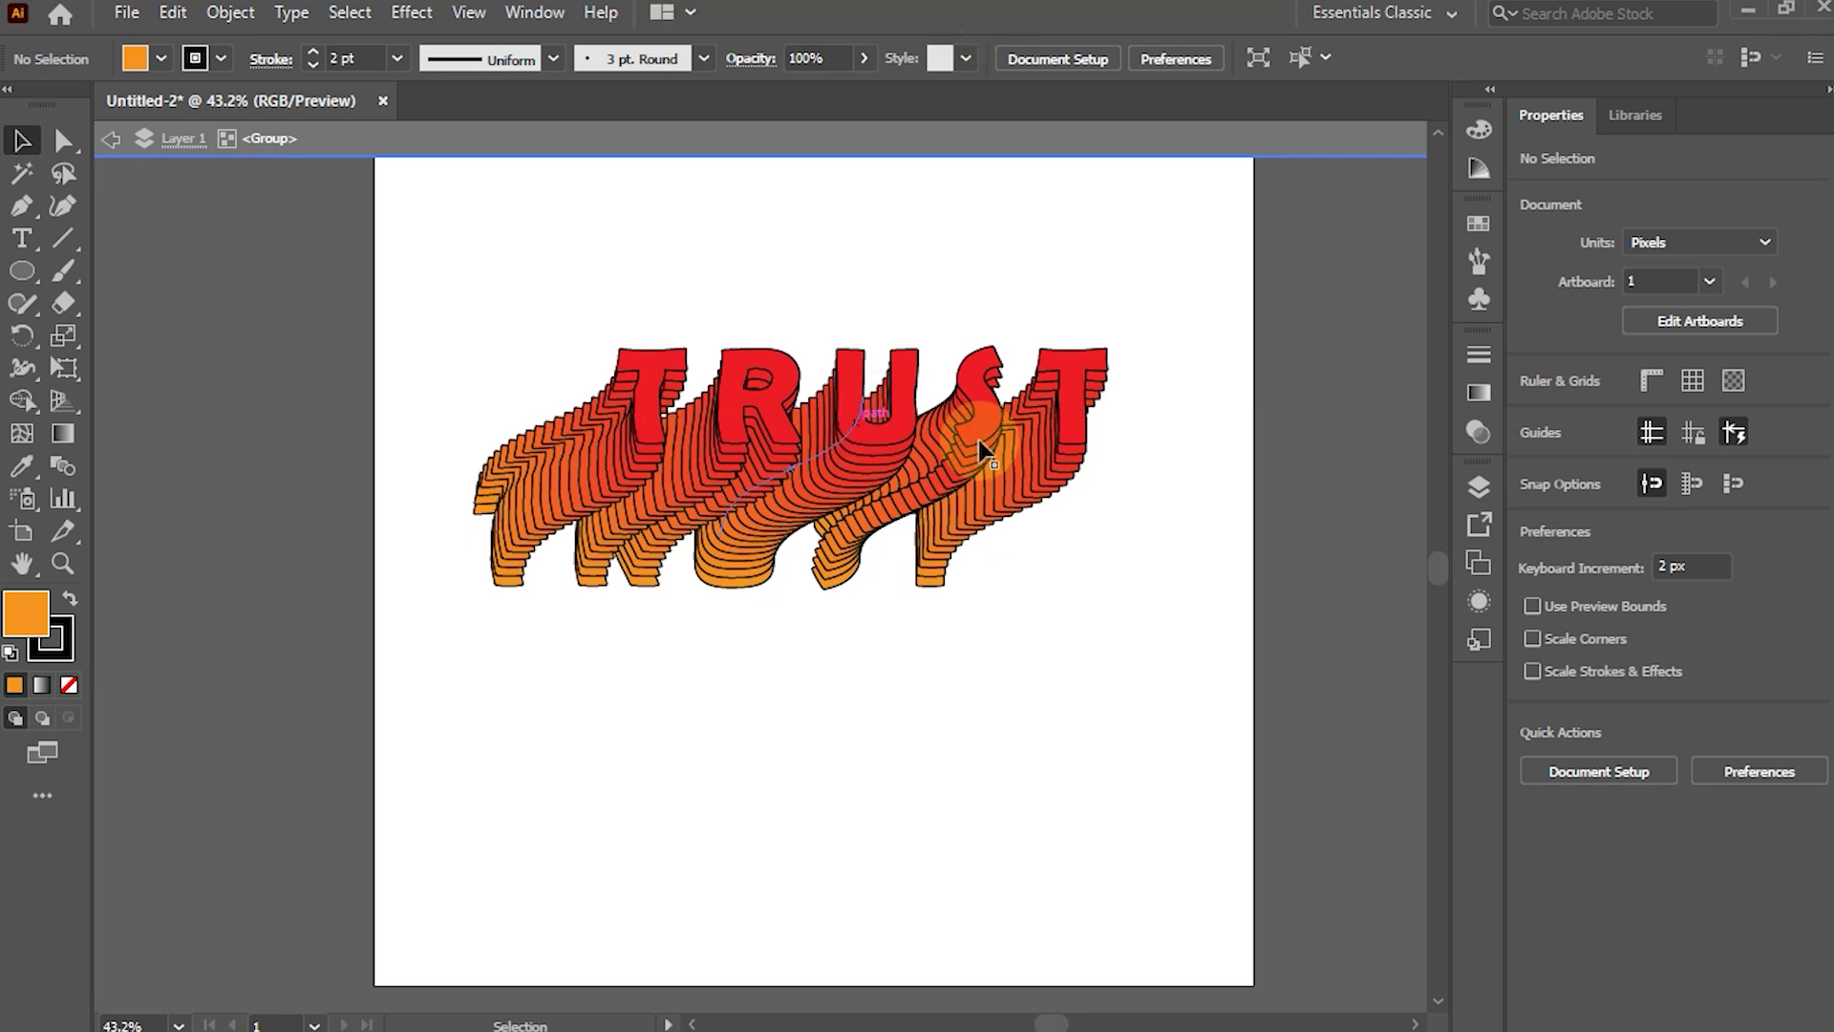
# Nudge the final T, then raise the first T above the other letters.
pyautogui.click(1478, 486)
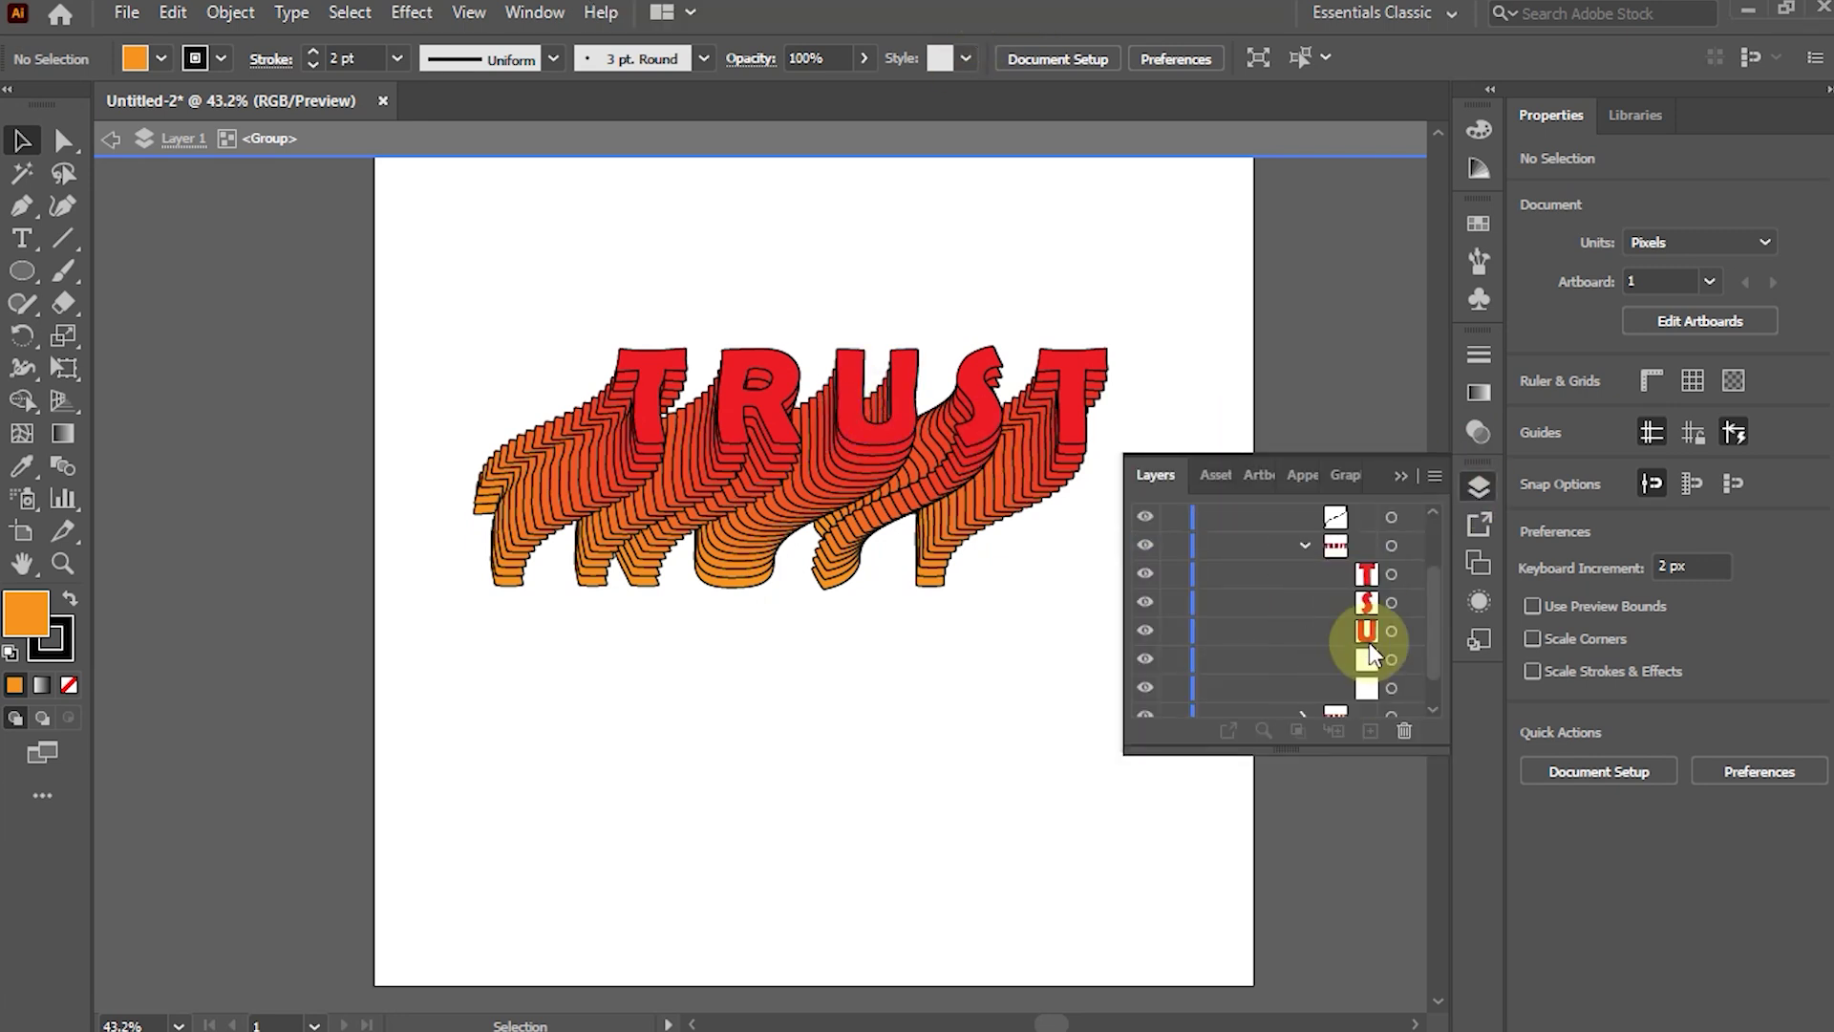
pyautogui.click(1390, 573)
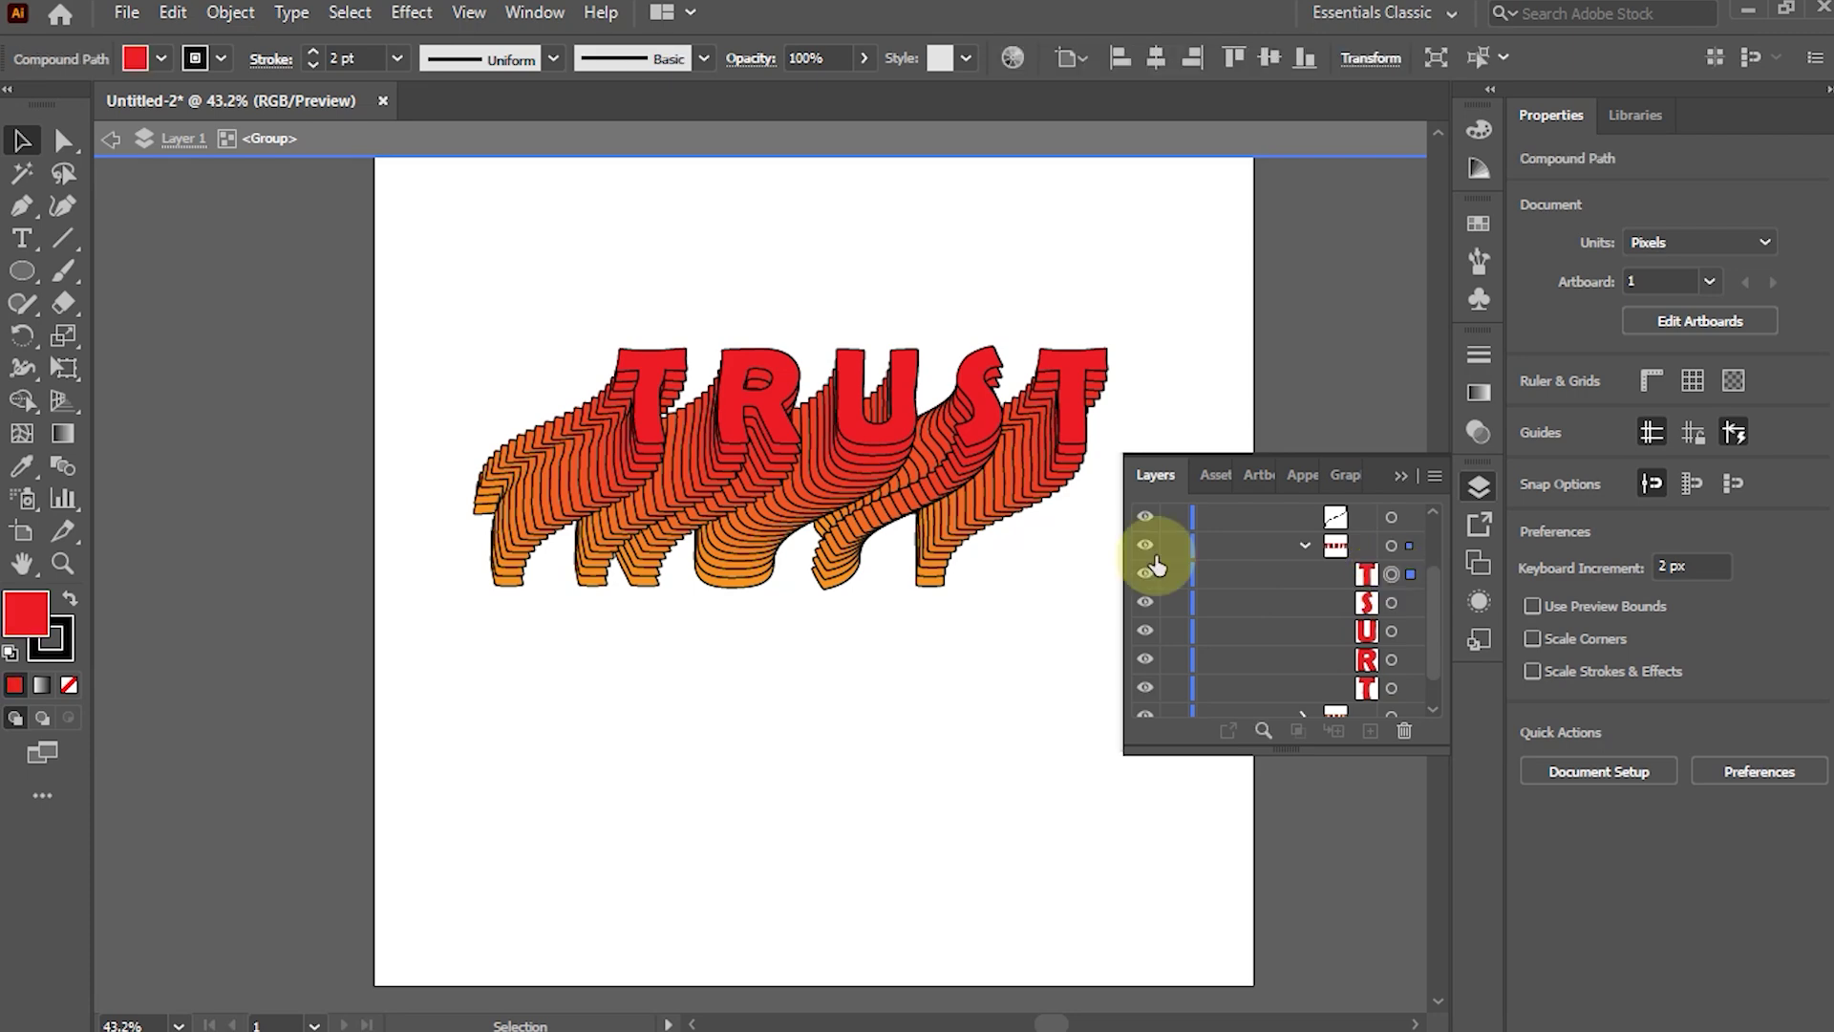
pyautogui.moveTo(662, 383); pyautogui.dragTo(663, 394)
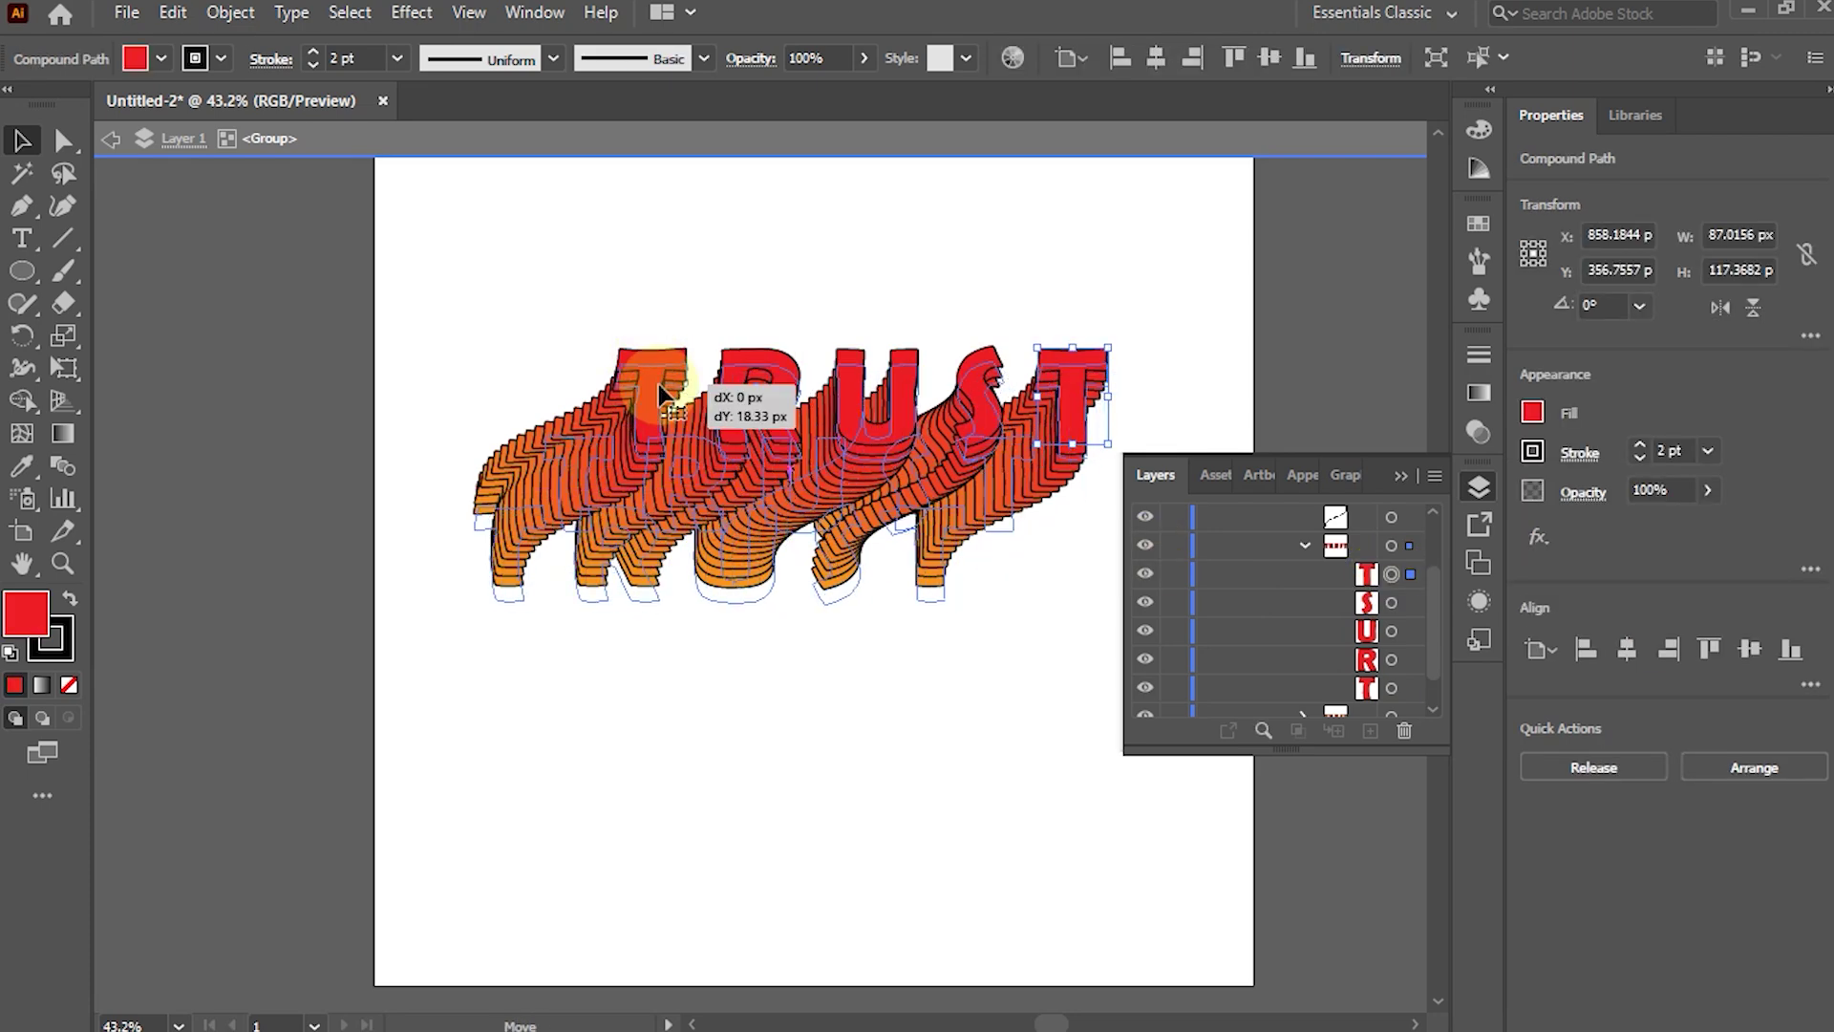
pyautogui.moveTo(662, 393); pyautogui.dragTo(674, 407)
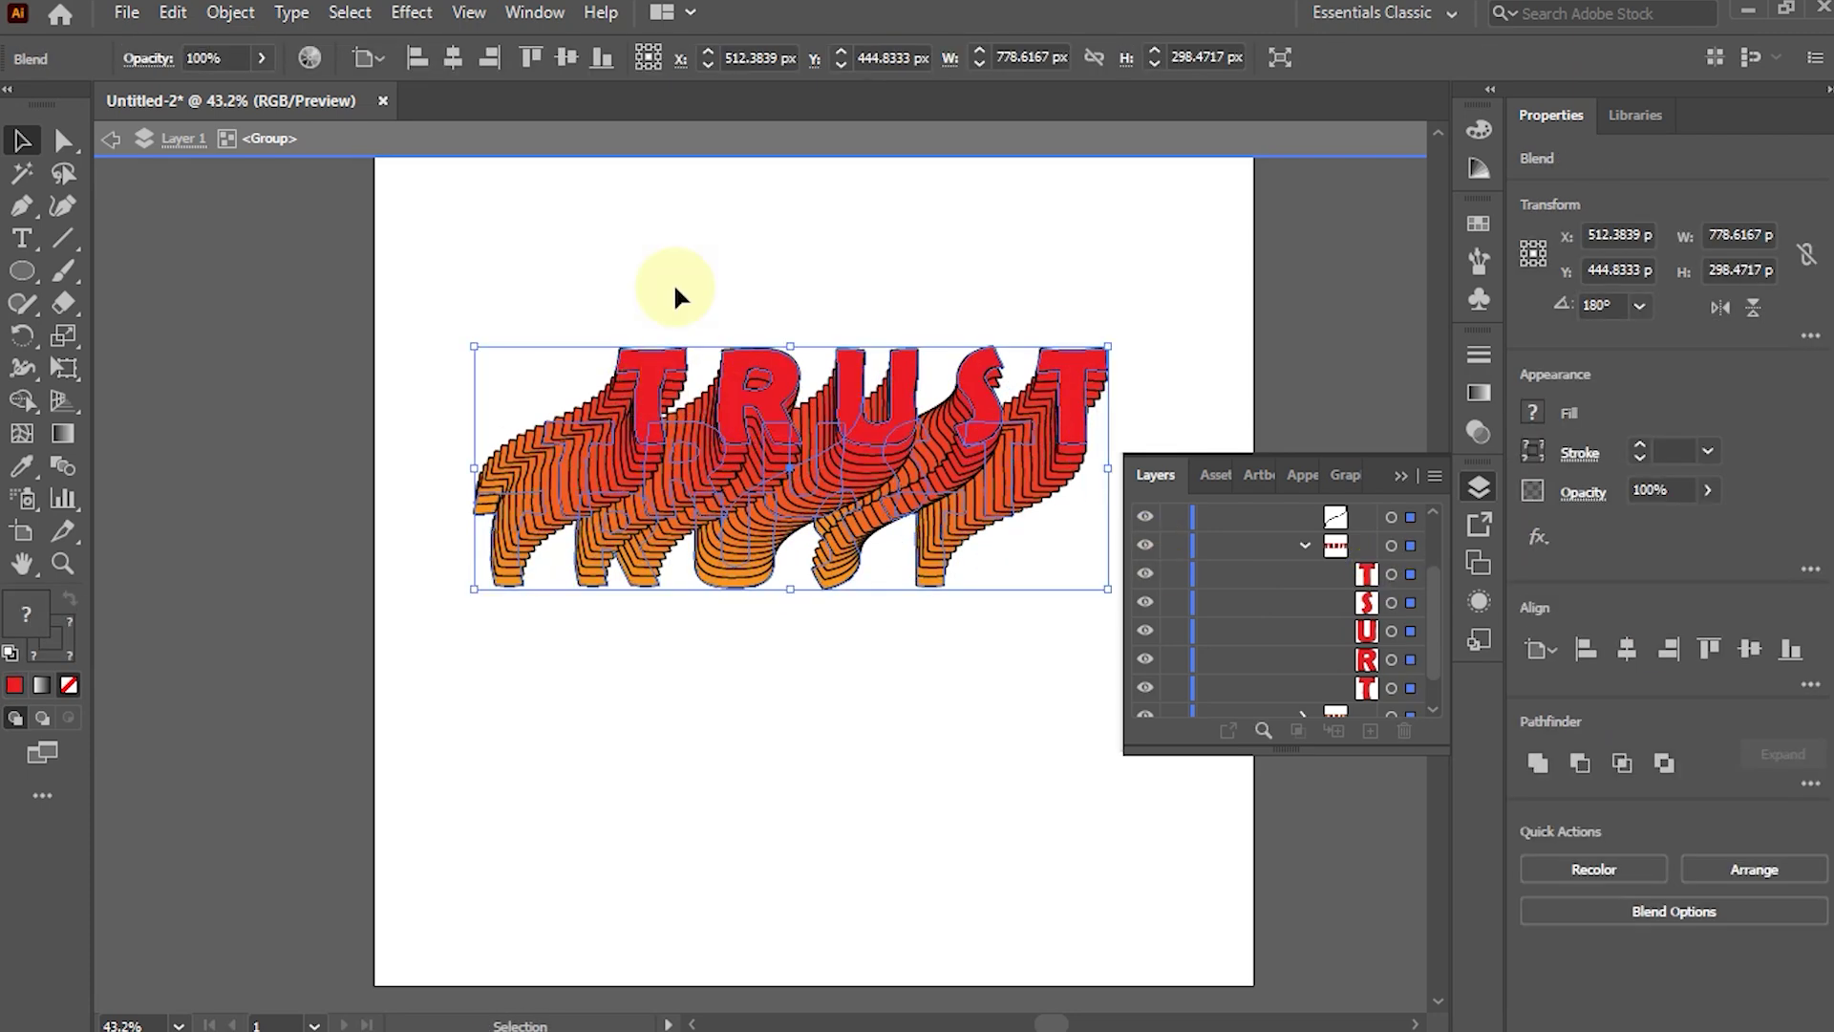
pyautogui.click(1409, 581)
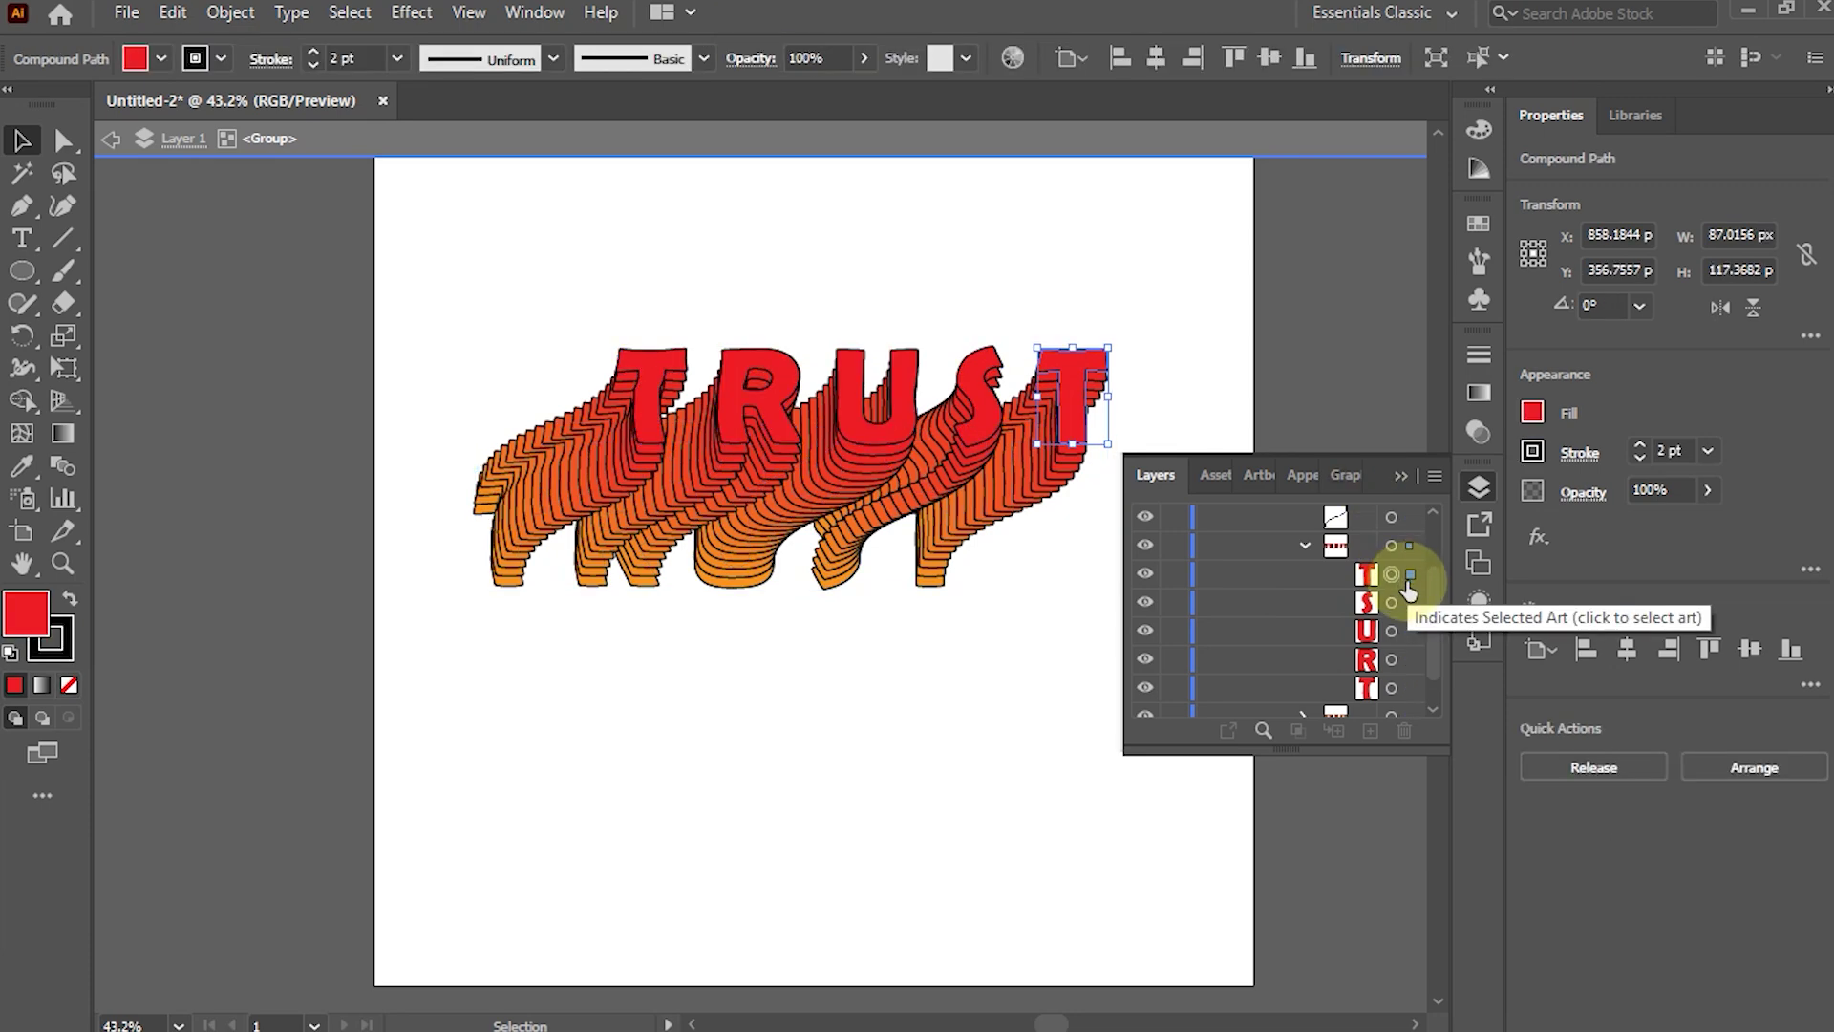
pyautogui.click(1410, 692)
pyautogui.moveTo(639, 414); pyautogui.dragTo(622, 343)
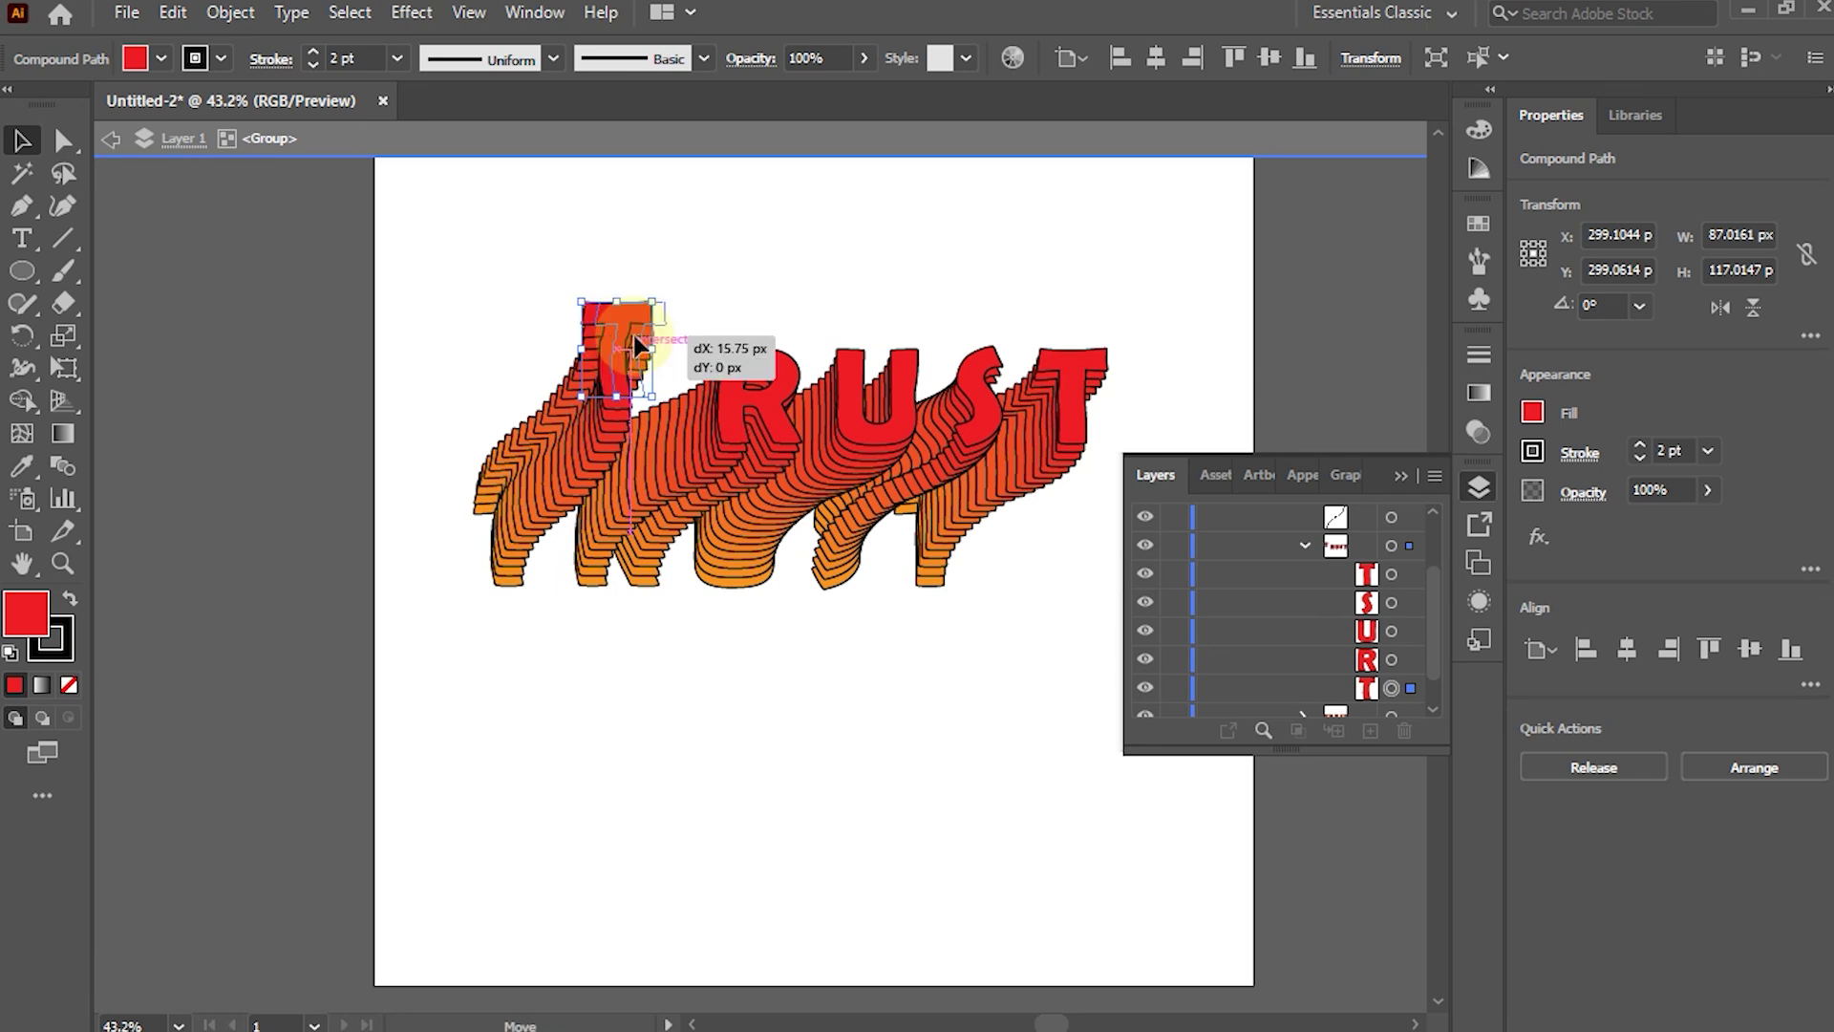
pyautogui.moveTo(622, 344); pyautogui.dragTo(656, 344)
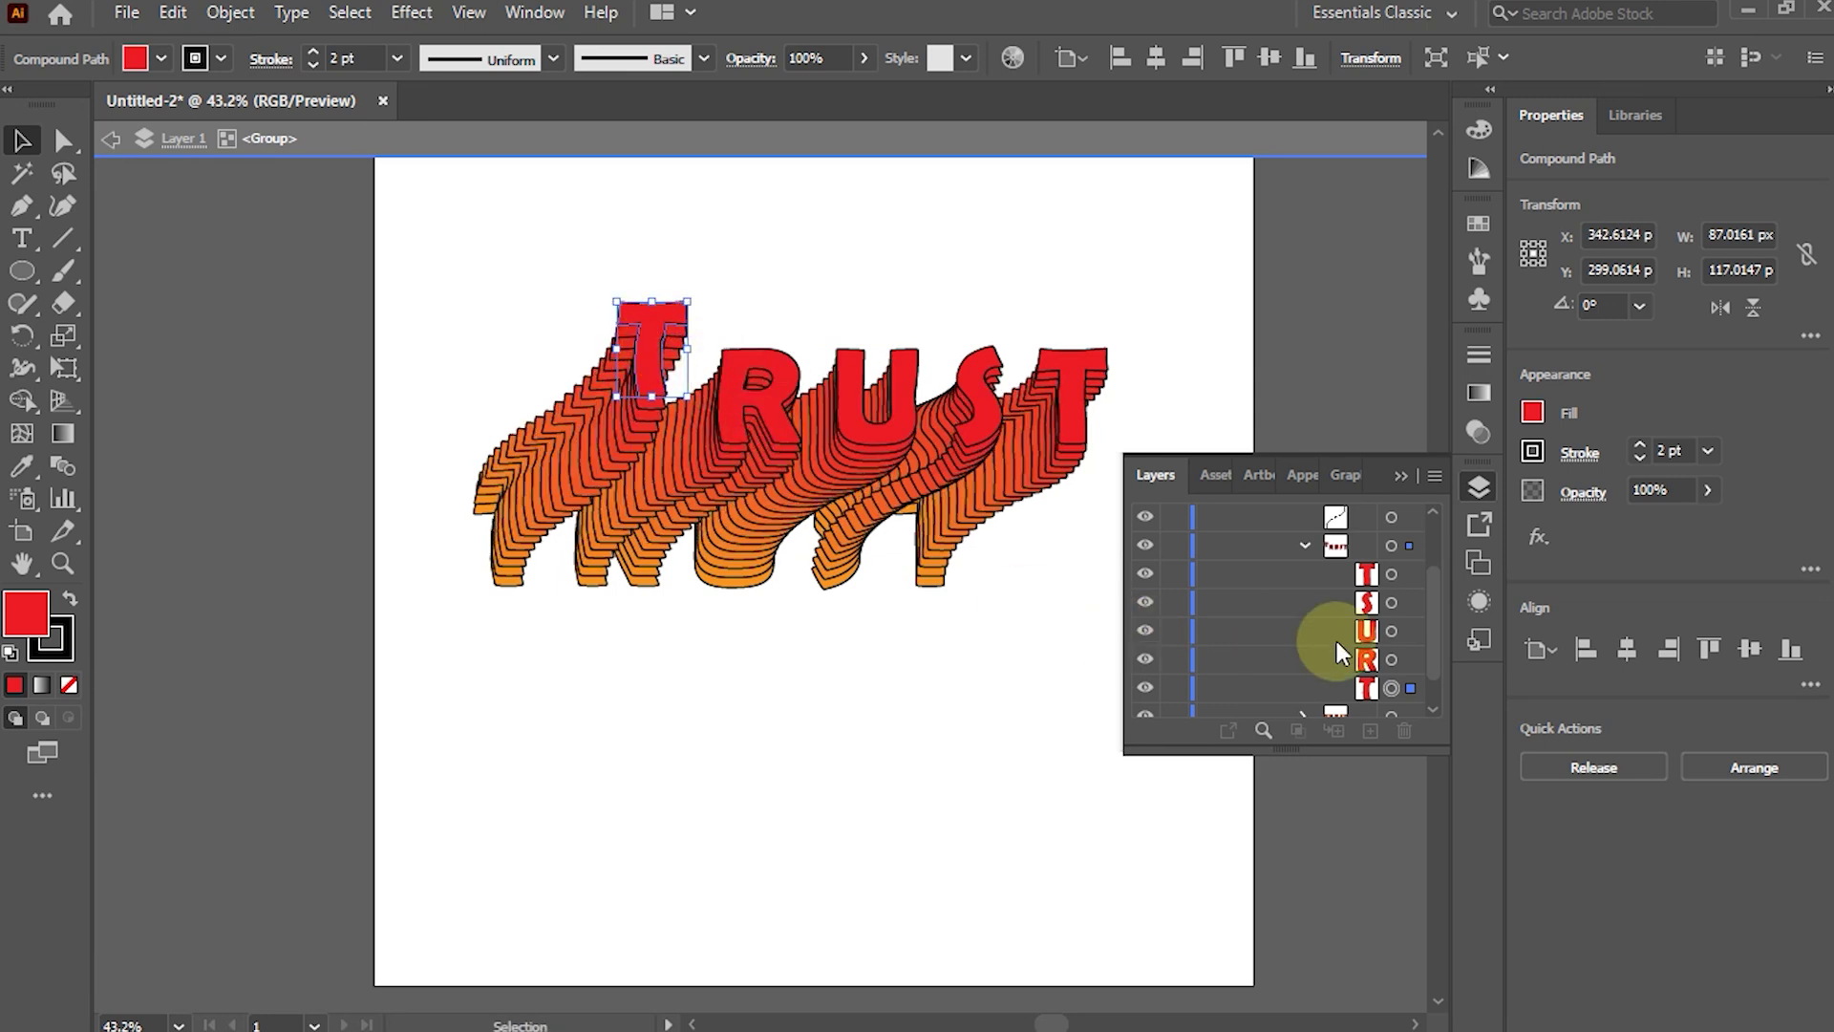
# Raise the U and the final T higher than their neighbouring letters.
pyautogui.click(1389, 632)
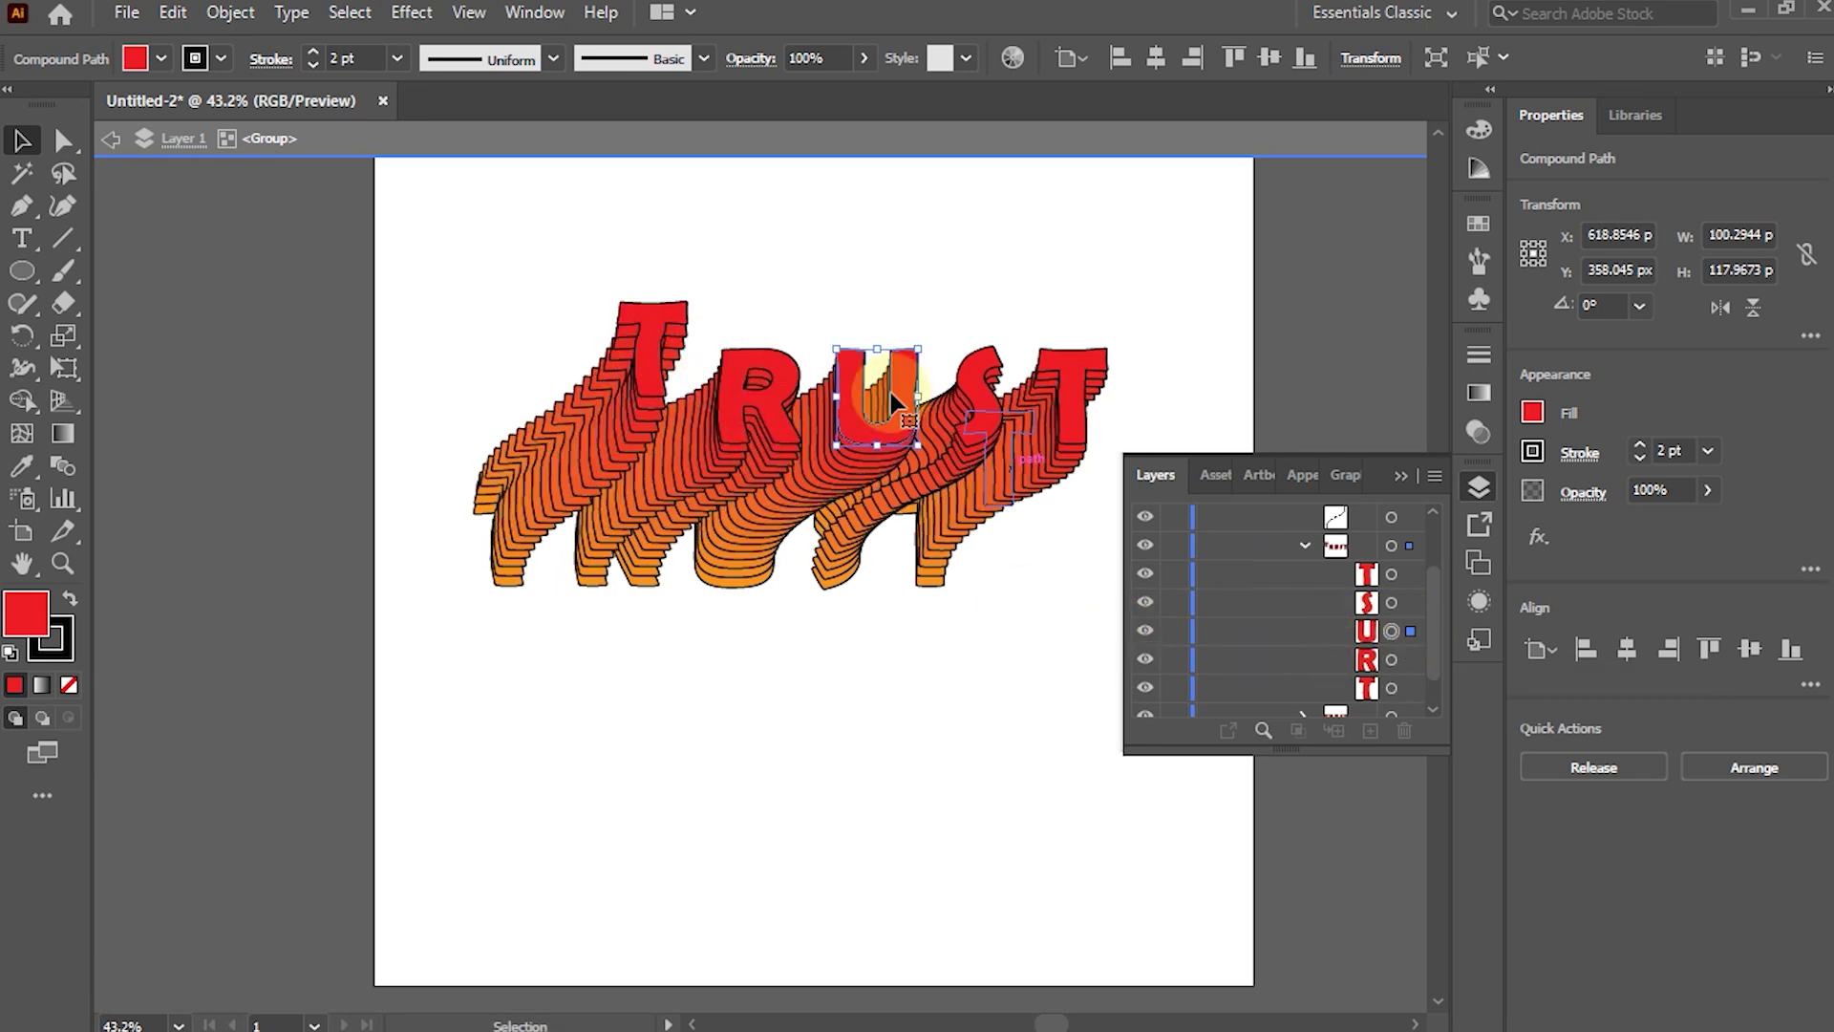
pyautogui.moveTo(871, 410); pyautogui.dragTo(902, 370)
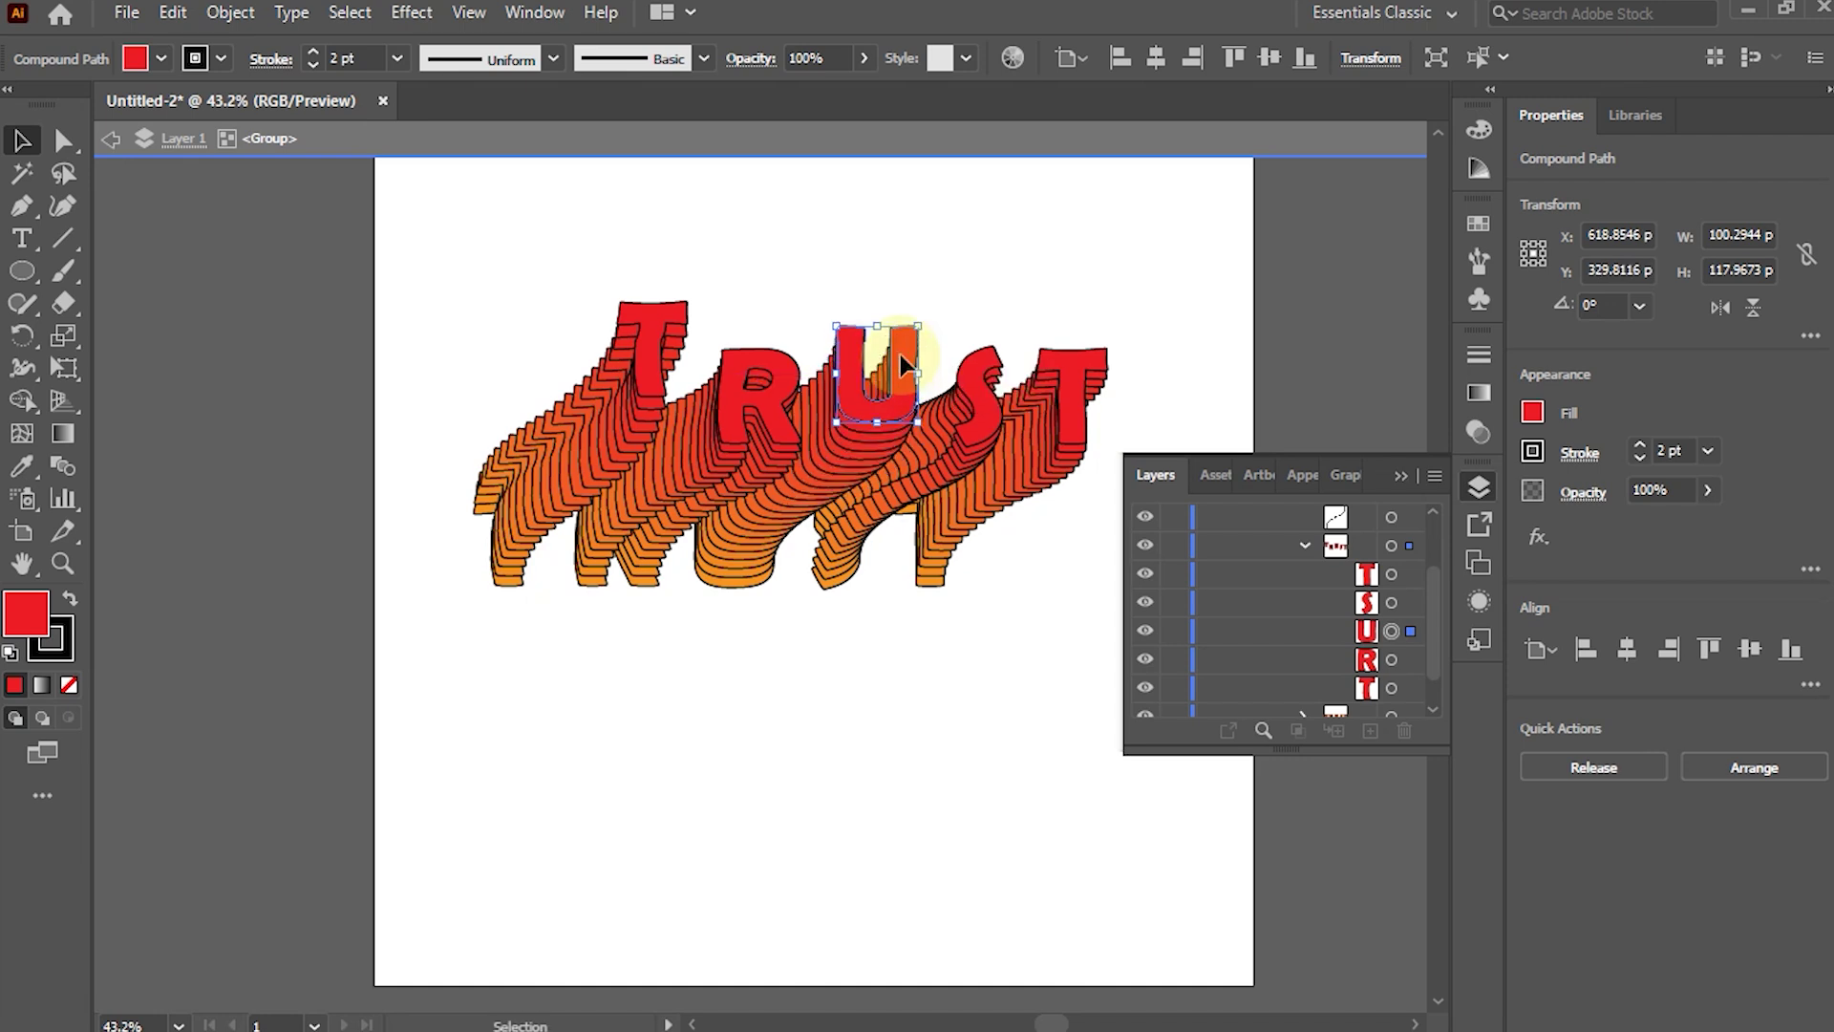
pyautogui.moveTo(904, 365); pyautogui.dragTo(903, 357)
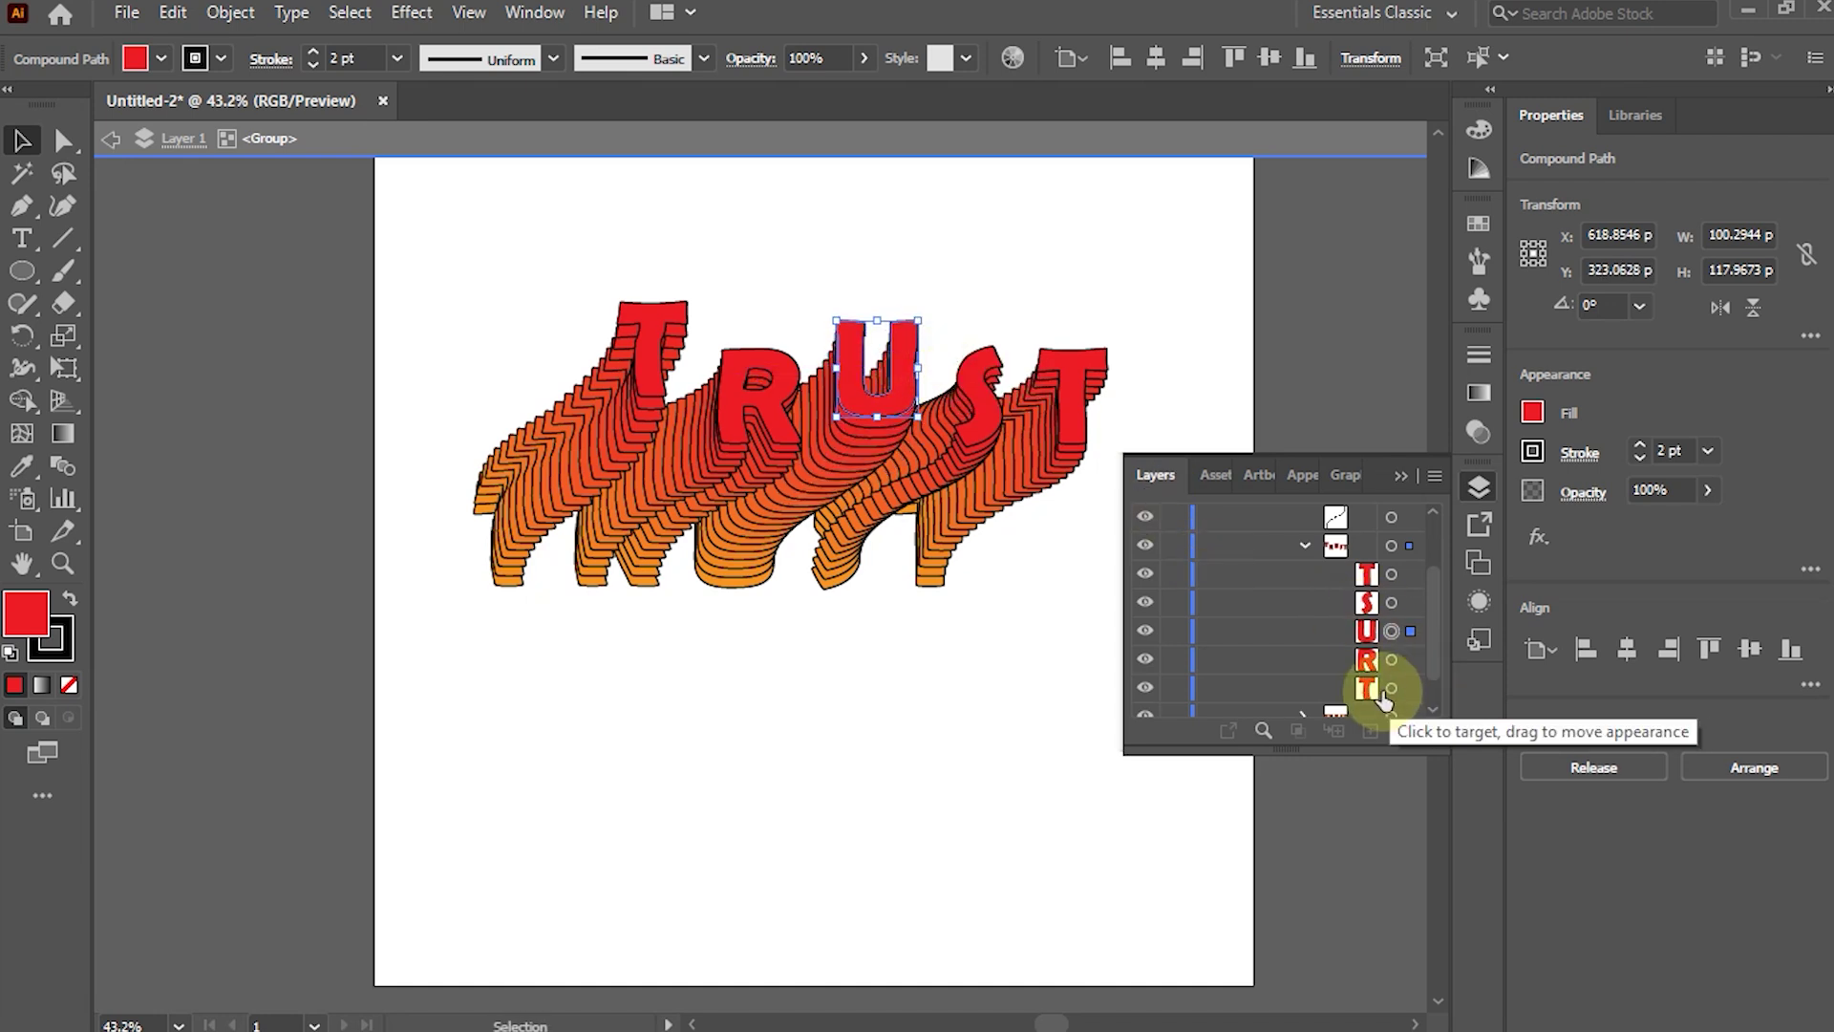
pyautogui.click(1390, 574)
pyautogui.moveTo(1055, 410); pyautogui.dragTo(1075, 344)
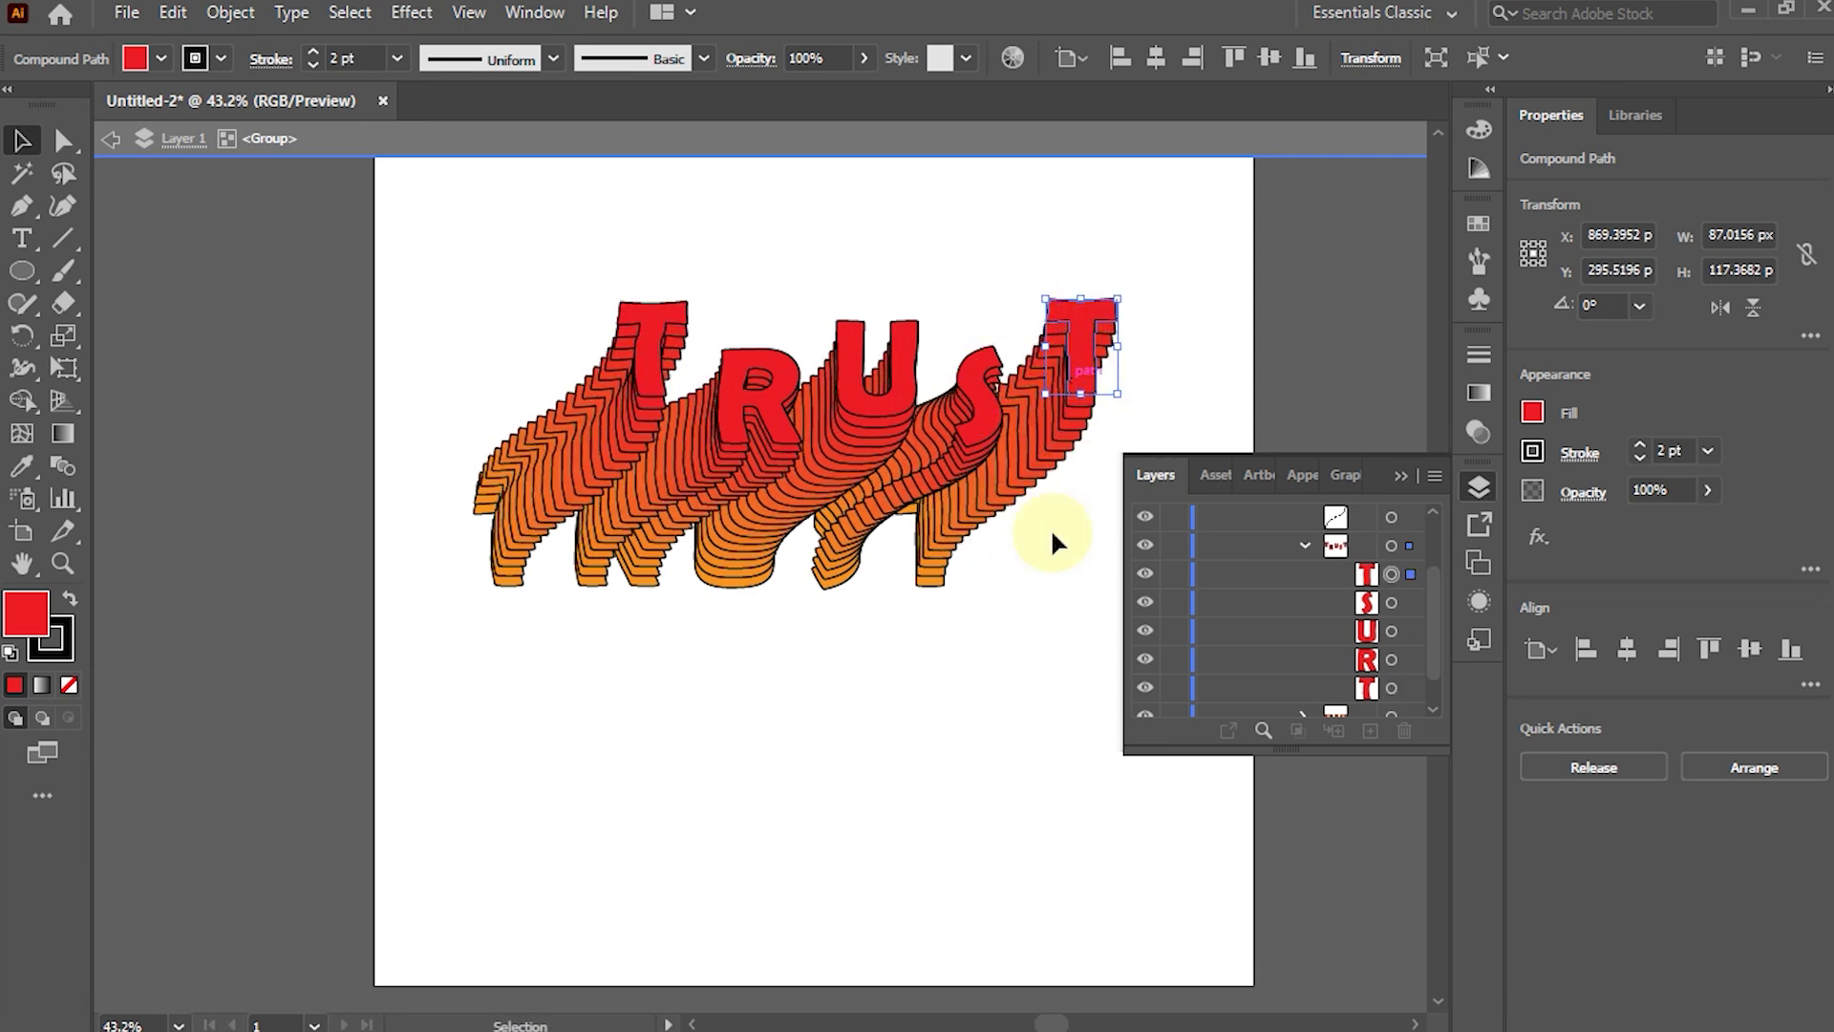
pyautogui.click(1400, 475)
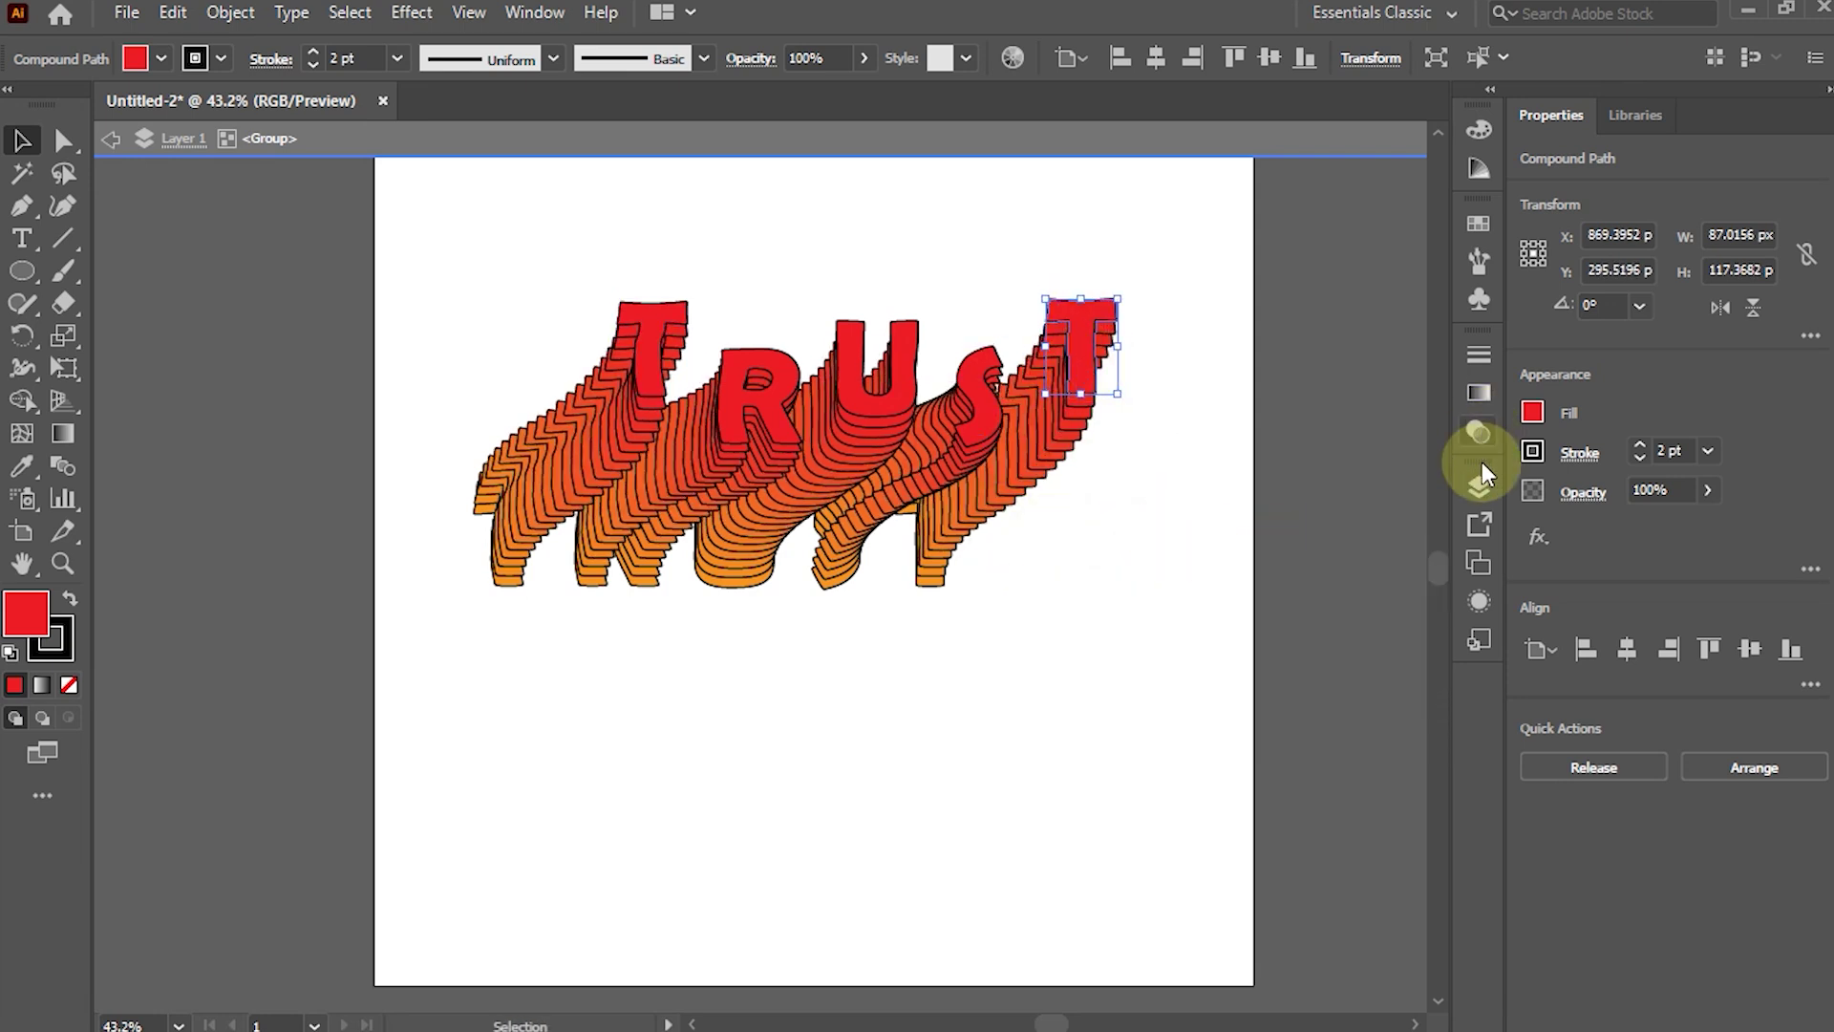
pyautogui.click(1481, 487)
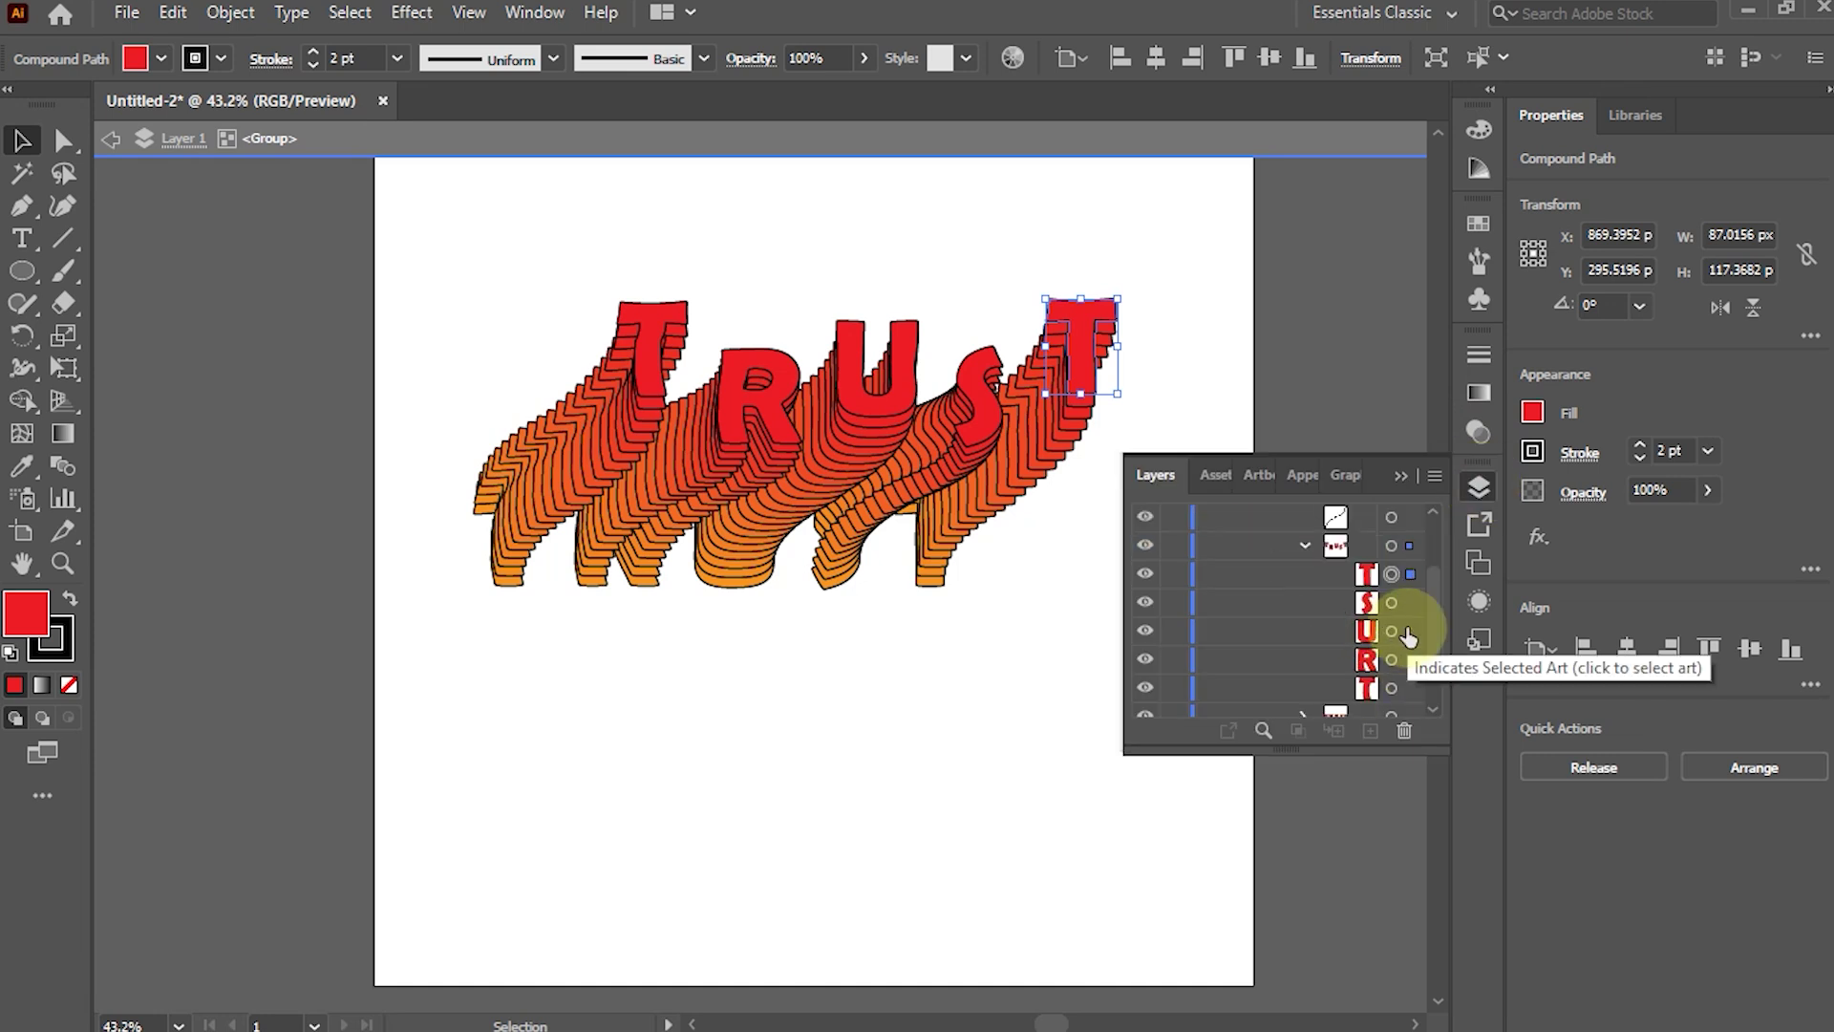
pyautogui.click(1305, 544)
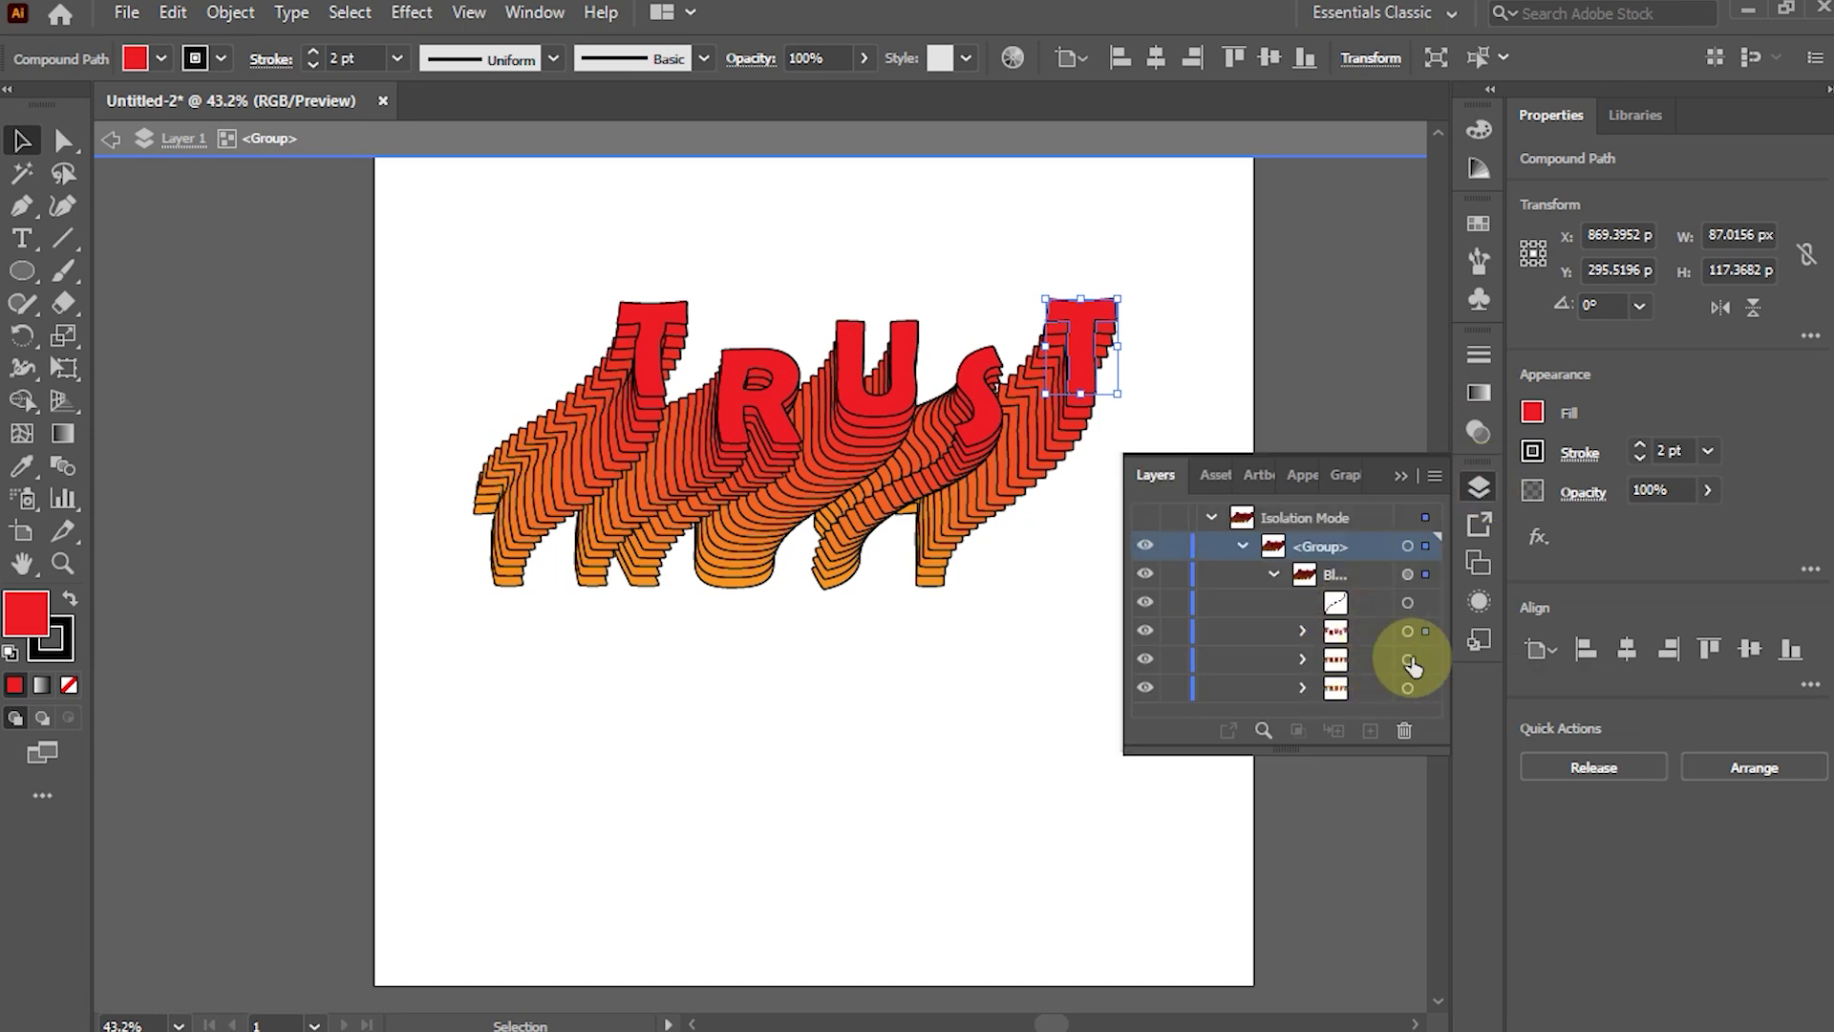
# Give the middle TRUST copy a 1 pt stroke and the bottom copy 0.5 pt, then deselect.
pyautogui.click(1409, 659)
pyautogui.click(1707, 451)
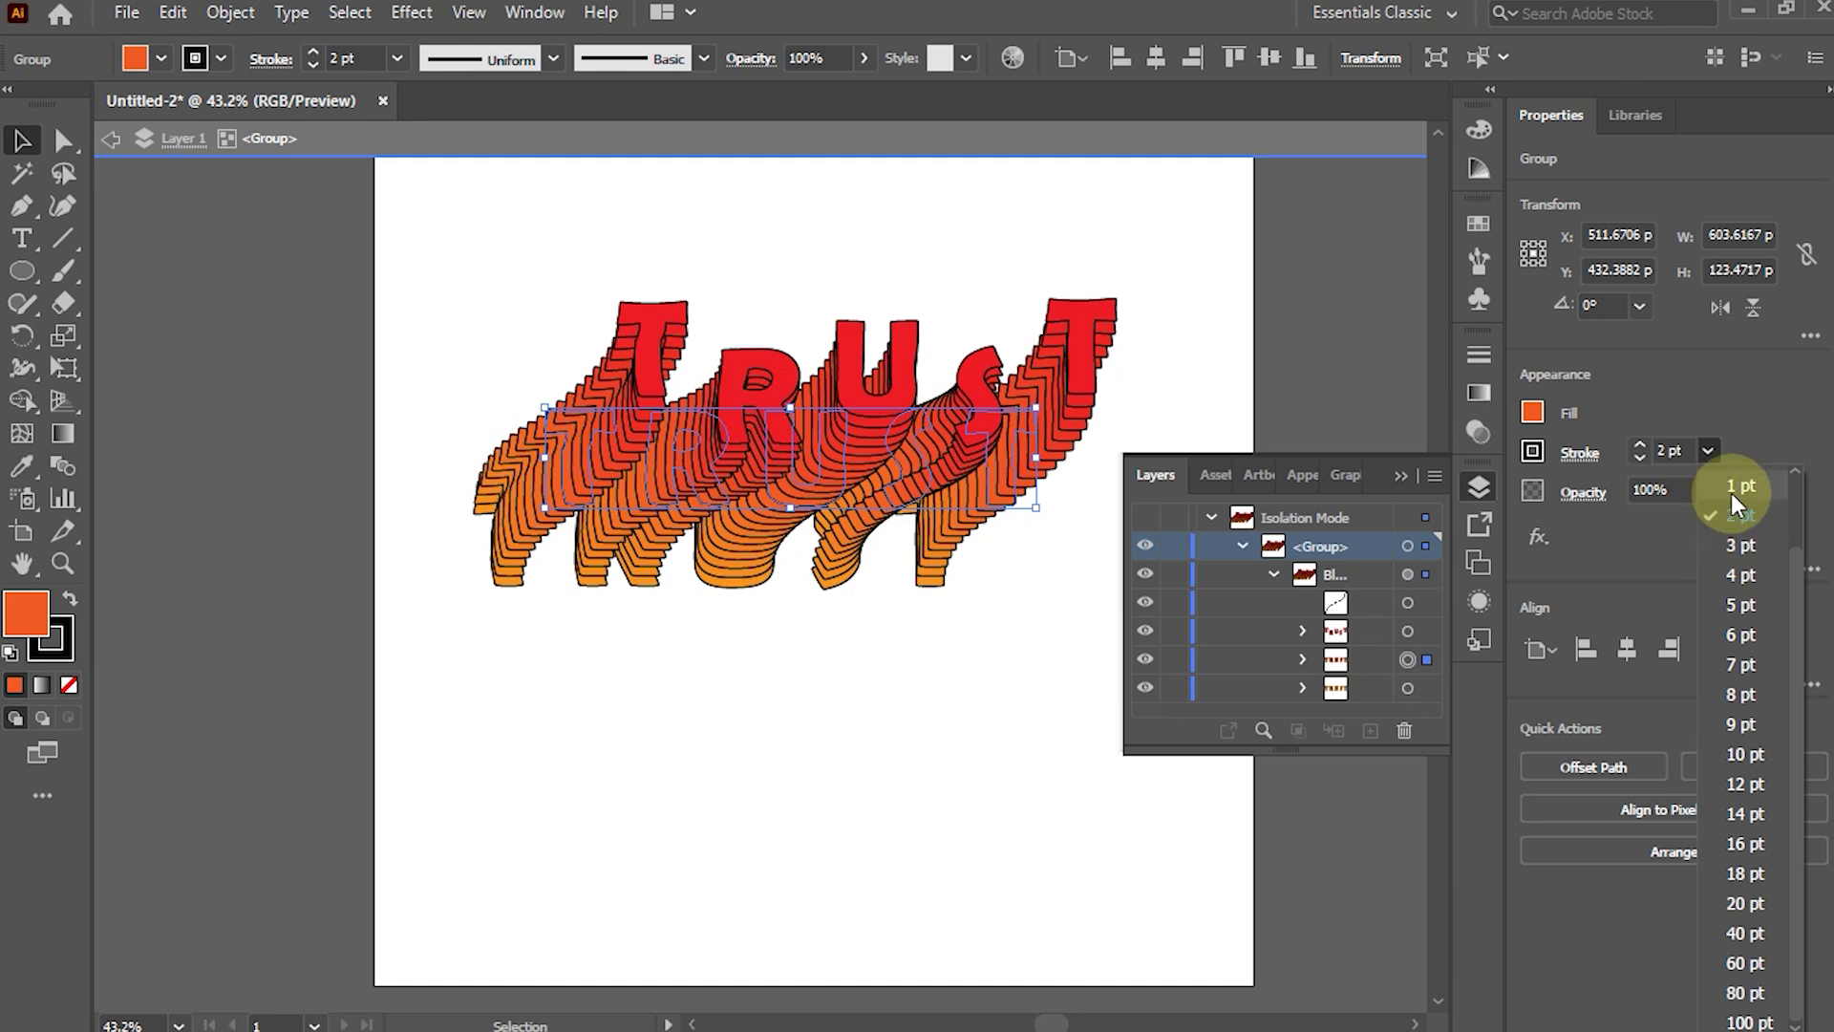
pyautogui.click(1734, 495)
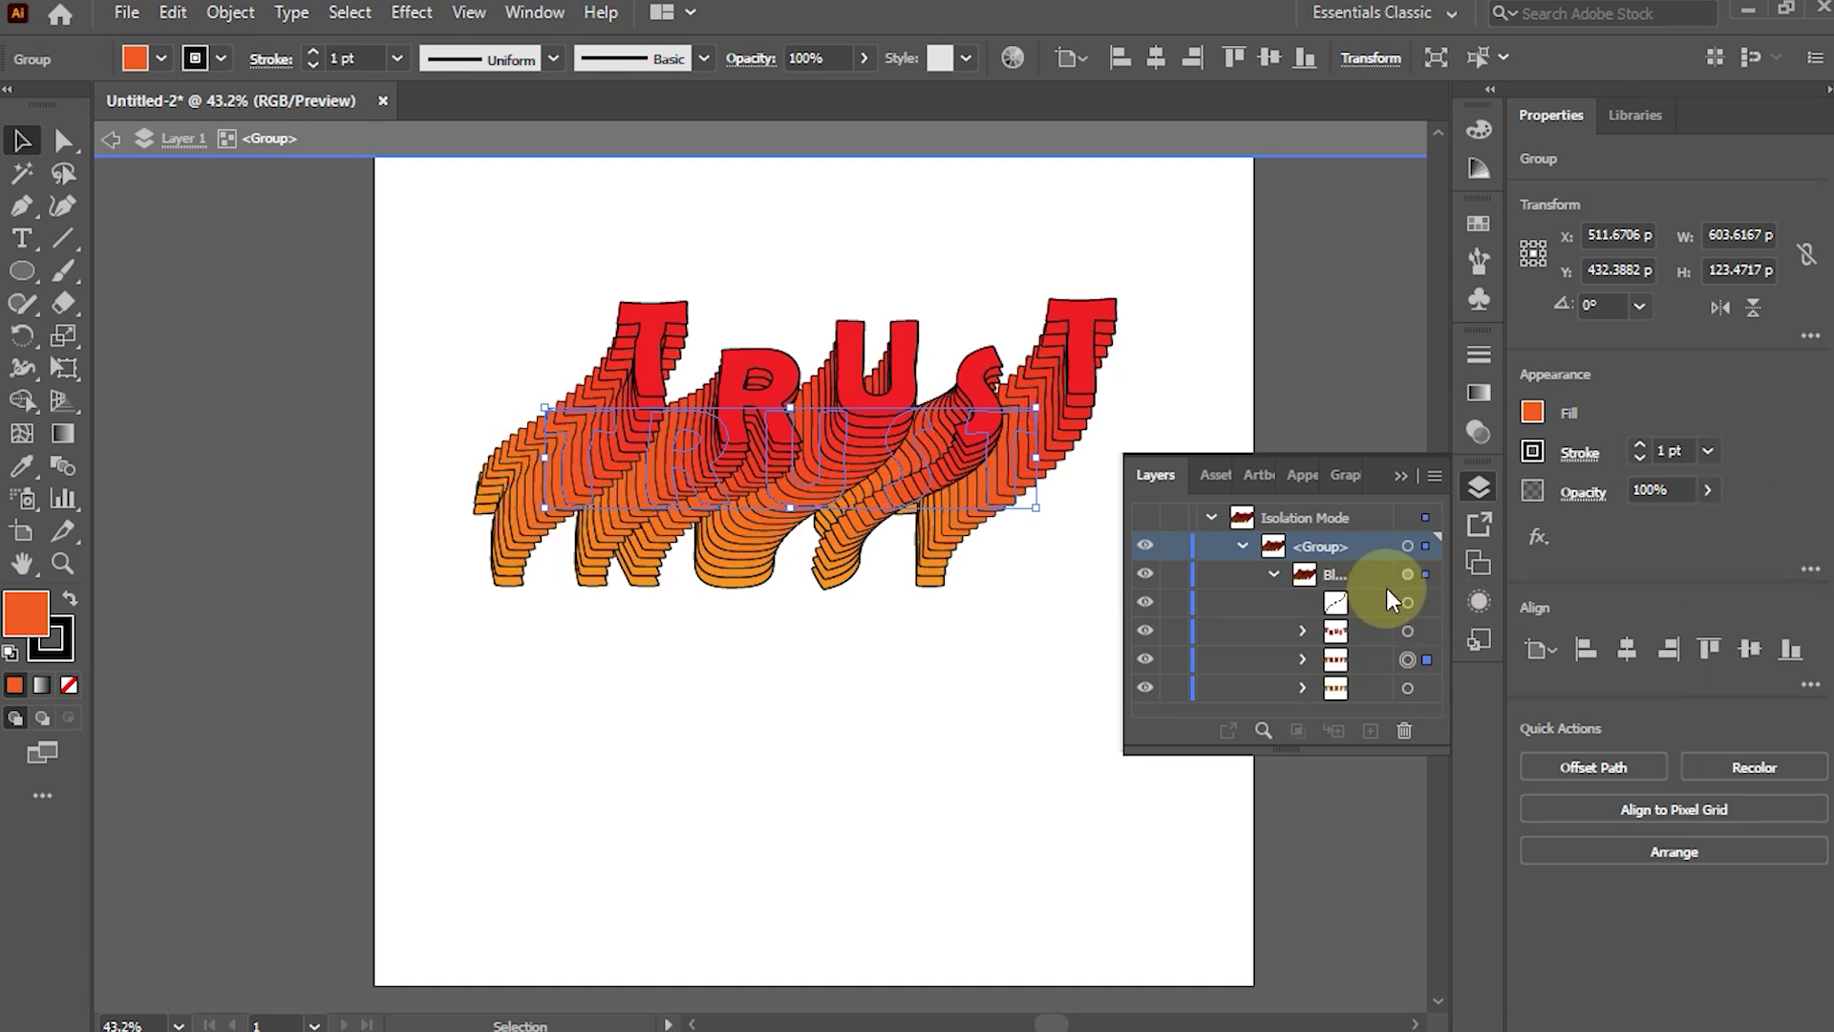
pyautogui.click(1706, 451)
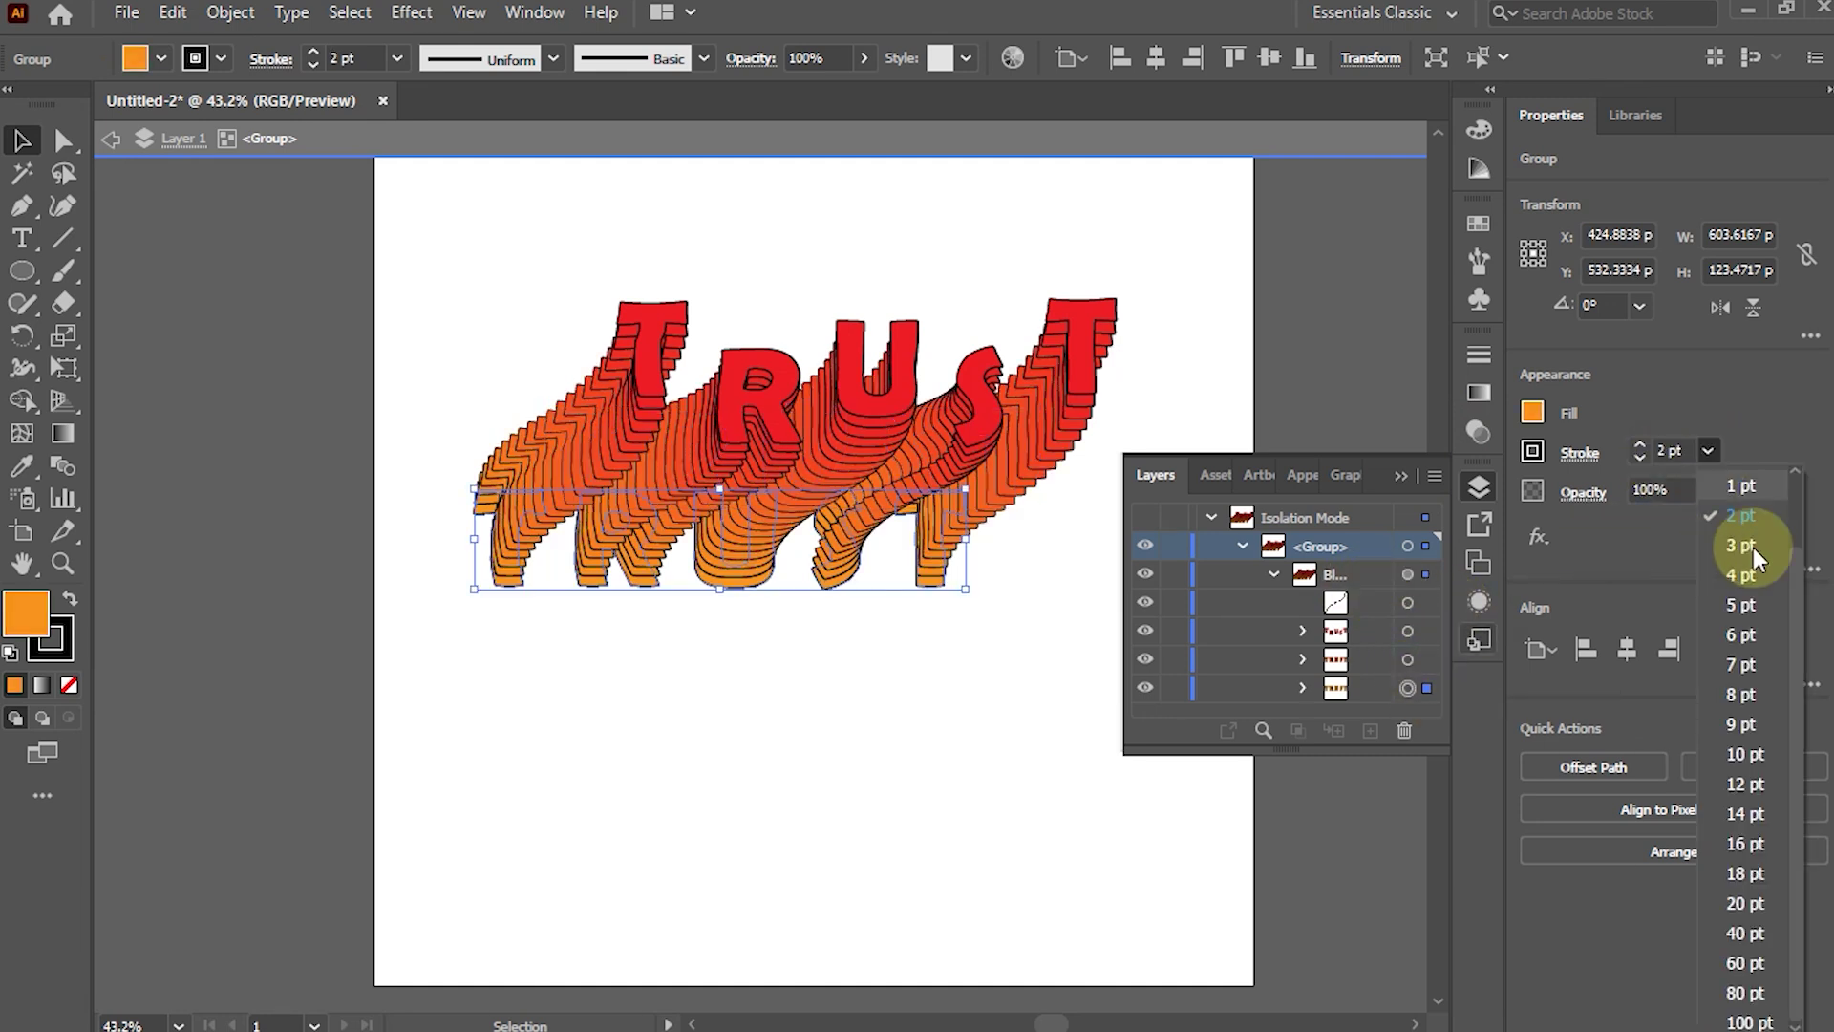
pyautogui.click(1746, 507)
pyautogui.click(1480, 488)
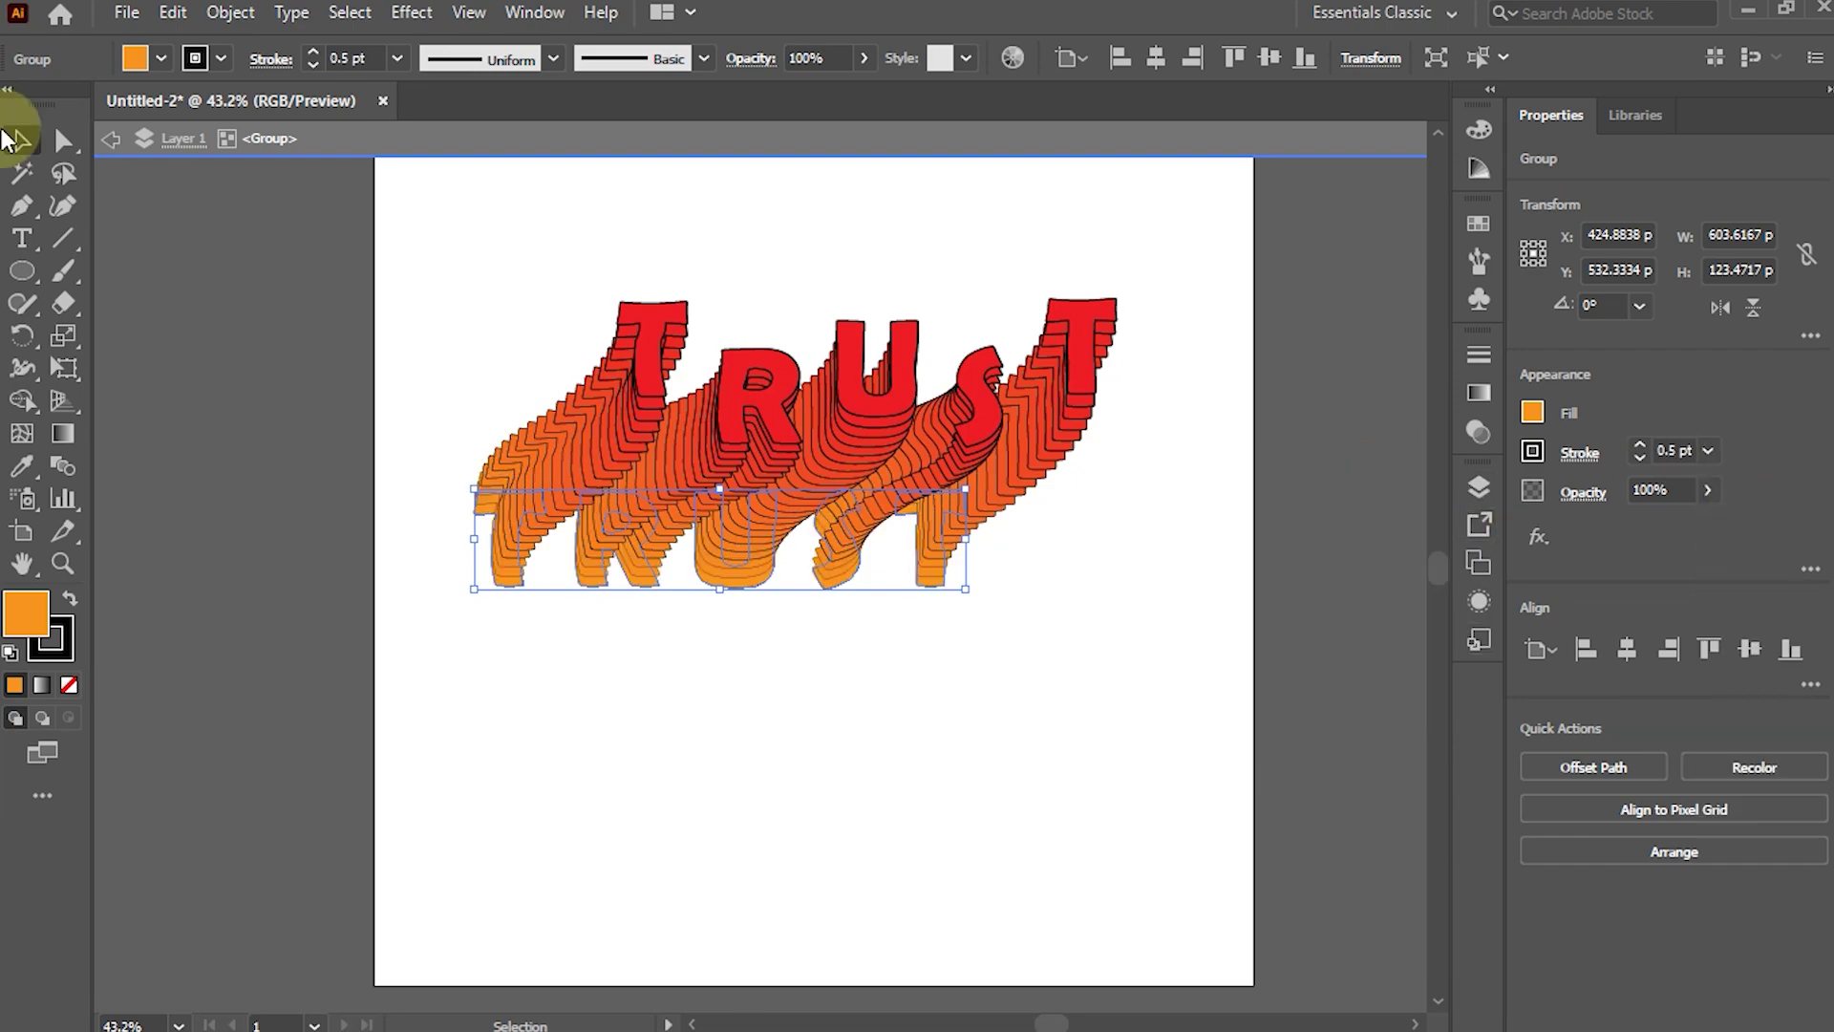
pyautogui.click(550, 235)
pyautogui.click(675, 388)
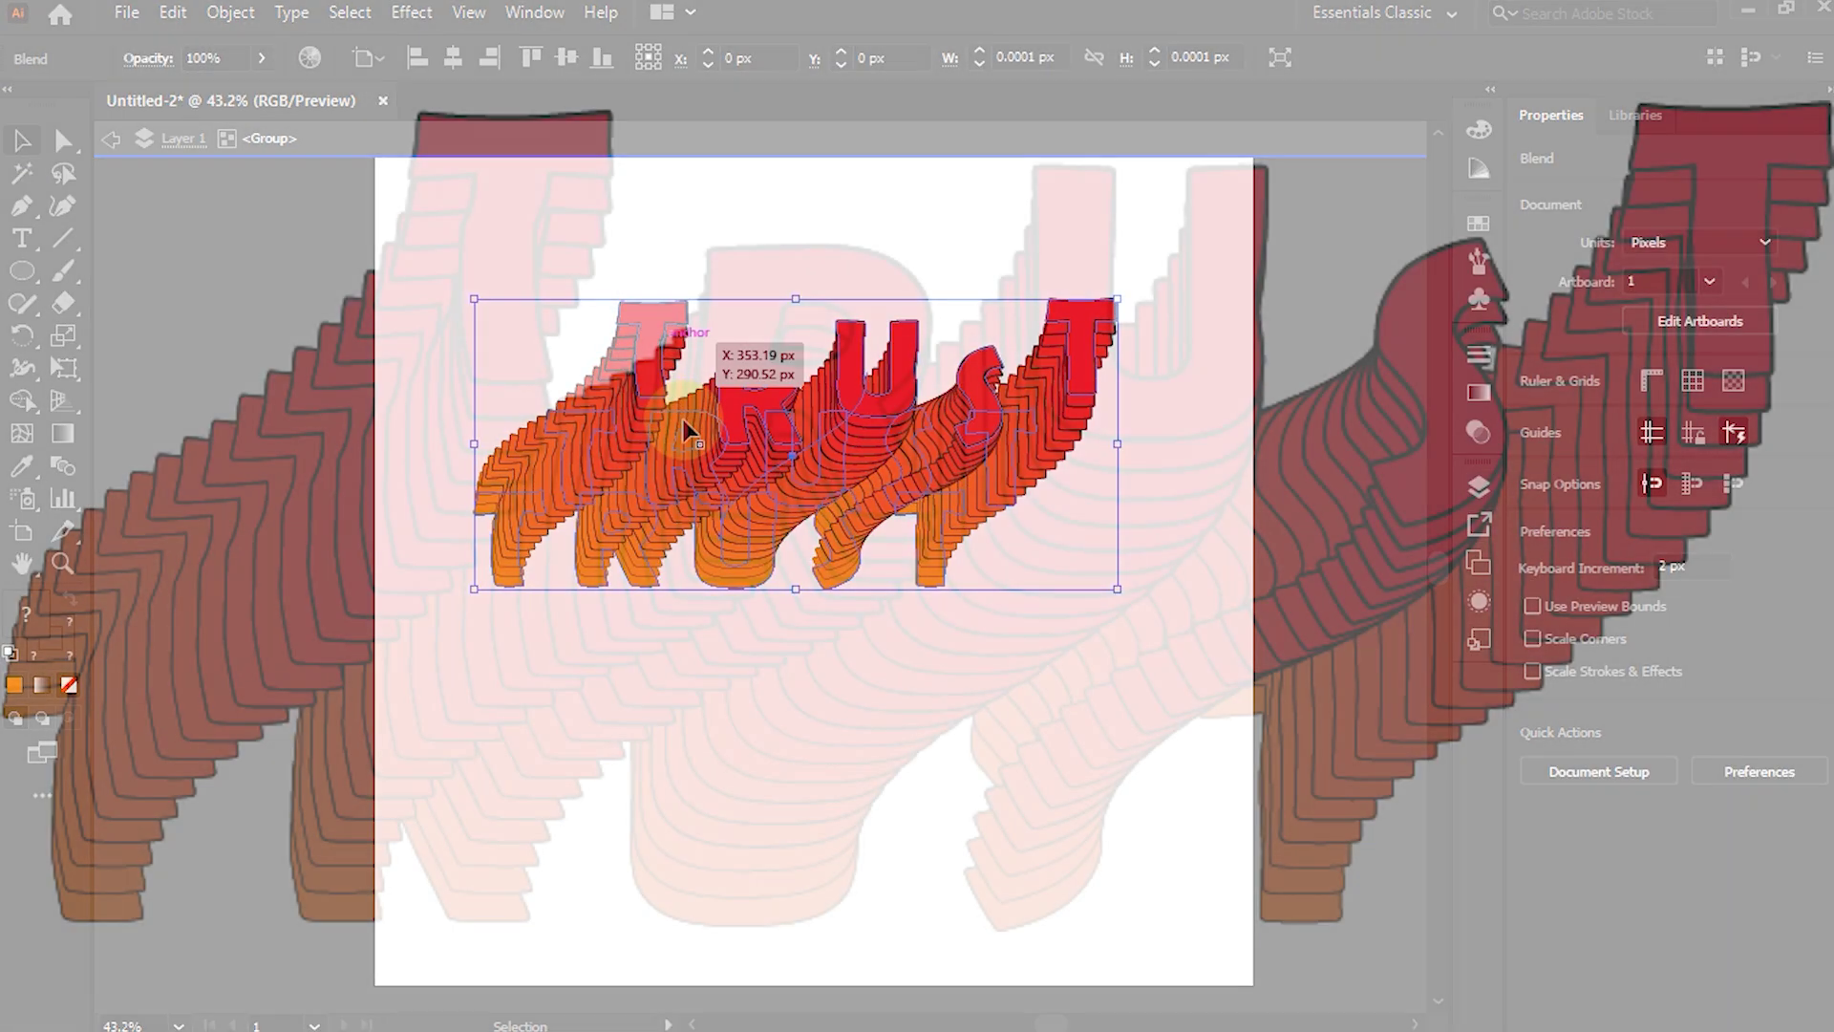